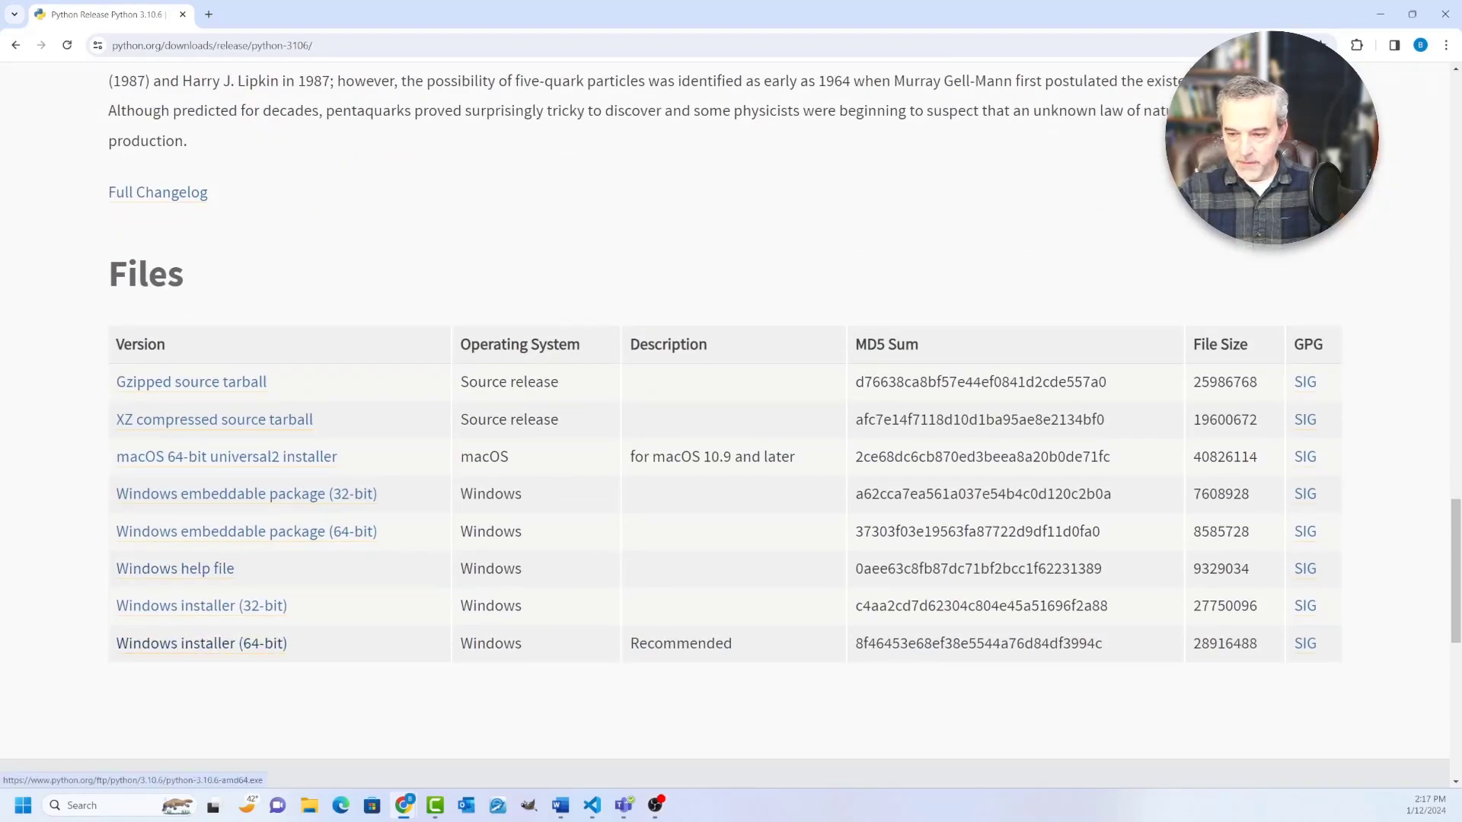
# Step: Download the 64-bit Windows installer for Python 3.10.6 and install it with default settings and Python 3.10 added to PATH
pyautogui.click(201, 643)
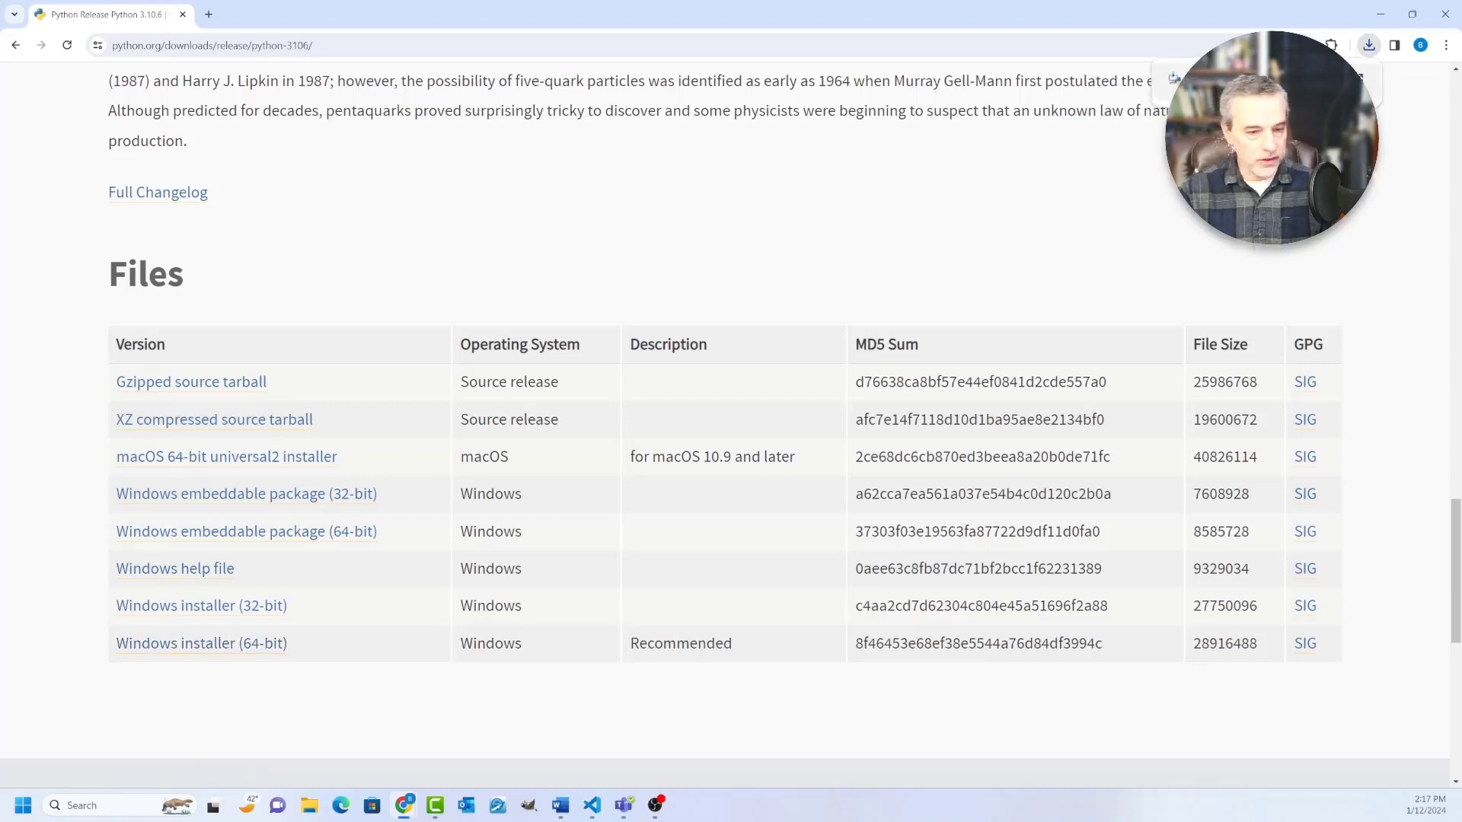
pyautogui.click(1249, 81)
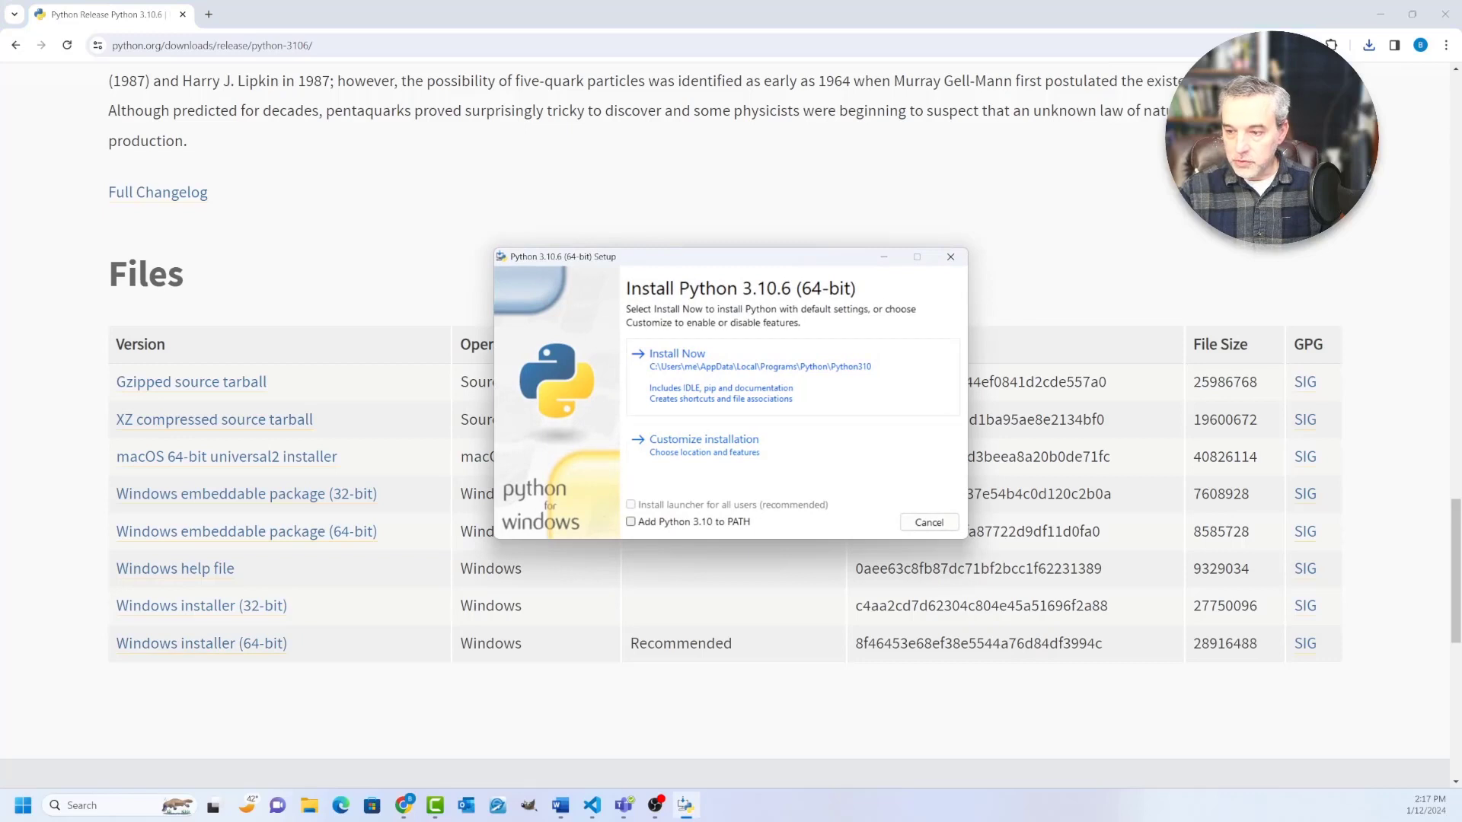
pyautogui.click(630, 521)
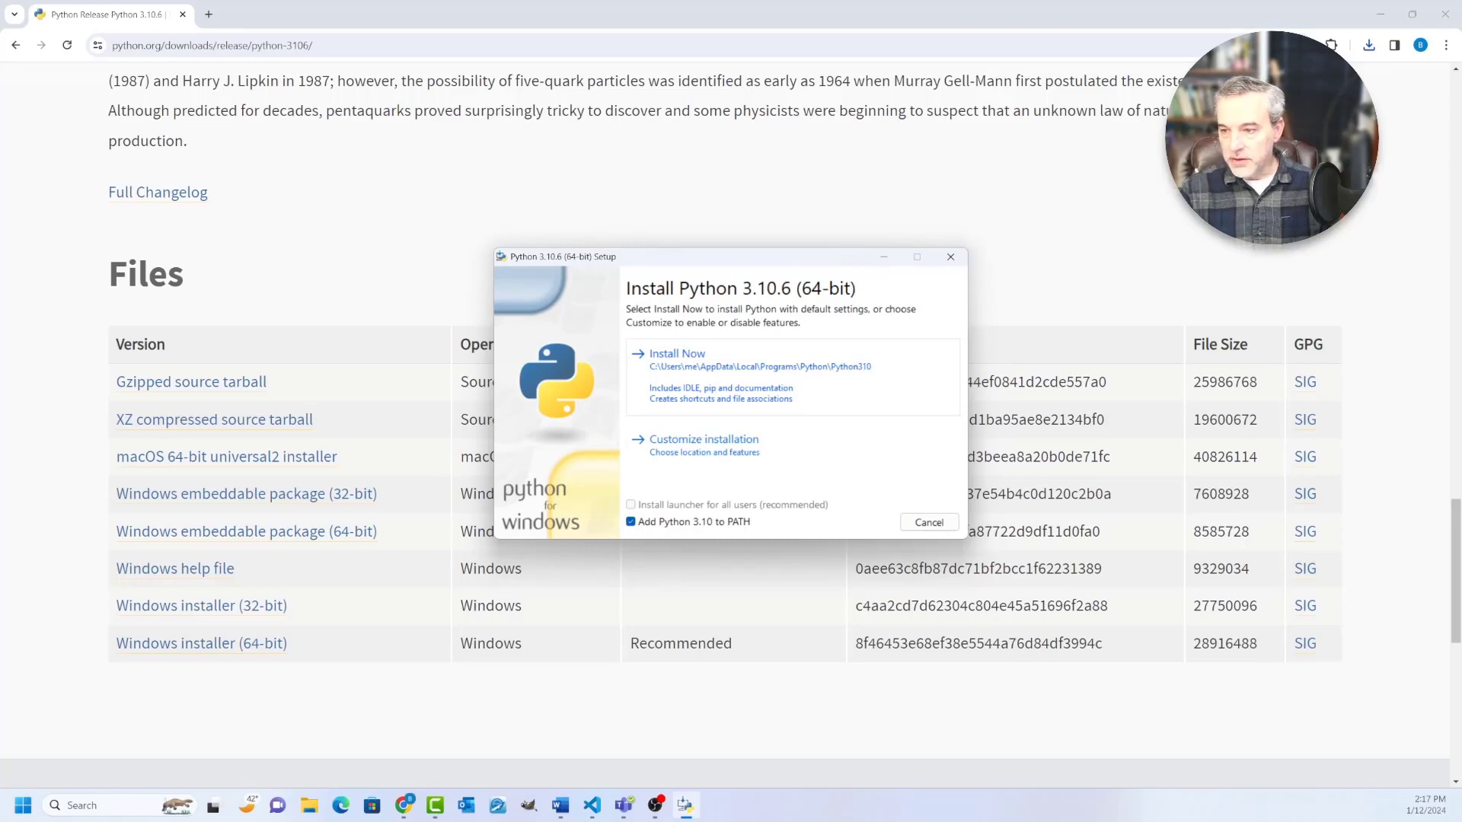
pyautogui.click(704, 440)
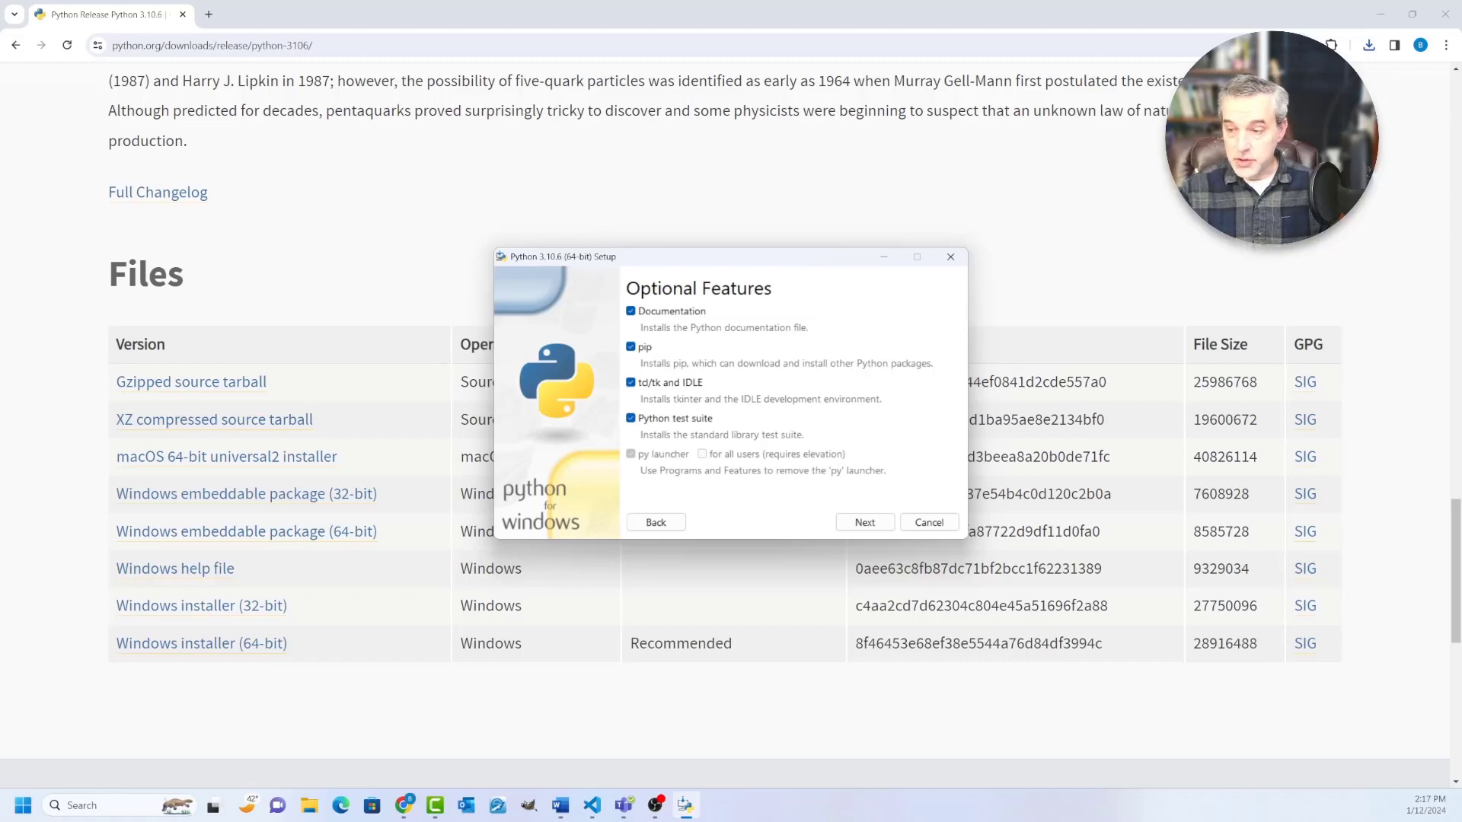
pyautogui.click(655, 522)
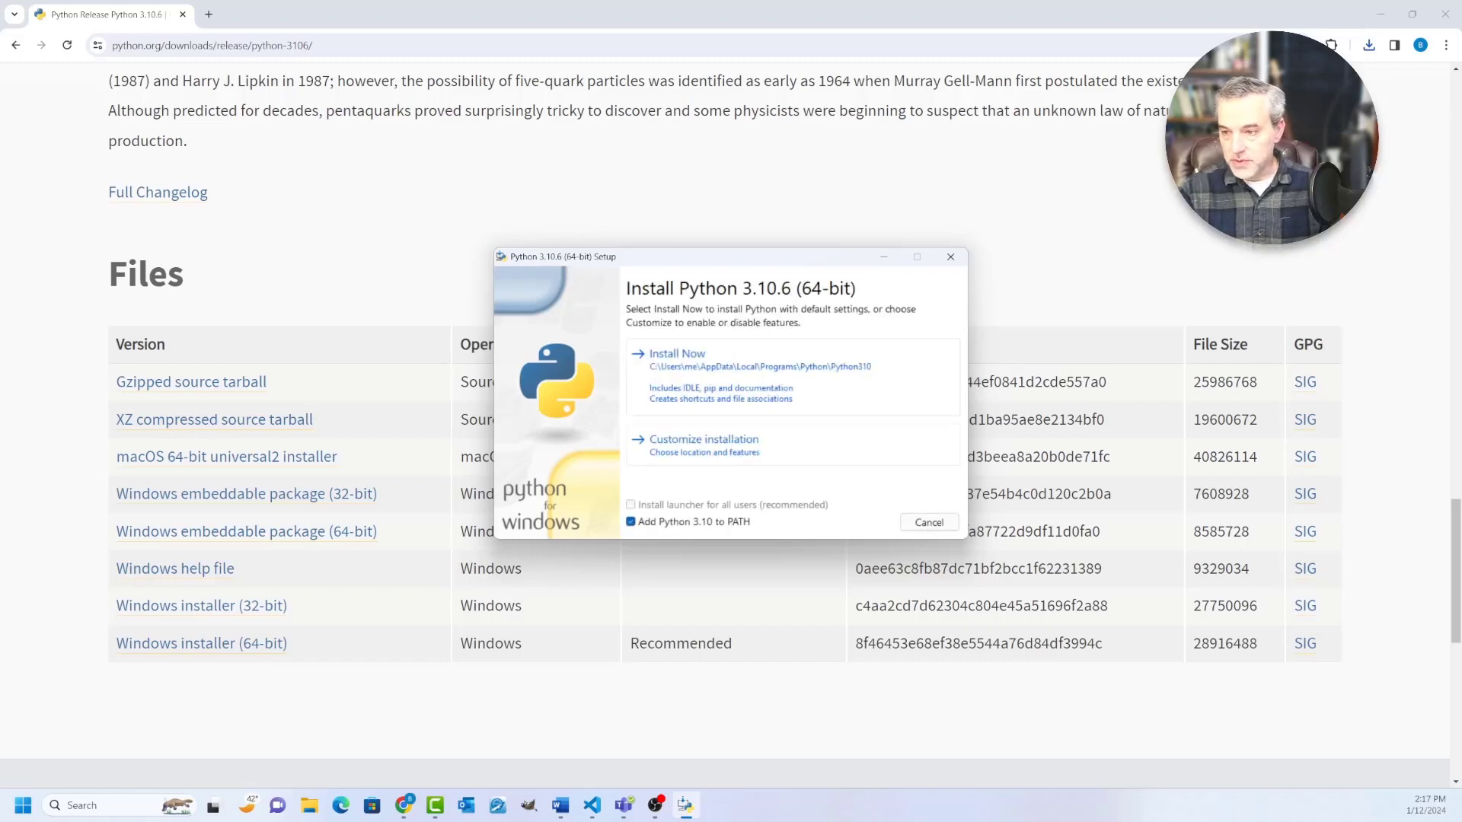
pyautogui.click(670, 352)
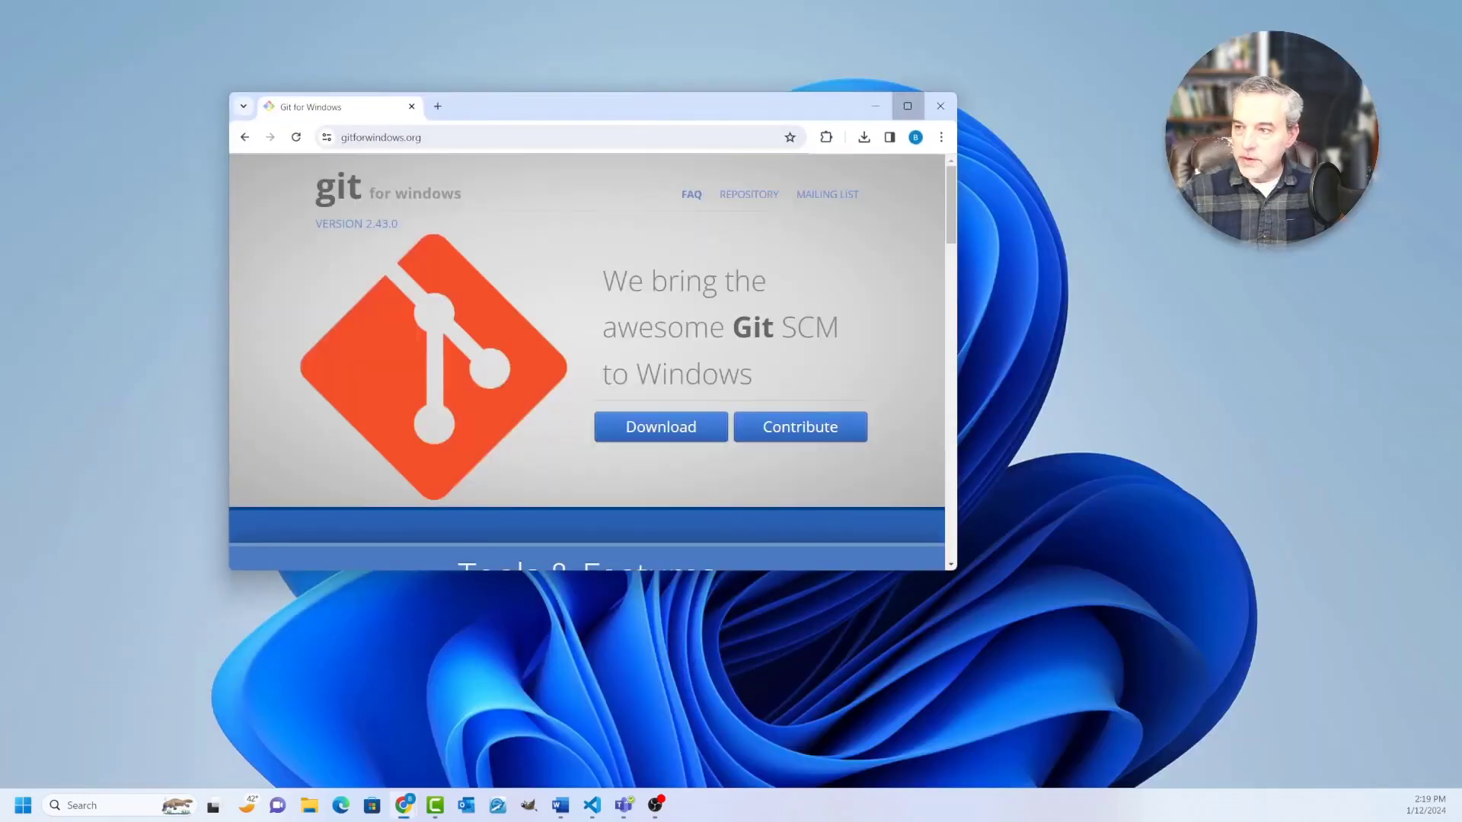
# Step: Download Git for Windows 2.43.0 from its website and launch the downloaded installer
pyautogui.click(907, 106)
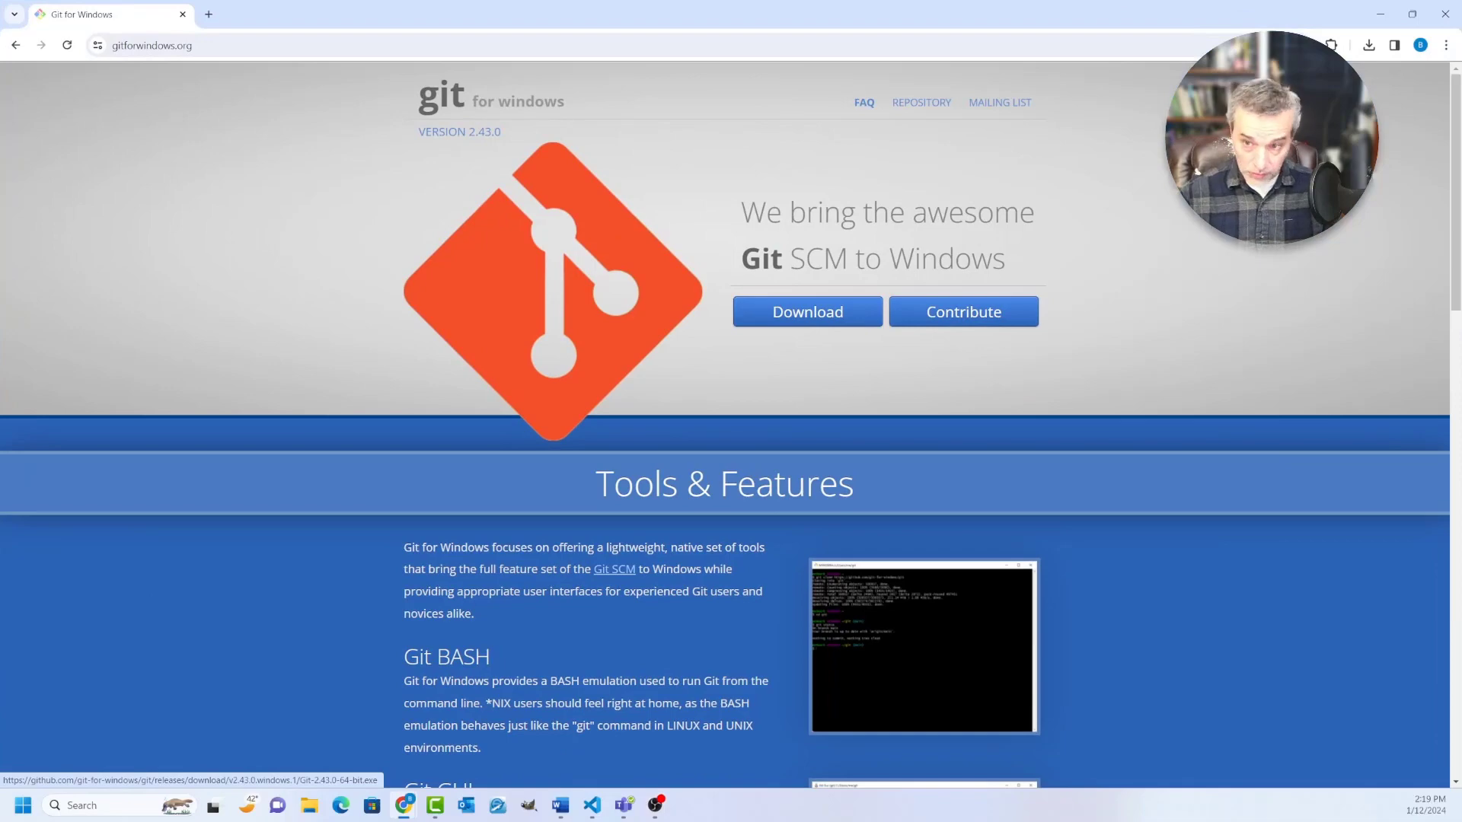
pyautogui.hotkey('ctrl', '+')
pyautogui.hotkey('ctrl', '+')
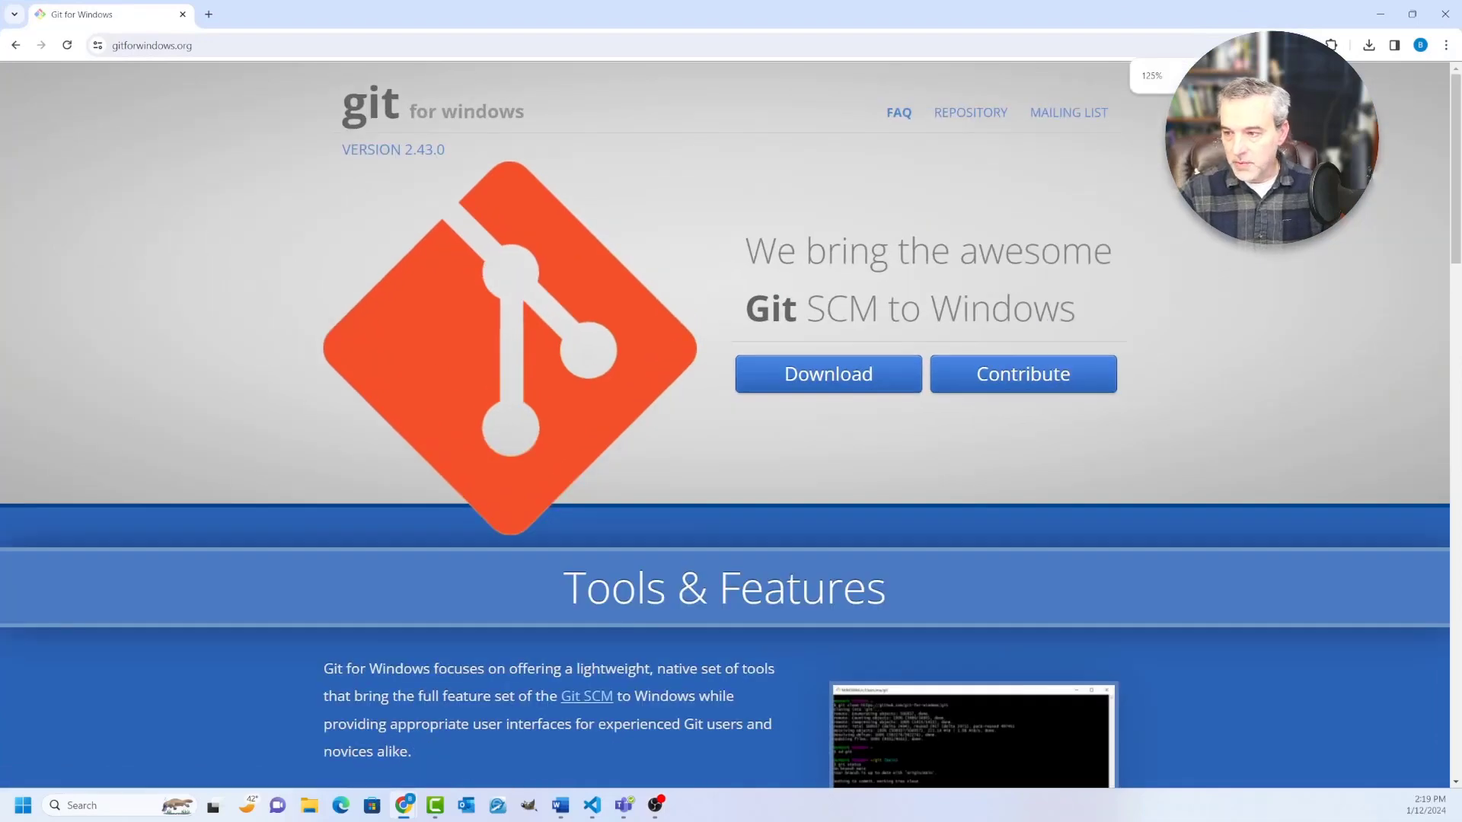
pyautogui.click(828, 374)
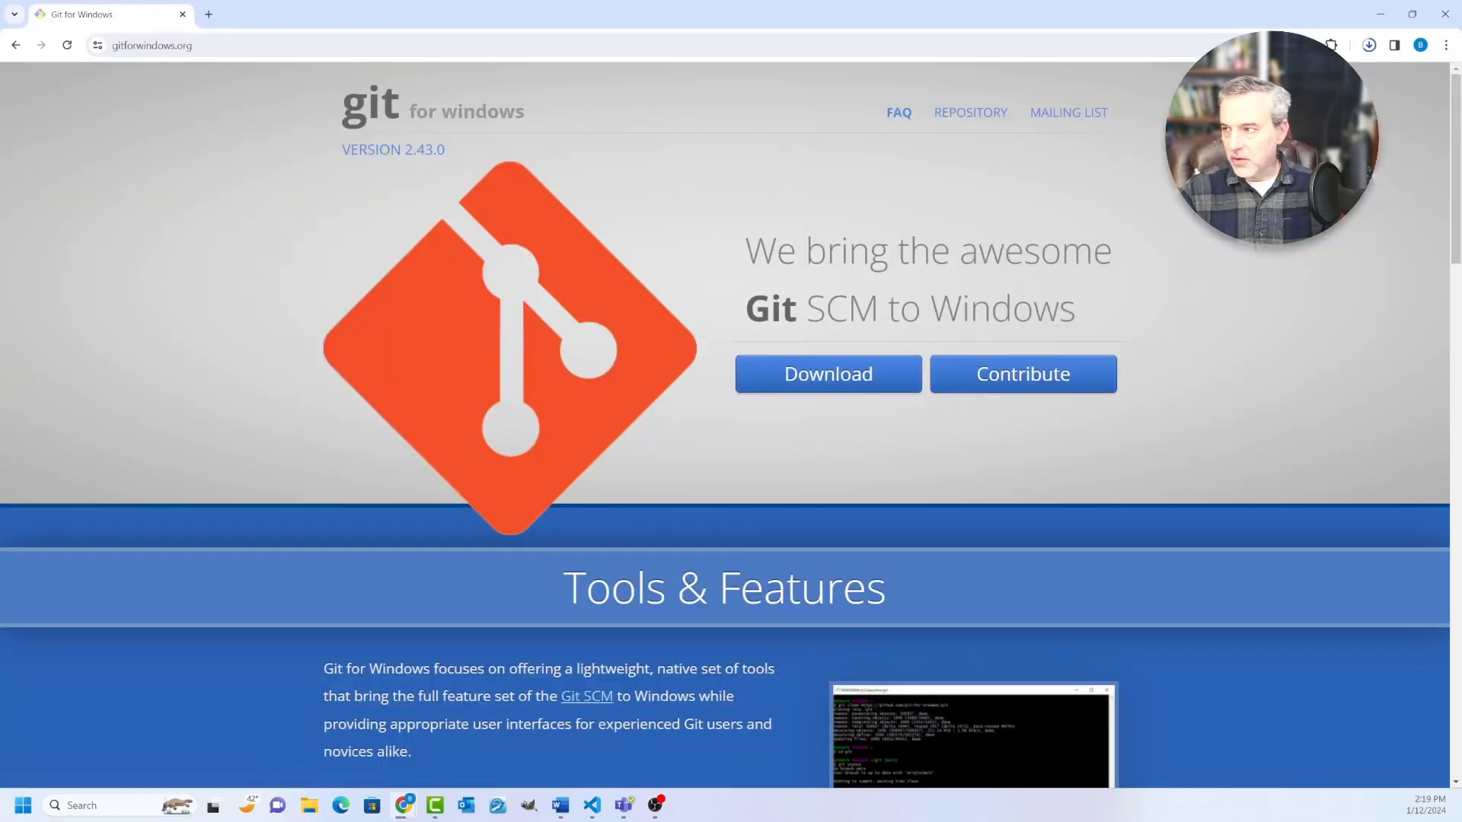
pyautogui.click(1369, 46)
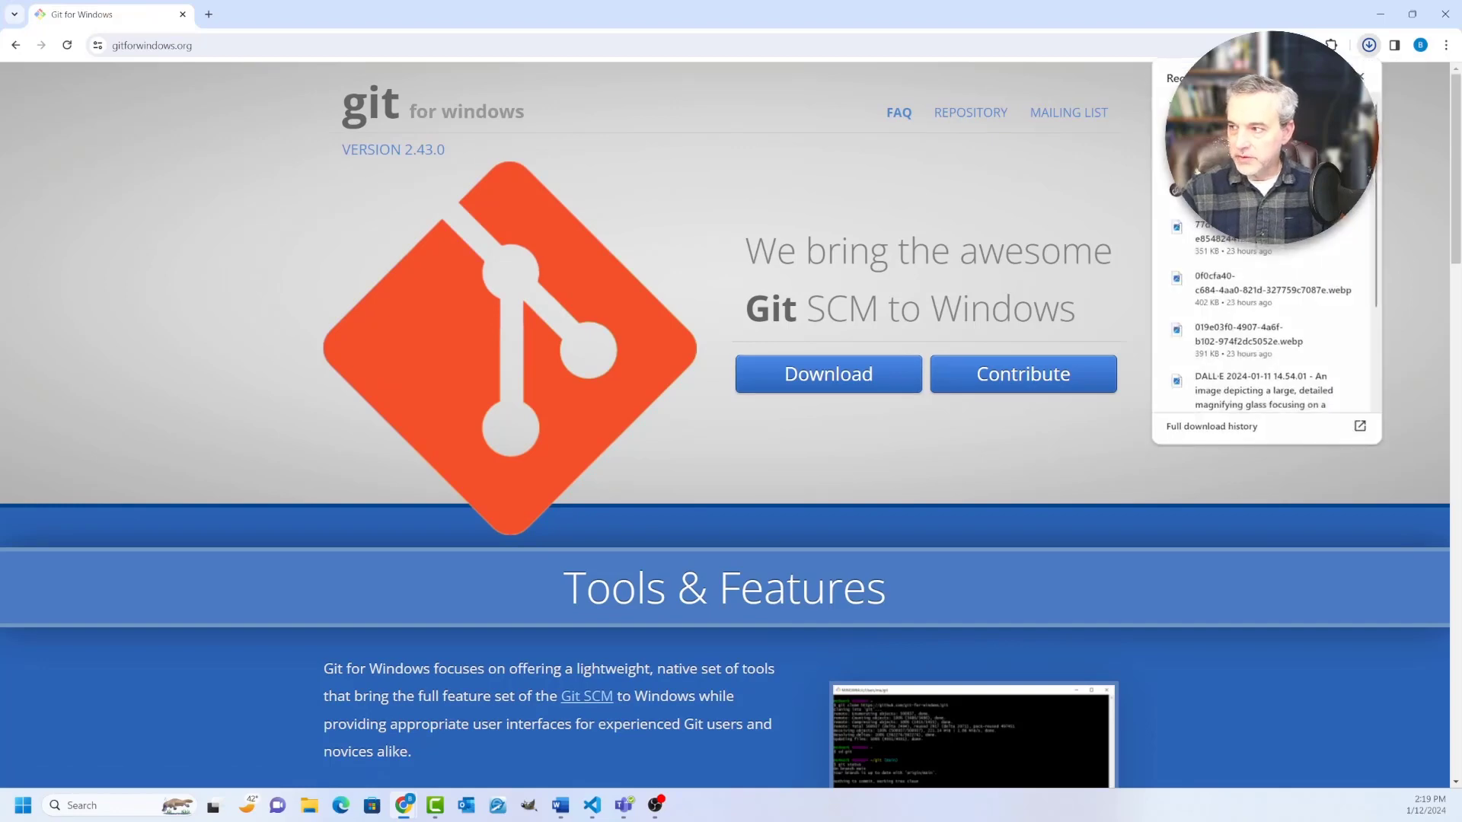
pyautogui.click(1260, 114)
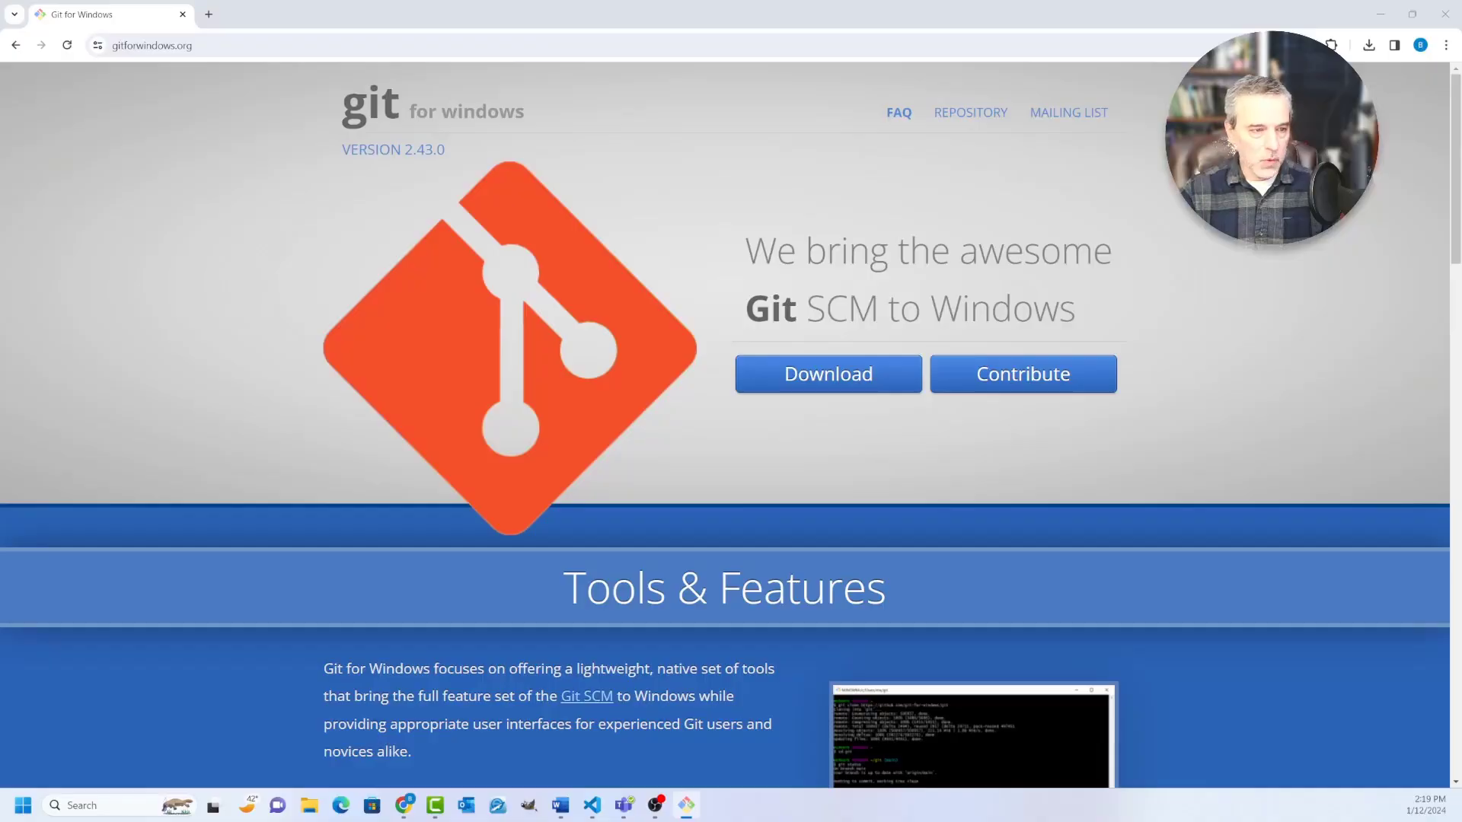
# Step: Accept the license, install Git with the default options, and finish the setup wizard
pyautogui.moveTo(601, 231); pyautogui.dragTo(743, 225)
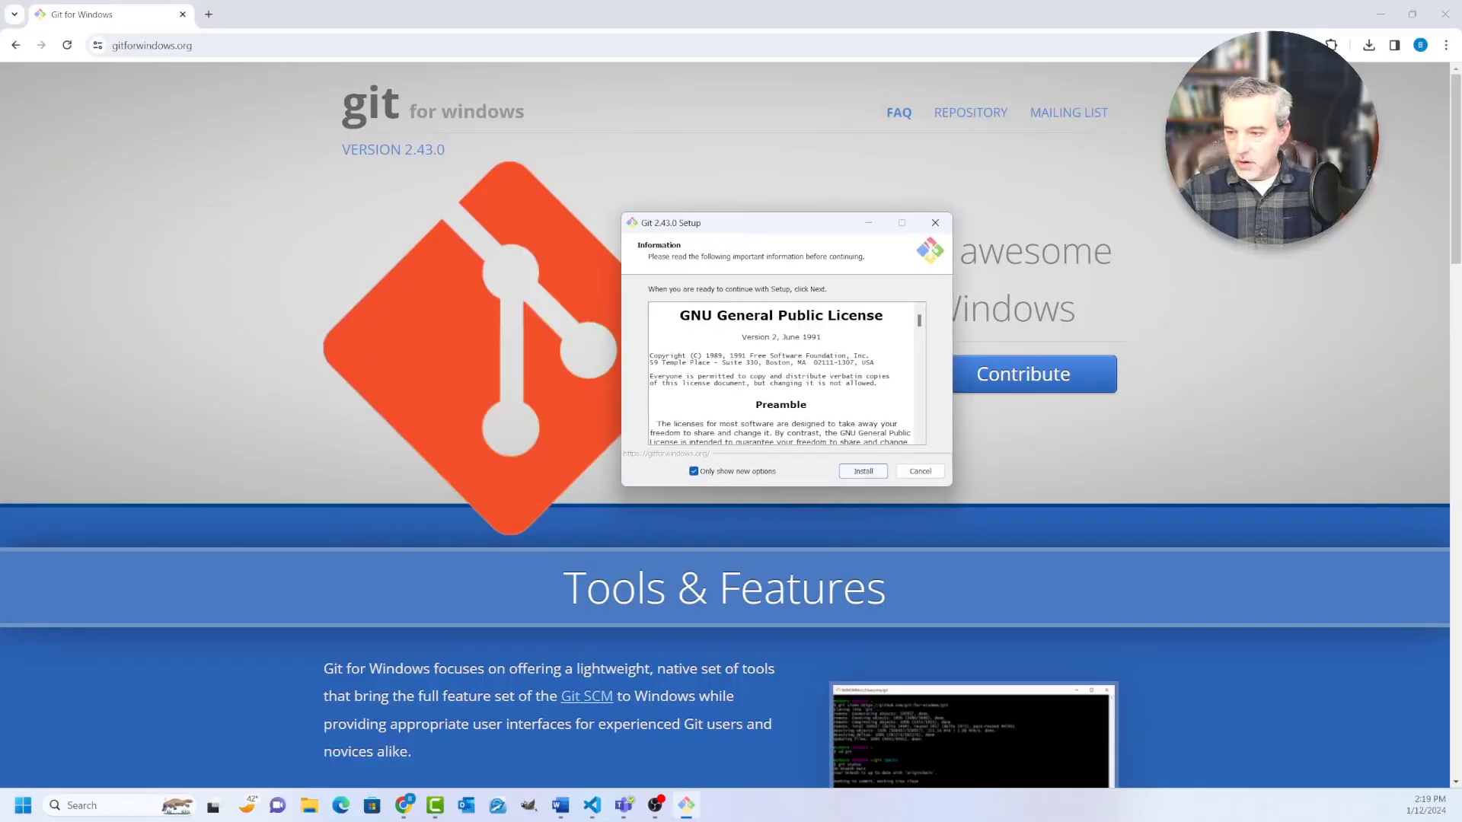
pyautogui.press('Return')
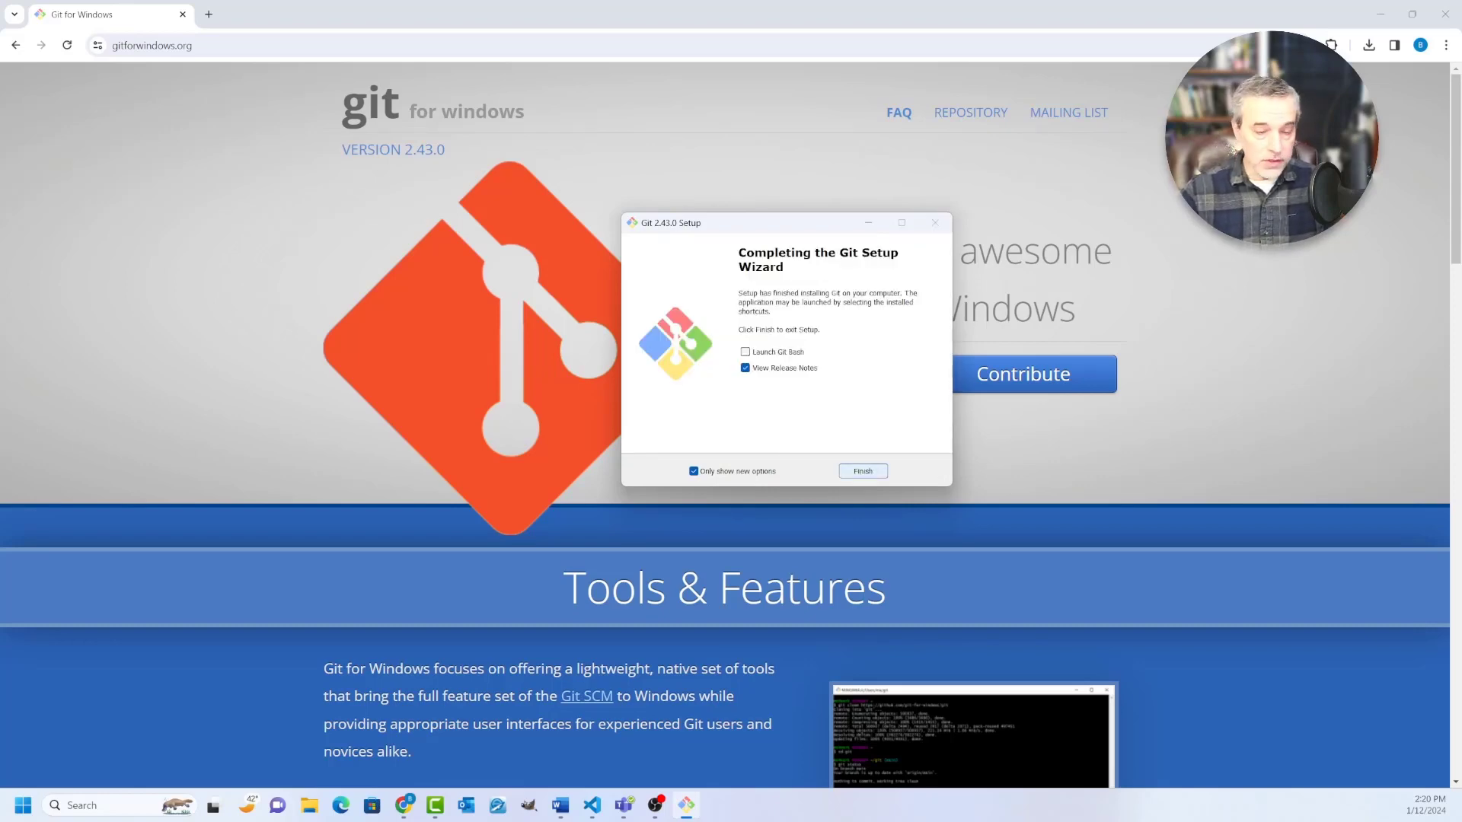
pyautogui.click(863, 472)
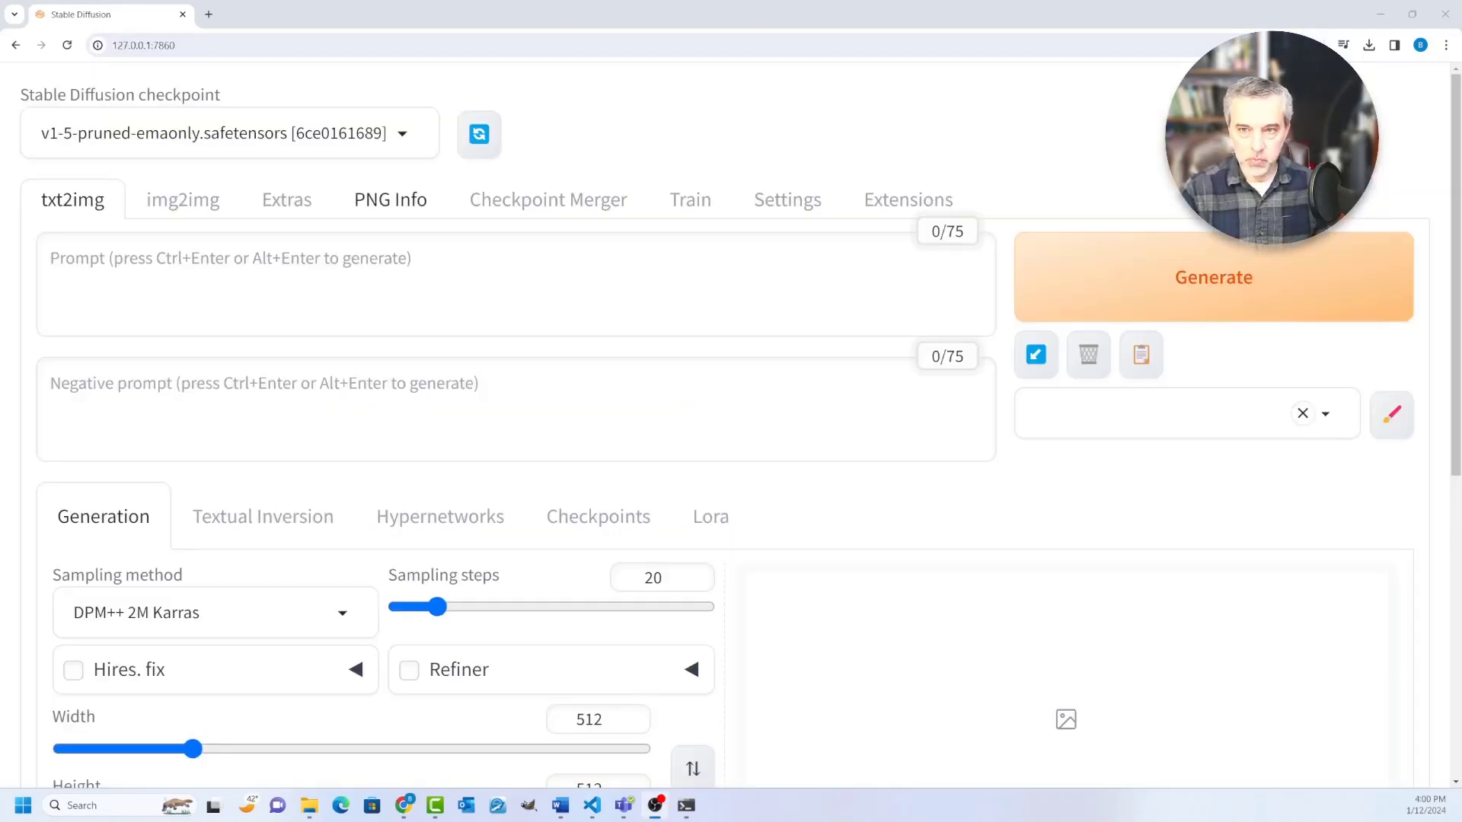
pyautogui.moveTo(179, 45); pyautogui.dragTo(102, 45)
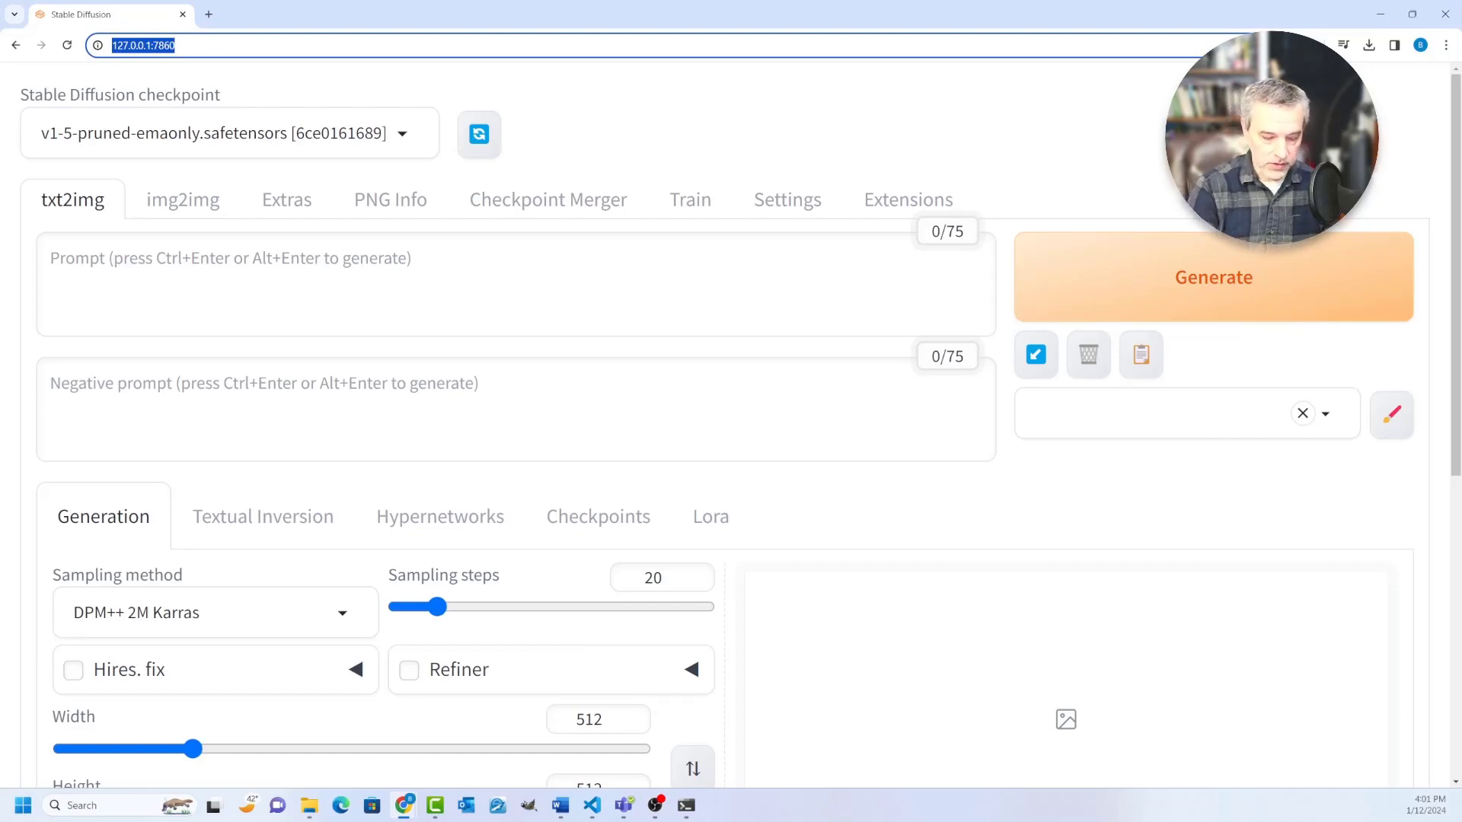
pyautogui.hotkey('ctrl', 'd')
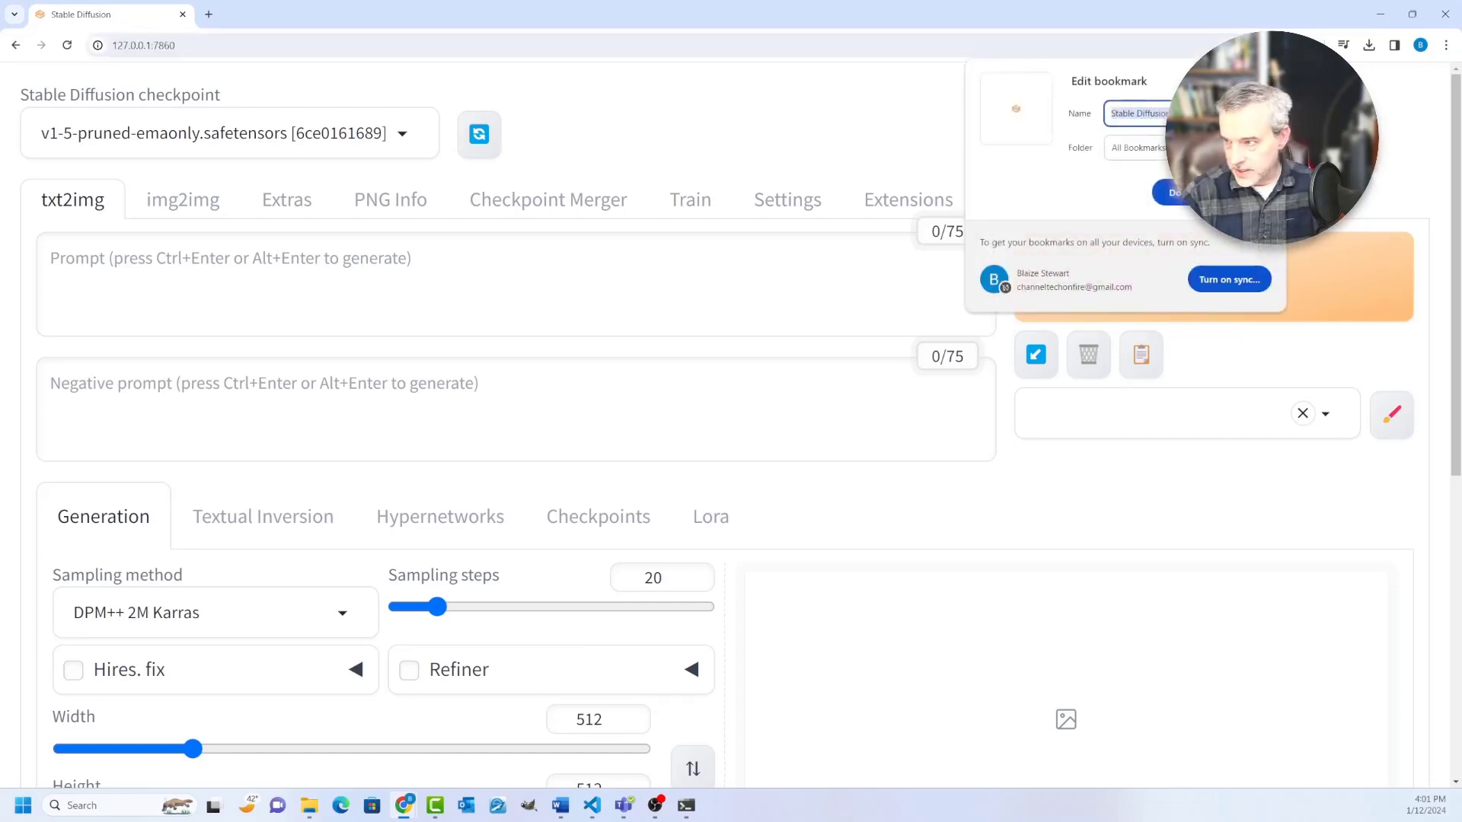
pyautogui.press('Escape')
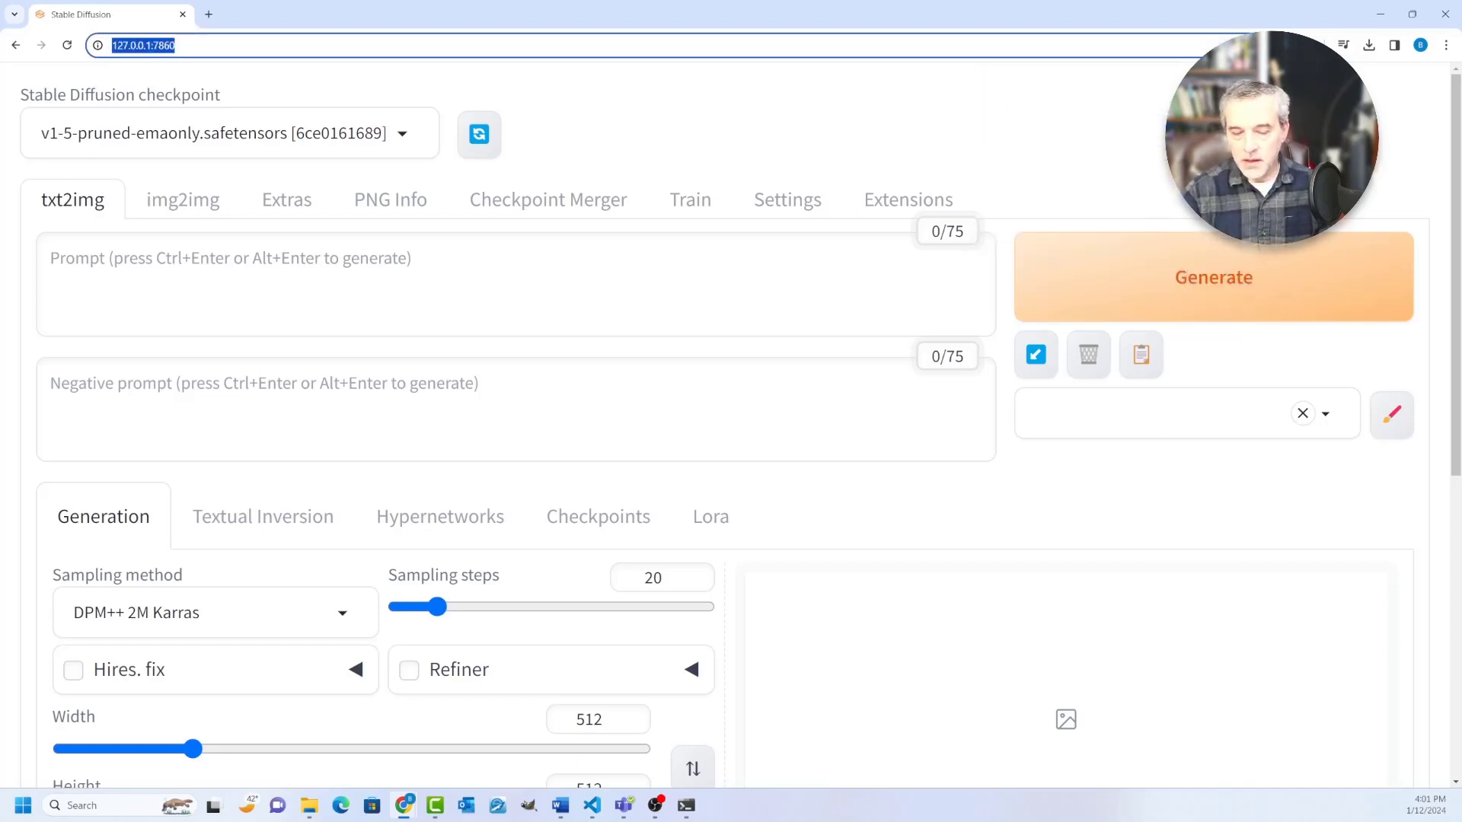
# Step: Enter "dog sitting on a lawn" as the txt2img prompt
pyautogui.click(229, 274)
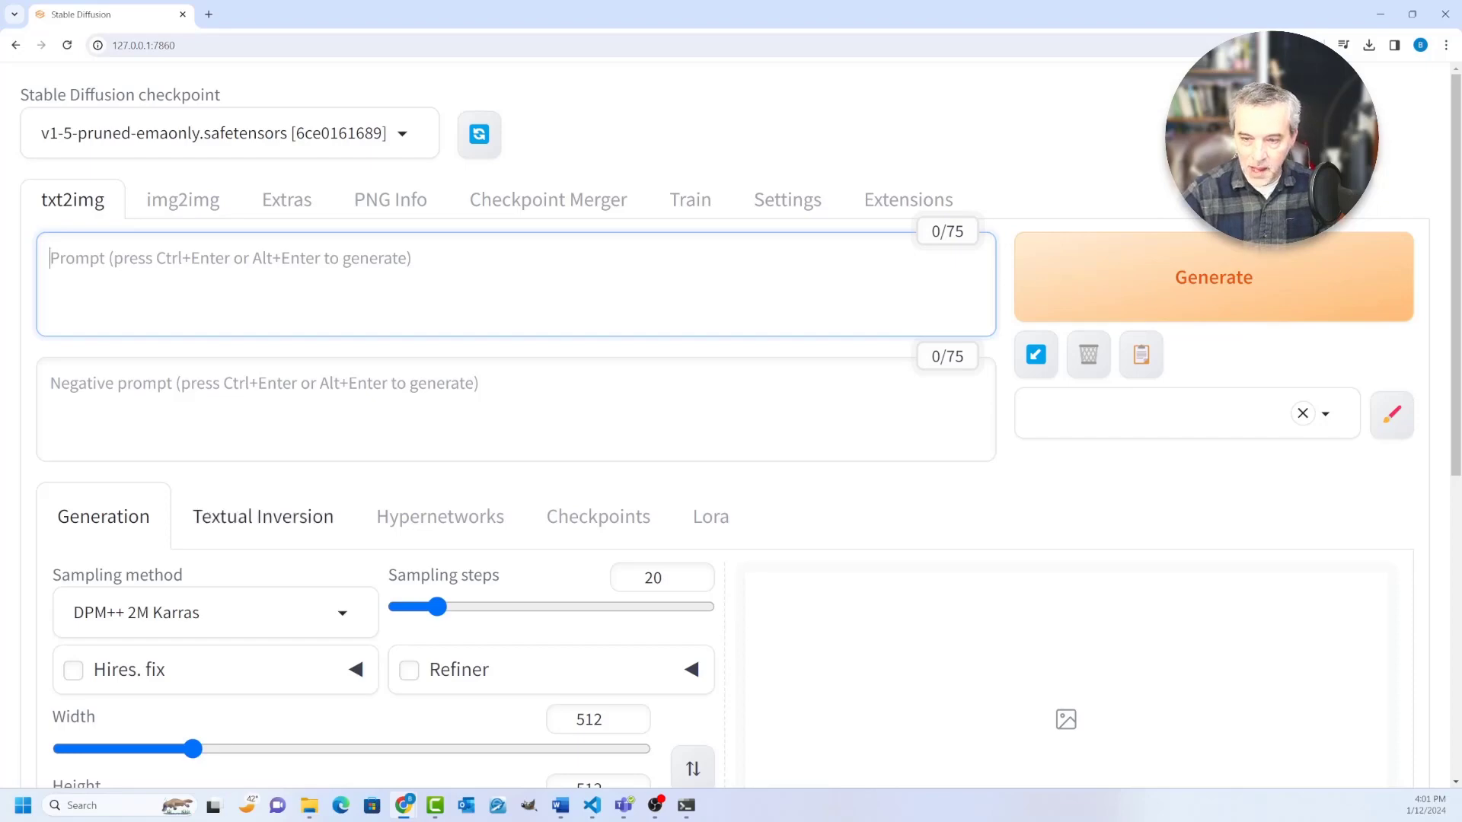
pyautogui.scroll(-3, 286, 199)
pyautogui.scroll(3, 286, 199)
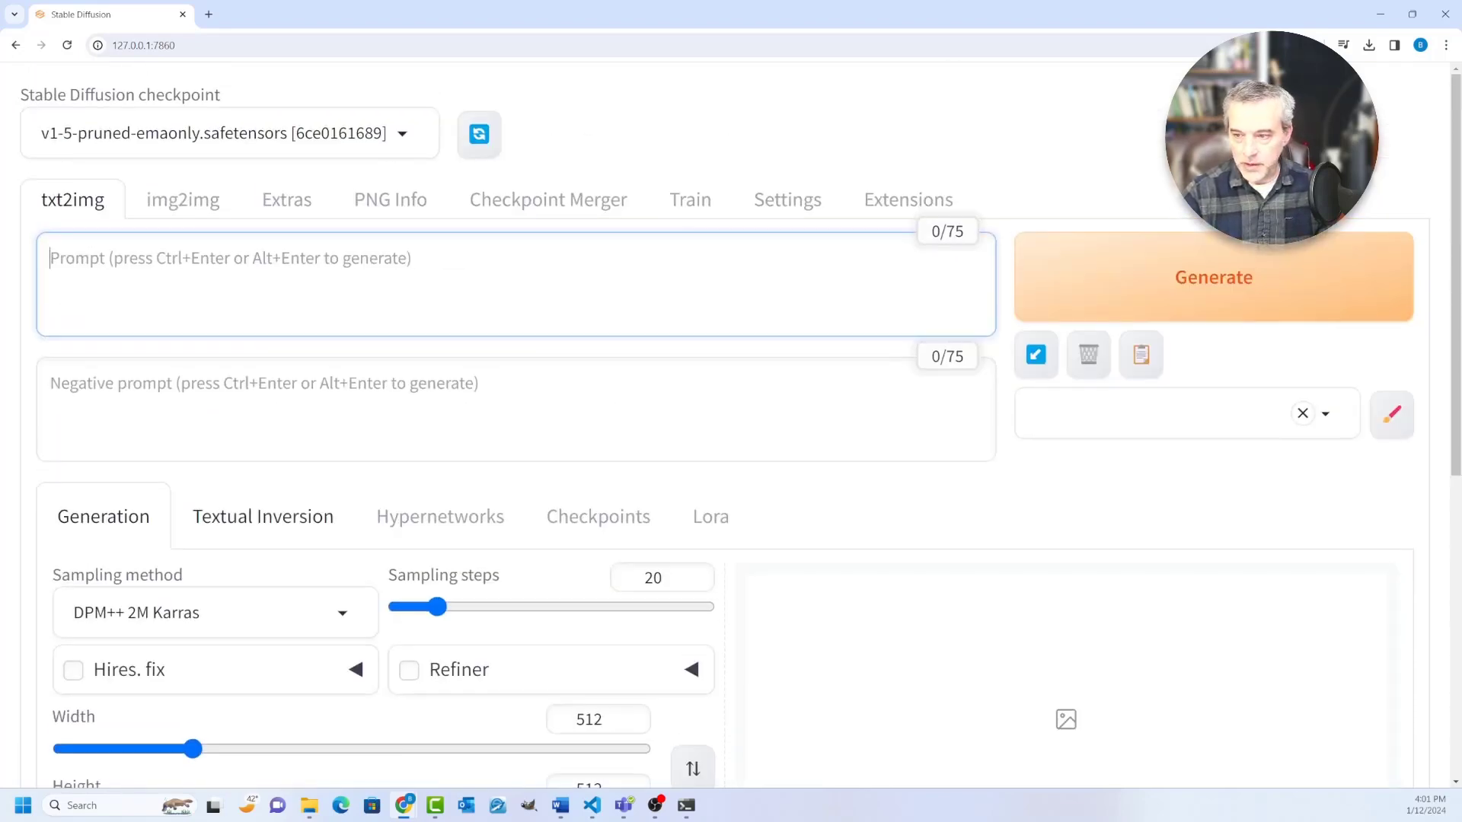
pyautogui.scroll(-5, 594, 577)
pyautogui.scroll(3, 594, 577)
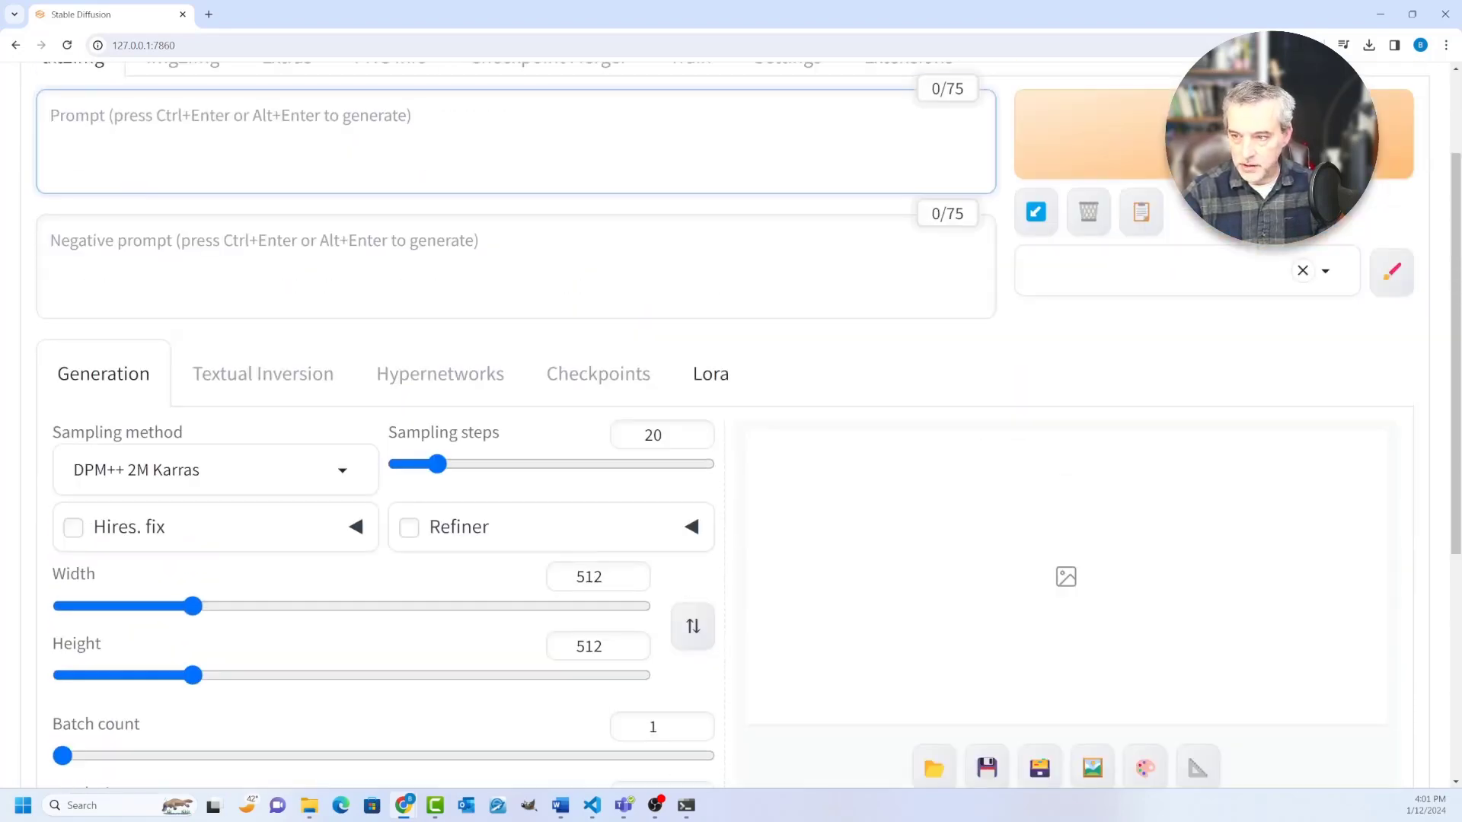
pyautogui.scroll(2, 711, 374)
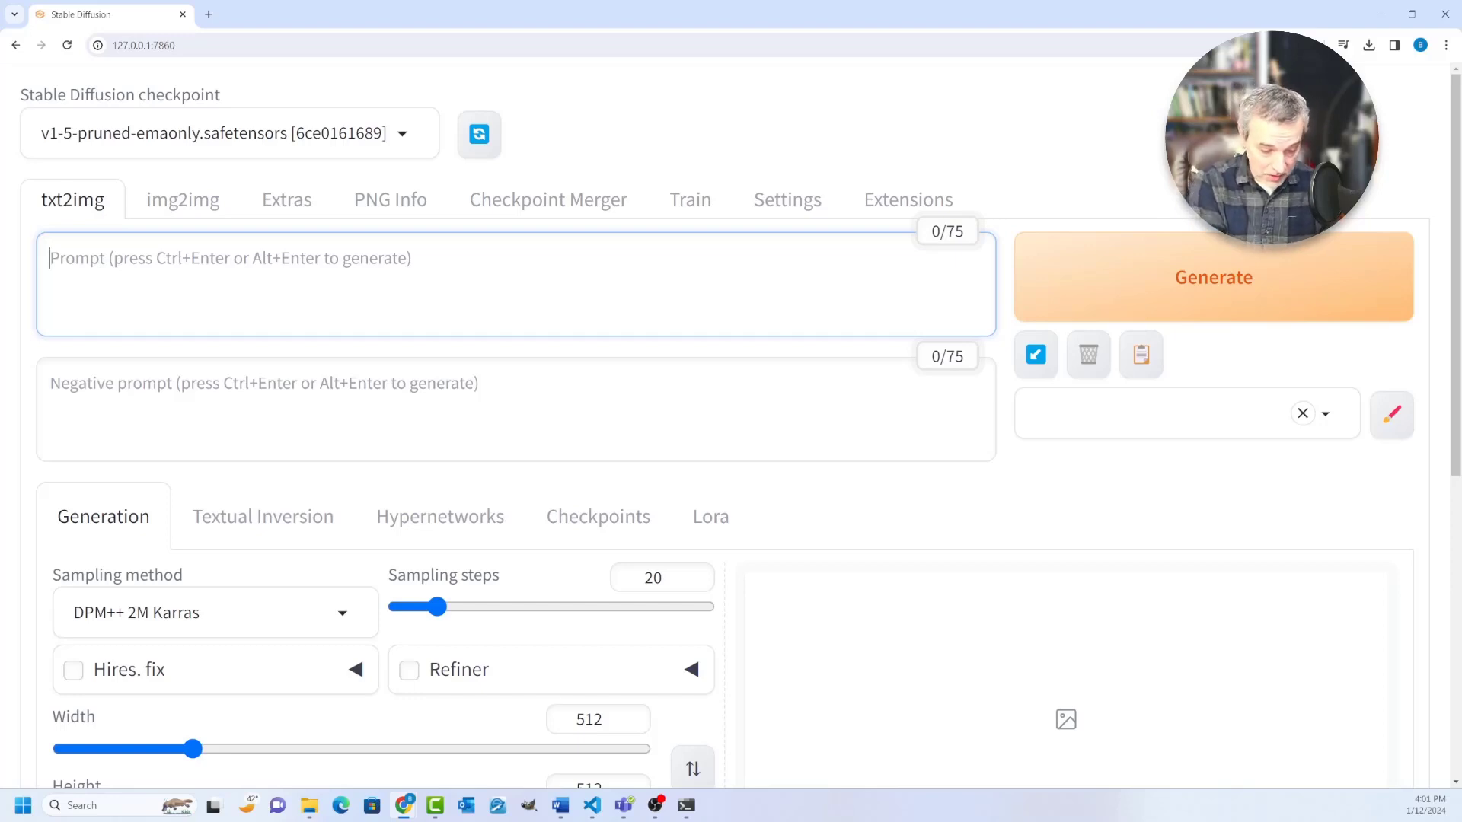
pyautogui.write('dog st')
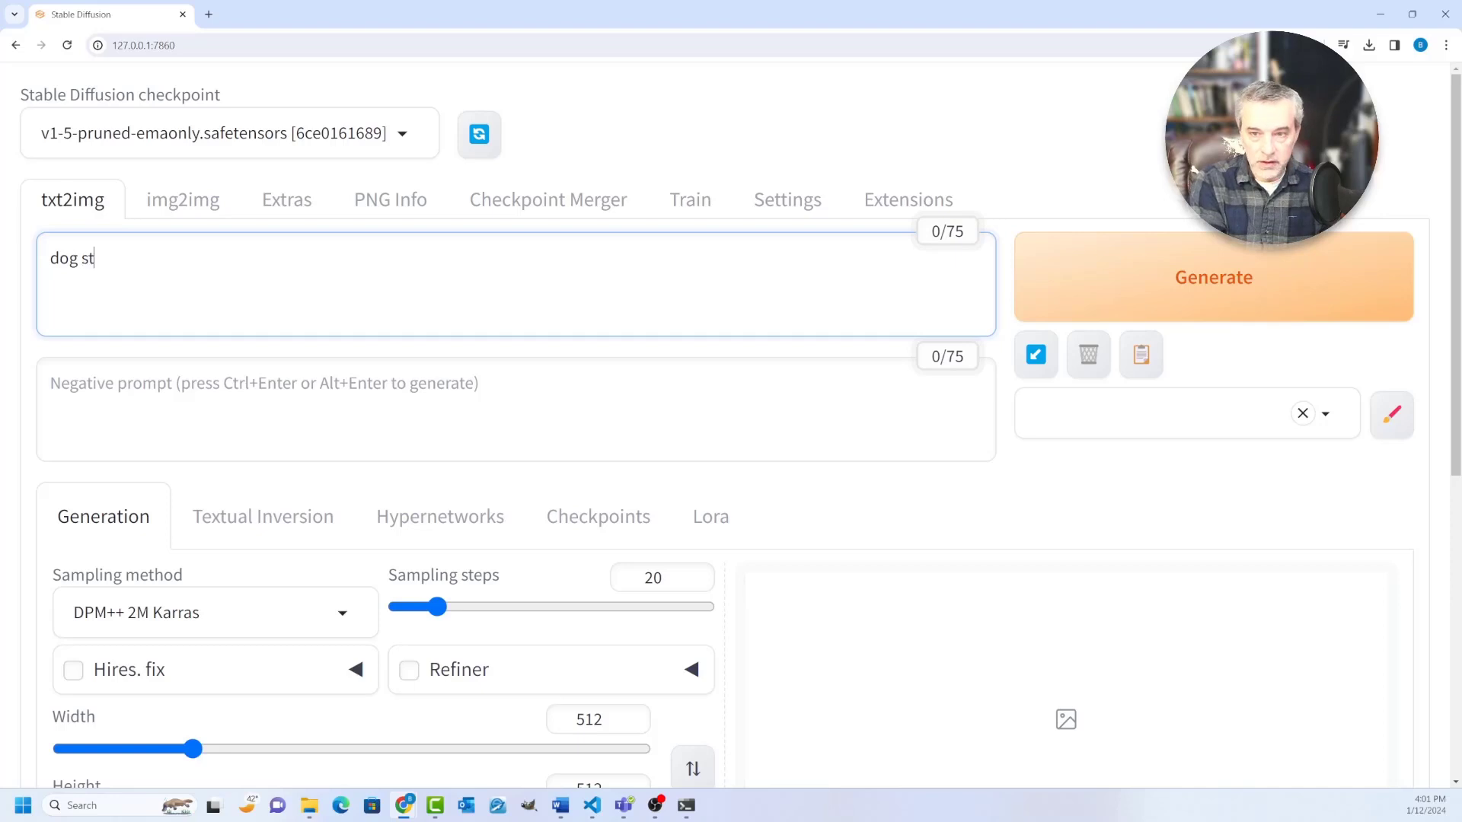
pyautogui.write('ting on')
pyautogui.hotkey('ctrl', 'shift', 'Left')
pyautogui.hotkey('ctrl', 'shift', 'Left')
pyautogui.write('siot')
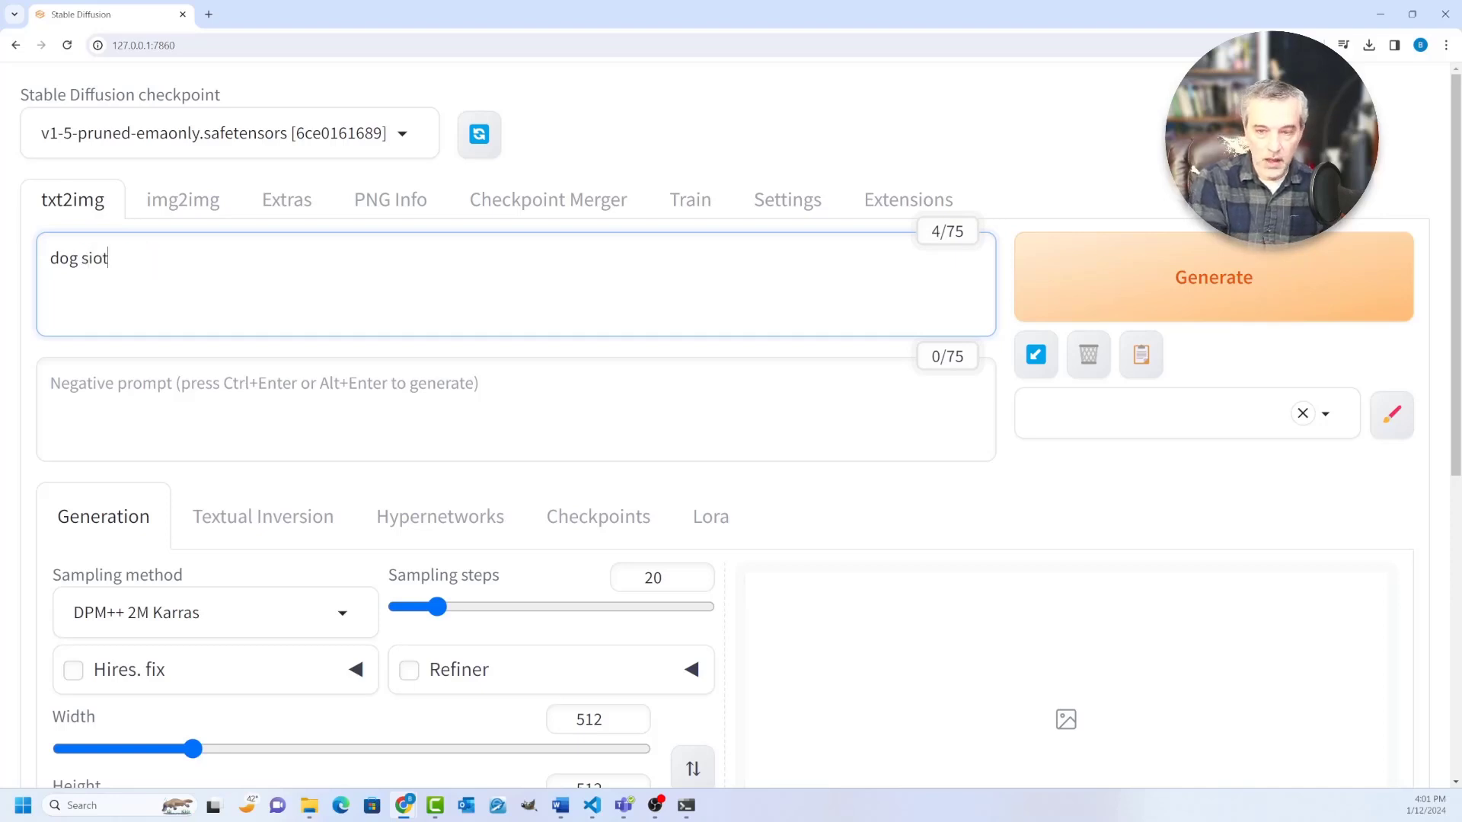
pyautogui.press('BackSpace')
pyautogui.press('BackSpace')
pyautogui.write('tting on a ')
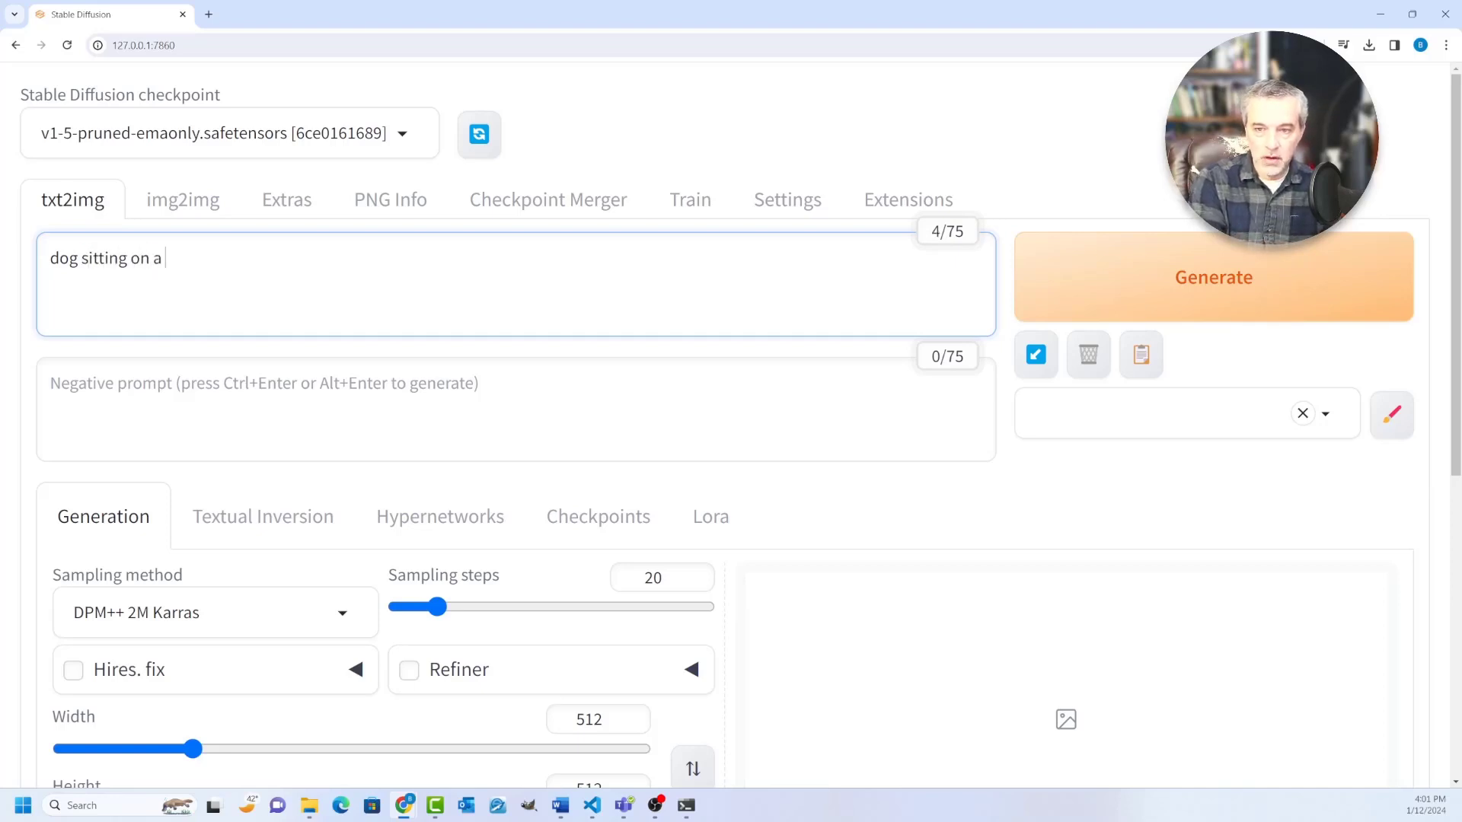
pyautogui.write('lawn')
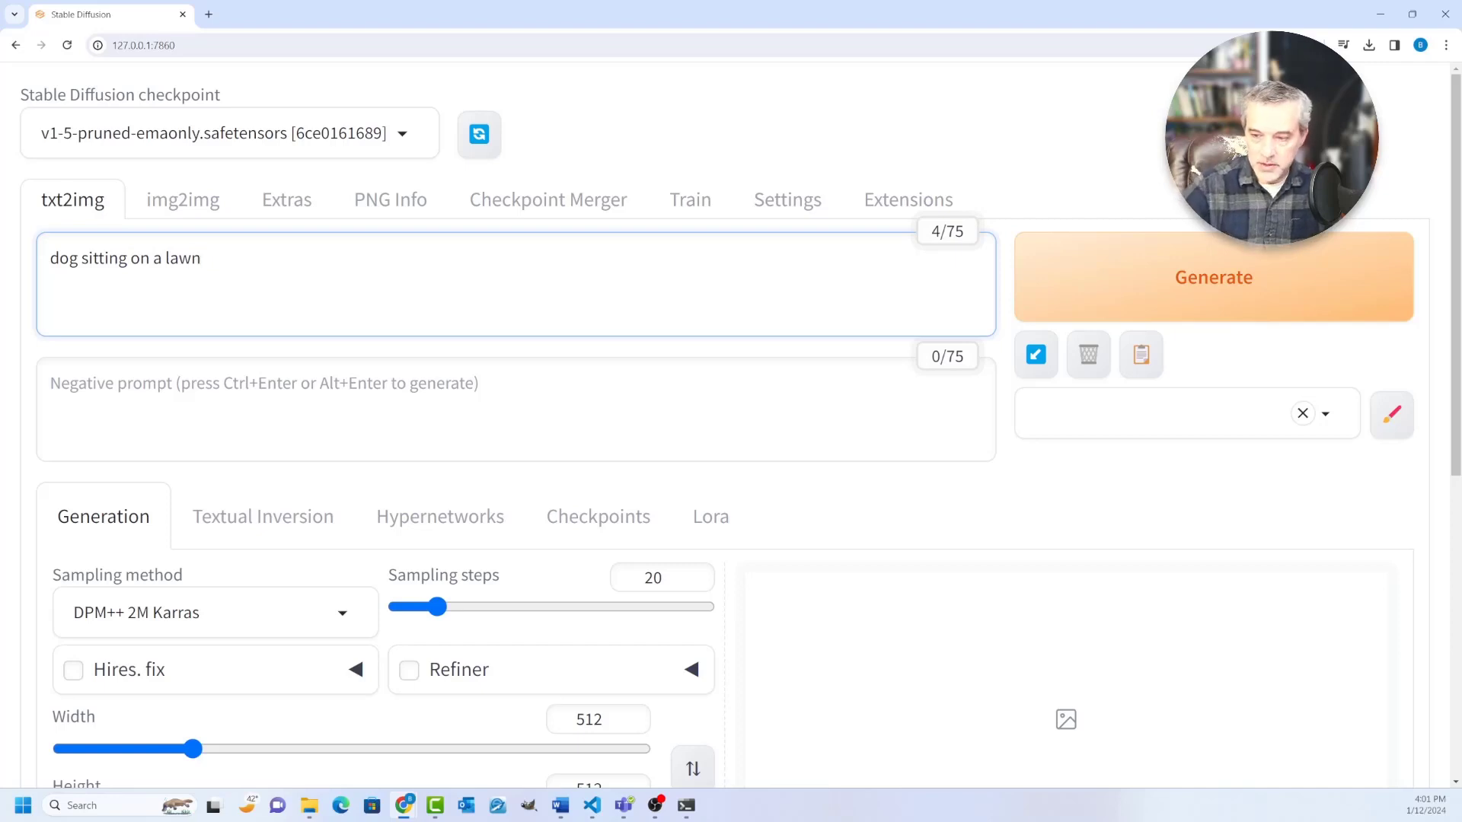
# Step: Generate an image from the prompt with the default generation settings and follow its progress
pyautogui.scroll(-1, 741, 424)
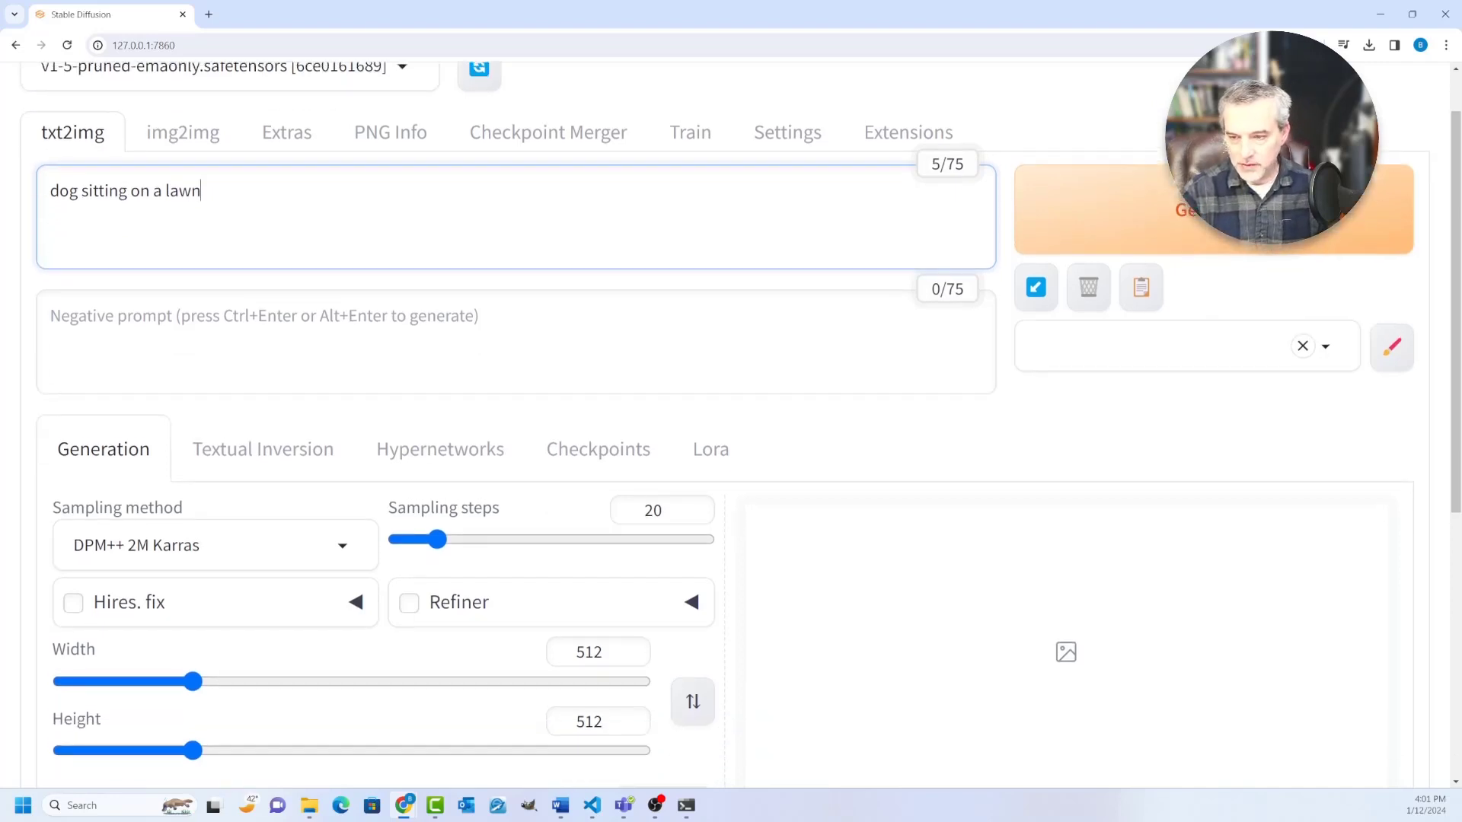
pyautogui.scroll(1, 741, 423)
pyautogui.click(1119, 275)
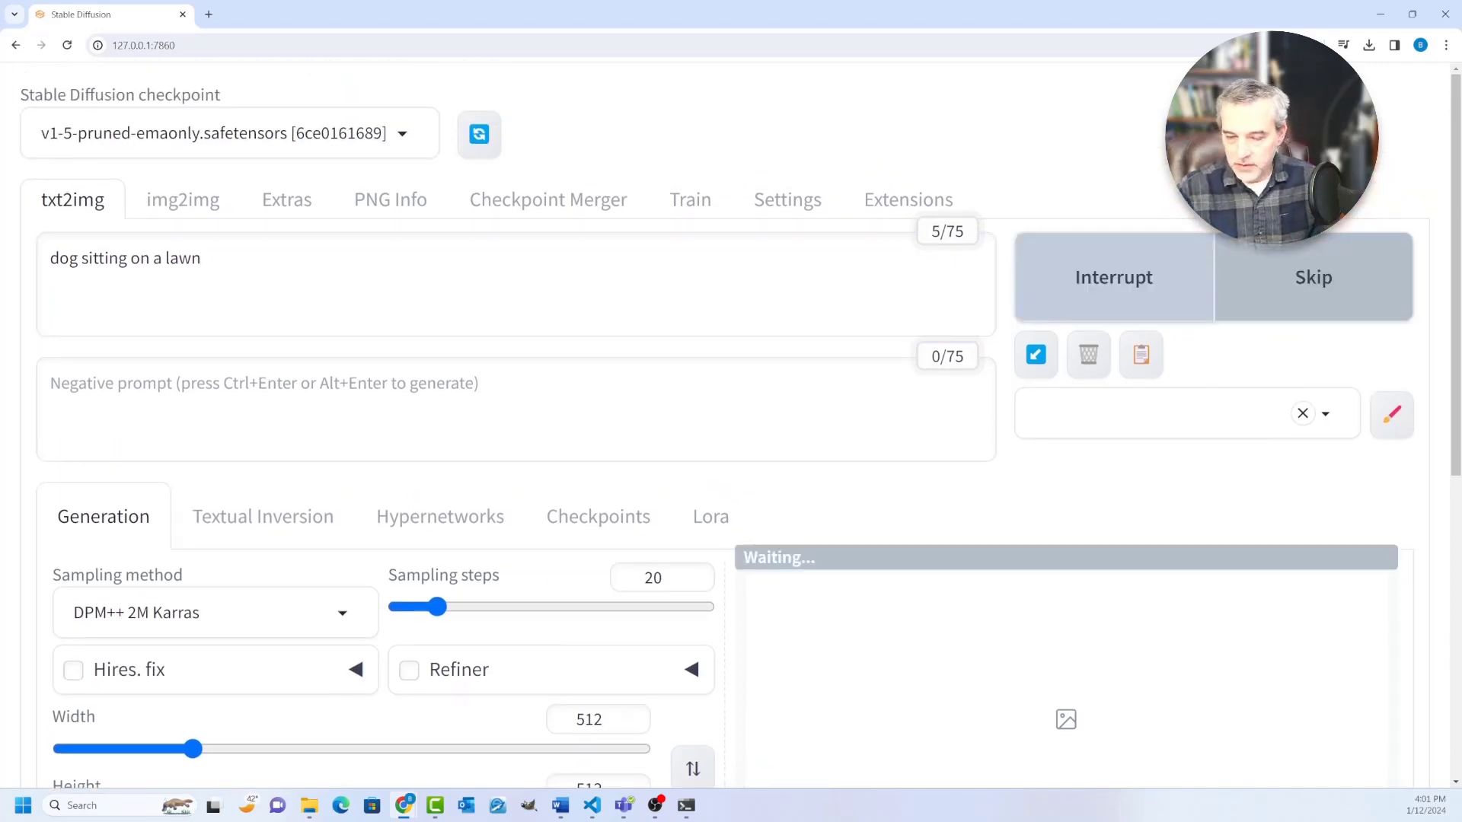
pyautogui.scroll(-1, 741, 423)
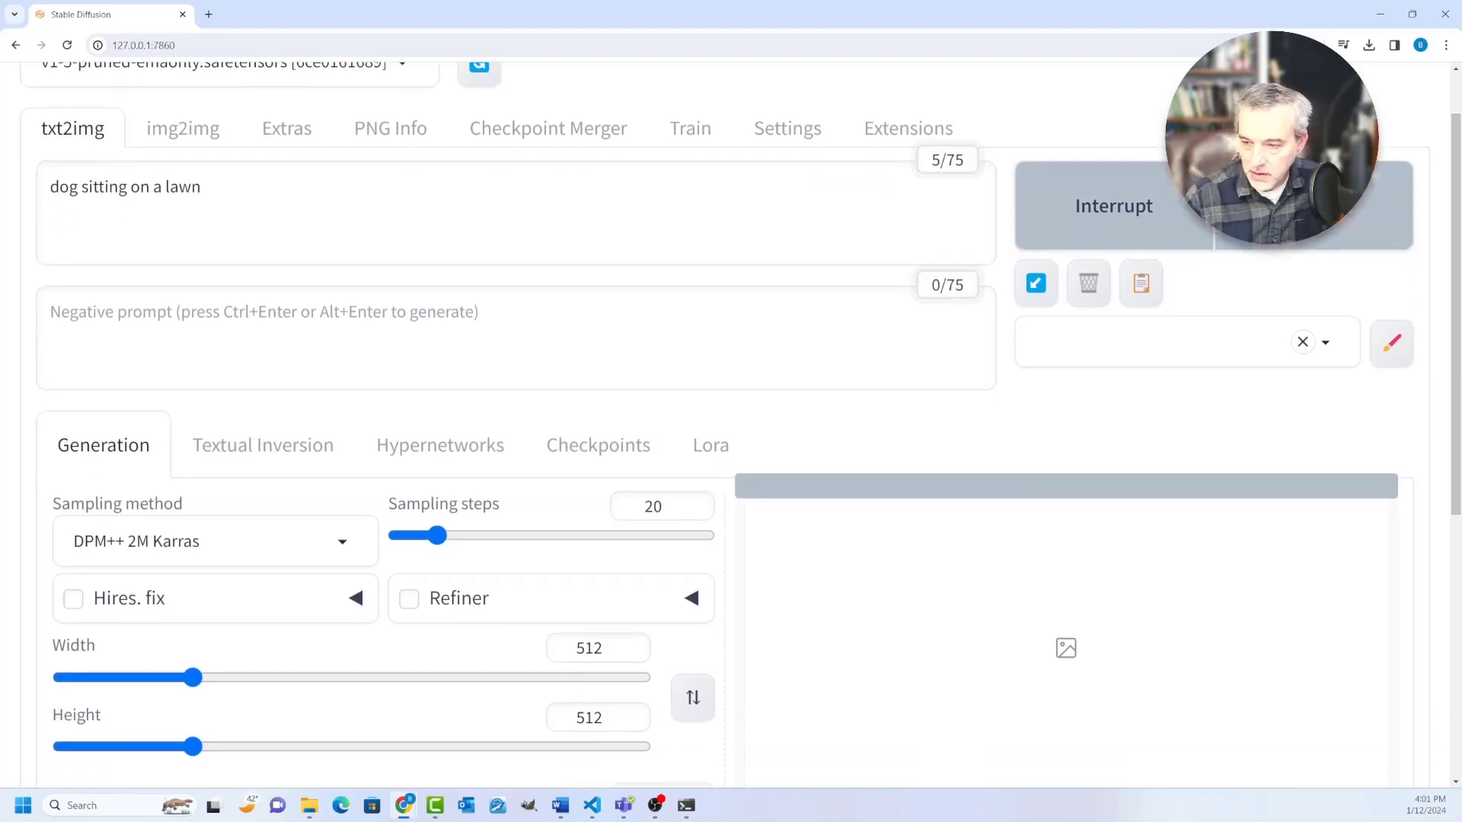
pyautogui.scroll(-3, 741, 423)
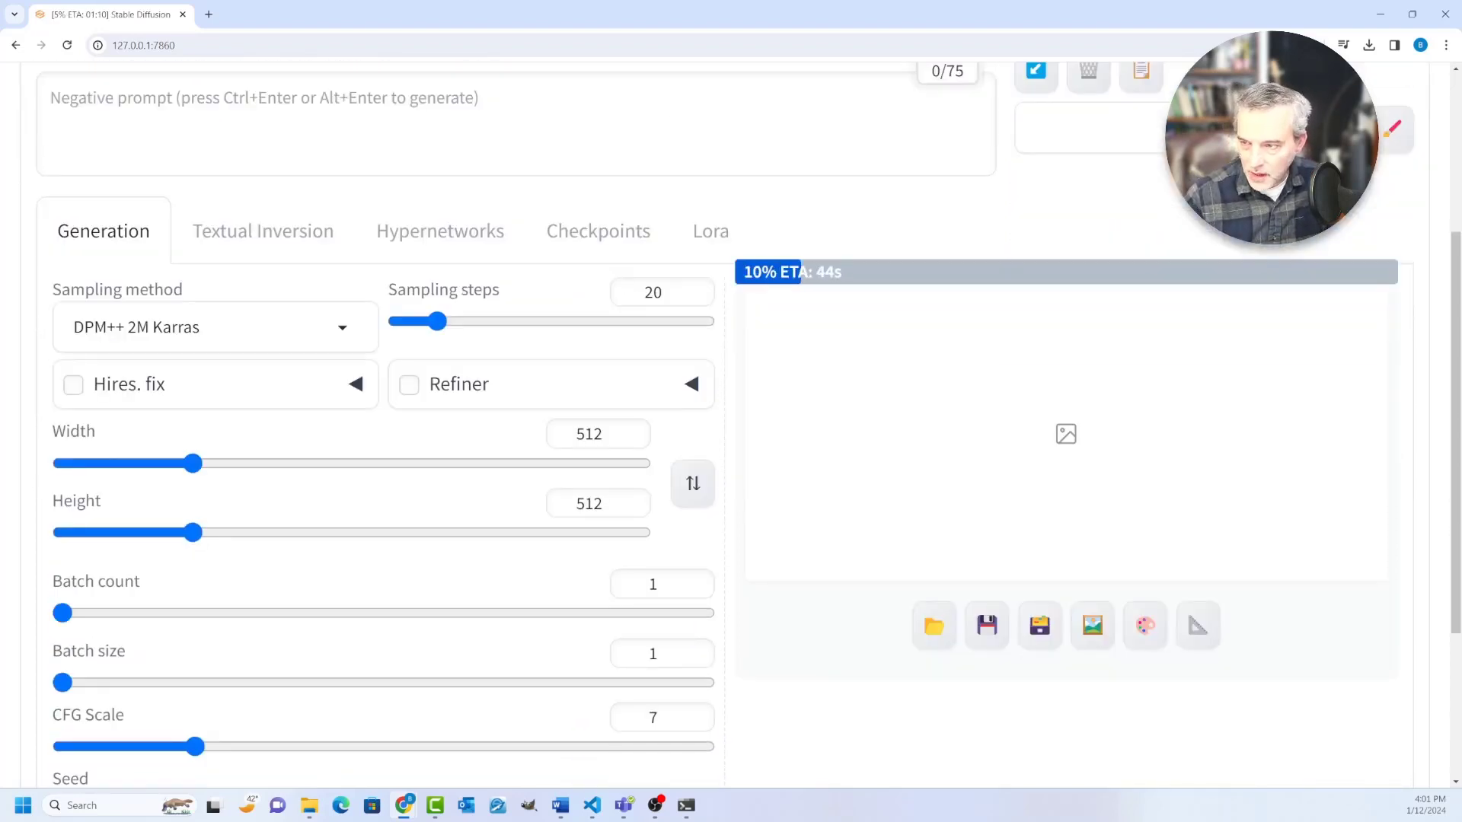
pyautogui.scroll(1, 740, 423)
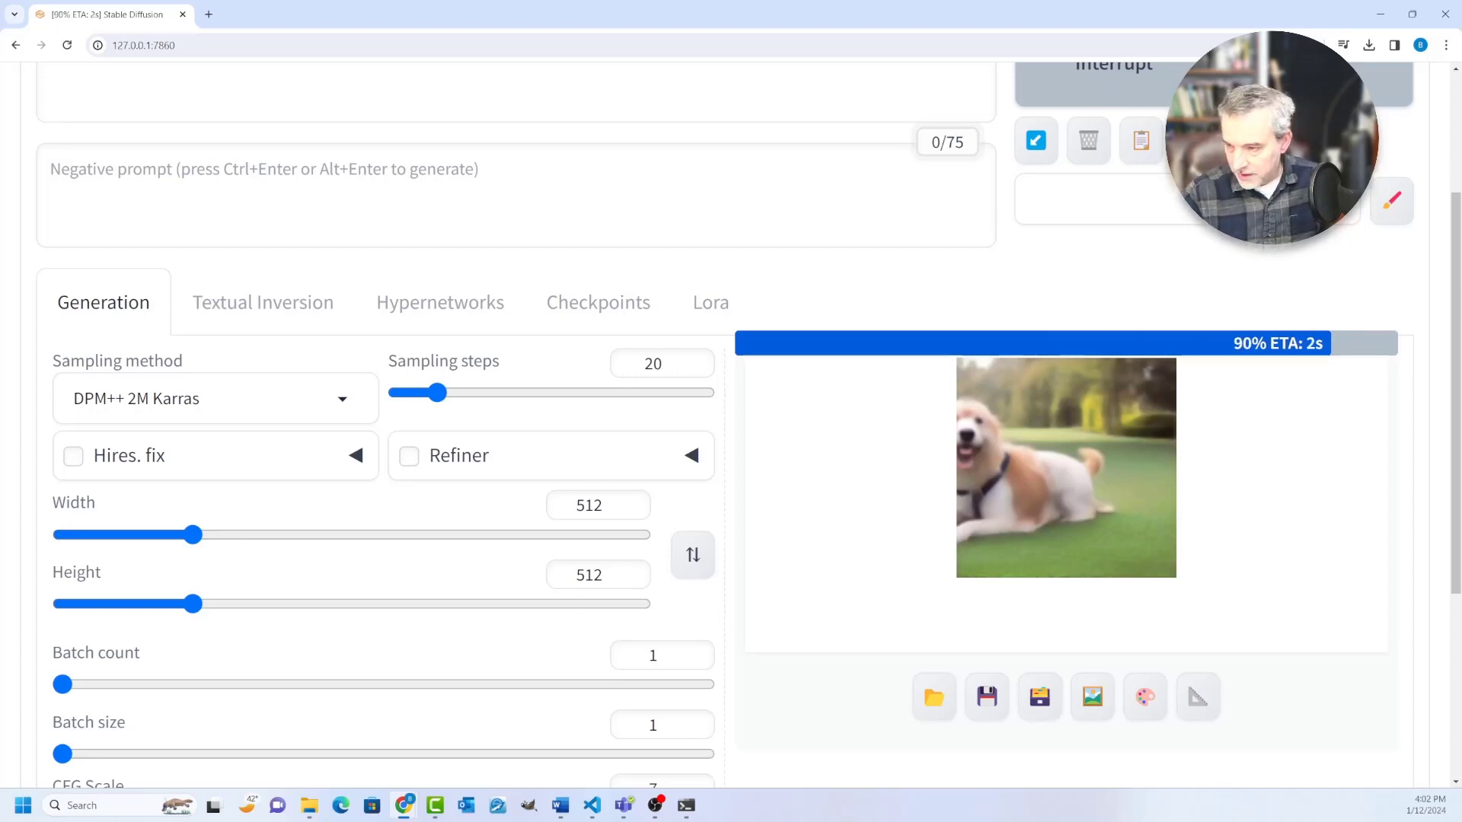
# Step: Open the generated dog image in a separate browser tab and view it at full size
pyautogui.rightClick(927, 504)
pyautogui.click(961, 516)
pyautogui.click(278, 14)
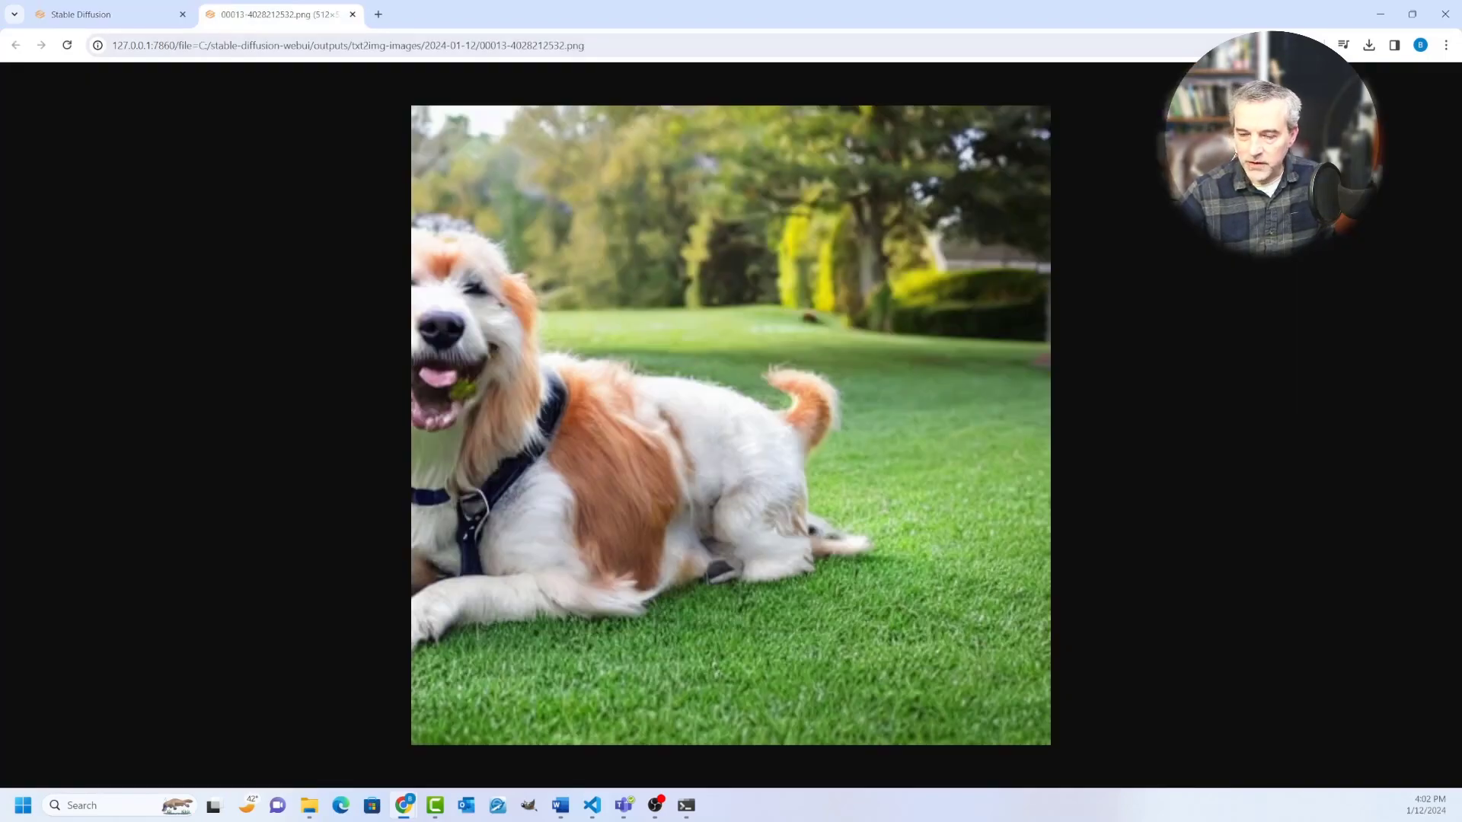
# Step: Return to the Stable Diffusion page and set the sampling steps to 40 and the CFG scale to 9
pyautogui.click(107, 15)
pyautogui.moveTo(437, 392); pyautogui.dragTo(478, 393)
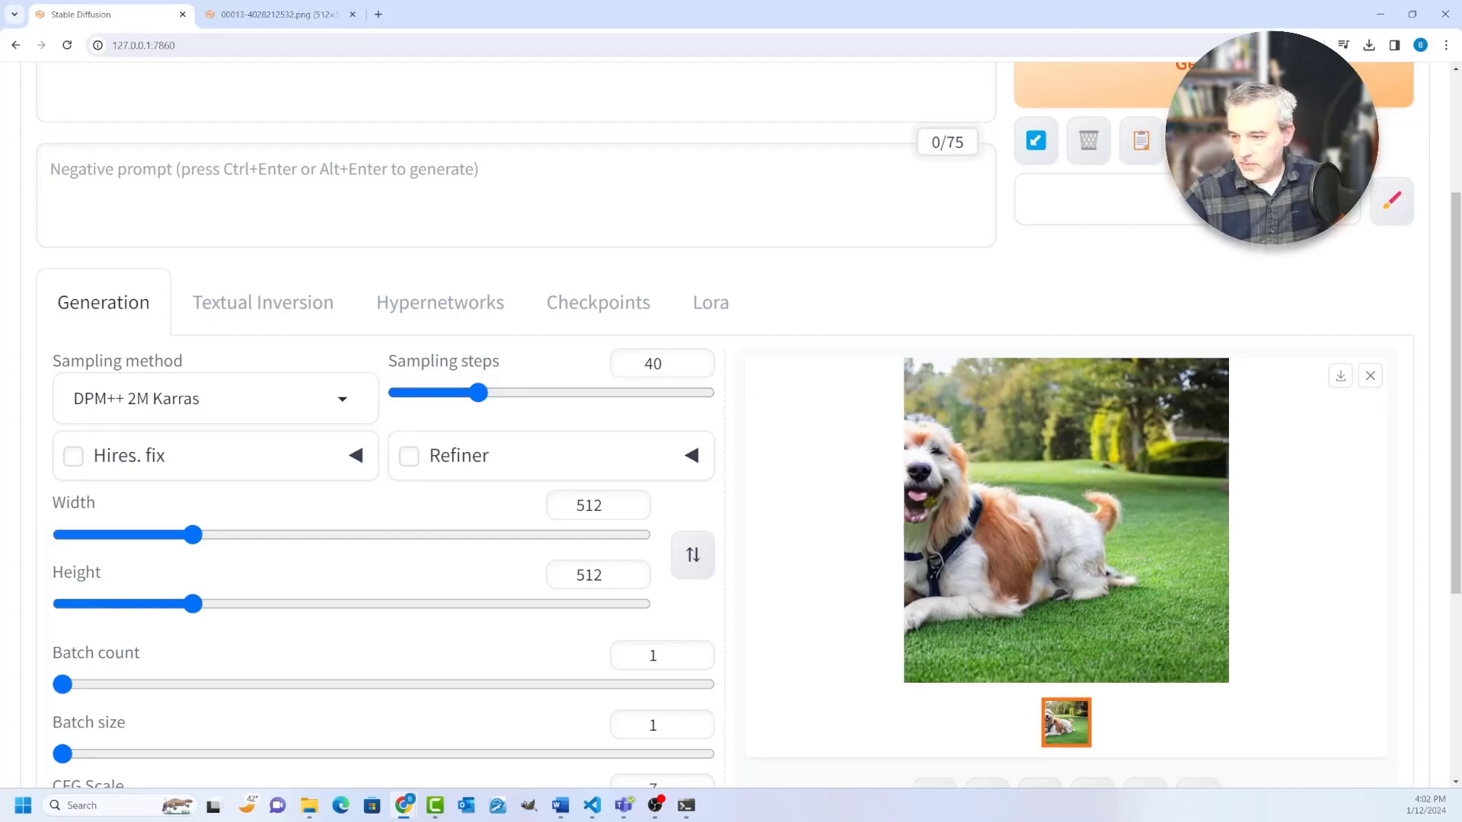
pyautogui.scroll(-3, 731, 419)
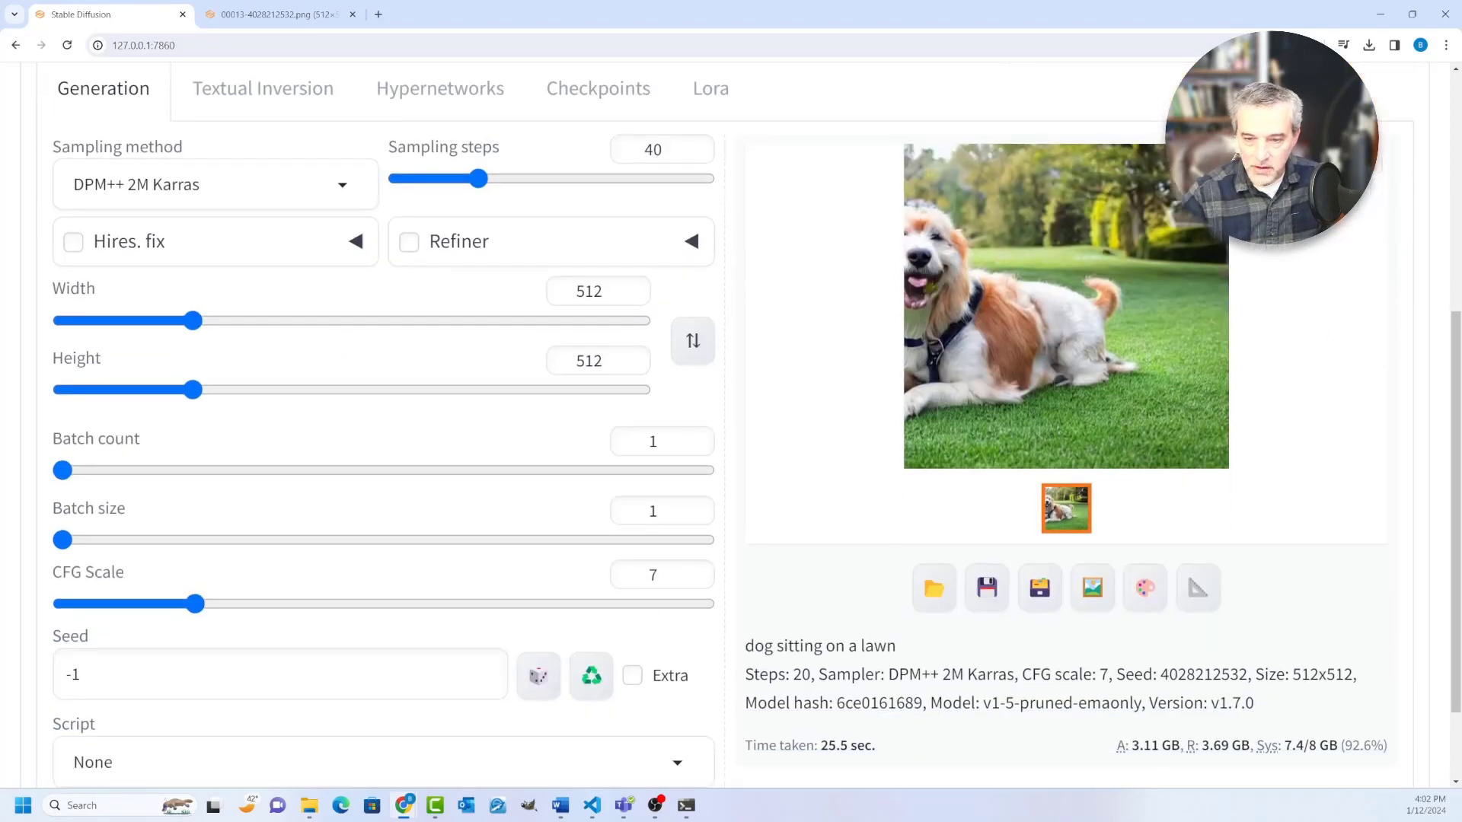
pyautogui.moveTo(196, 604); pyautogui.dragTo(240, 603)
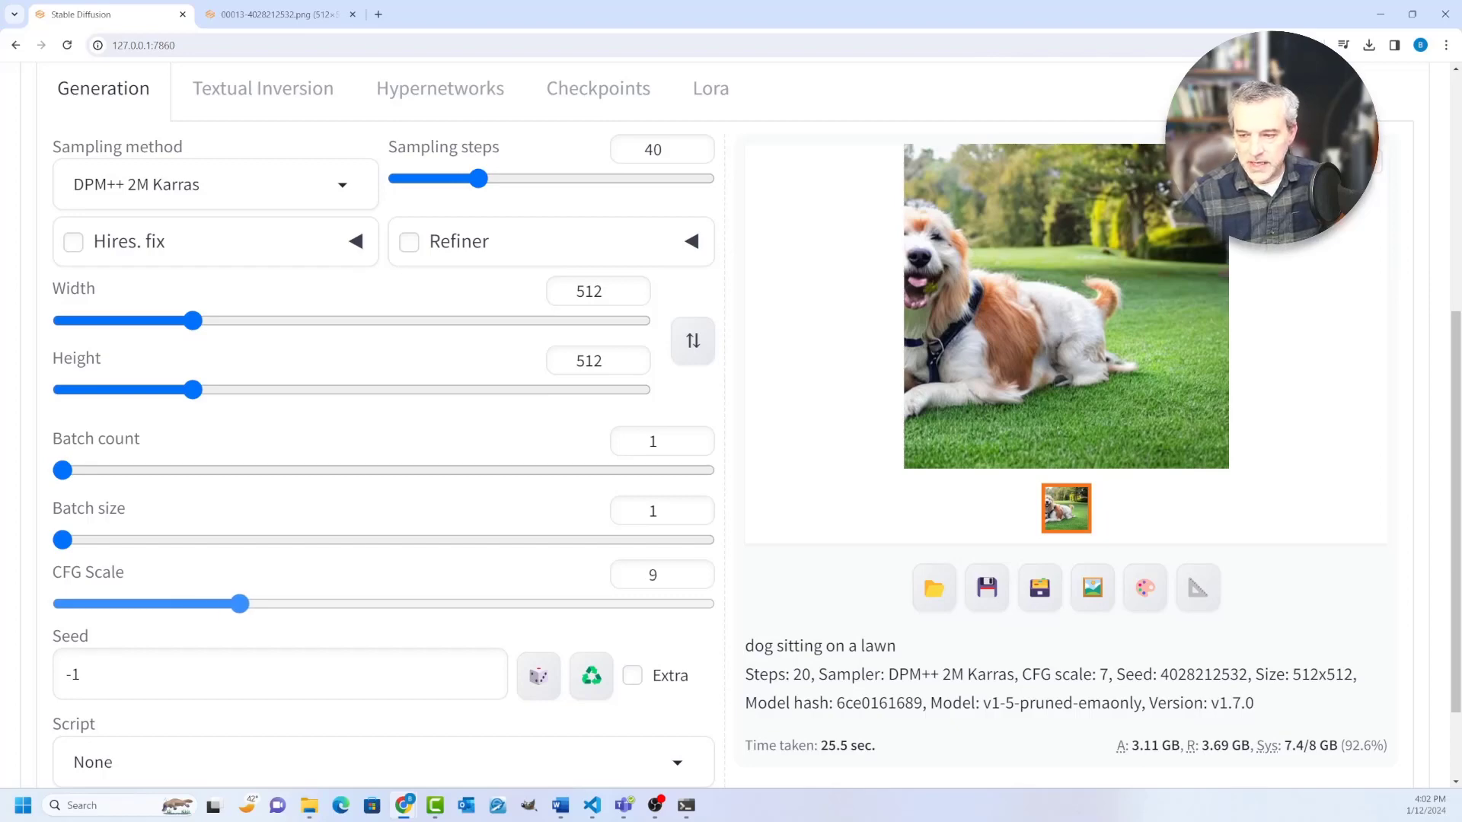
pyautogui.scroll(4, 240, 604)
pyautogui.scroll(2, 240, 604)
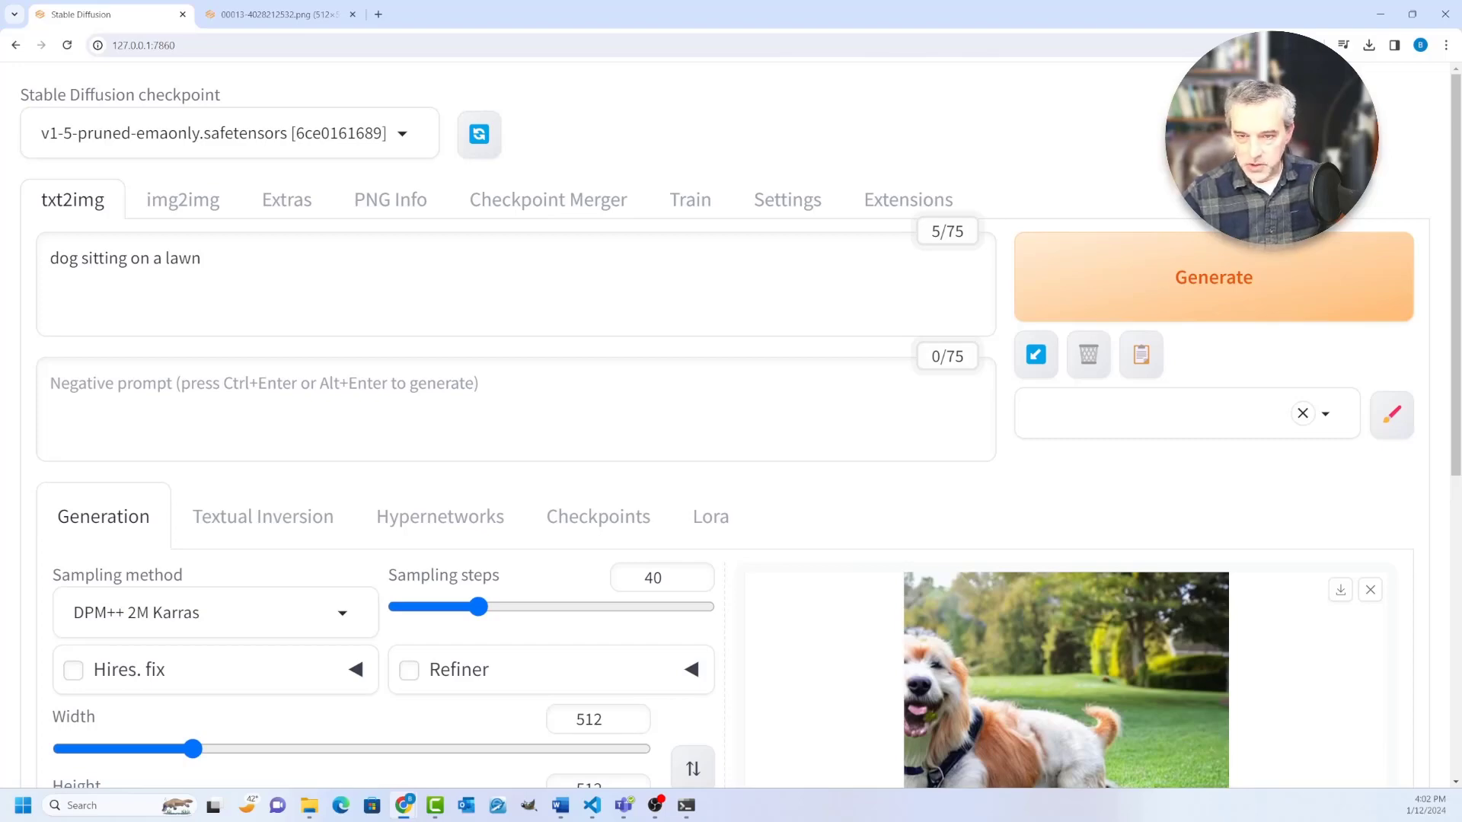
# Step: Raise the CFG scale to 10 and set the sampling steps to 30
pyautogui.scroll(-6, 730, 427)
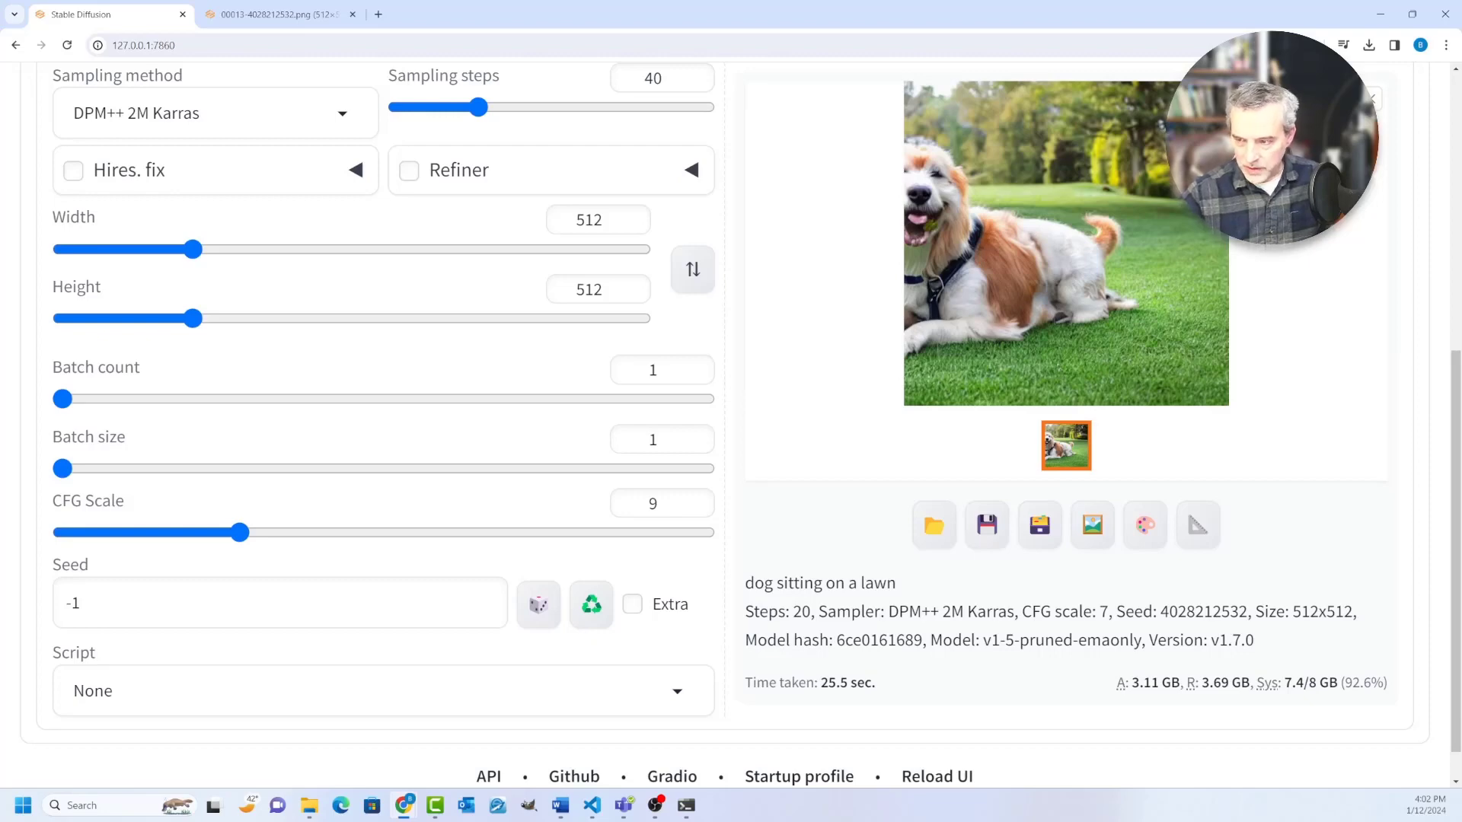
pyautogui.scroll(4, 731, 418)
pyautogui.scroll(-4, 730, 419)
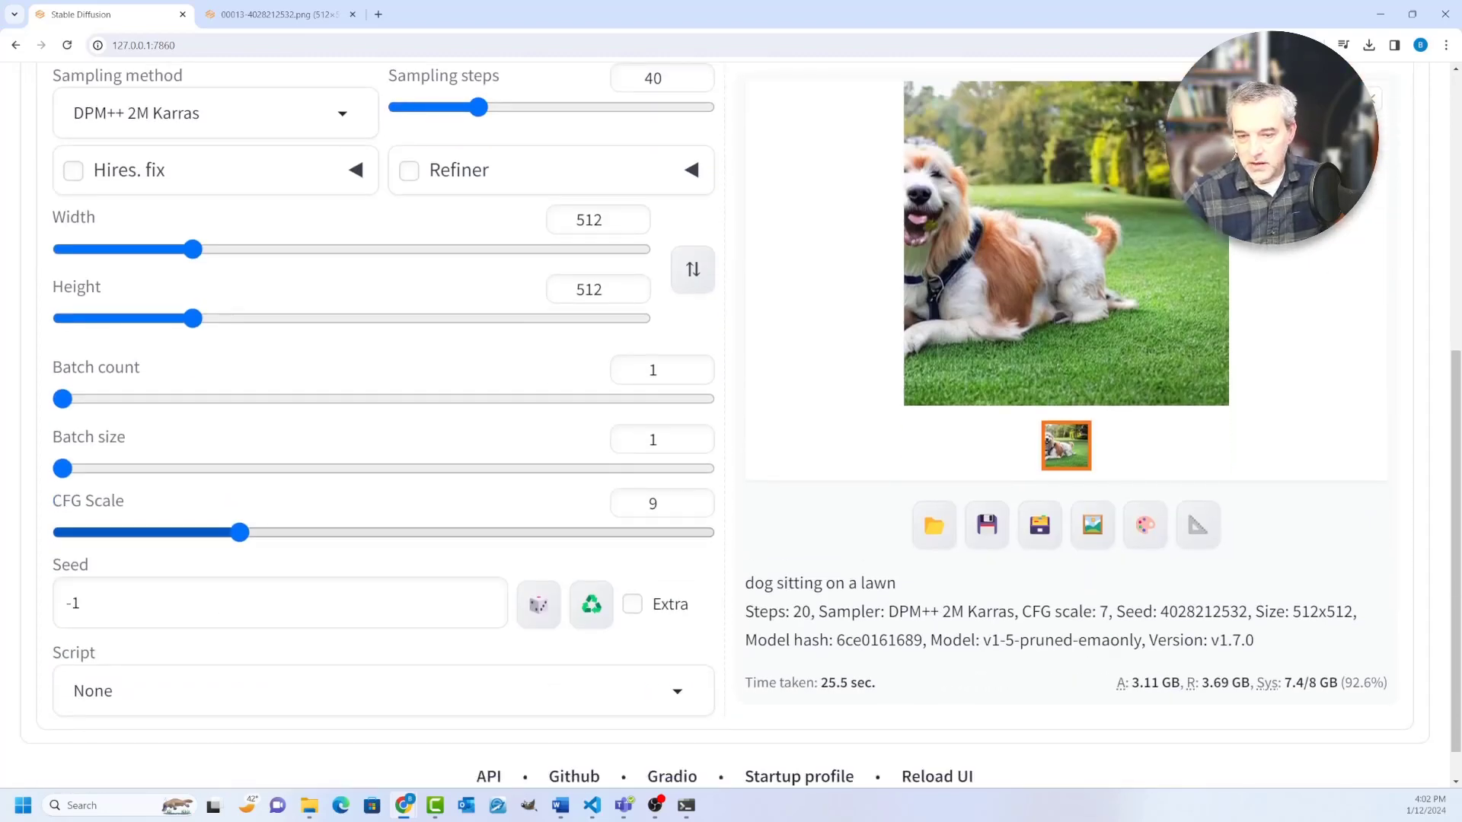
pyautogui.moveTo(240, 533)
pyautogui.mouseDown()
pyautogui.moveTo(705, 533)
pyautogui.moveTo(62, 533)
pyautogui.moveTo(262, 533)
pyautogui.mouseUp()
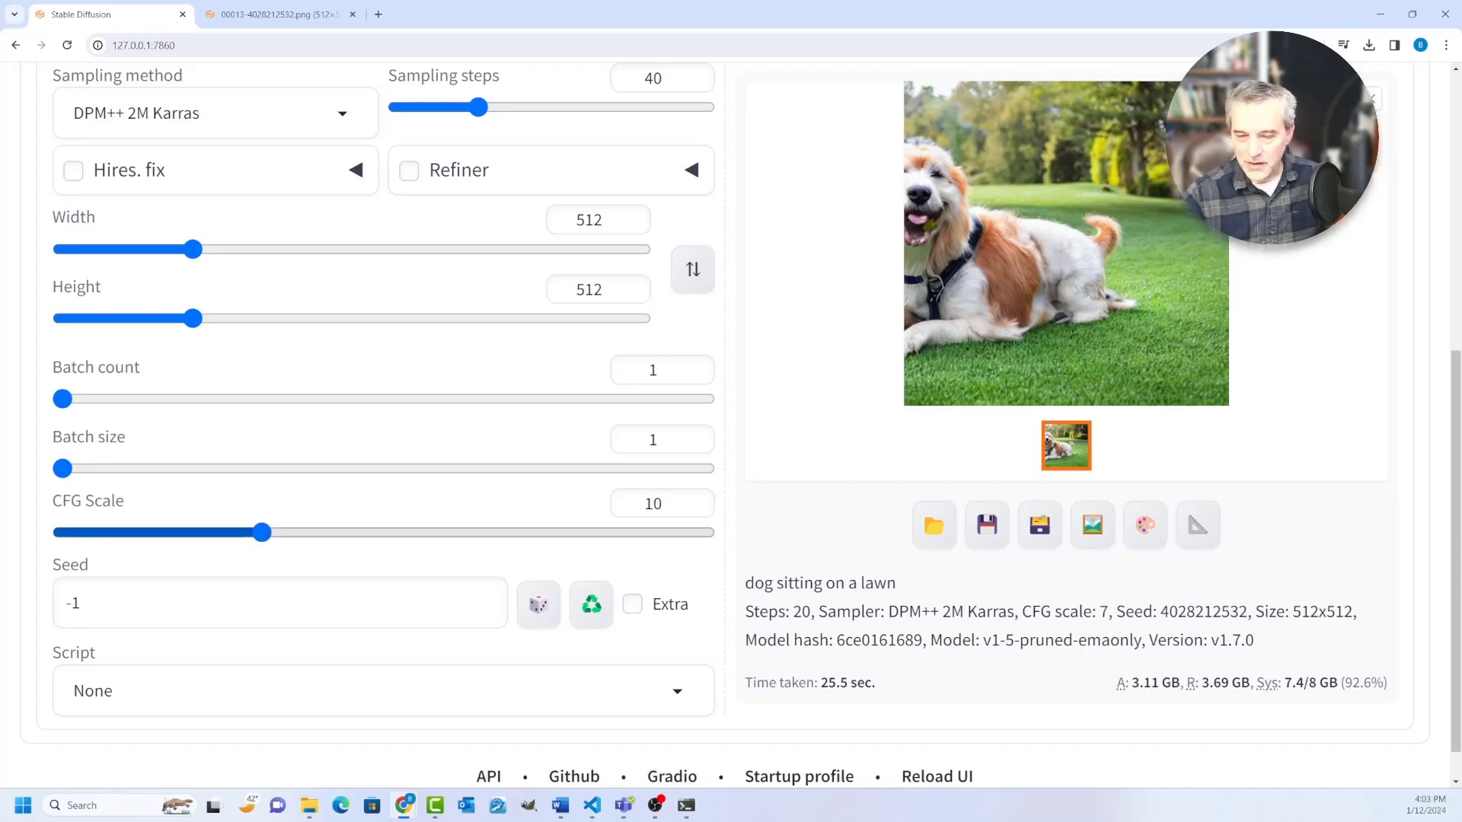
pyautogui.scroll(3, 731, 419)
pyautogui.moveTo(478, 392); pyautogui.dragTo(458, 392)
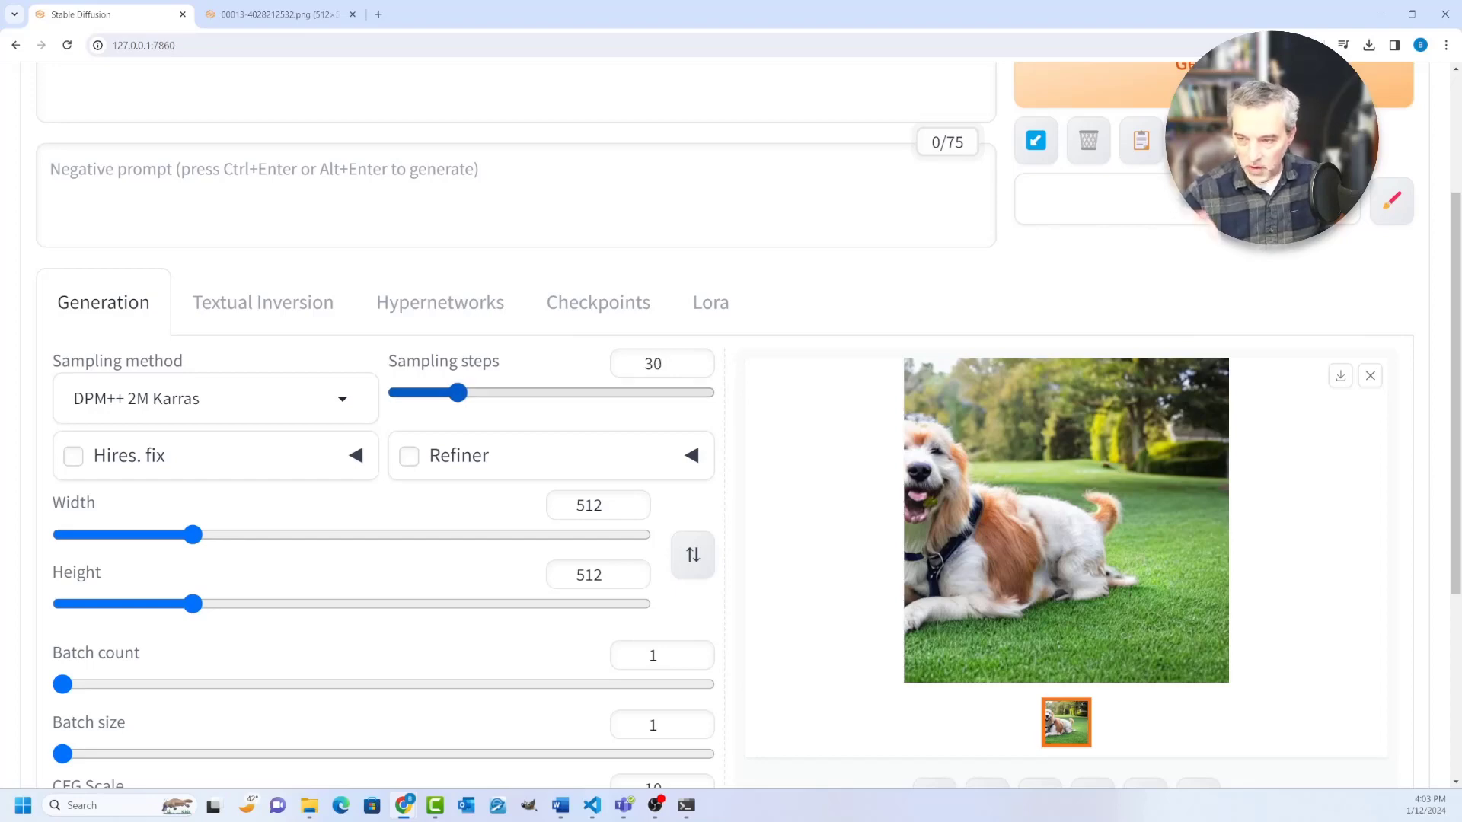
# Step: Set the output image height to 768
pyautogui.scroll(1, 458, 392)
pyautogui.scroll(-1, 457, 392)
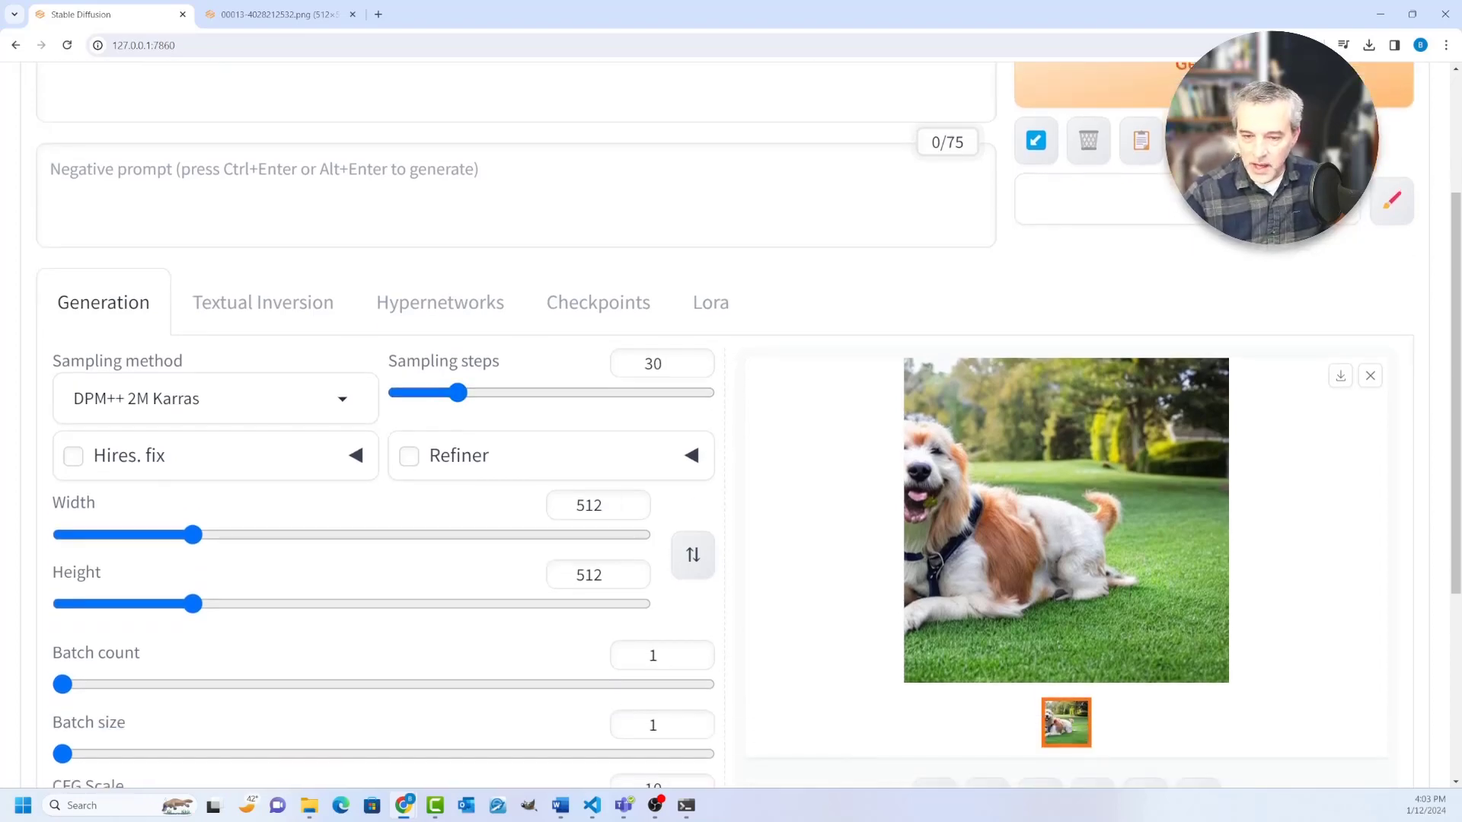
pyautogui.doubleClick(589, 575)
pyautogui.write('68')
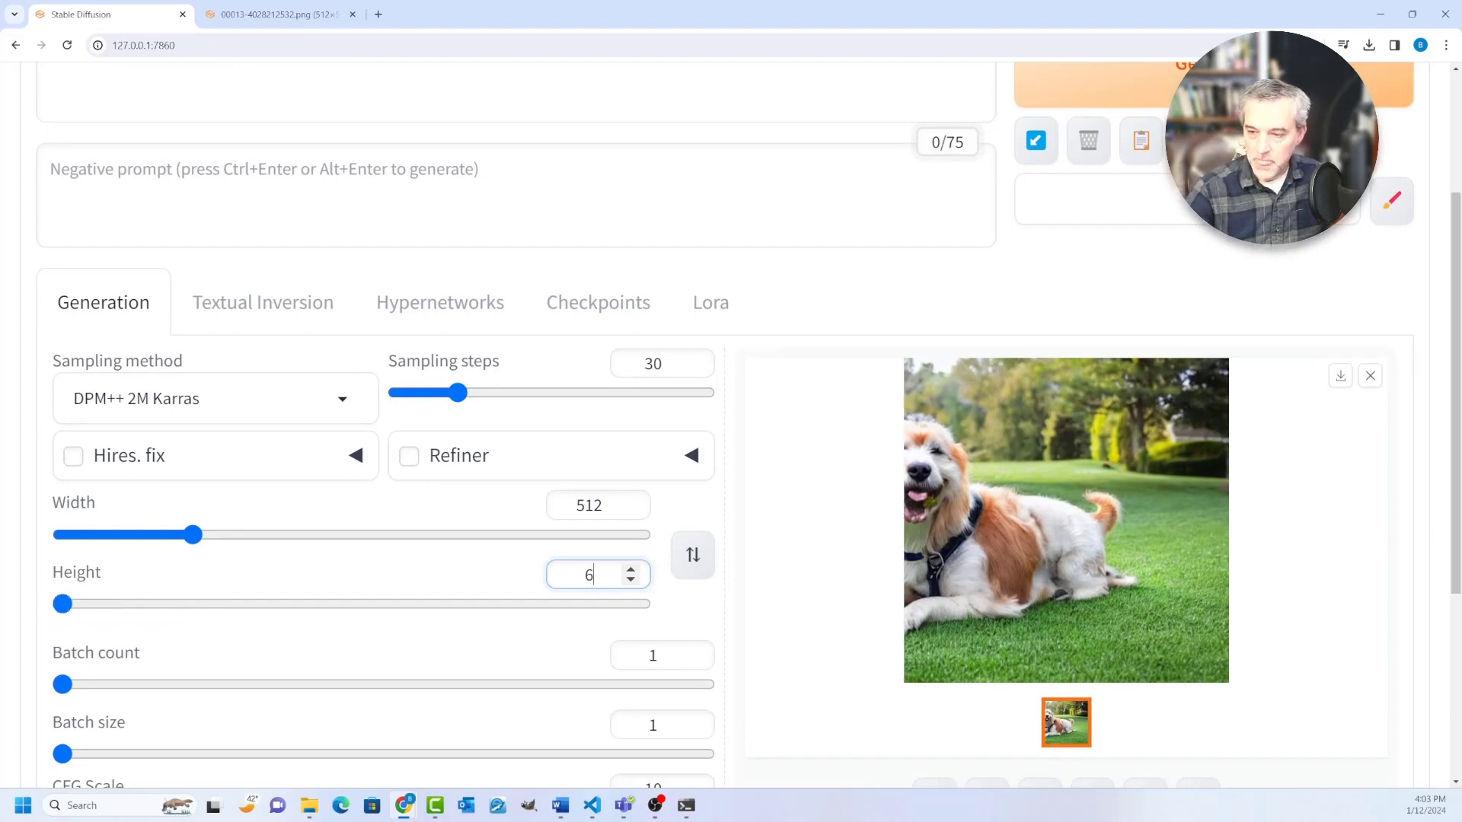
pyautogui.press('BackSpace')
pyautogui.press('BackSpace')
pyautogui.write('768')
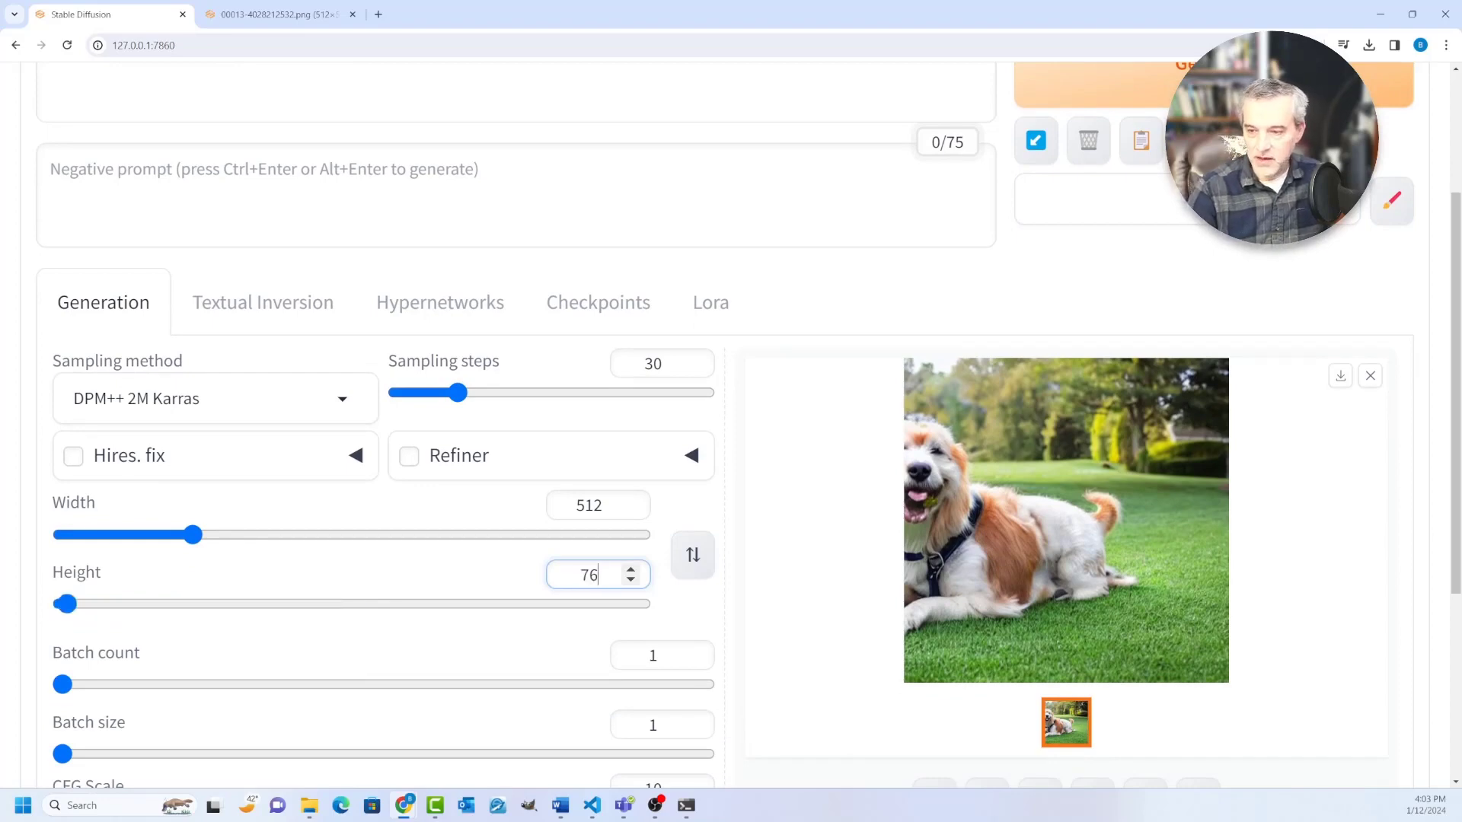
# Step: Enter "(((tongue)))" as the negative prompt
pyautogui.scroll(2, 749, 425)
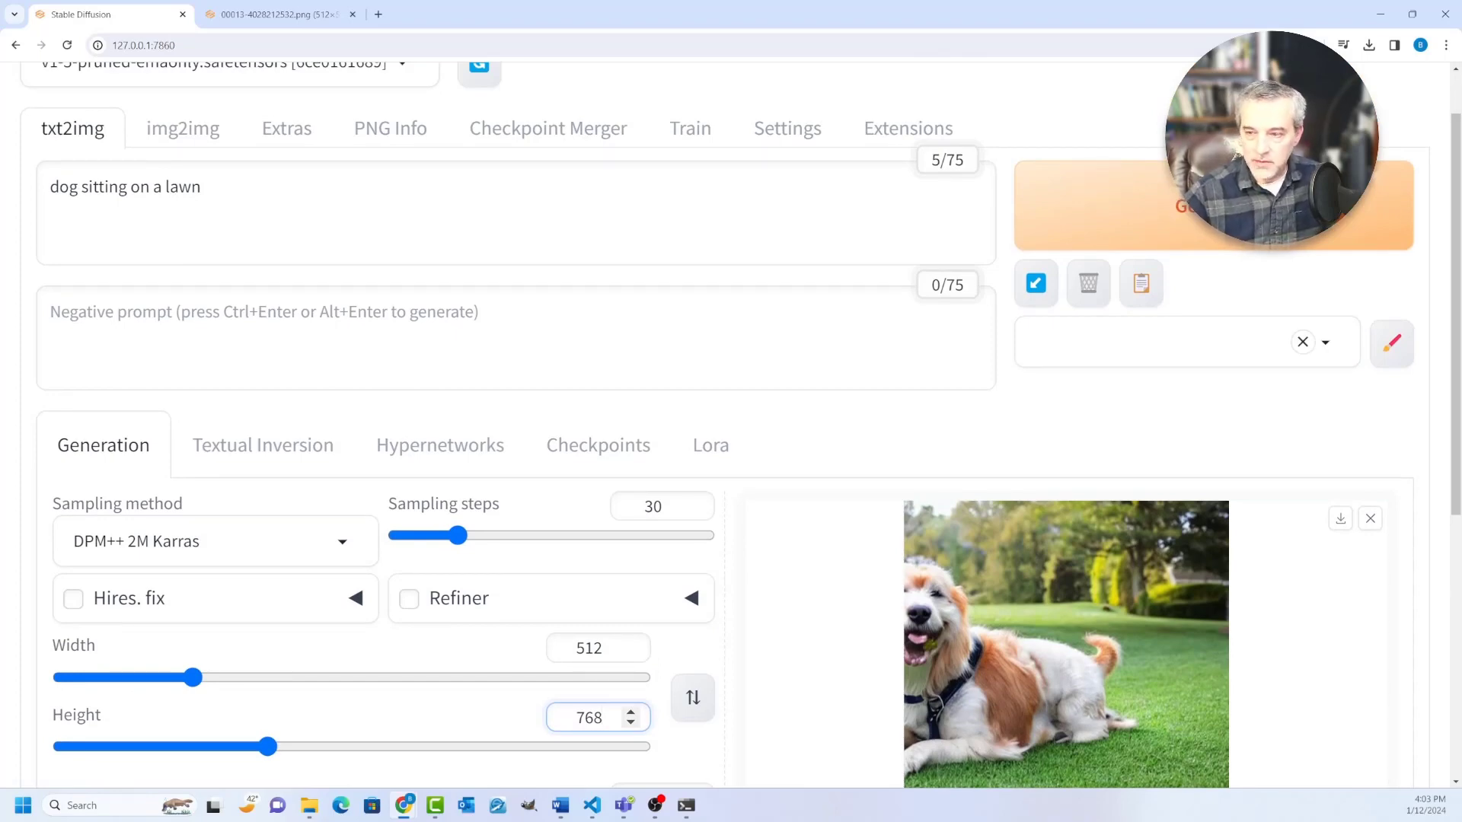
pyautogui.click(533, 339)
pyautogui.write('(((')
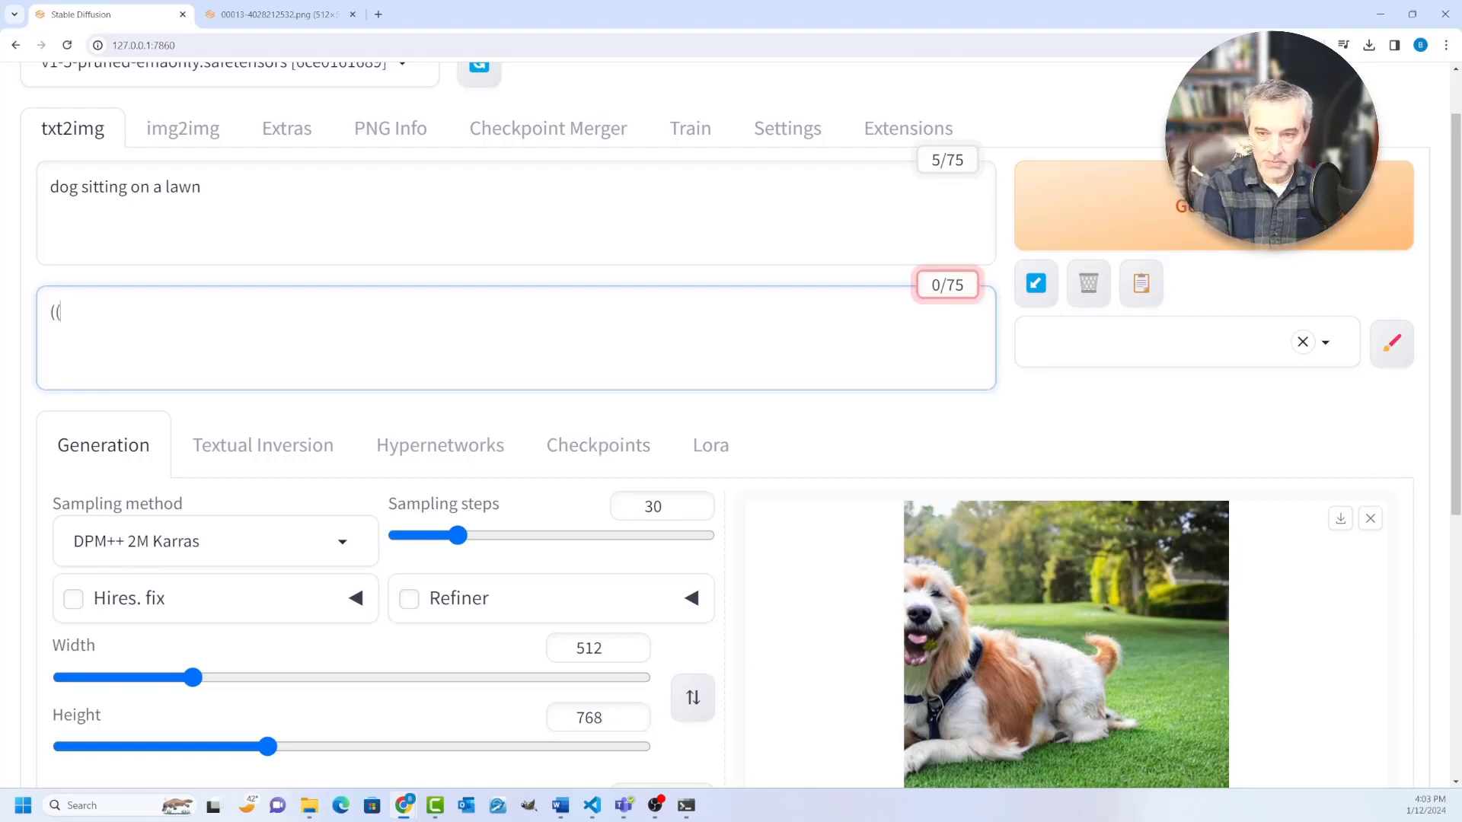
pyautogui.write('tongue)))')
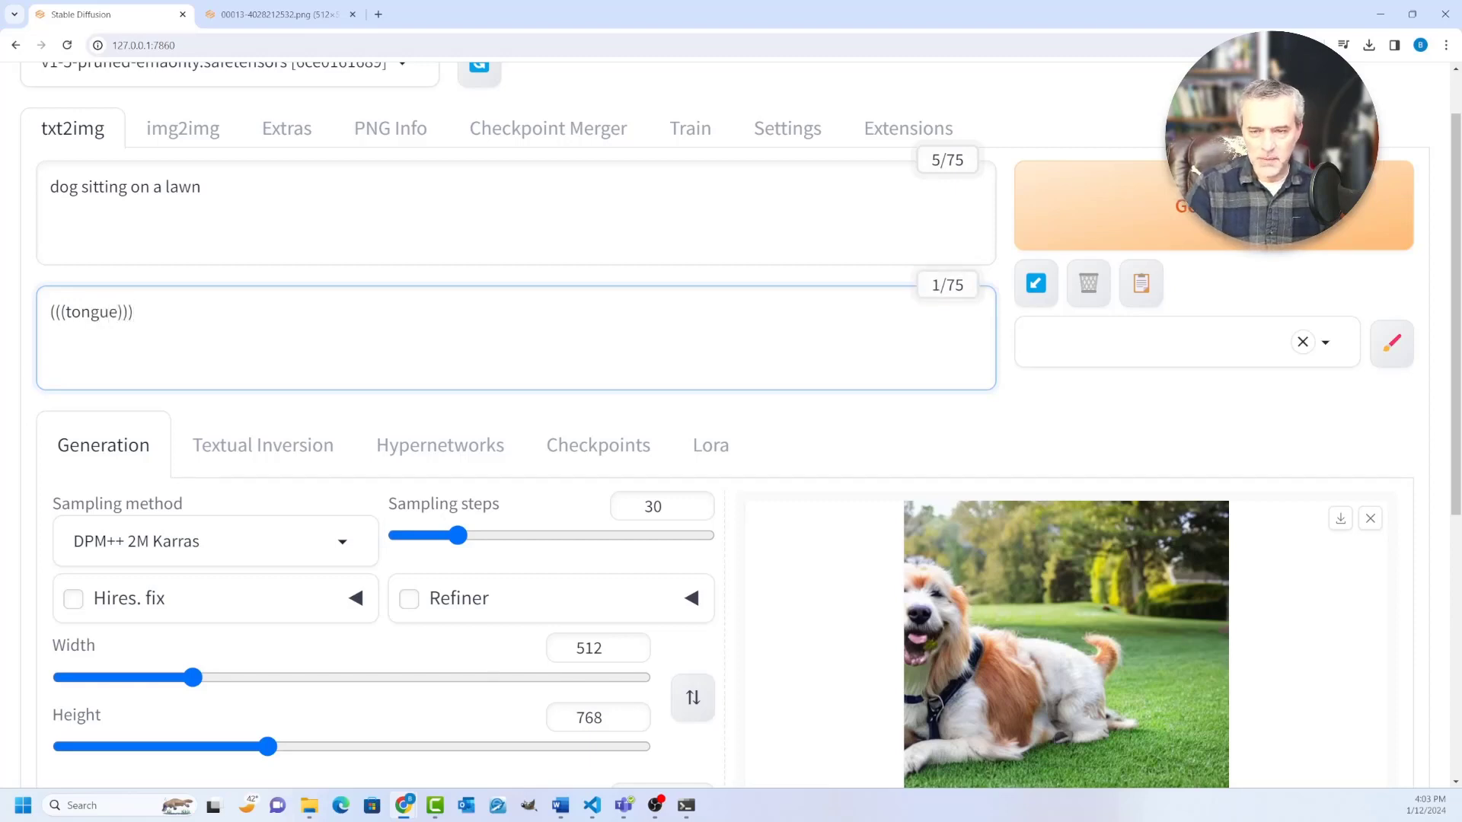
# Step: Rewrite the prompt as the comma-separated keywords "dog, golden, sitting, lawn,"
pyautogui.click(169, 187)
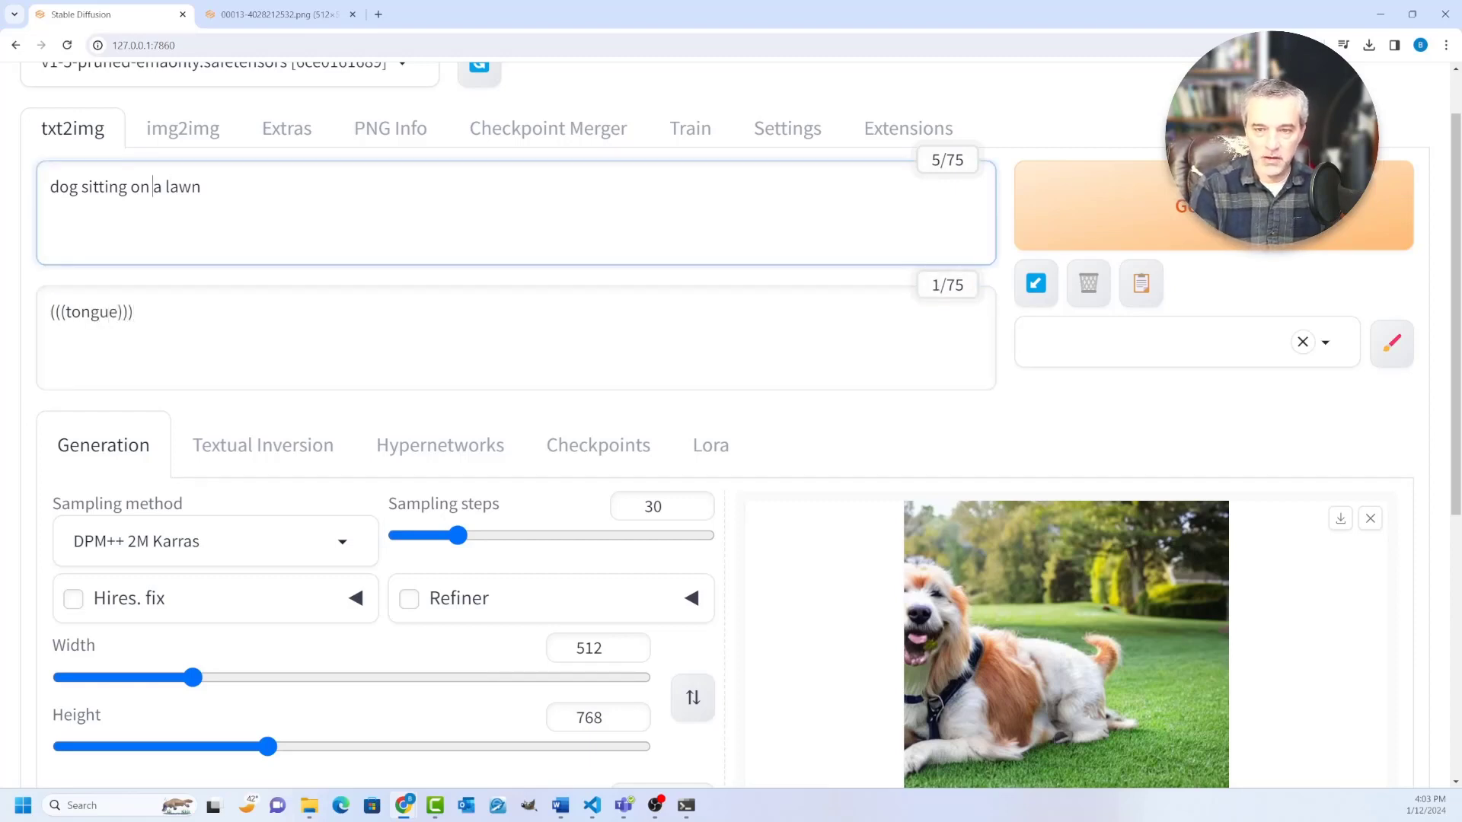
pyautogui.write(',')
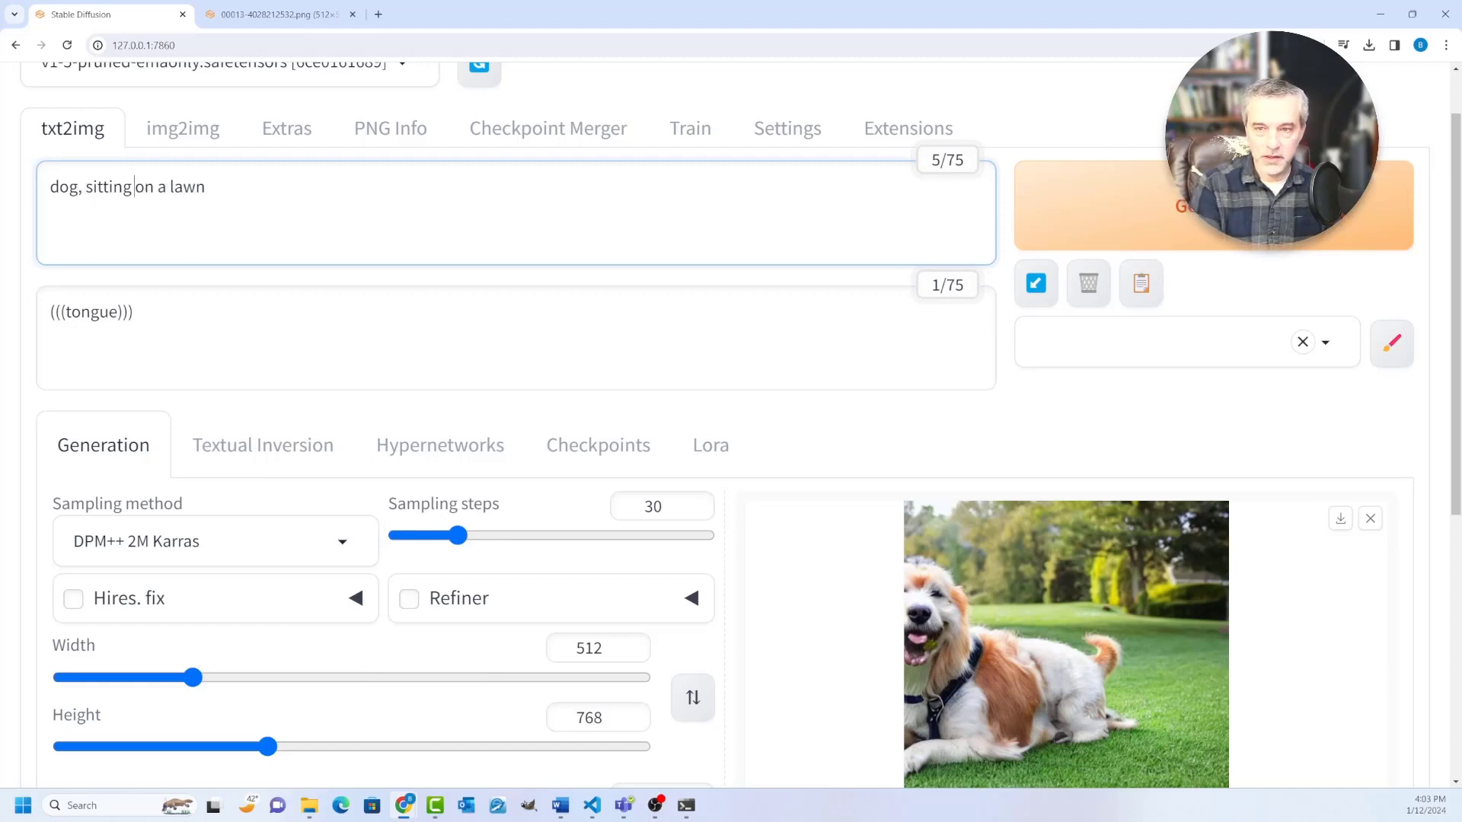
pyautogui.write(',')
pyautogui.hotkey('ctrl', 'shift', 'Right')
pyautogui.hotkey('ctrl', 'shift', 'Right')
pyautogui.hotkey('ctrl', 'shift', 'Right')
pyautogui.hotkey('ctrl', 'shift', 'Left')
pyautogui.press('BackSpace')
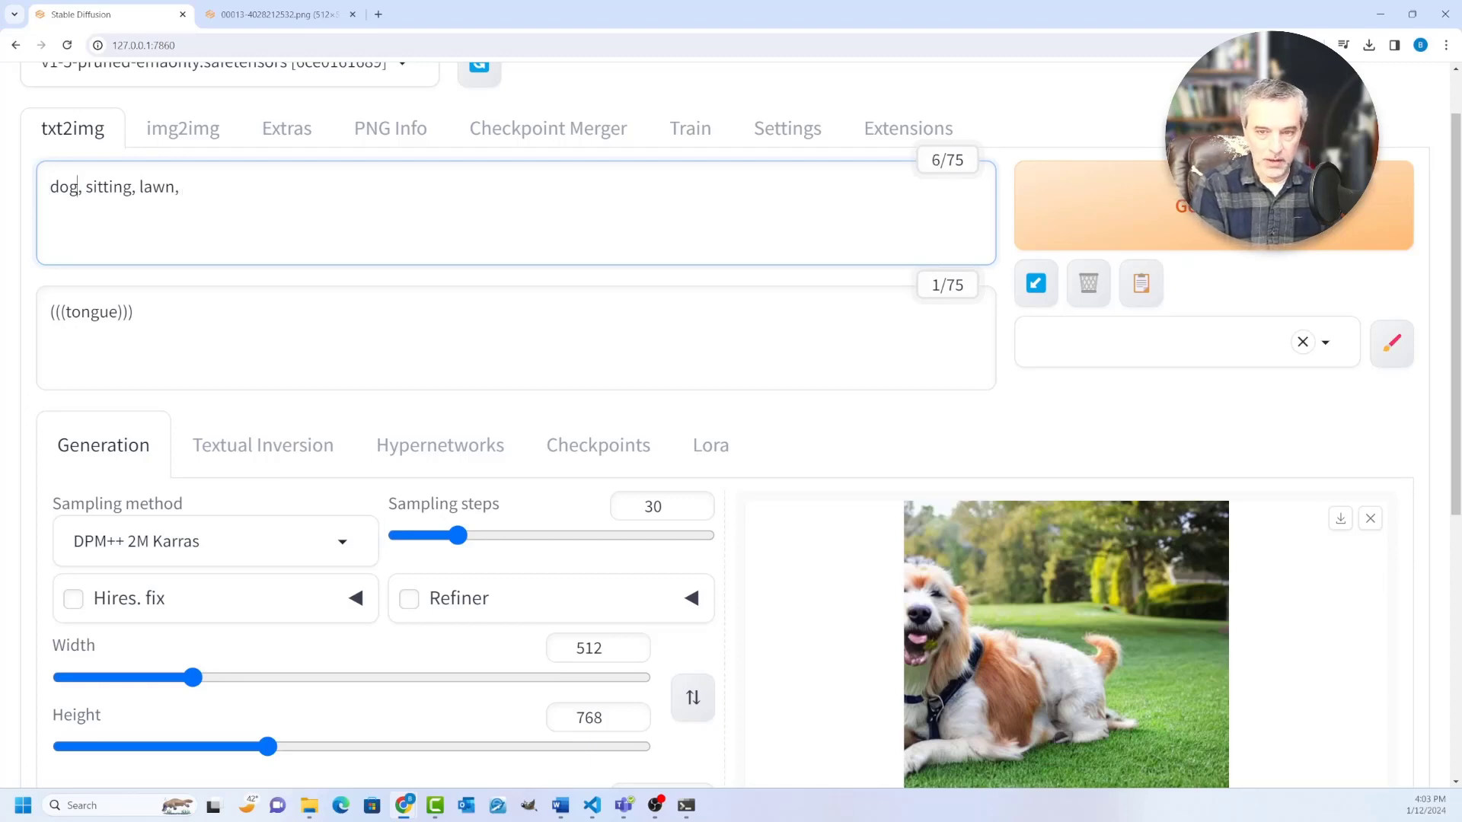
pyautogui.write('golden,')
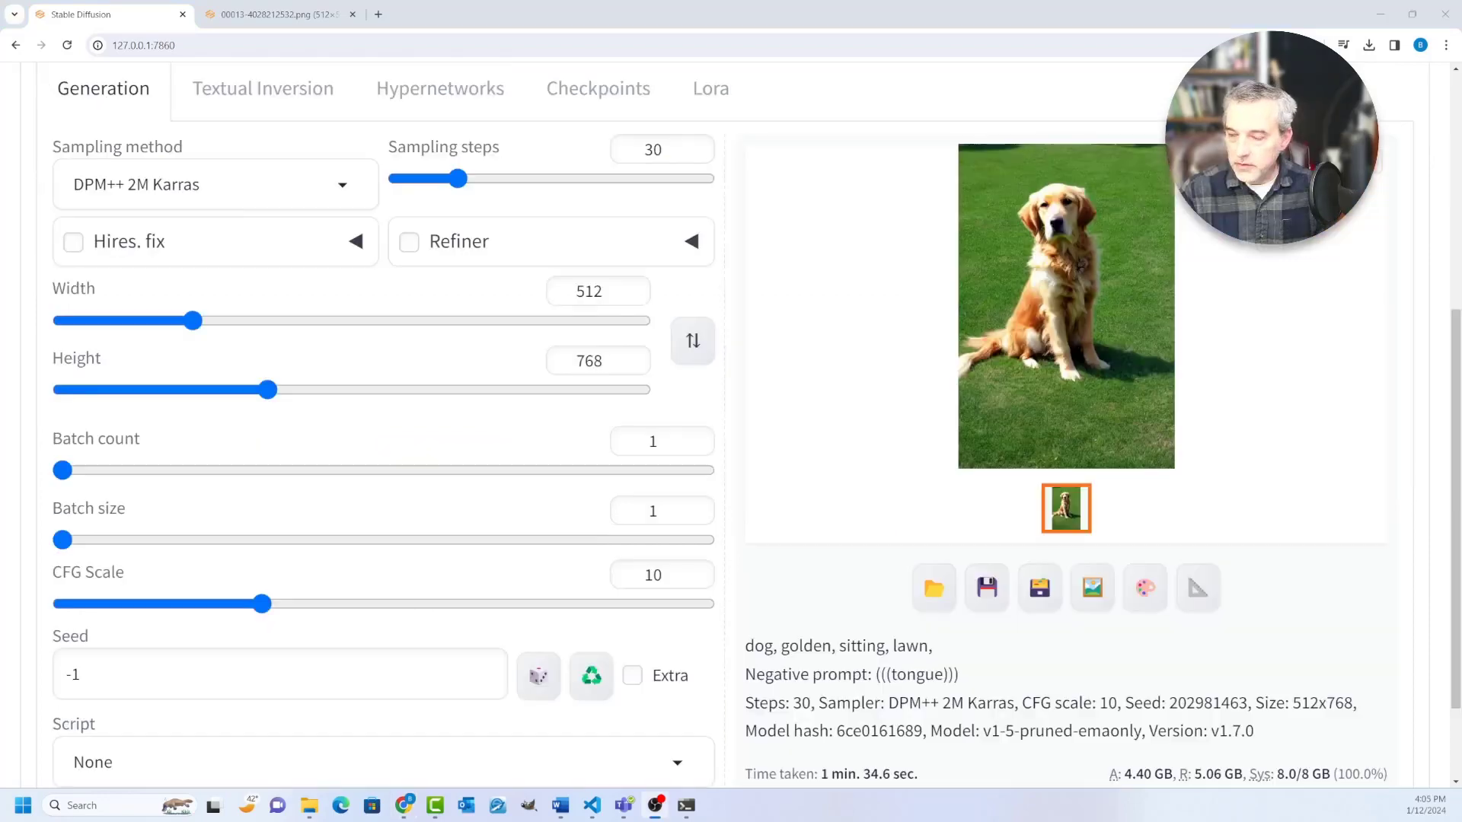
# Step: Generate an image with the revised prompts and settings and open the result in a separate browser tab
pyautogui.scroll(2, 1066, 457)
pyautogui.rightClick(1040, 415)
pyautogui.click(1096, 423)
pyautogui.click(449, 14)
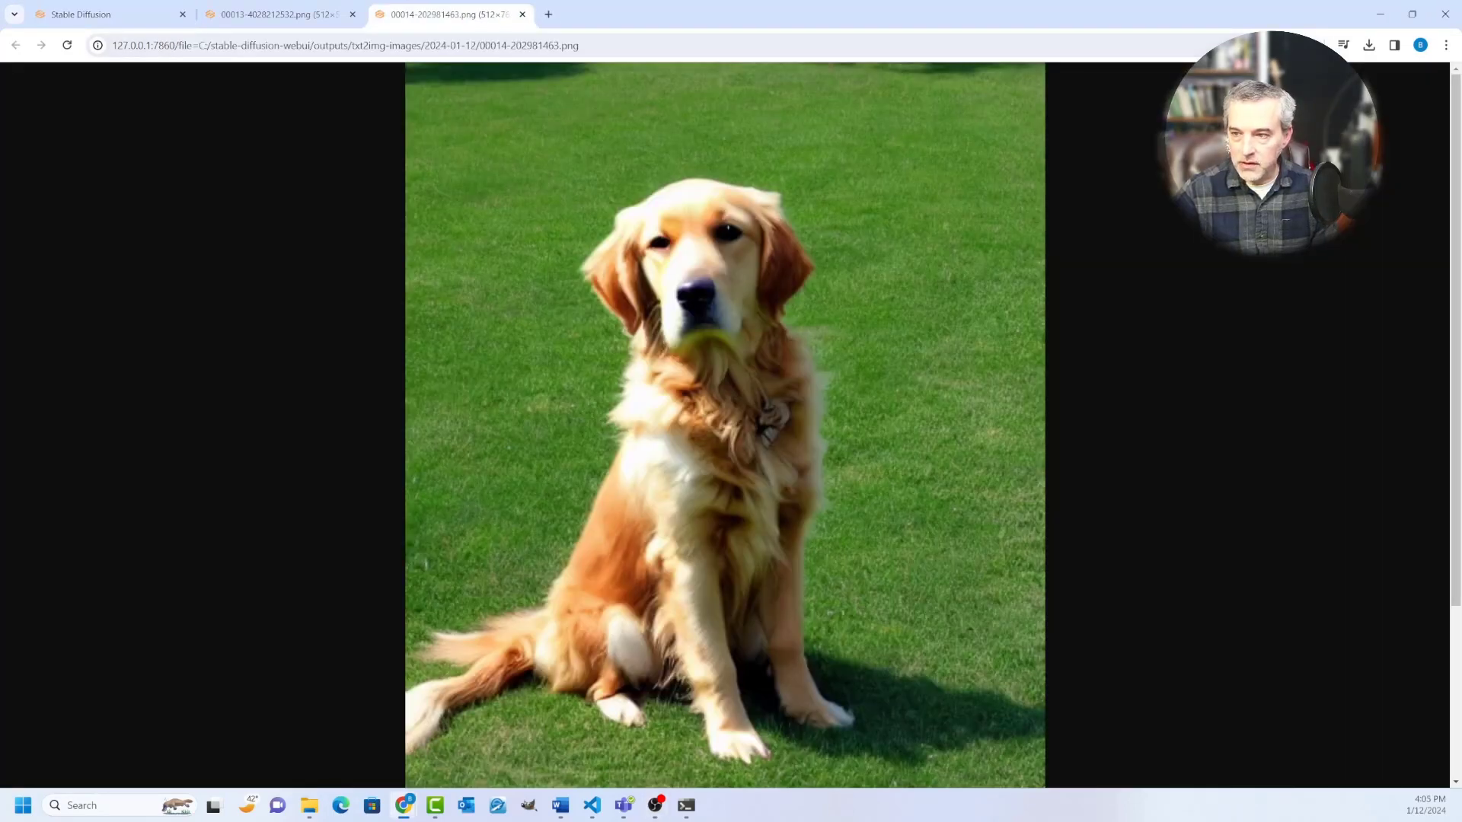
# Step: View the whole golden dog image at a reduced zoom and compare it with the first dog image
pyautogui.hotkey('ctrl', '-')
pyautogui.hotkey('ctrl', '-')
pyautogui.hotkey('ctrl', '-')
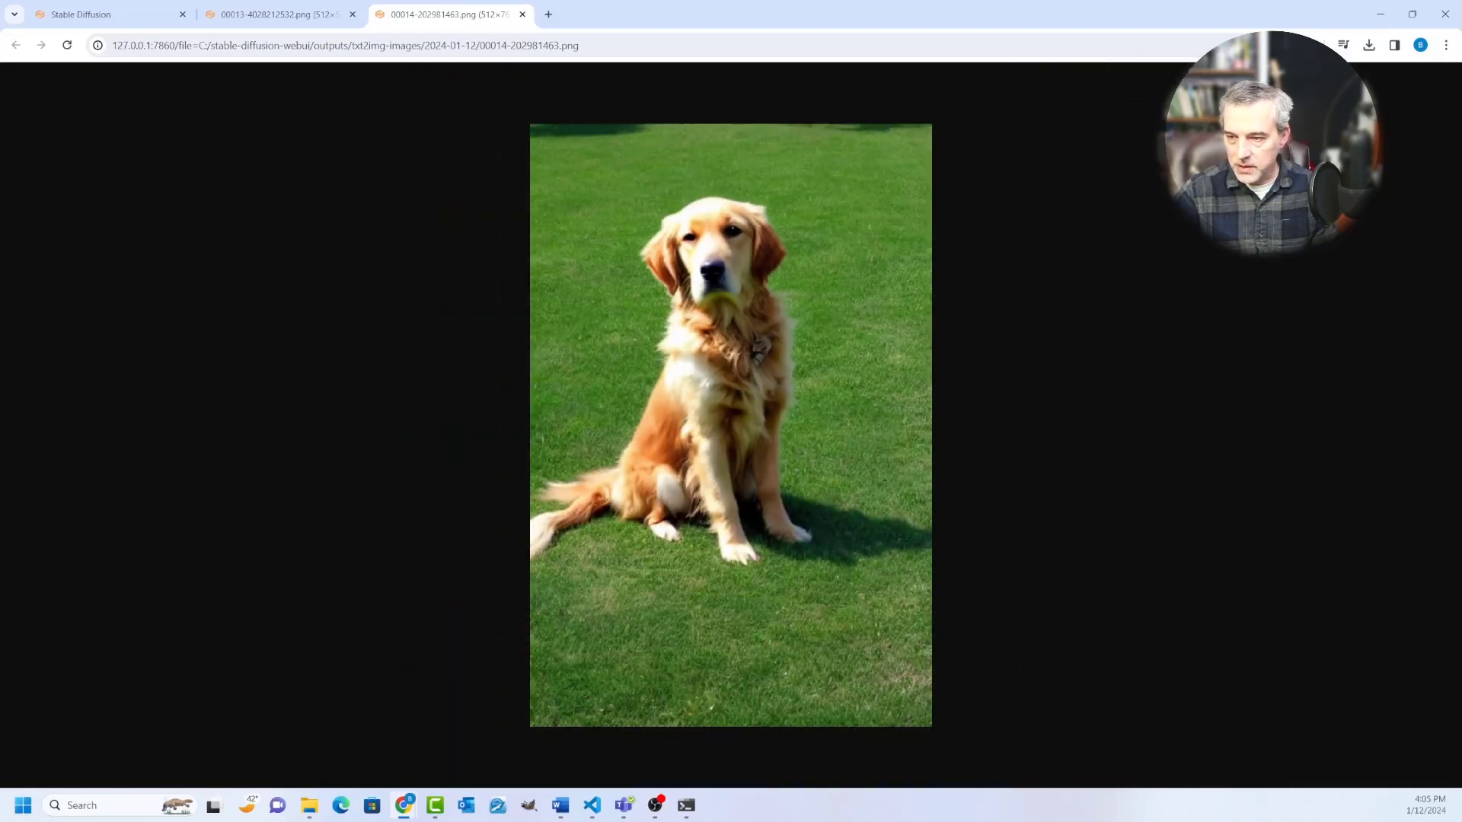
pyautogui.hotkey('ctrl', 'shift', 'Tab')
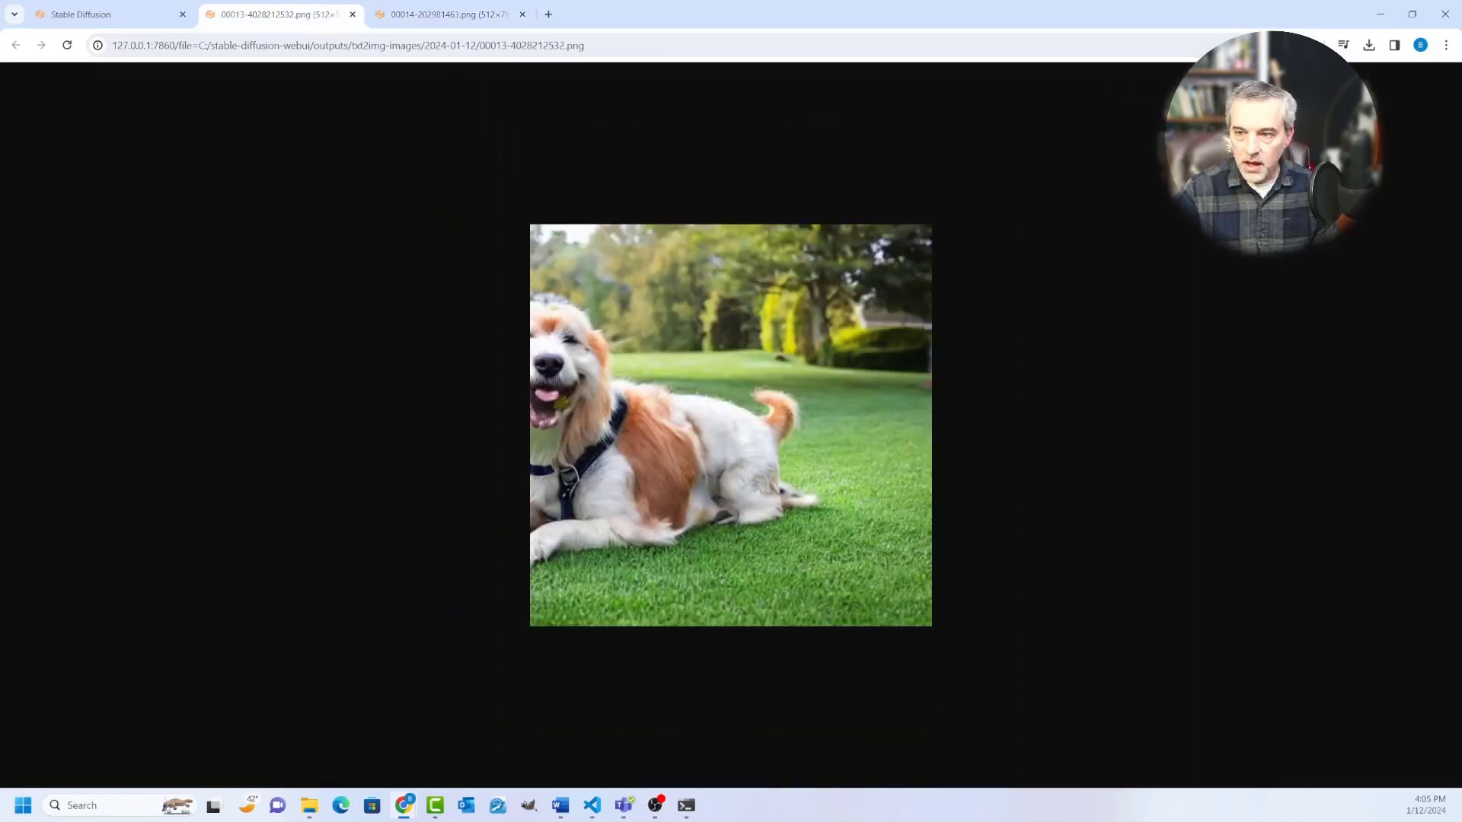
pyautogui.hotkey('ctrl', 'Tab')
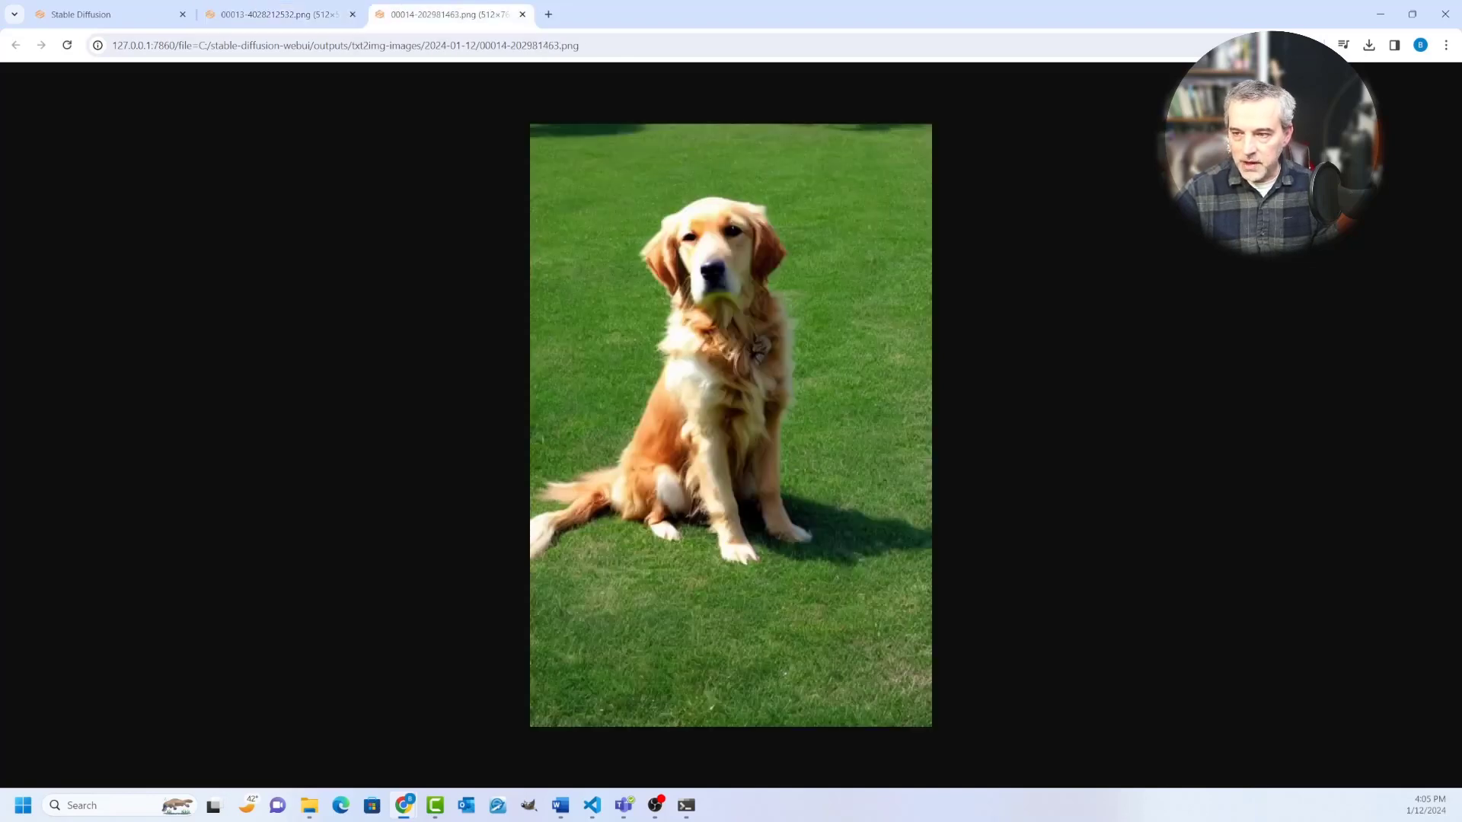
# Step: Return to the Stable Diffusion page and reuse the last image's seed, 202981463
pyautogui.hotkey('ctrl', 'Tab')
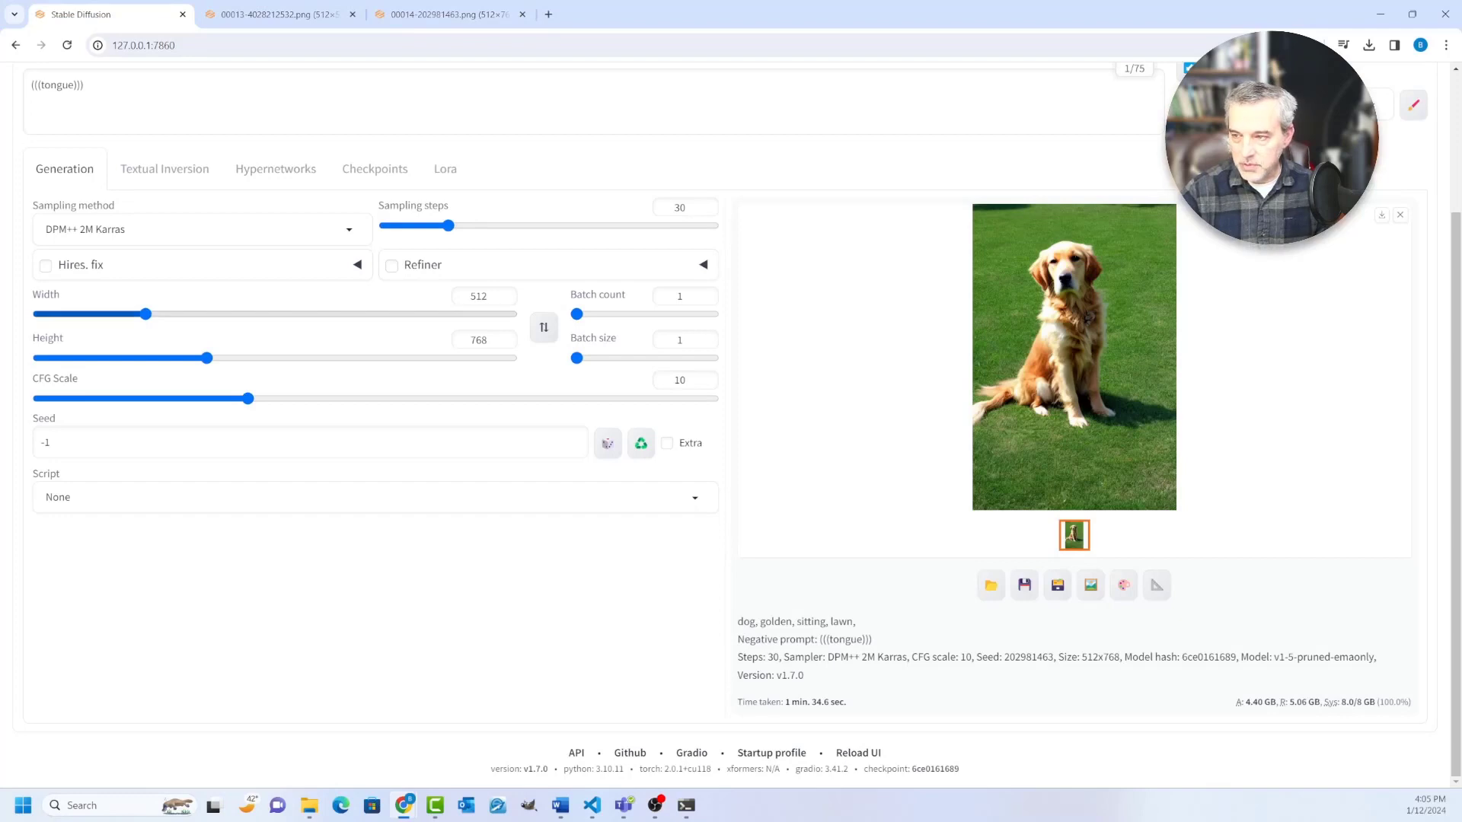
pyautogui.scroll(1, 731, 418)
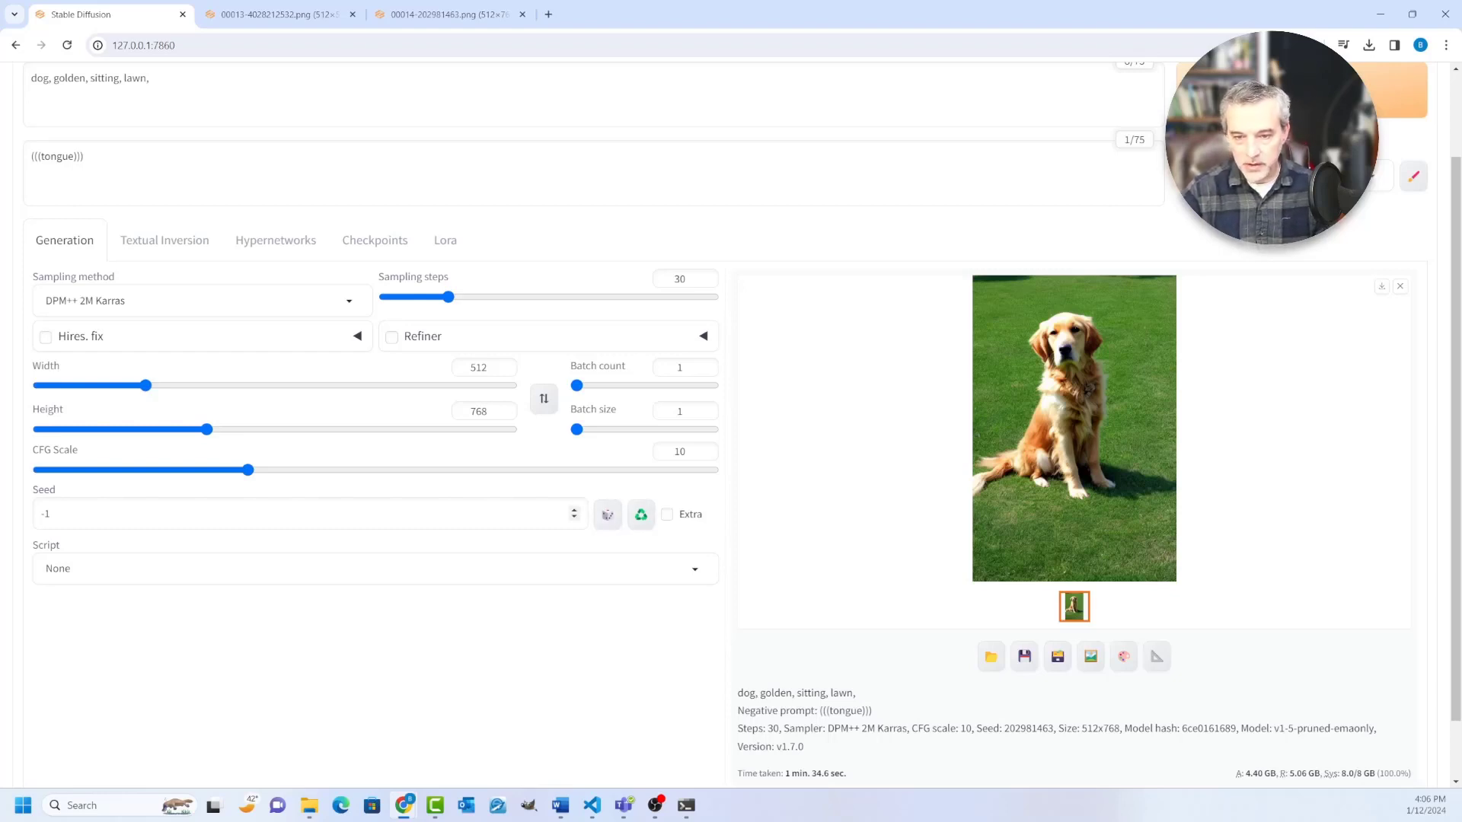
pyautogui.click(640, 515)
pyautogui.hotkey('ctrl', '+')
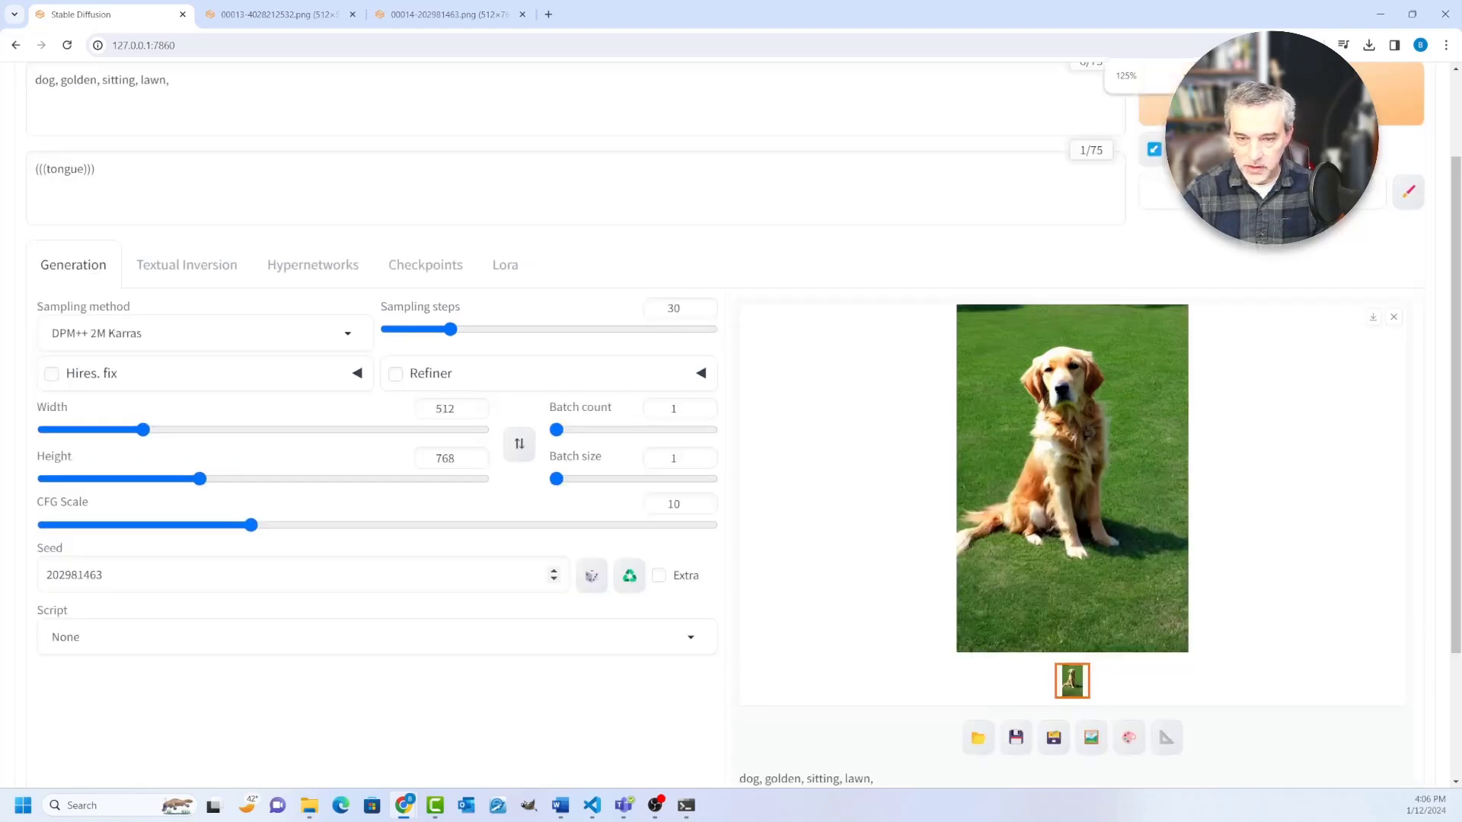
pyautogui.doubleClick(75, 575)
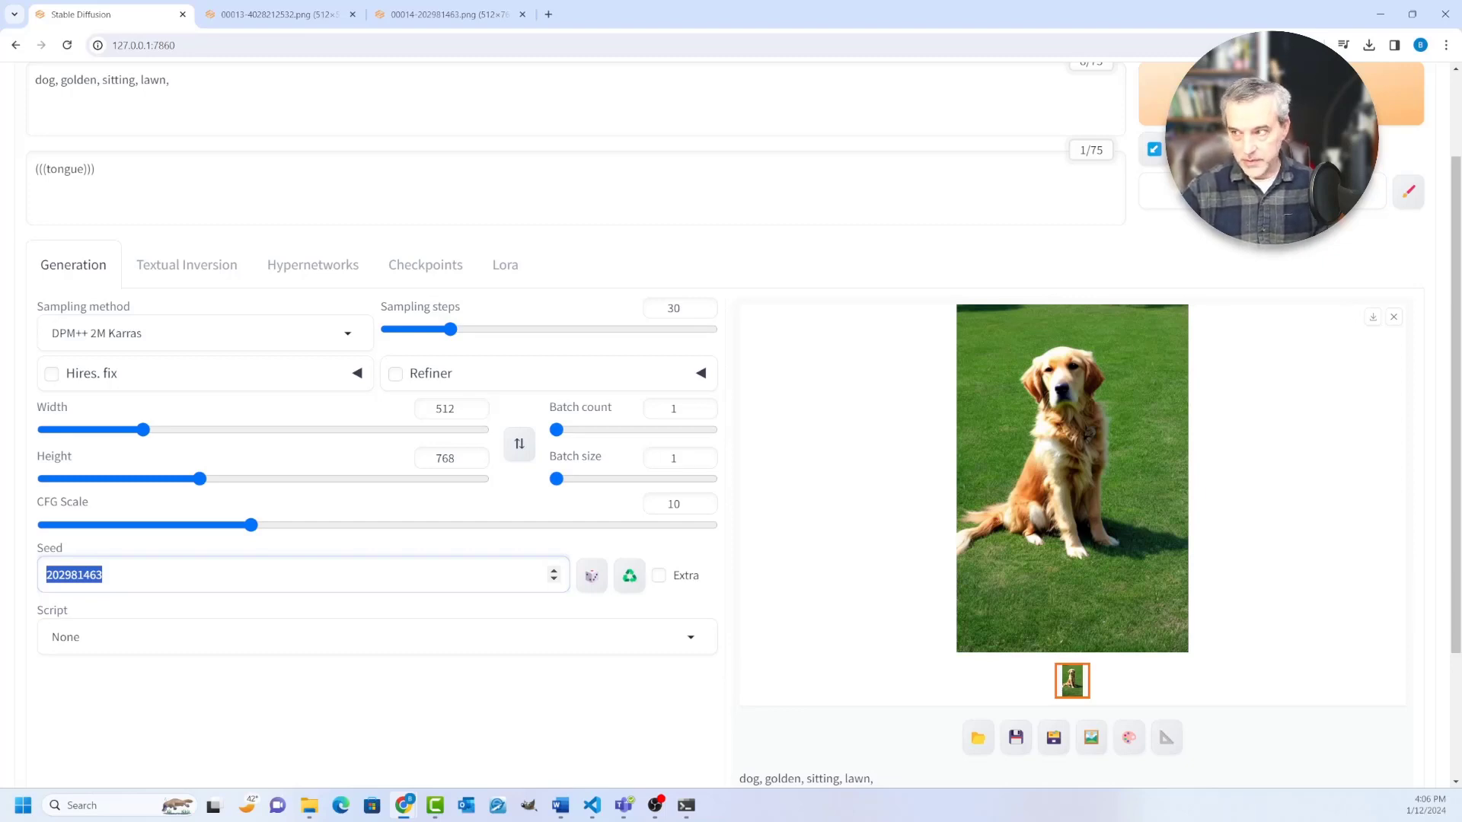
# Step: Enable the extra seed options and set the variation strength to 0.1
pyautogui.click(658, 575)
pyautogui.scroll(-1, 658, 576)
pyautogui.moveTo(425, 556); pyautogui.dragTo(453, 556)
pyautogui.scroll(2, 454, 555)
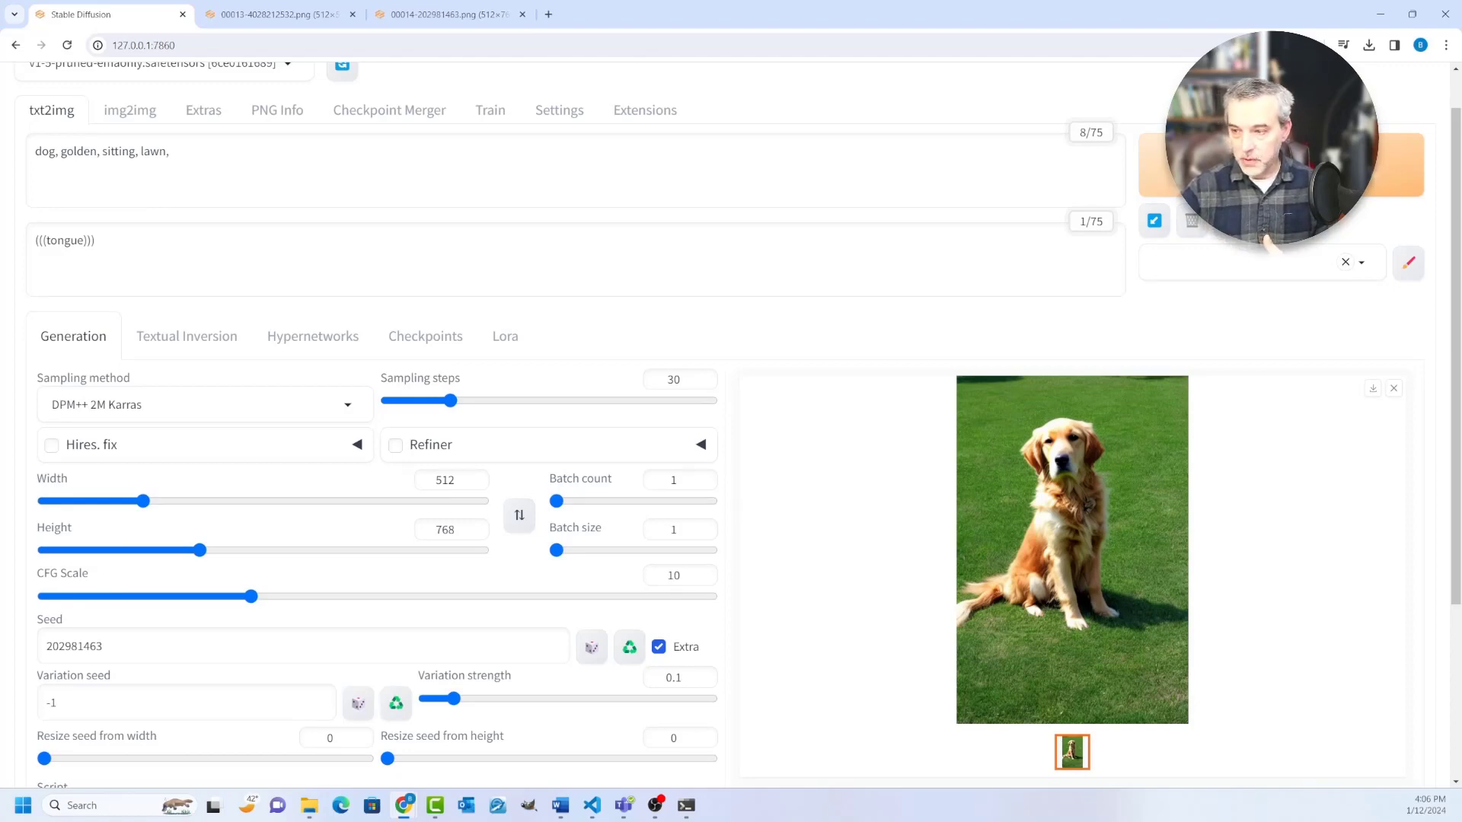
# Step: Set the batch count to 3 and generate the variations of the golden dog image
pyautogui.moveTo(556, 500); pyautogui.dragTo(558, 500)
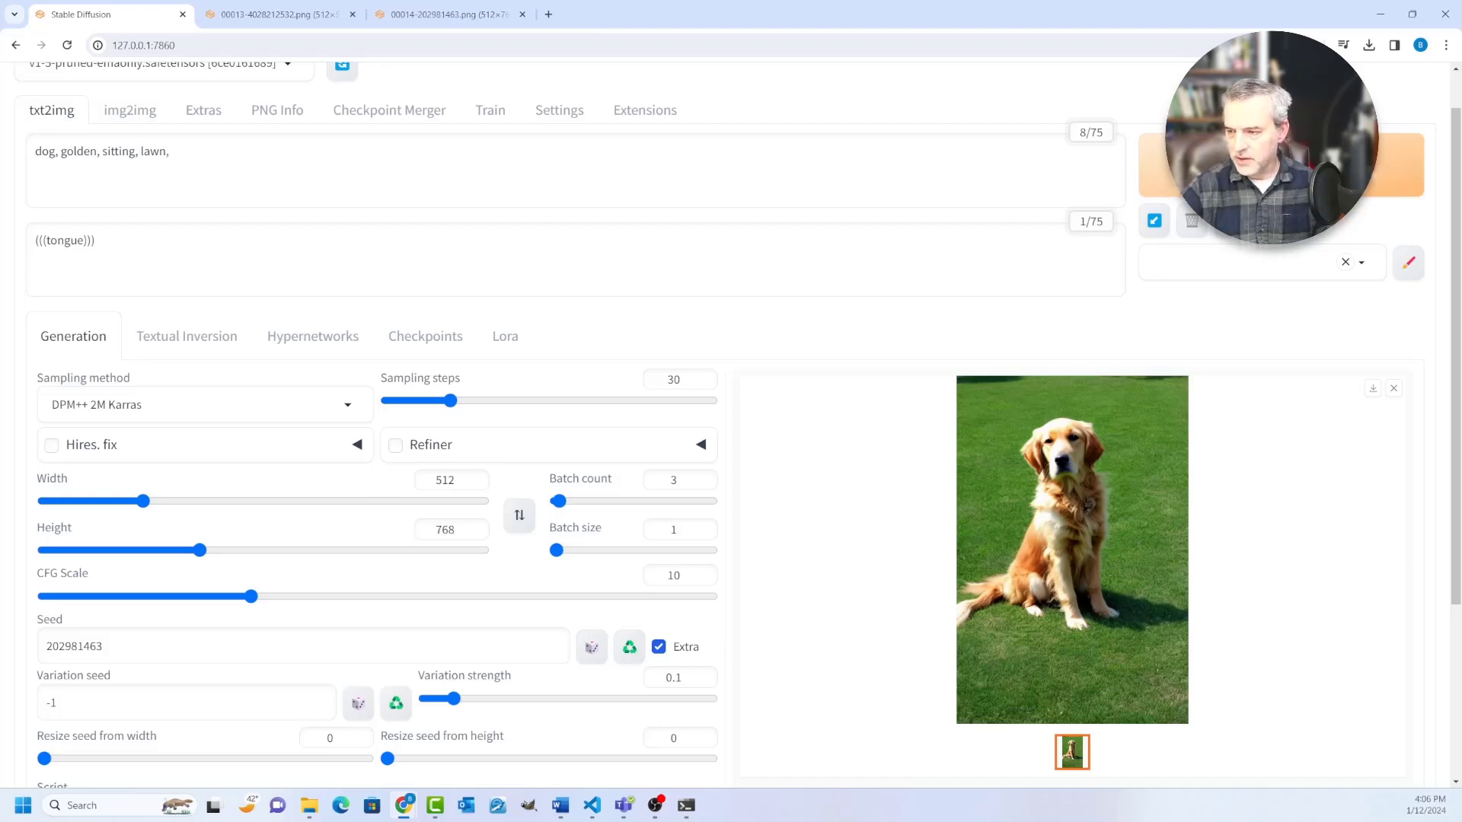
pyautogui.scroll(-2, 731, 425)
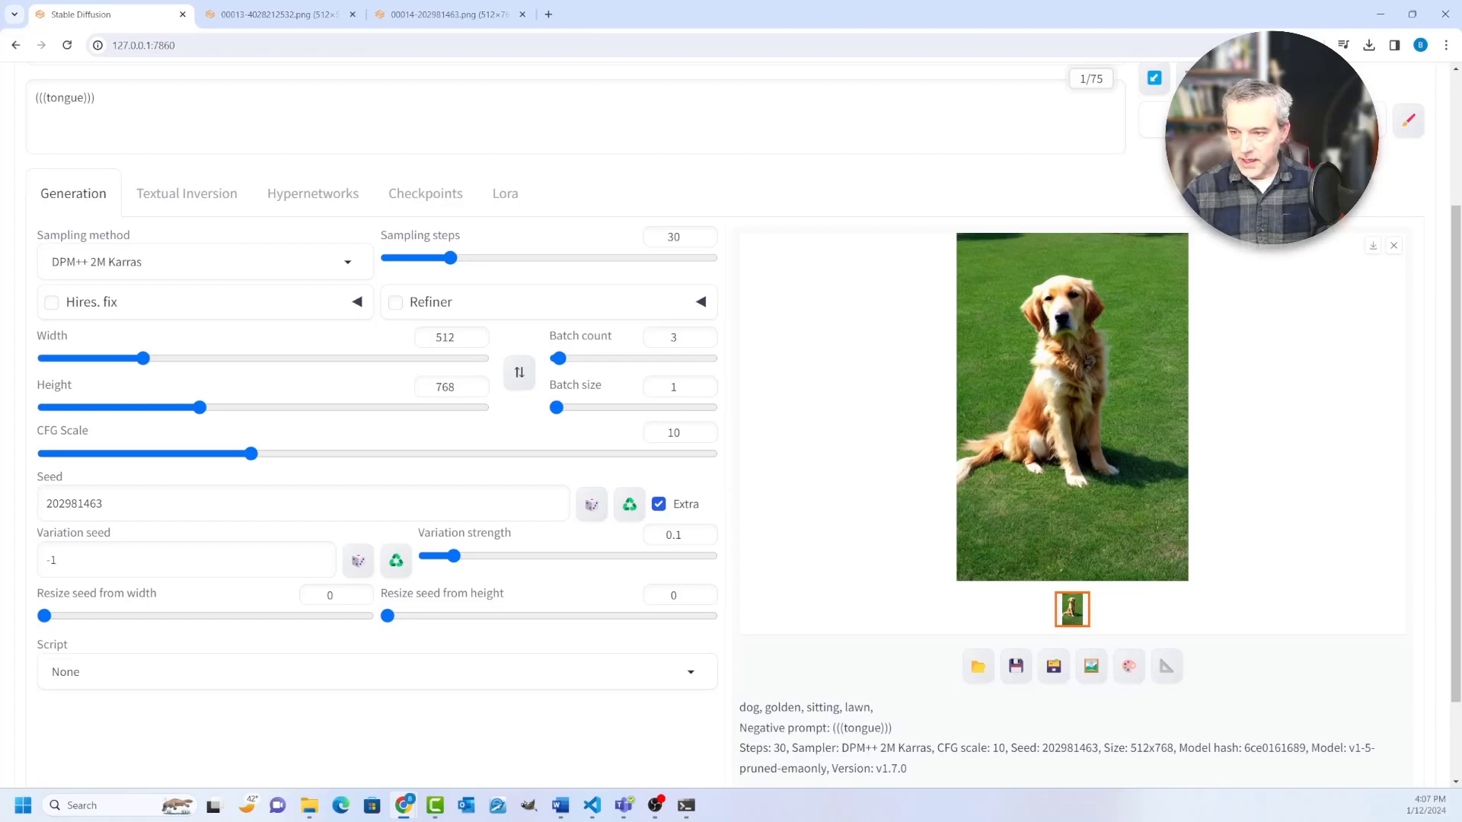
pyautogui.scroll(2, 731, 425)
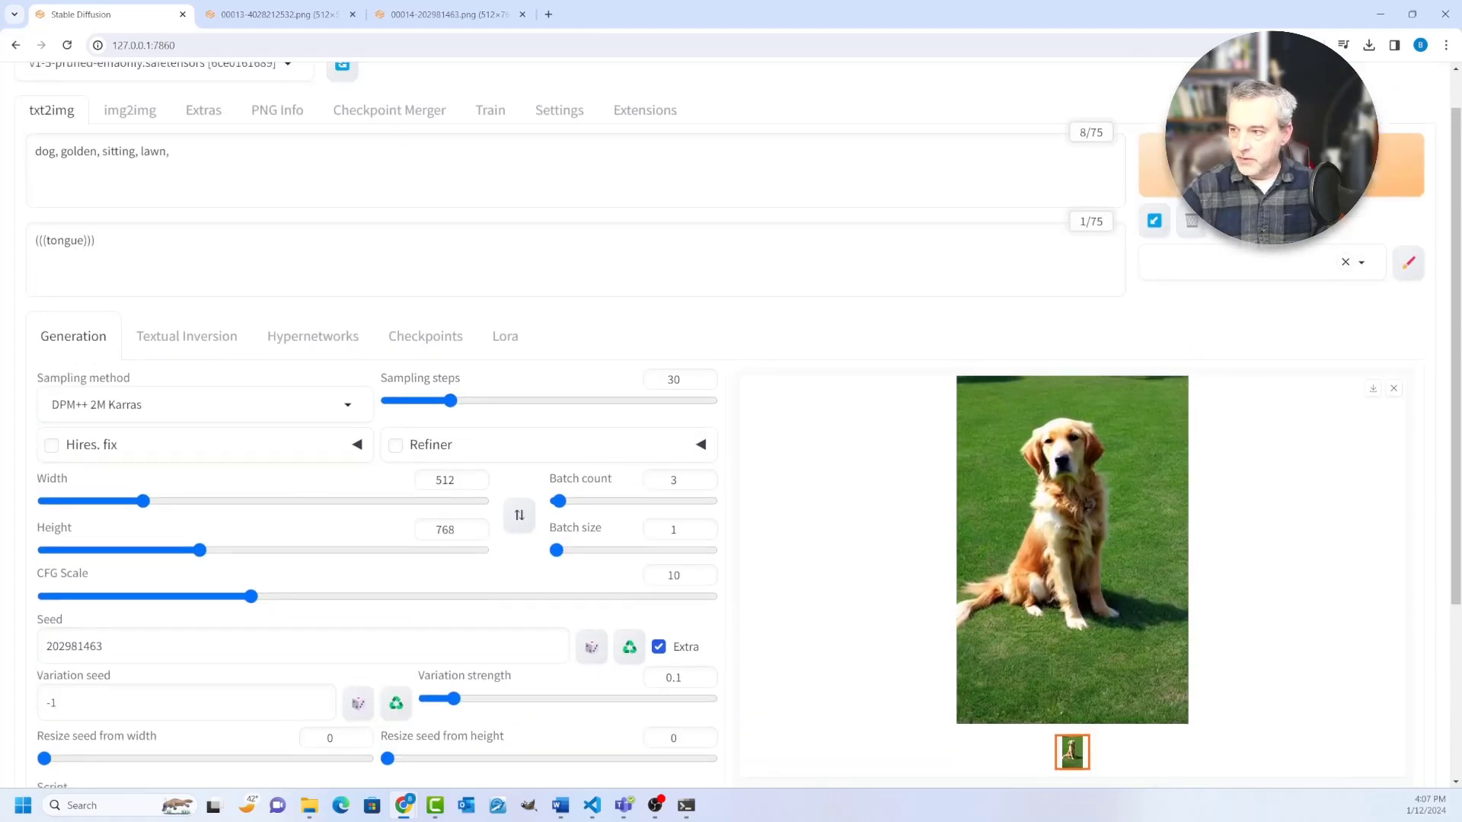
pyautogui.click(1280, 165)
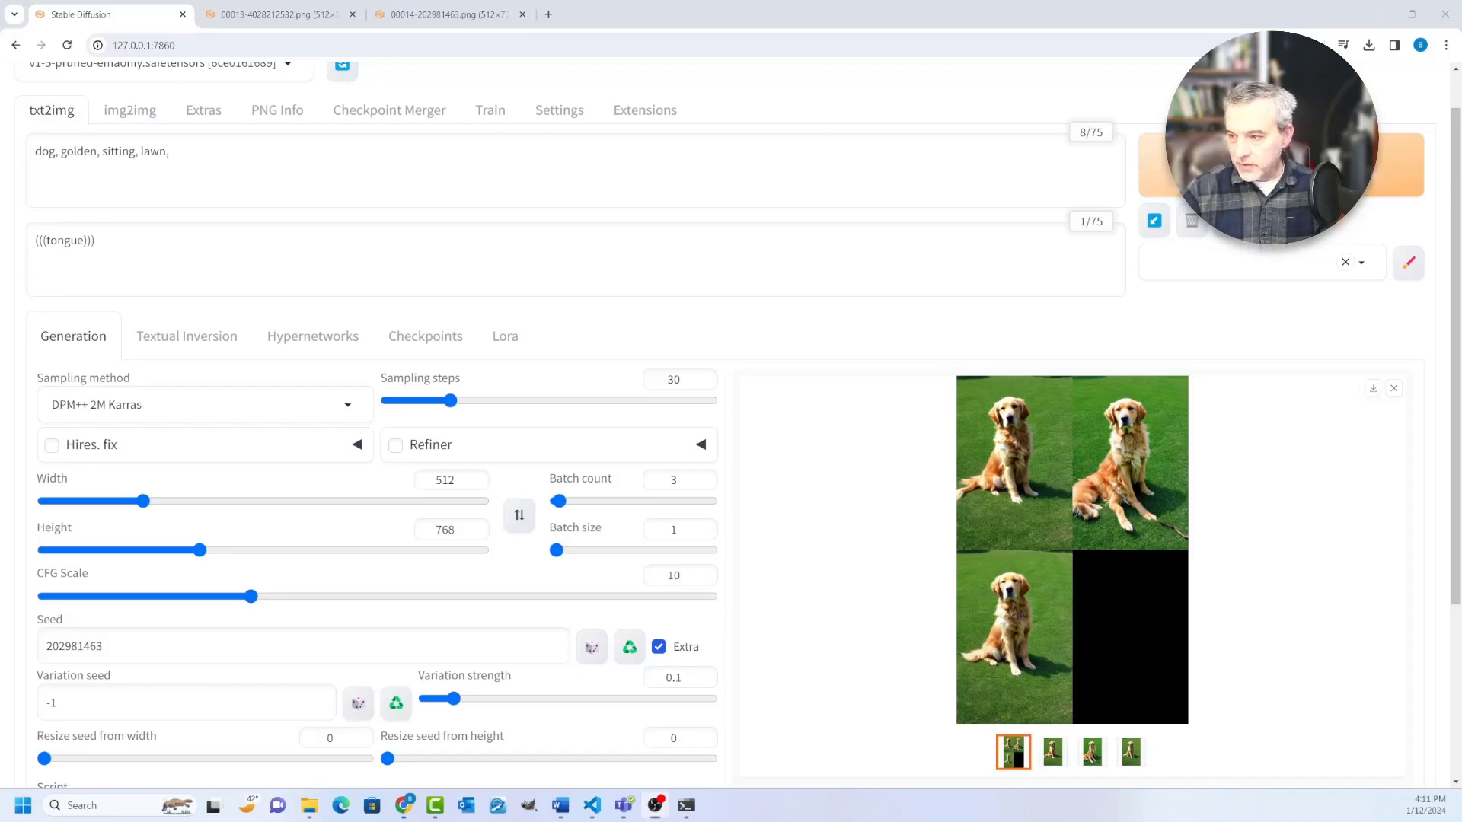
# Step: Open the generated grid of dog variations in a separate browser tab and examine each variation enlarged
pyautogui.rightClick(1011, 436)
pyautogui.click(1066, 453)
pyautogui.click(616, 14)
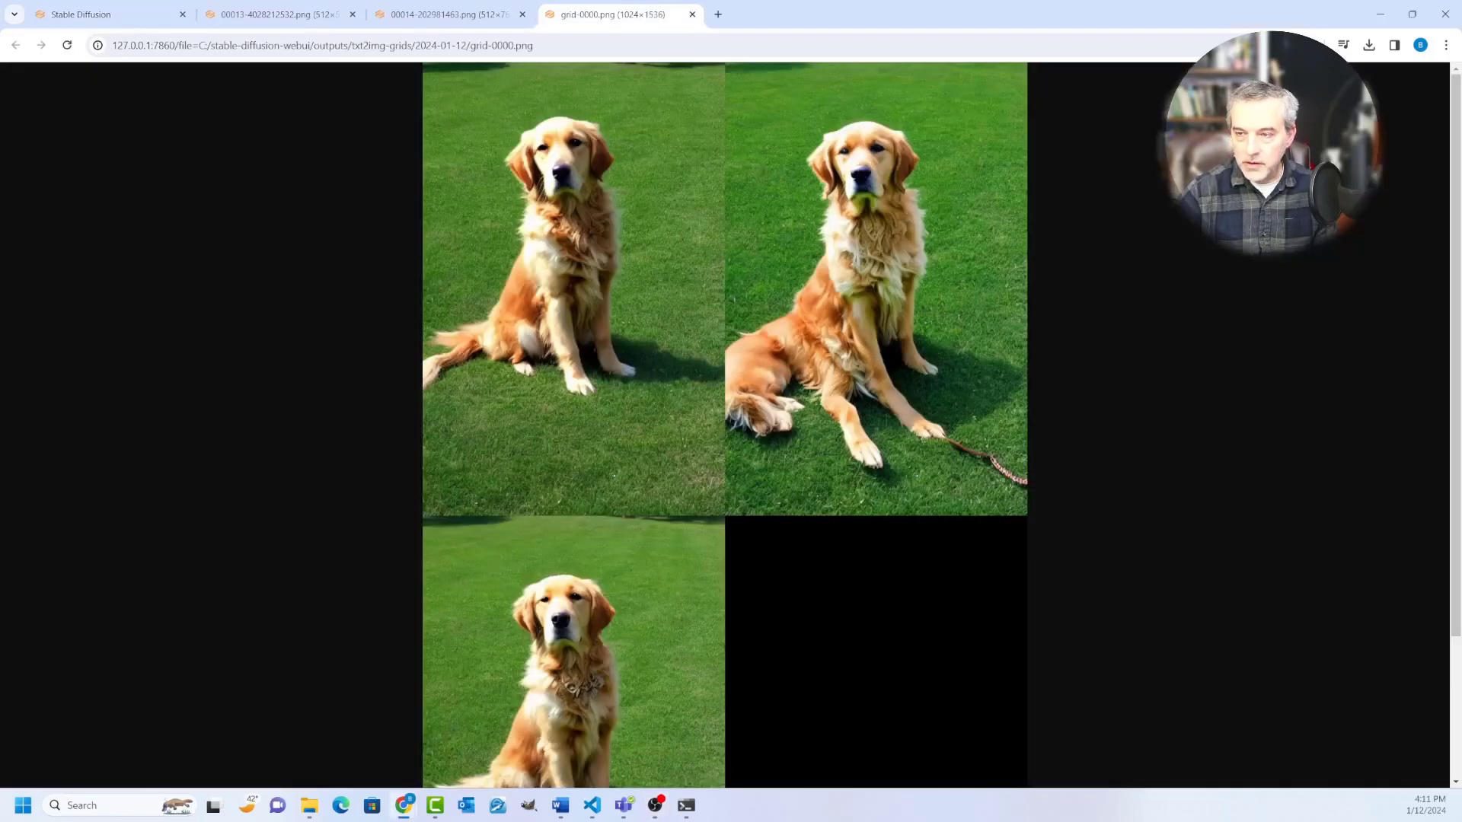
pyautogui.scroll(4, 724, 425)
pyautogui.scroll(-1, 725, 425)
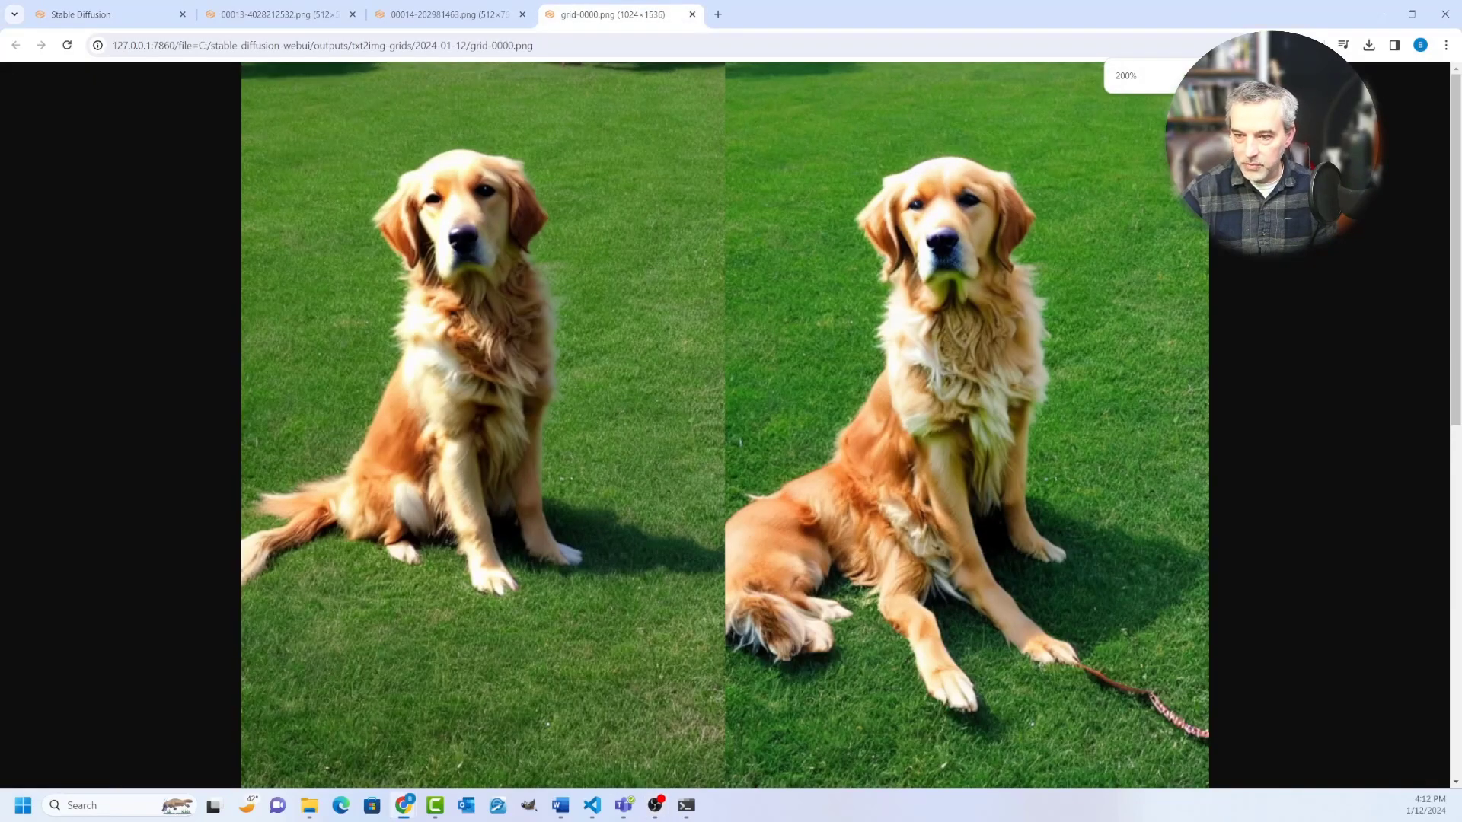
pyautogui.scroll(-5, 724, 425)
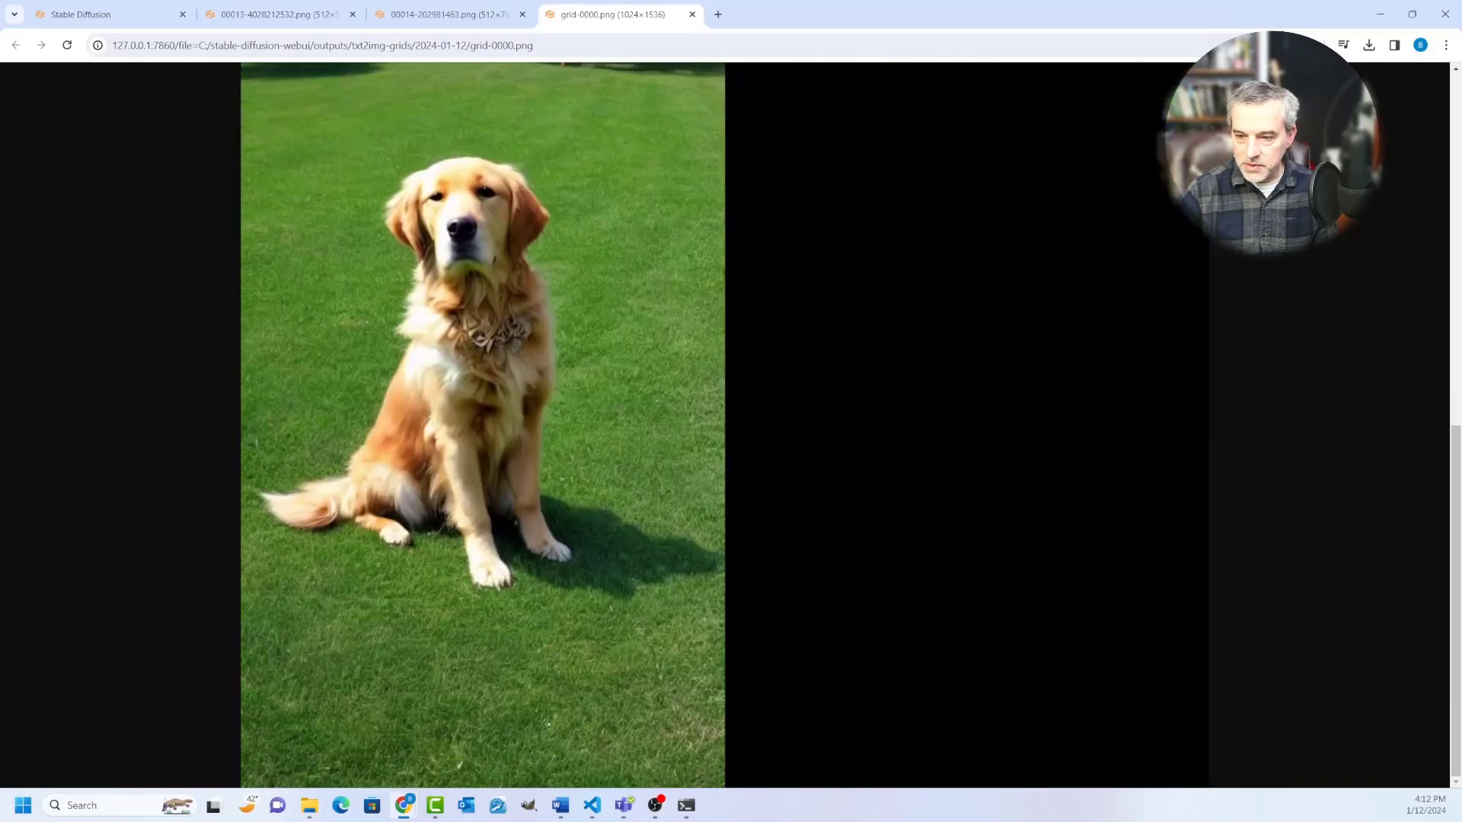
pyautogui.scroll(5, 725, 425)
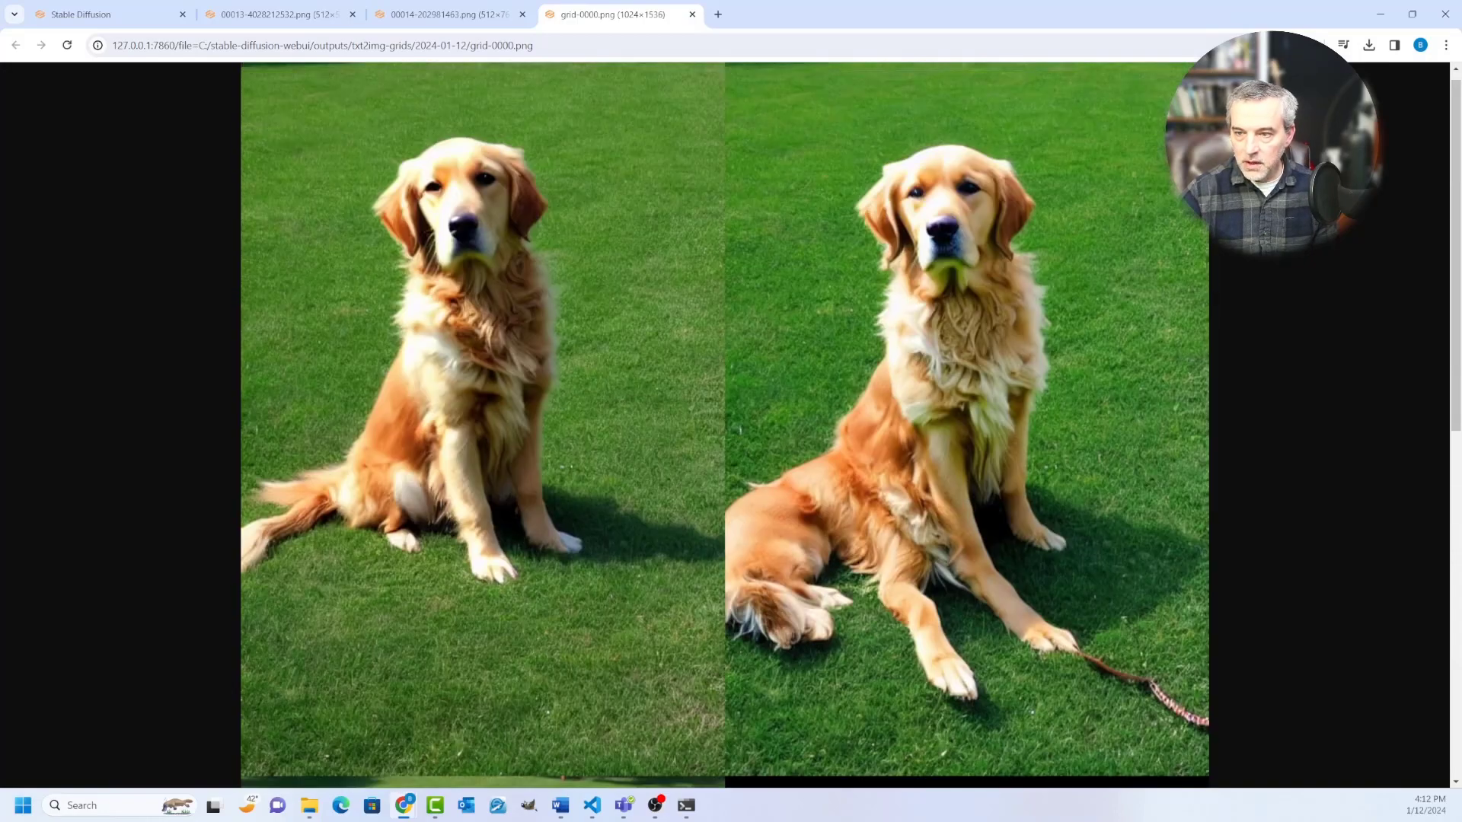
# Step: Compare the original golden dog image with the variations in the grid image
pyautogui.click(279, 15)
pyautogui.click(449, 14)
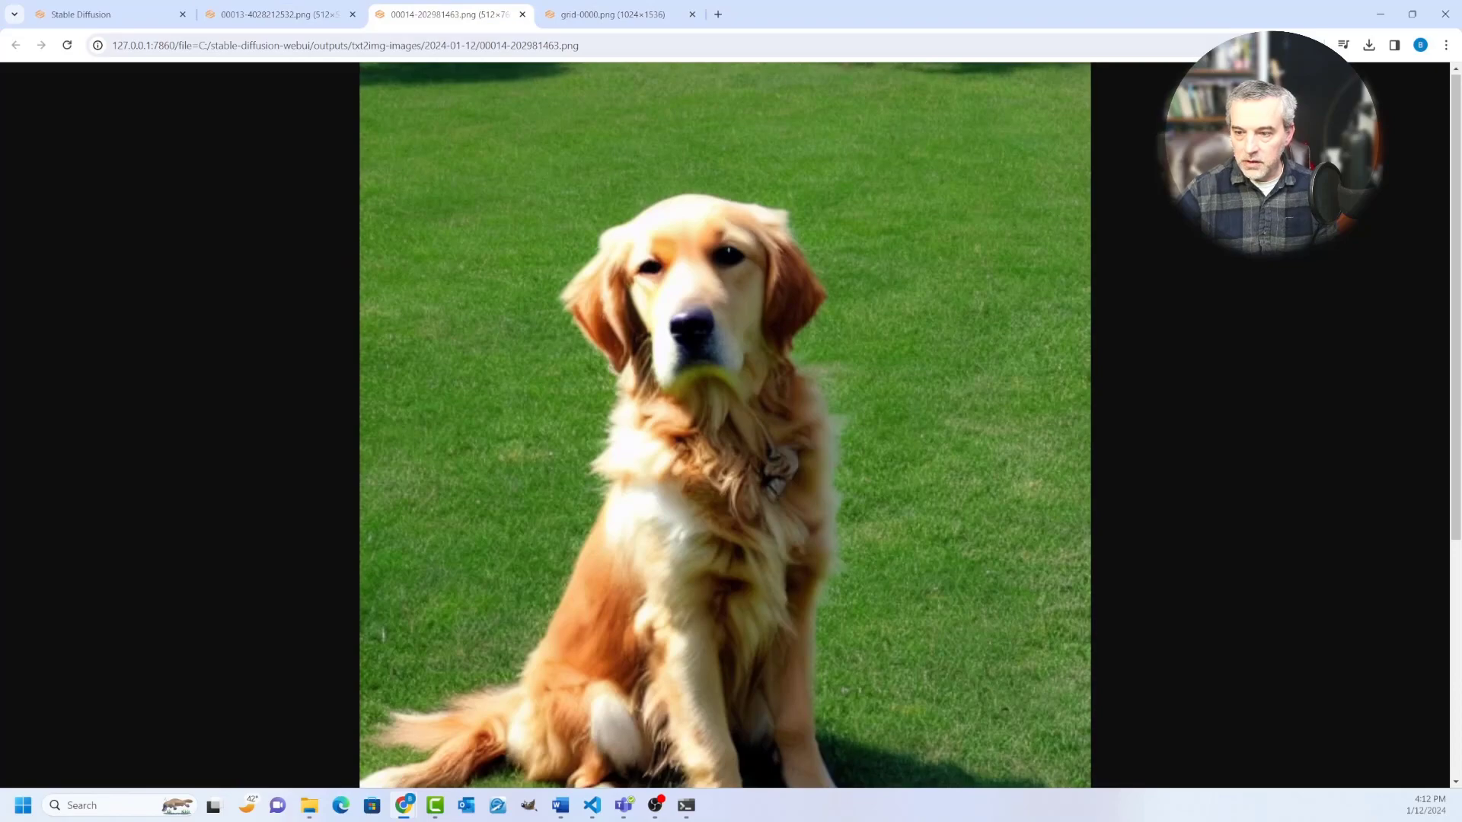
pyautogui.scroll(-5, 725, 424)
pyautogui.scroll(3, 724, 425)
pyautogui.scroll(-1, 725, 424)
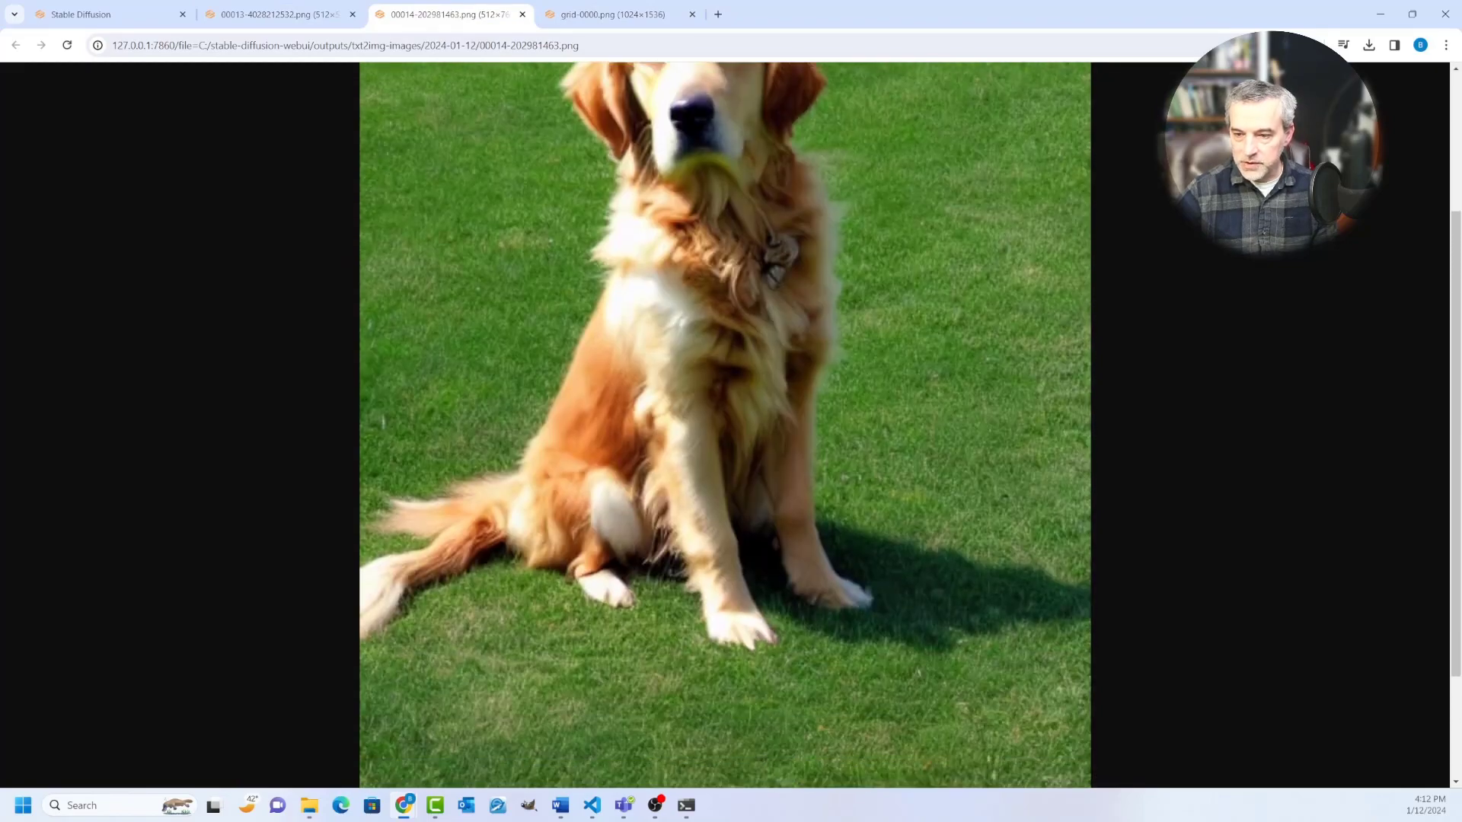
pyautogui.scroll(3, 725, 425)
pyautogui.click(612, 14)
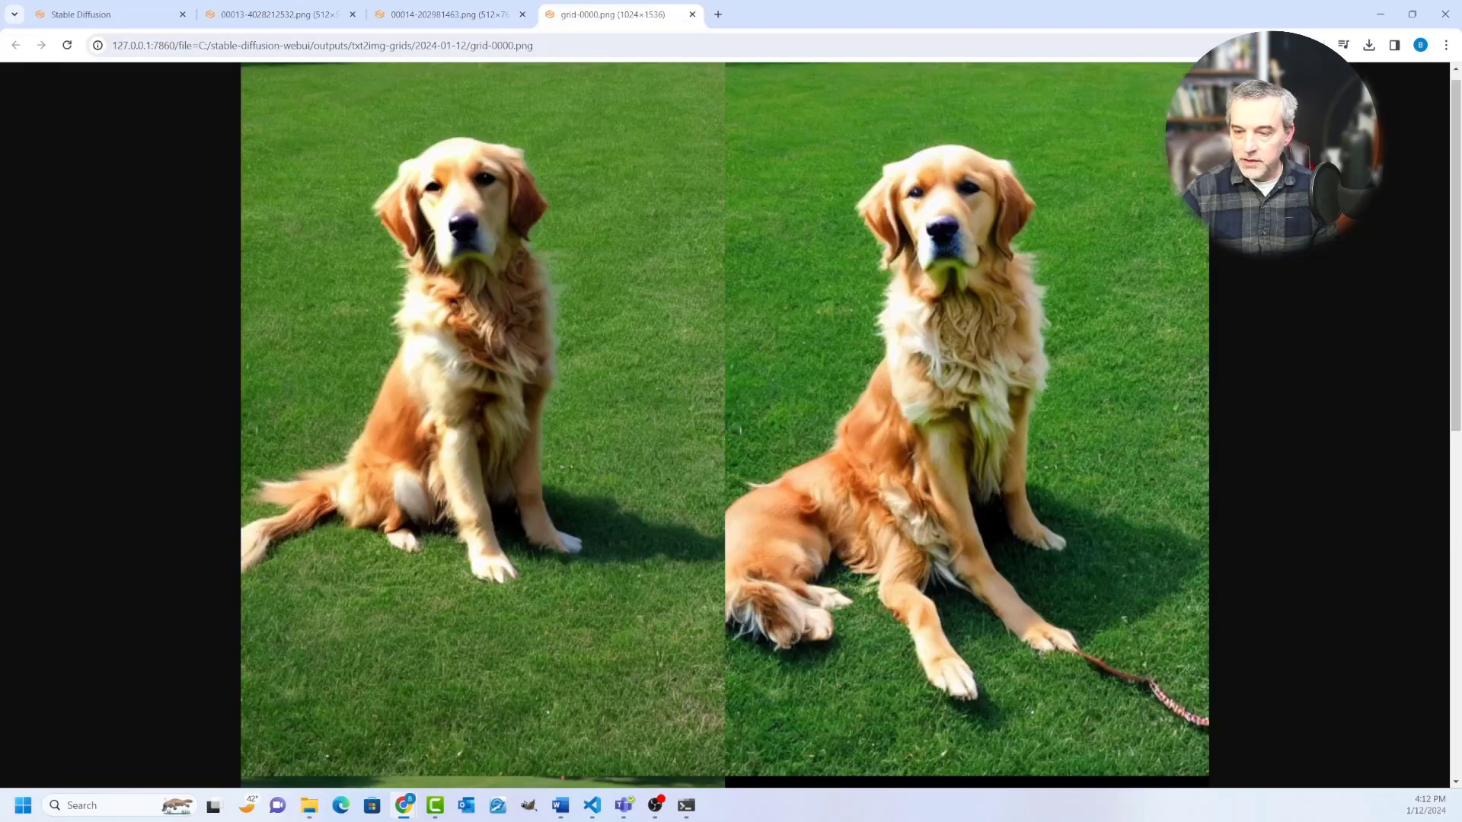
pyautogui.scroll(-10, 725, 425)
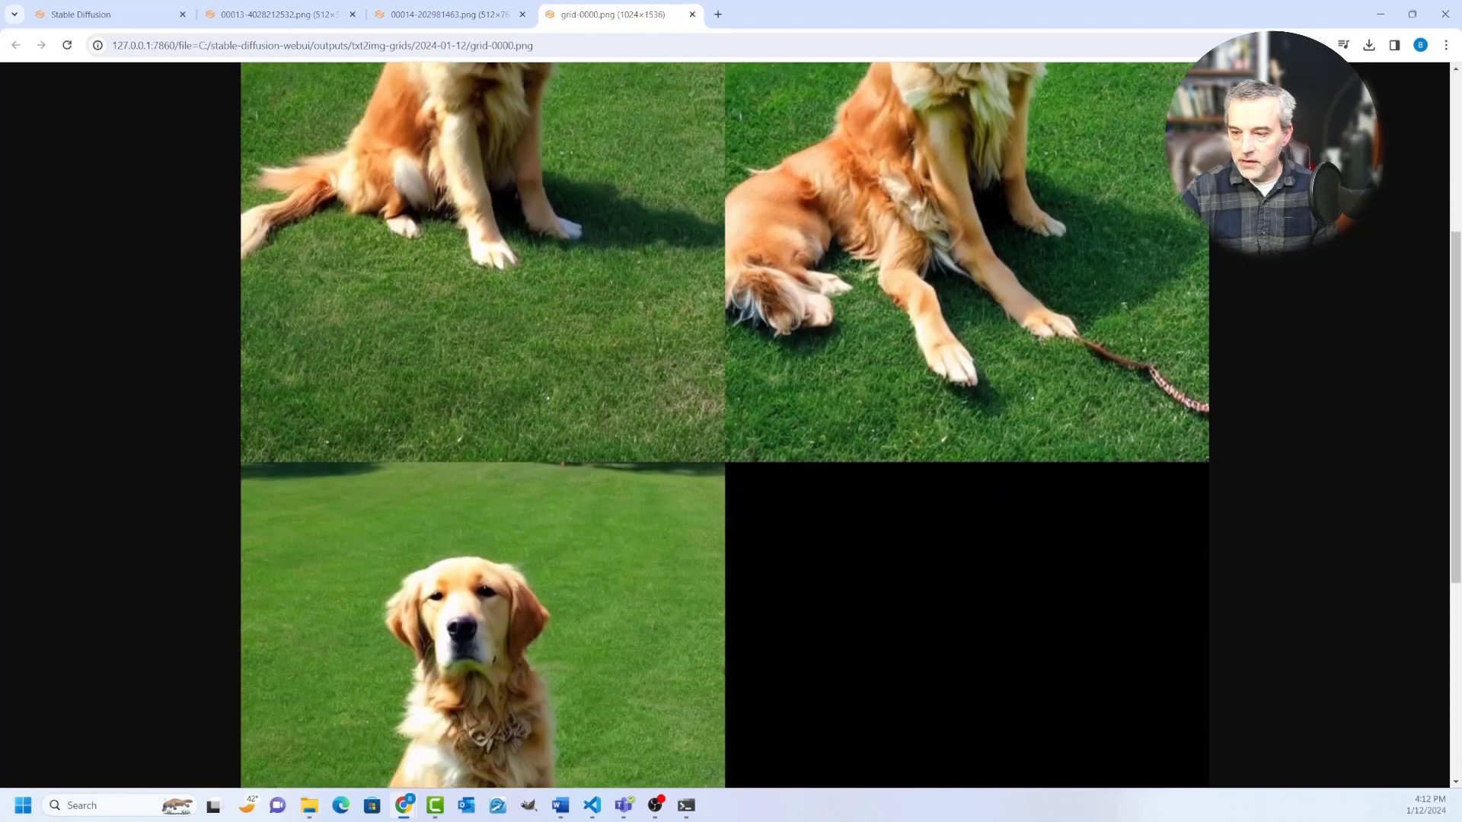
# Step: Examine all the dog variations in the grid image and return to the Stable Diffusion page
pyautogui.scroll(10, 724, 424)
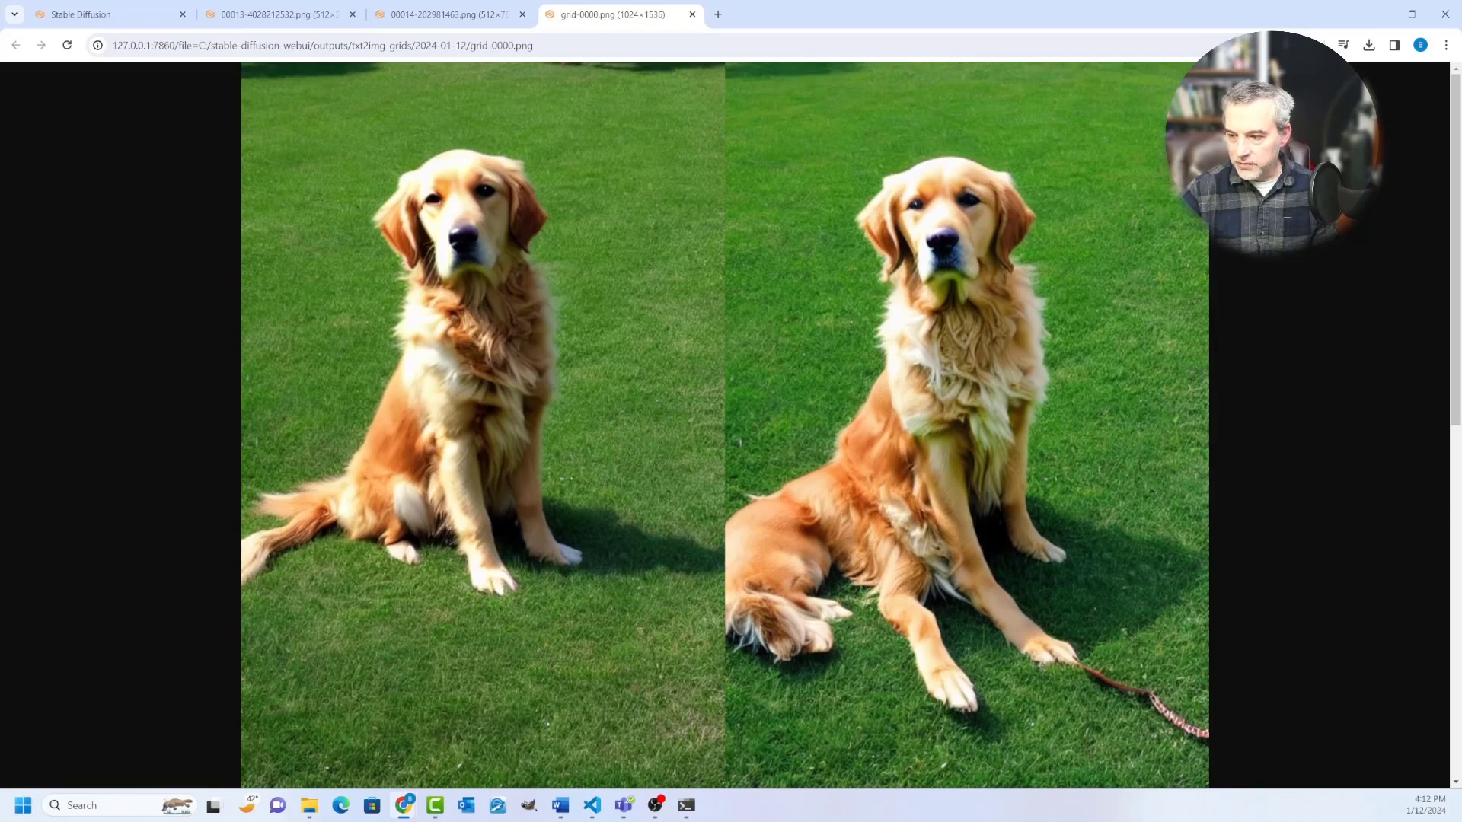
pyautogui.scroll(-10, 724, 425)
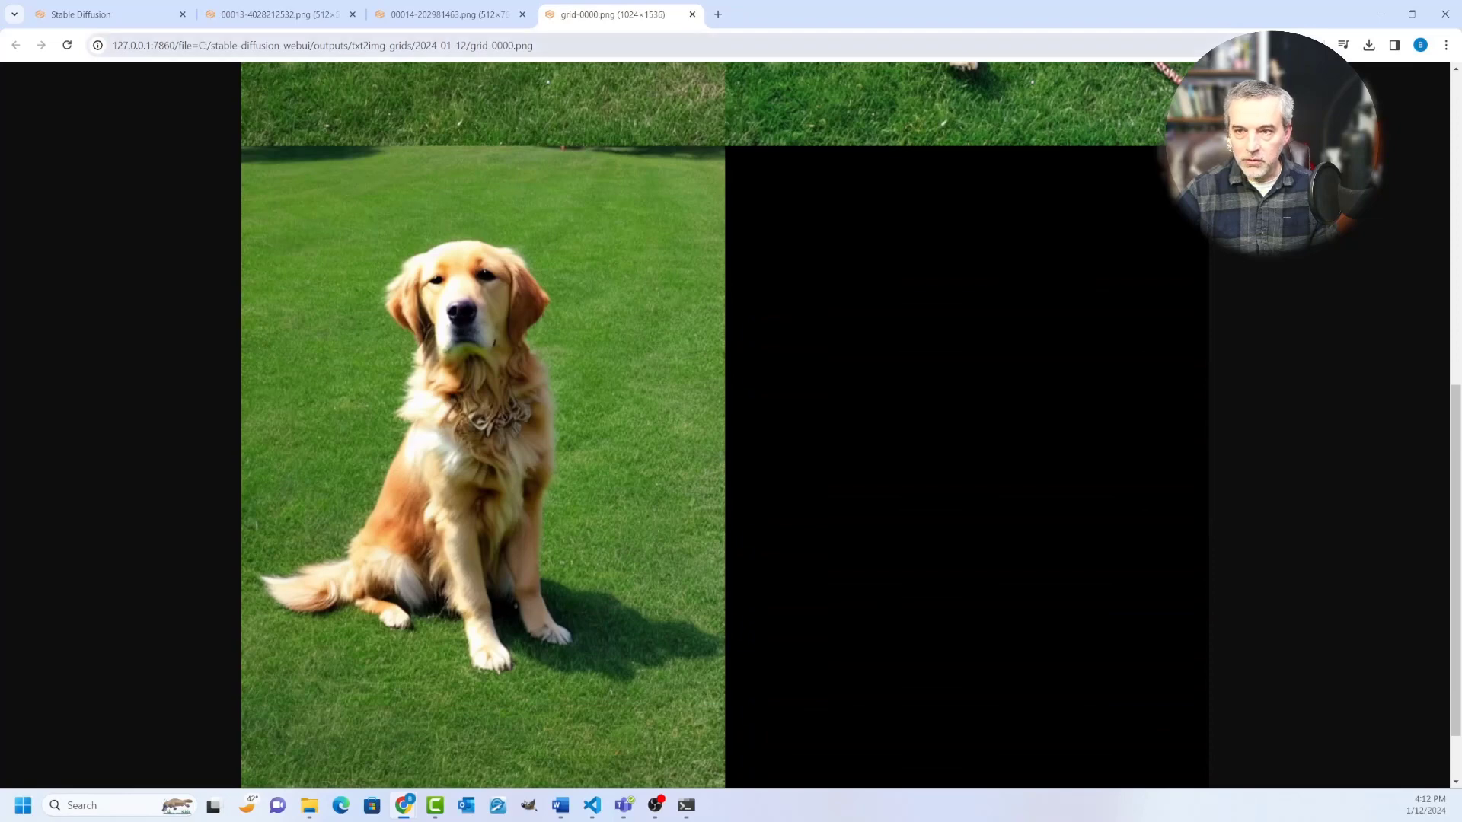
pyautogui.hotkey('ctrl', 'shift', 'Tab')
pyautogui.hotkey('ctrl', 'shift', 'Tab')
pyautogui.hotkey('ctrl', 'shift', 'Tab')
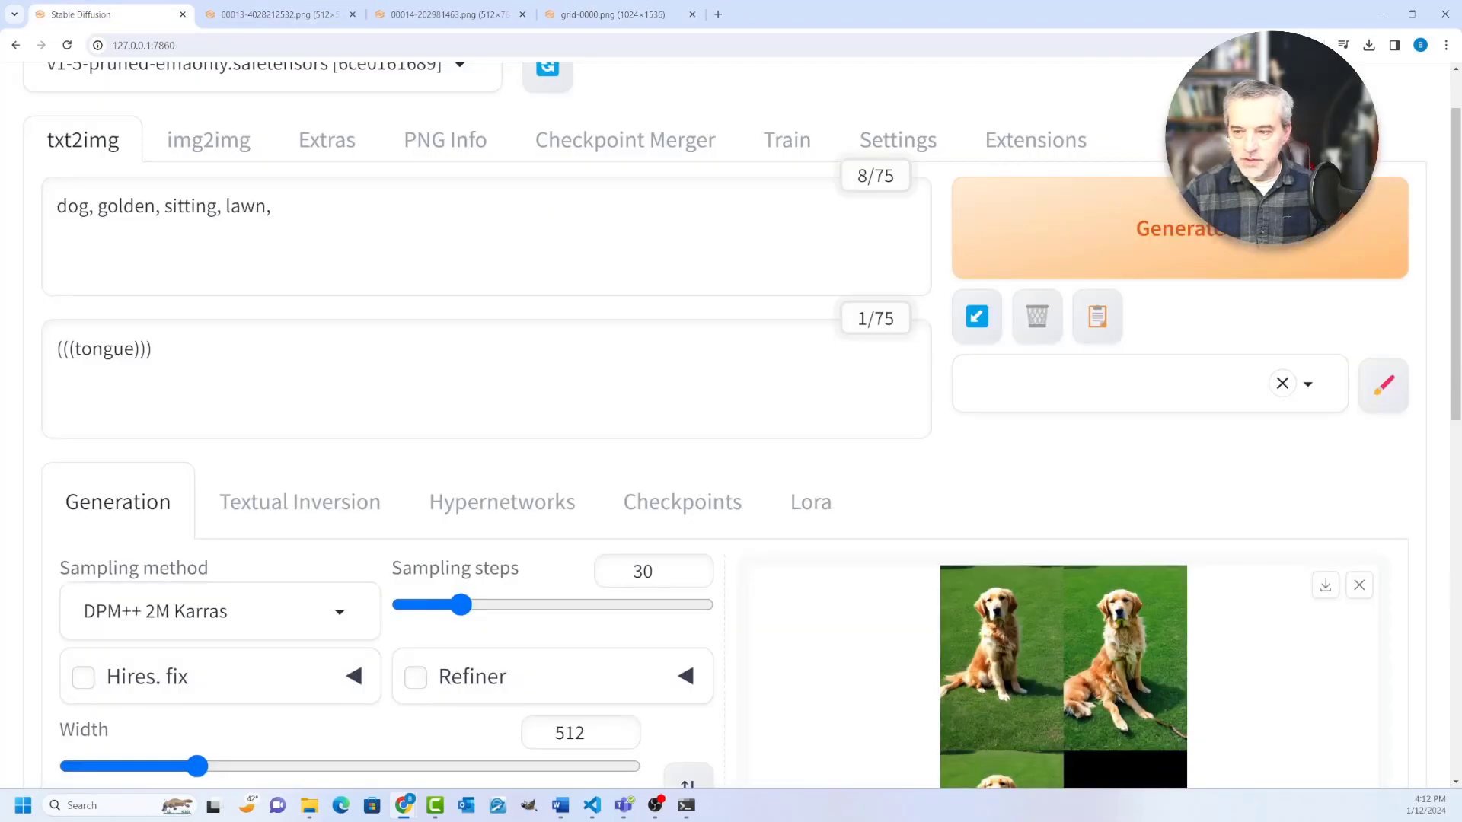
# Step: Choose the X/Y/Z plot script for the text-to-image generation
pyautogui.scroll(-5, 731, 424)
pyautogui.hotkey('ctrl', '-')
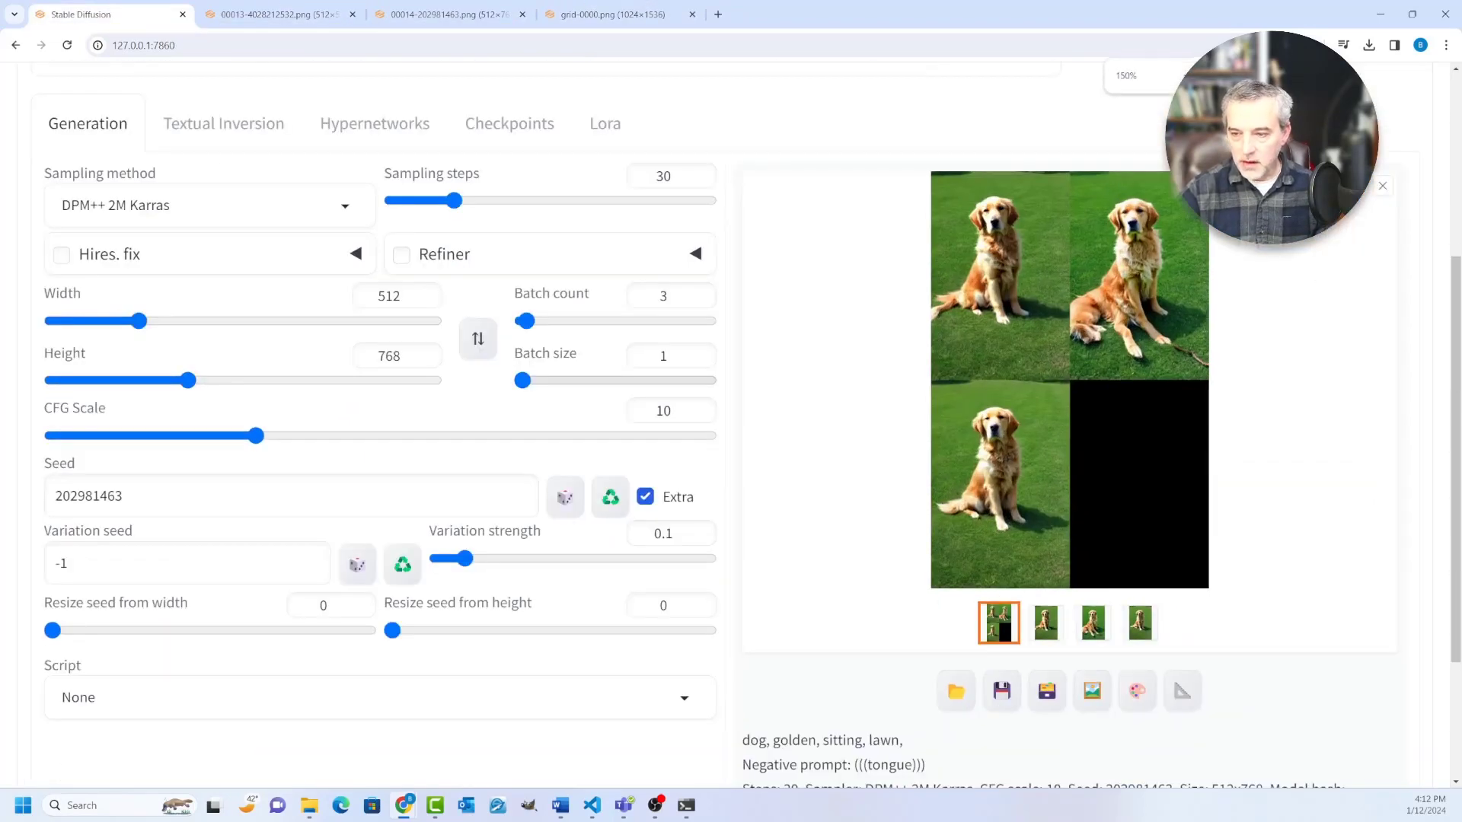
pyautogui.scroll(-2, 731, 425)
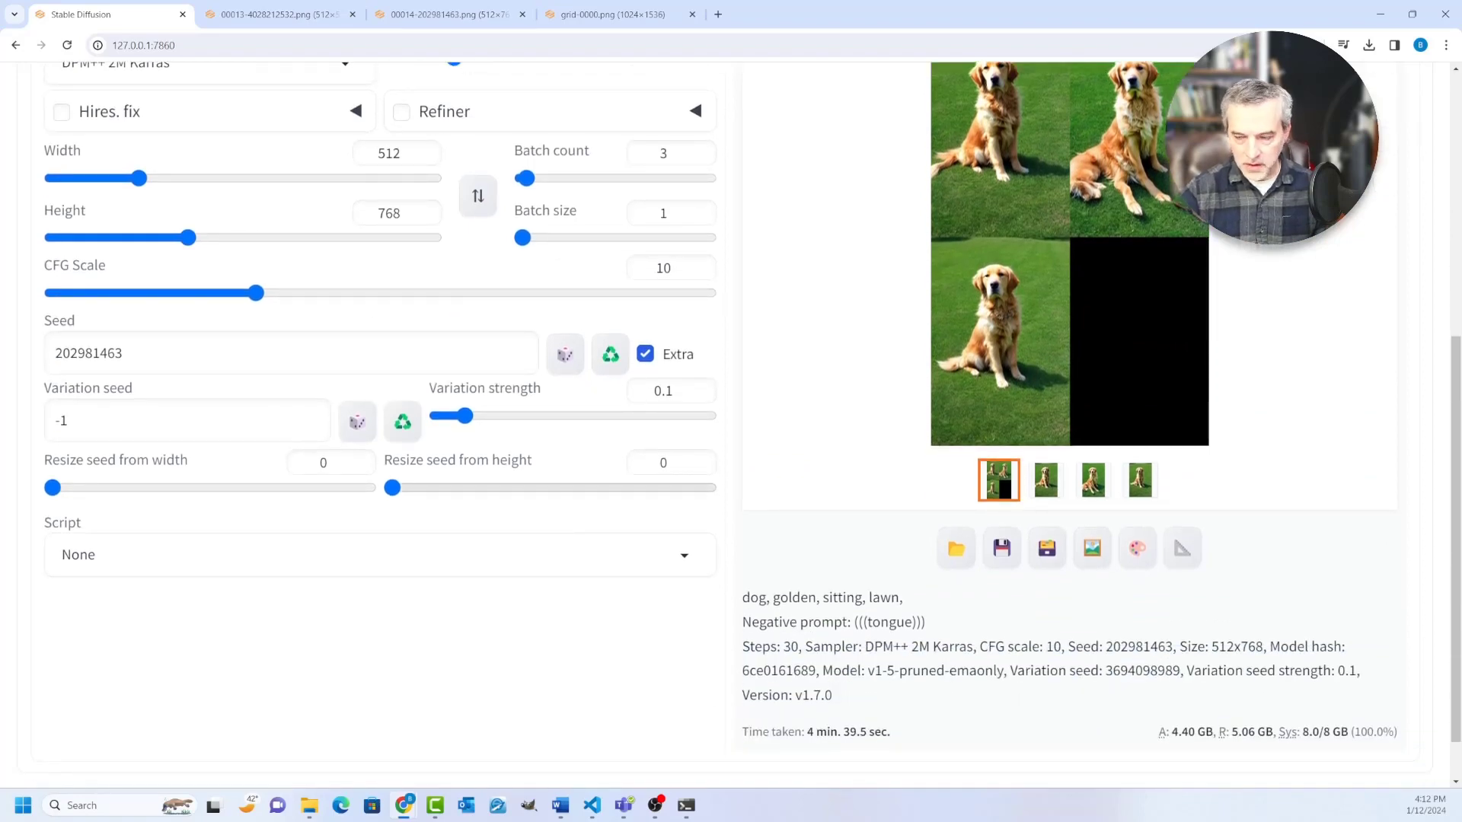
pyautogui.scroll(4, 730, 425)
pyautogui.scroll(-3, 731, 425)
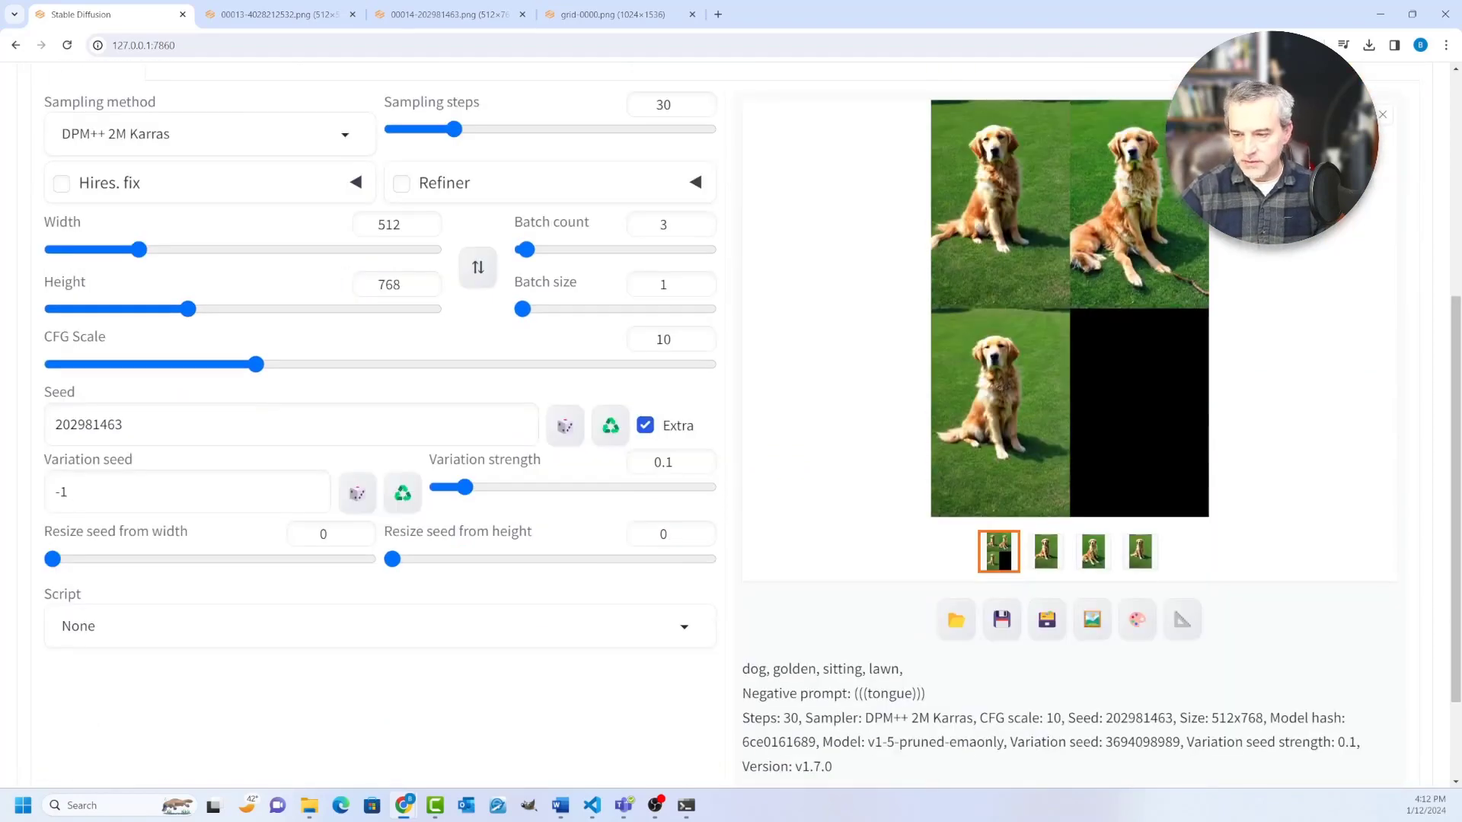
pyautogui.click(380, 625)
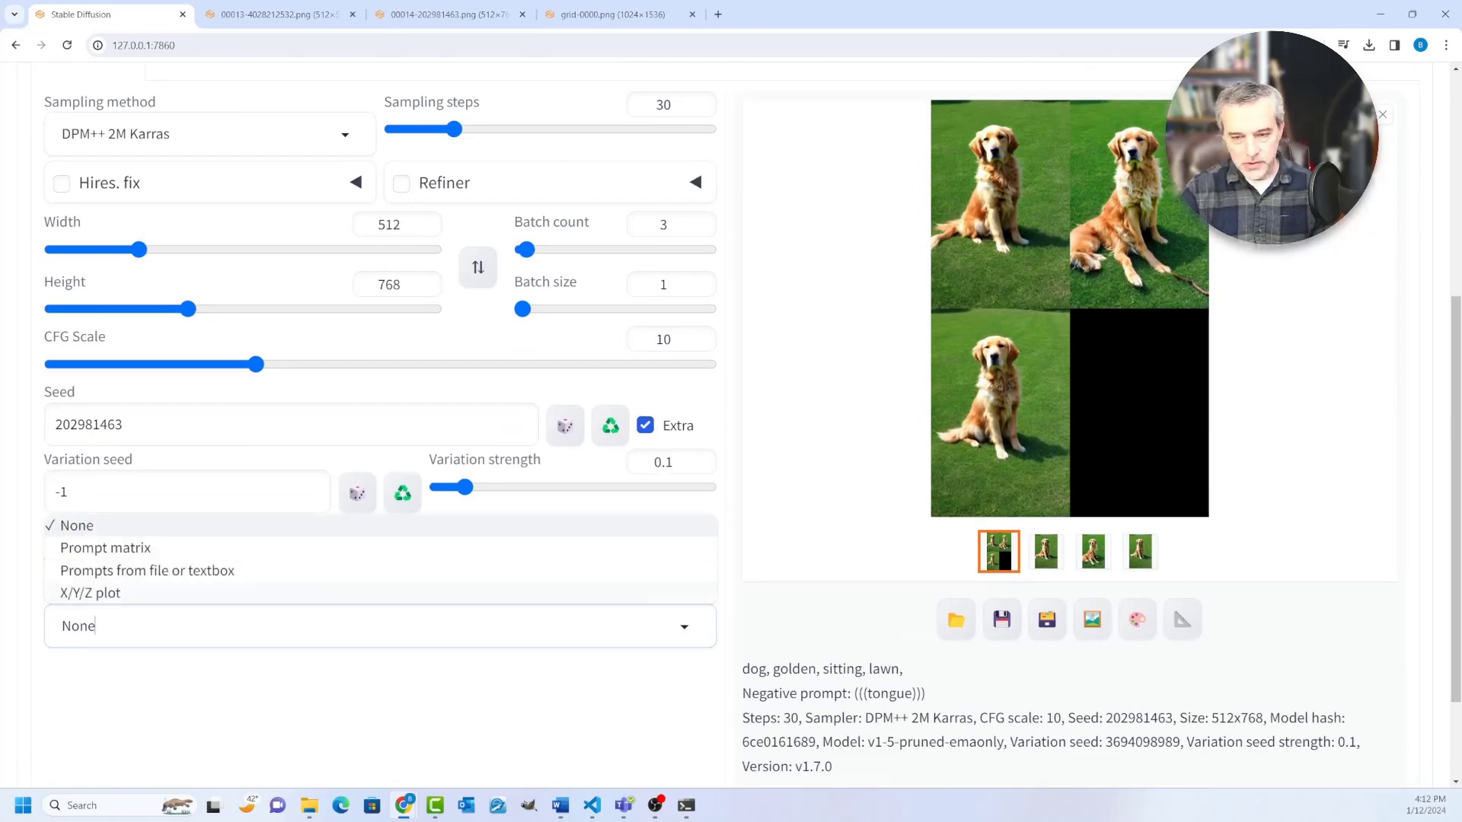
pyautogui.press('Escape')
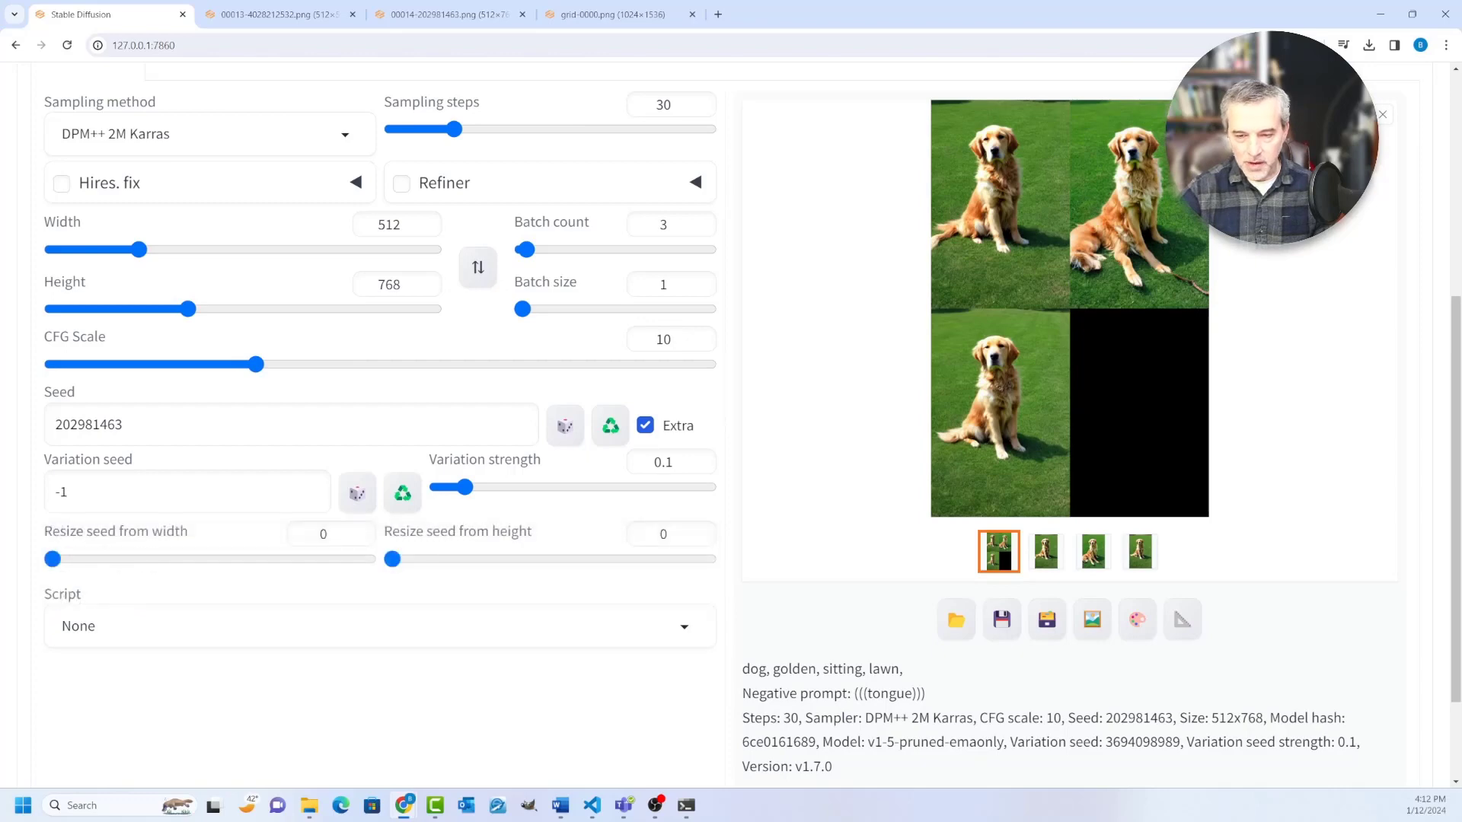
pyautogui.click(379, 626)
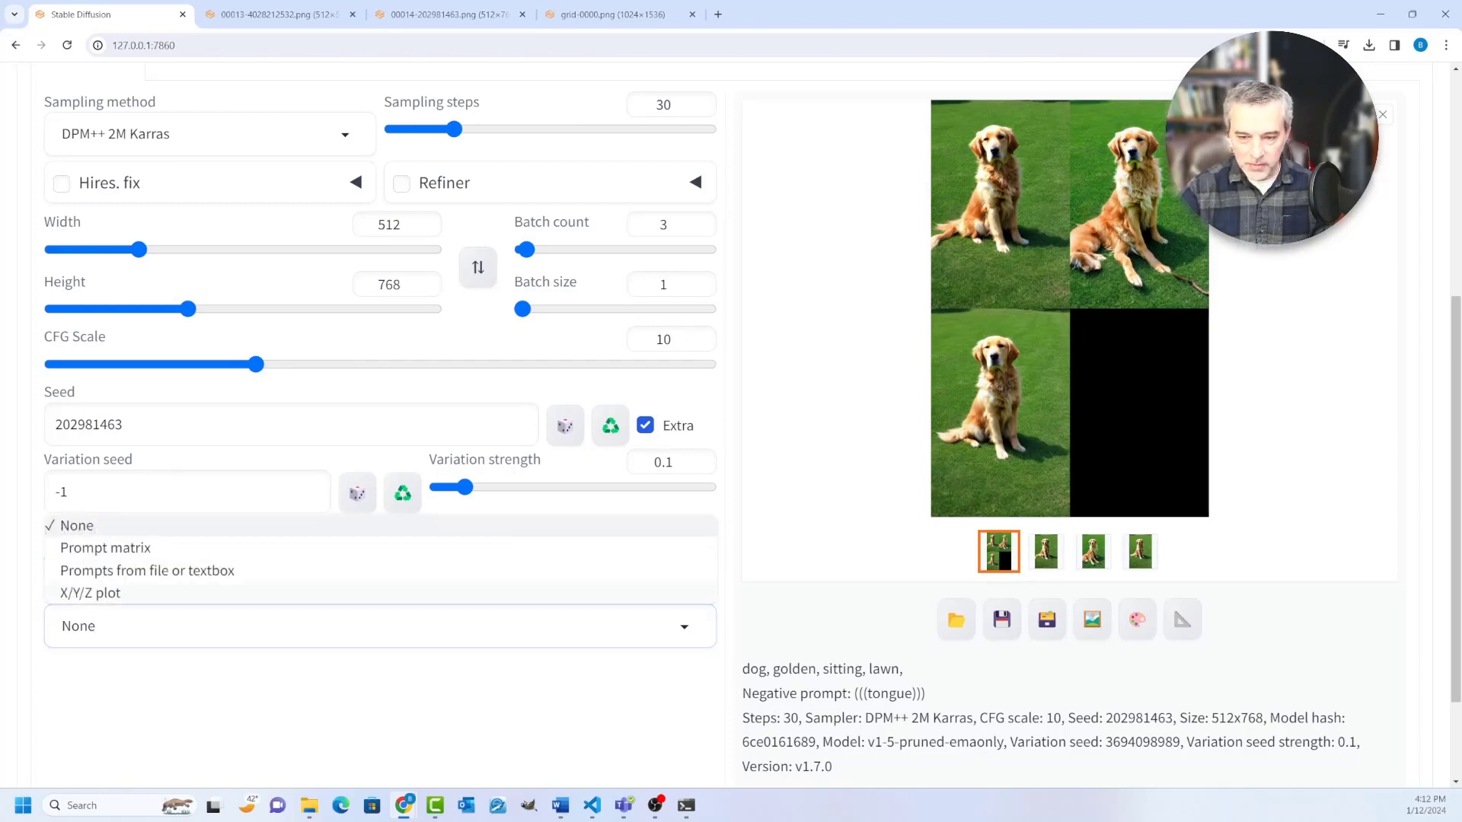
pyautogui.click(90, 592)
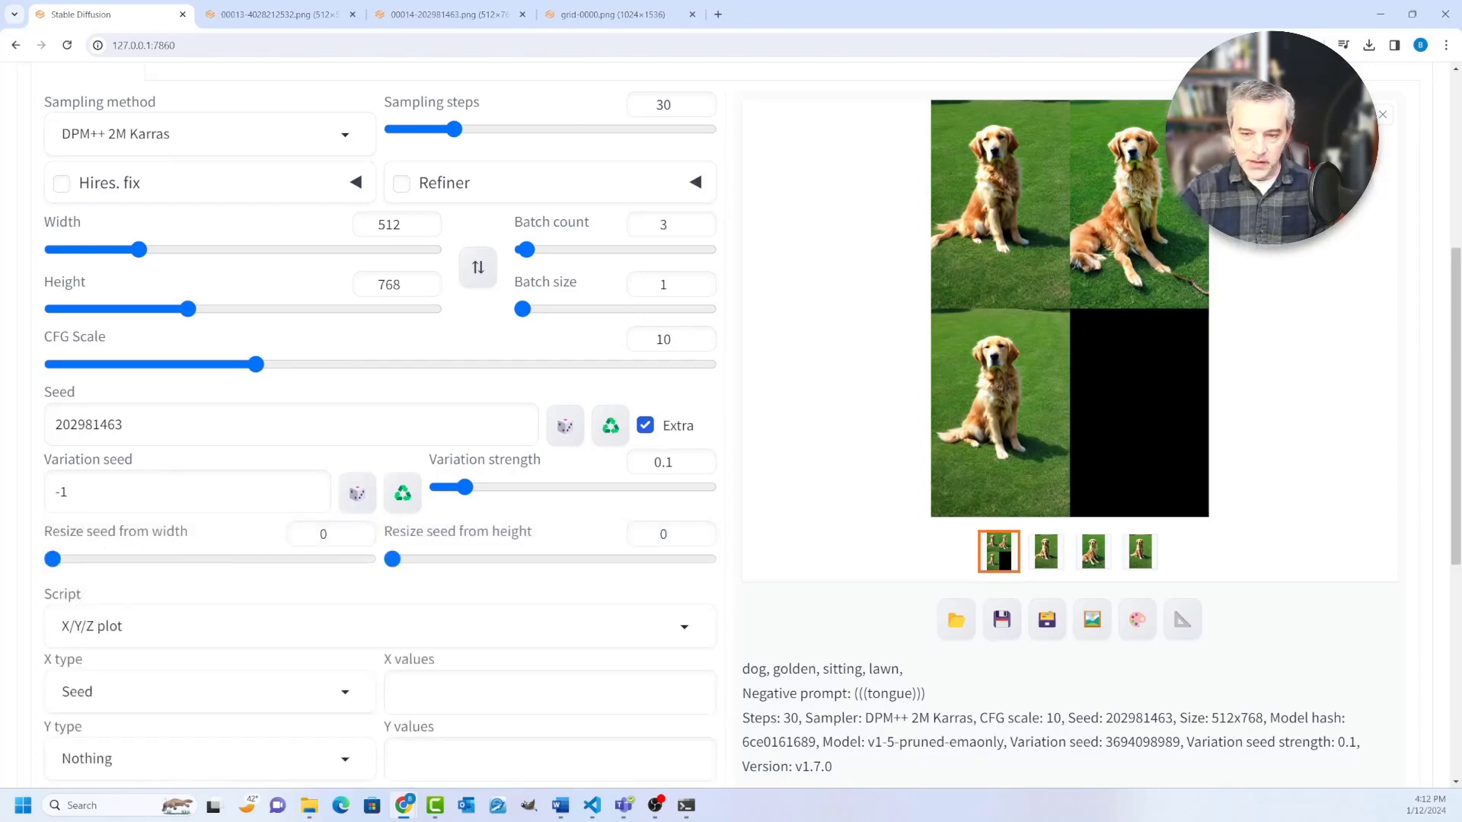
# Step: Set the X type of the plot to Prompt S/R and check the prompt's wording
pyautogui.click(209, 692)
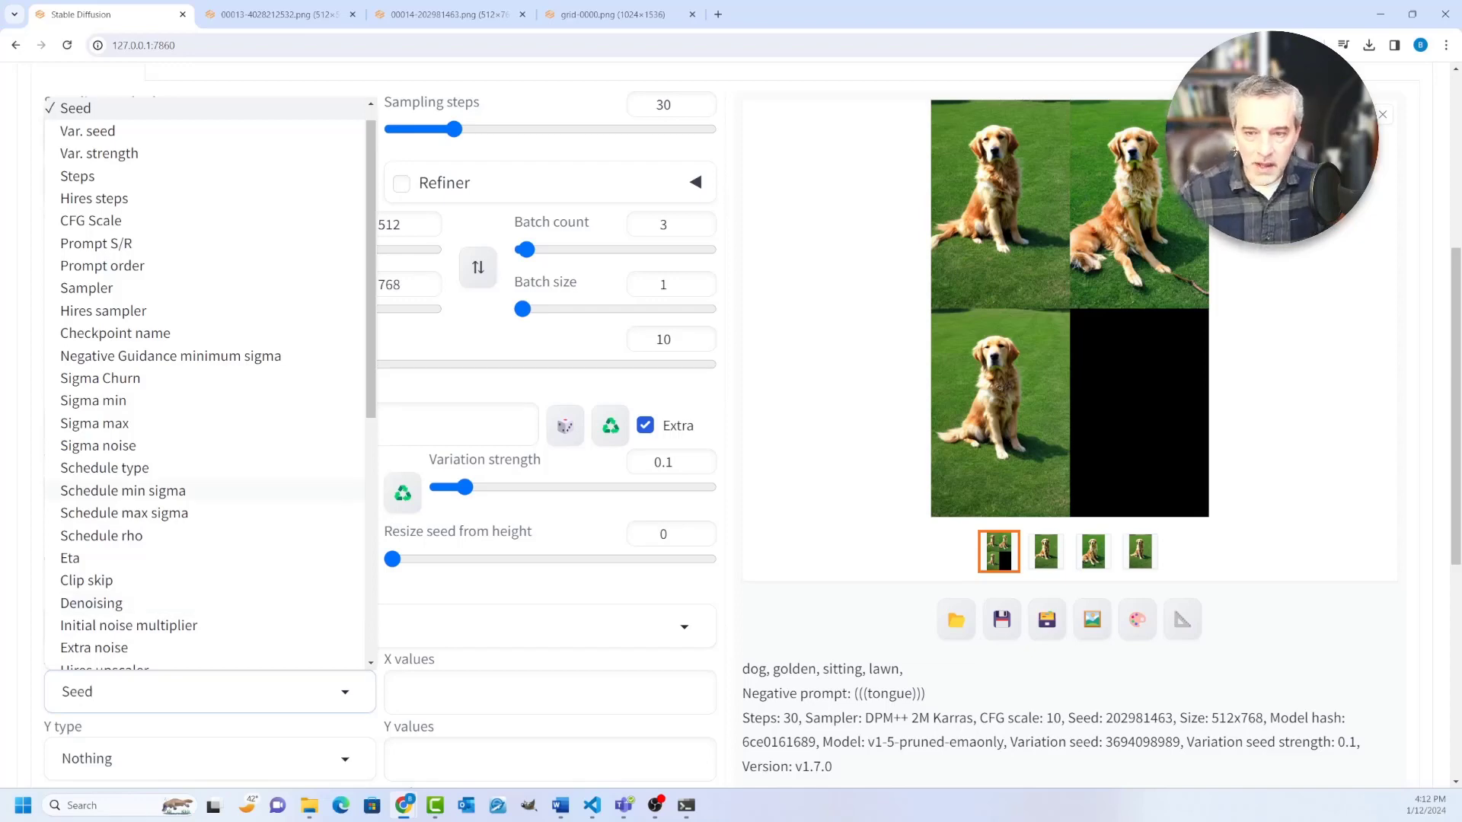
pyautogui.click(96, 244)
pyautogui.scroll(3, 730, 426)
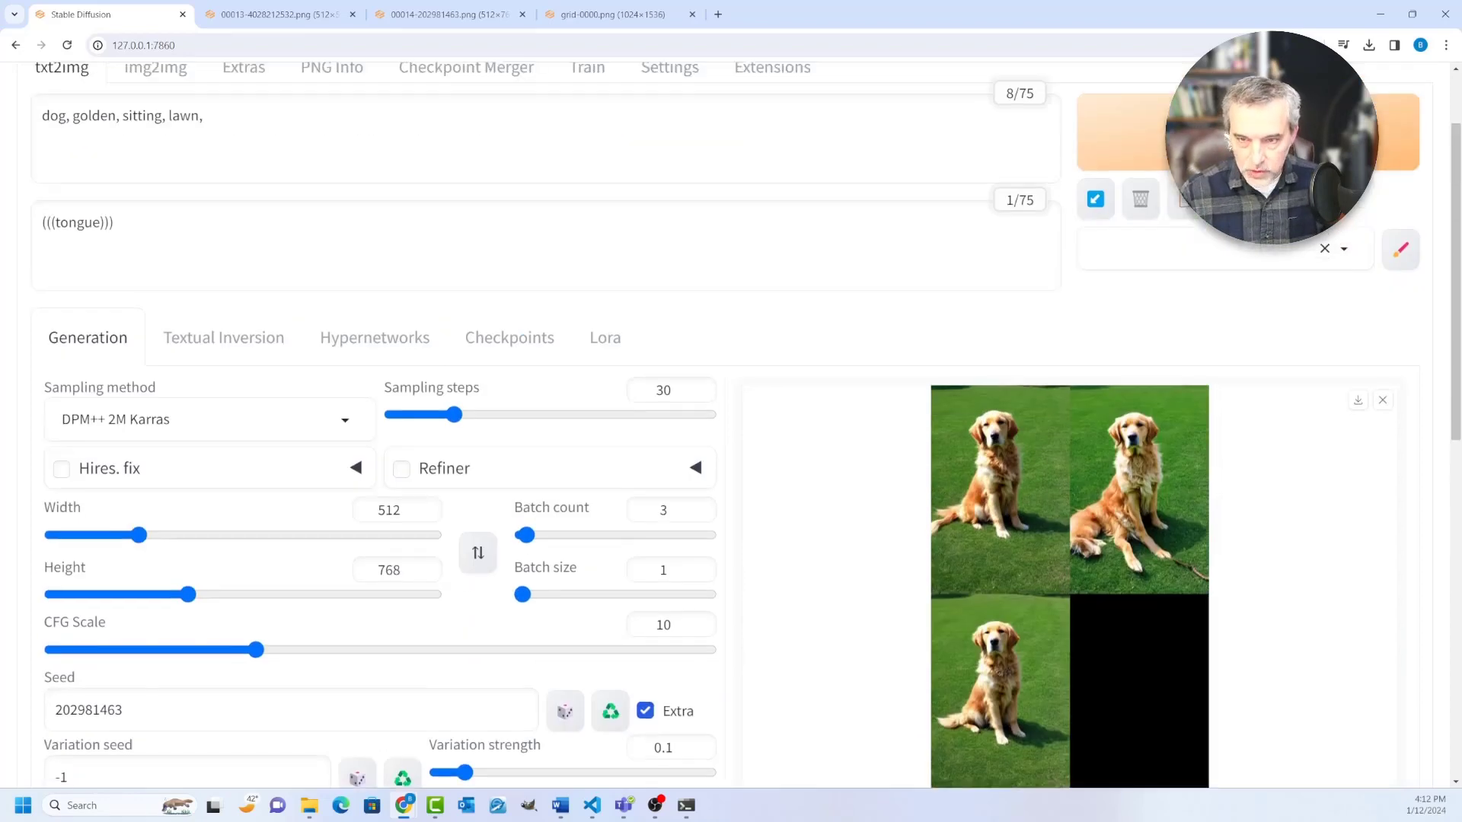
pyautogui.scroll(-4, 730, 426)
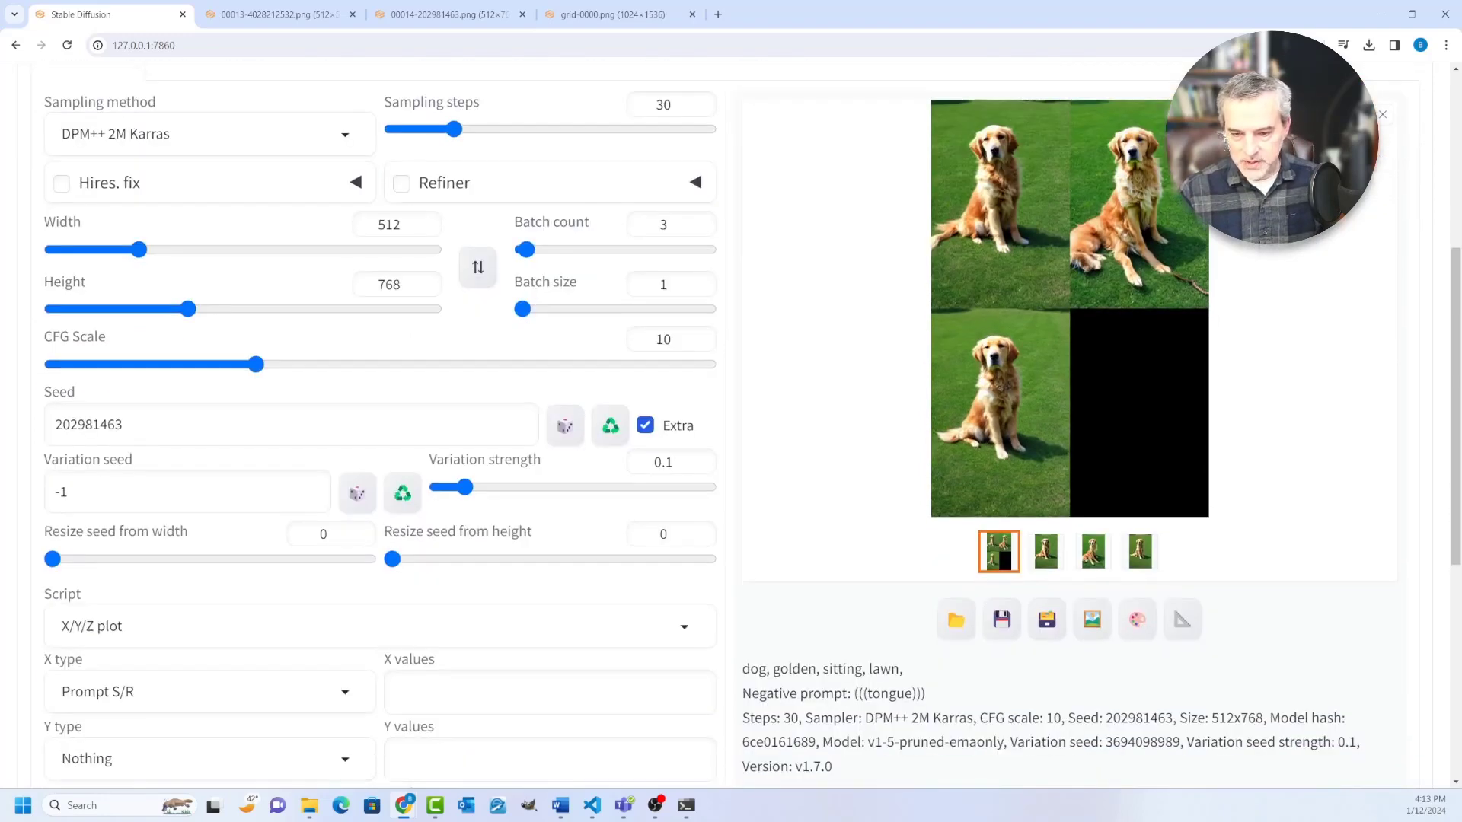
# Step: Copy the word golden from the prompt into the X values and complete the list as "golden, red, black, brown"
pyautogui.scroll(5, 731, 426)
pyautogui.doubleClick(94, 188)
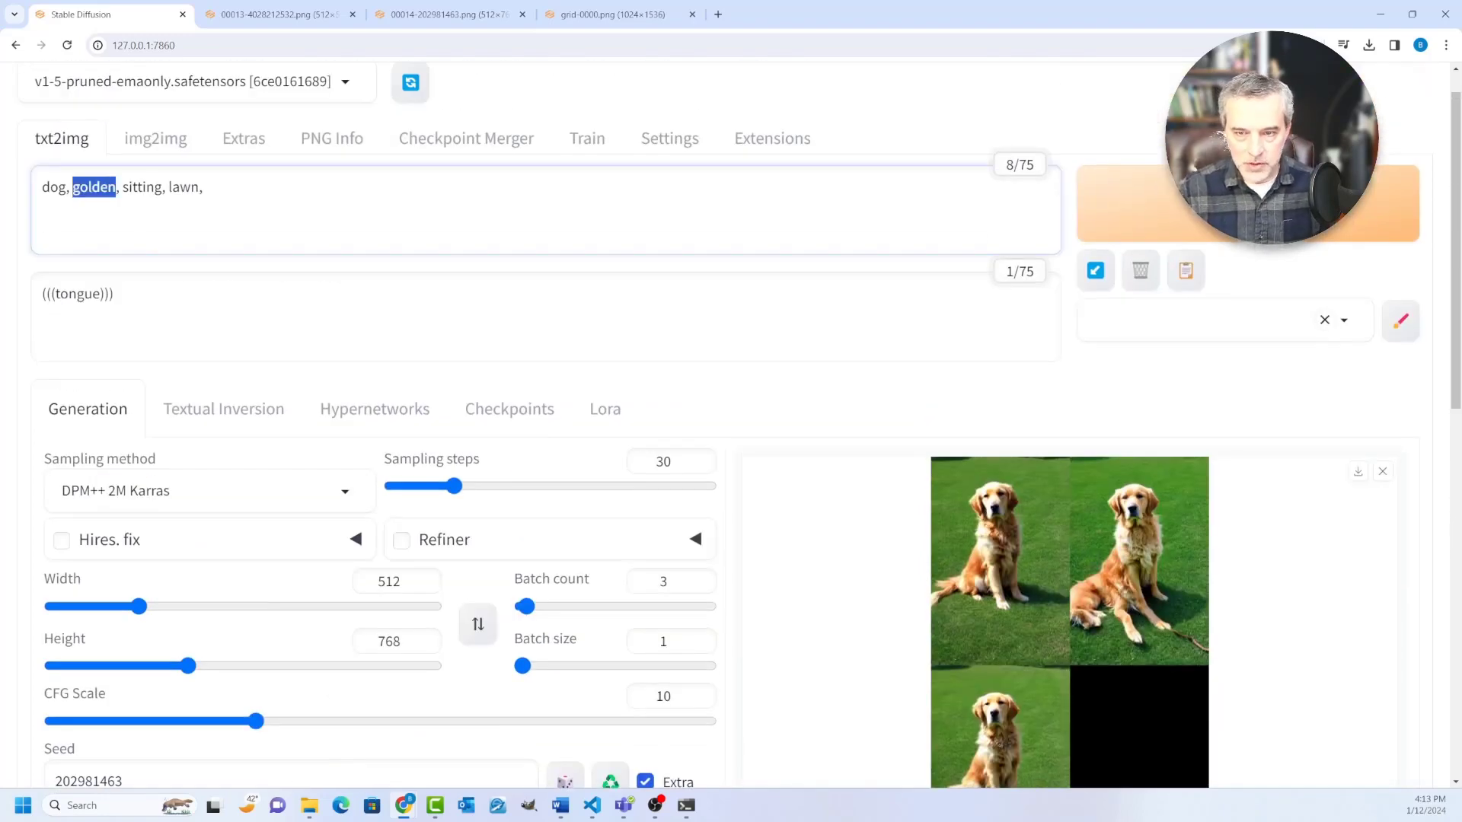
pyautogui.hotkey('ctrl', 'c')
pyautogui.scroll(-6, 731, 426)
pyautogui.click(550, 620)
pyautogui.hotkey('ctrl', 'v')
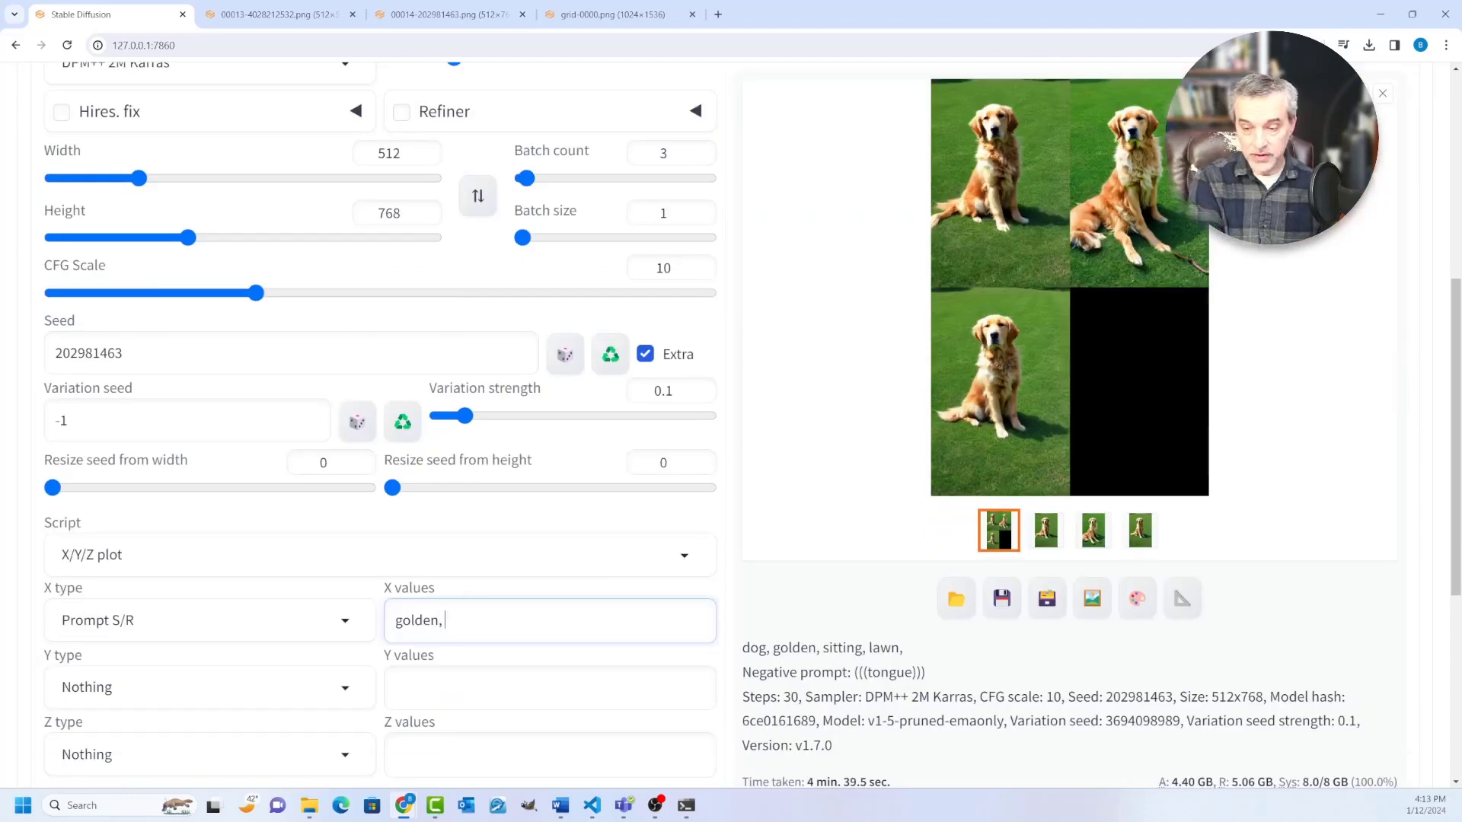
pyautogui.write(', red, black')
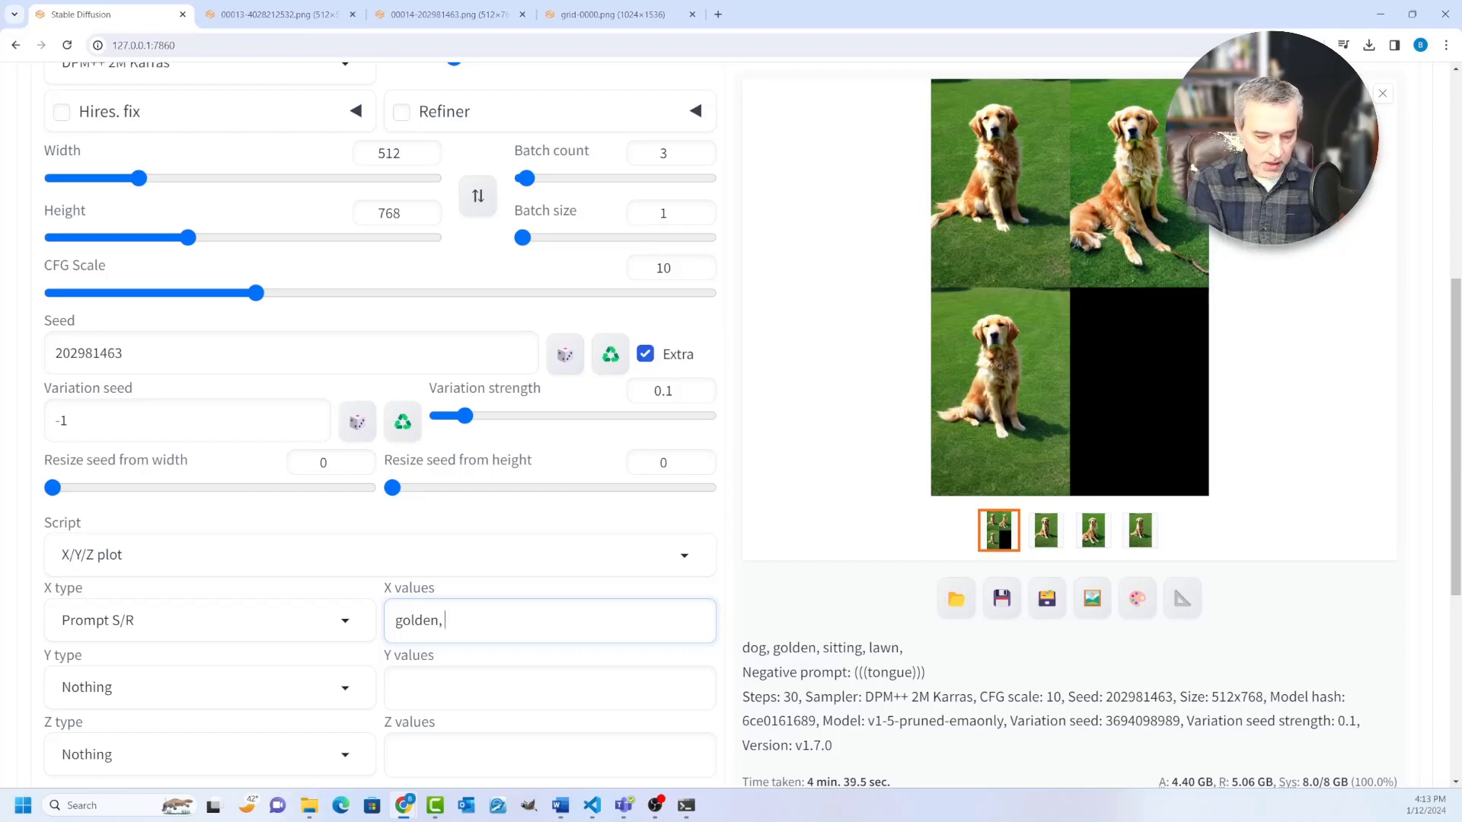
pyautogui.write(', black, b')
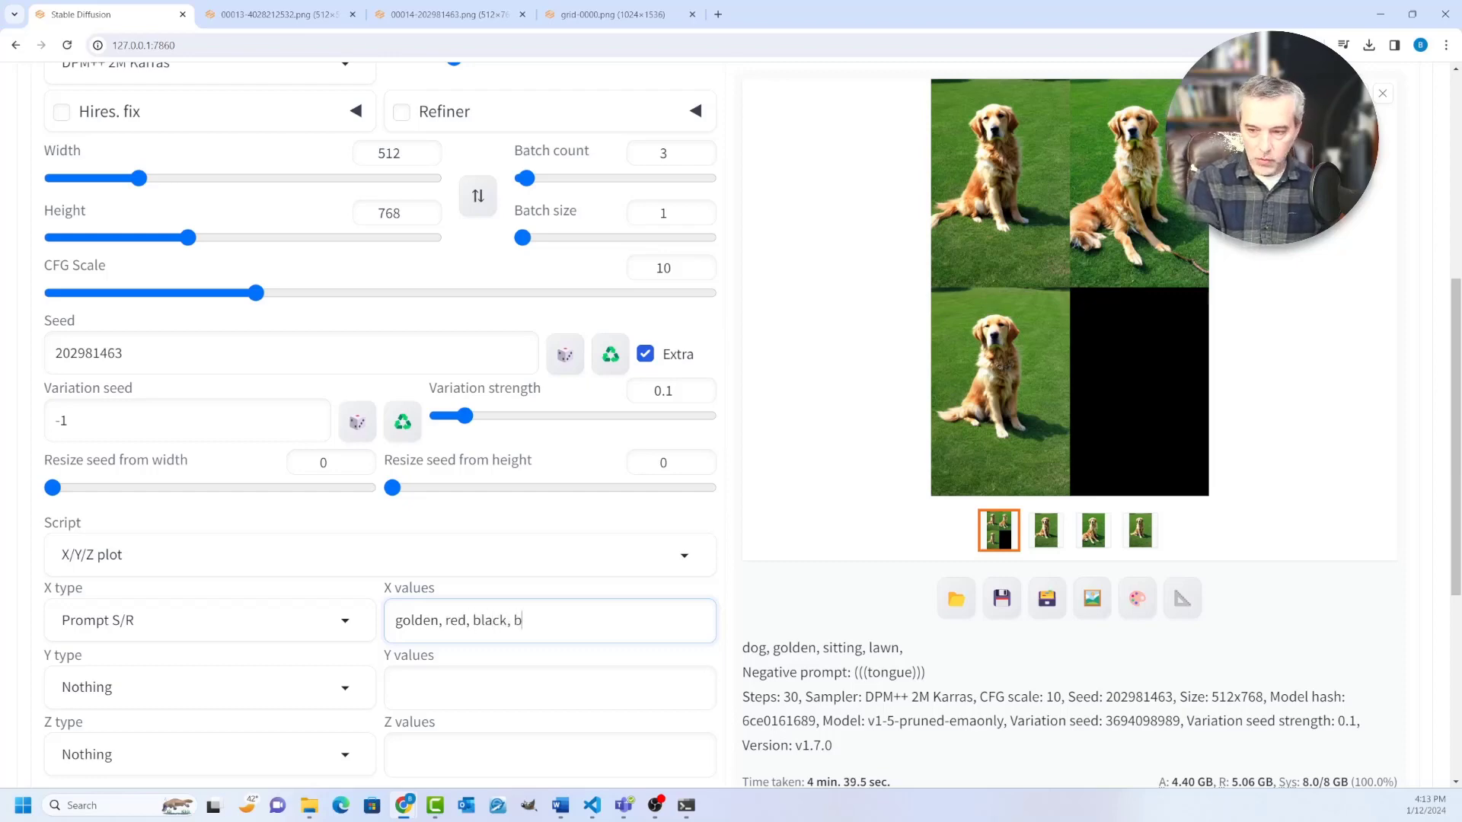
pyautogui.press('BackSpace')
pyautogui.write('ronw')
pyautogui.press('BackSpace')
pyautogui.press('BackSpace')
pyautogui.write('wn')
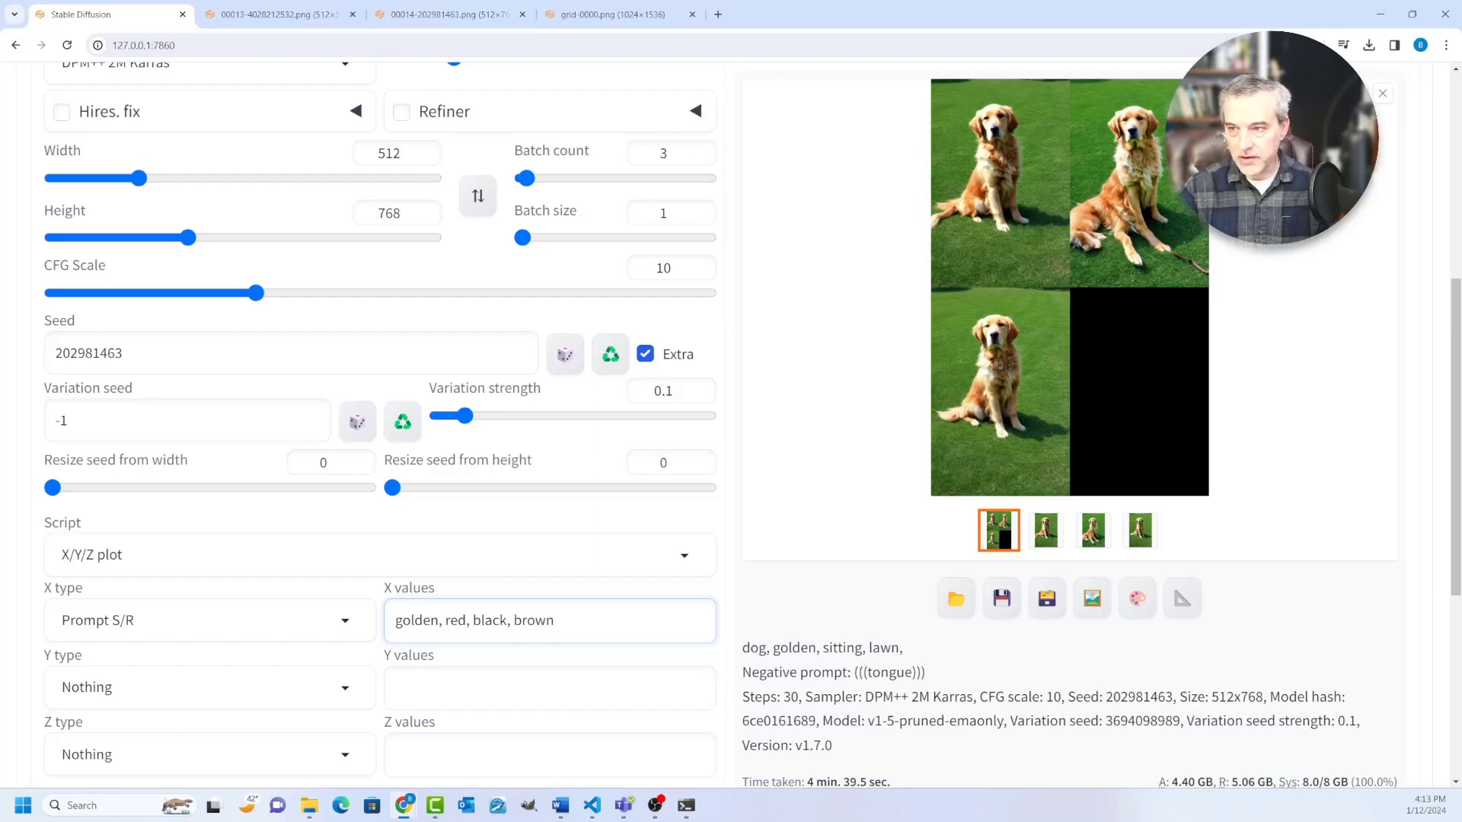
# Step: Set the Y type to Prompt S/R with the values "dog, cat"
pyautogui.scroll(-3, 380, 426)
pyautogui.scroll(5, 381, 427)
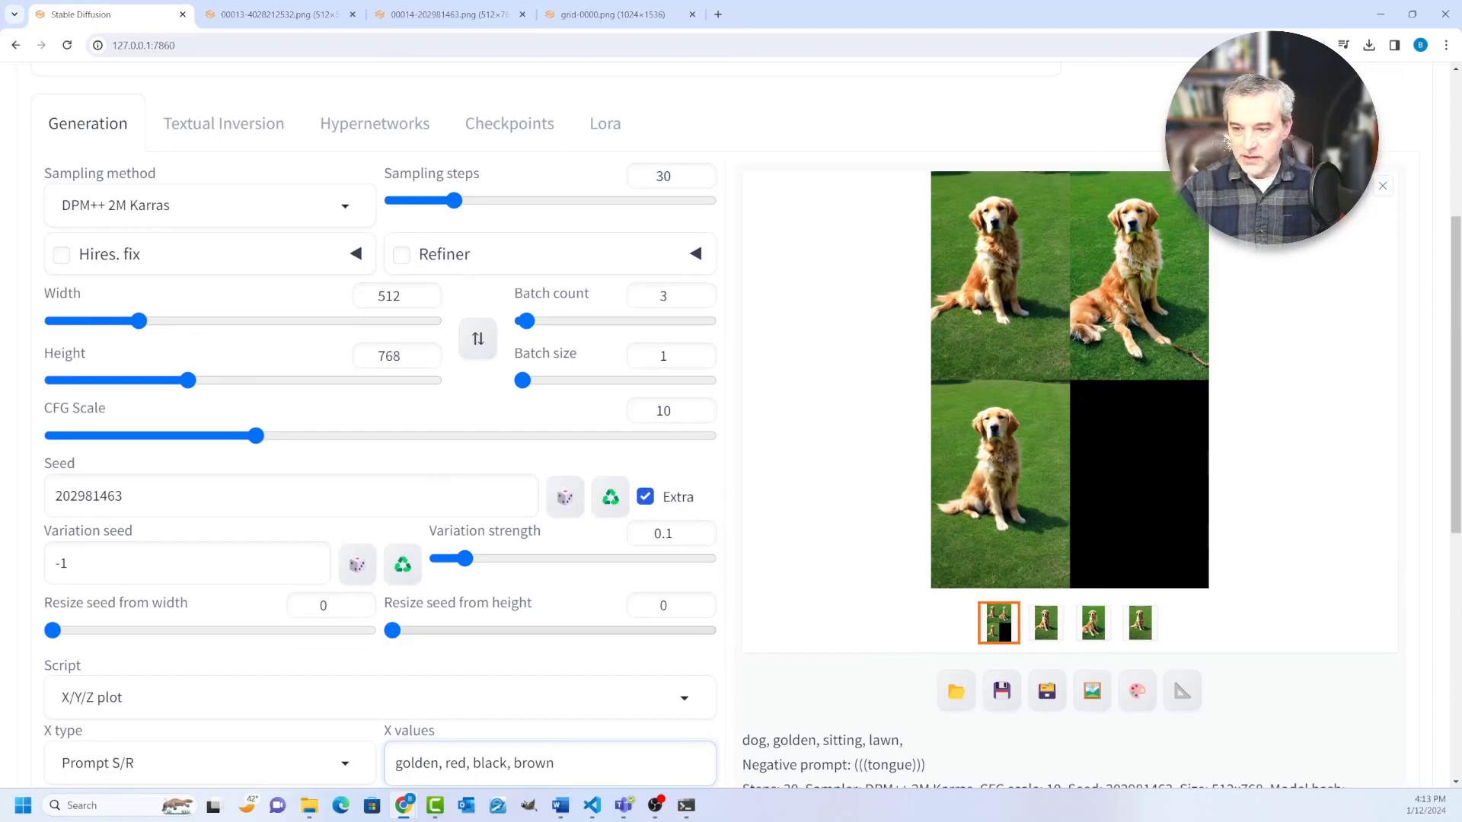
pyautogui.scroll(-4, 380, 426)
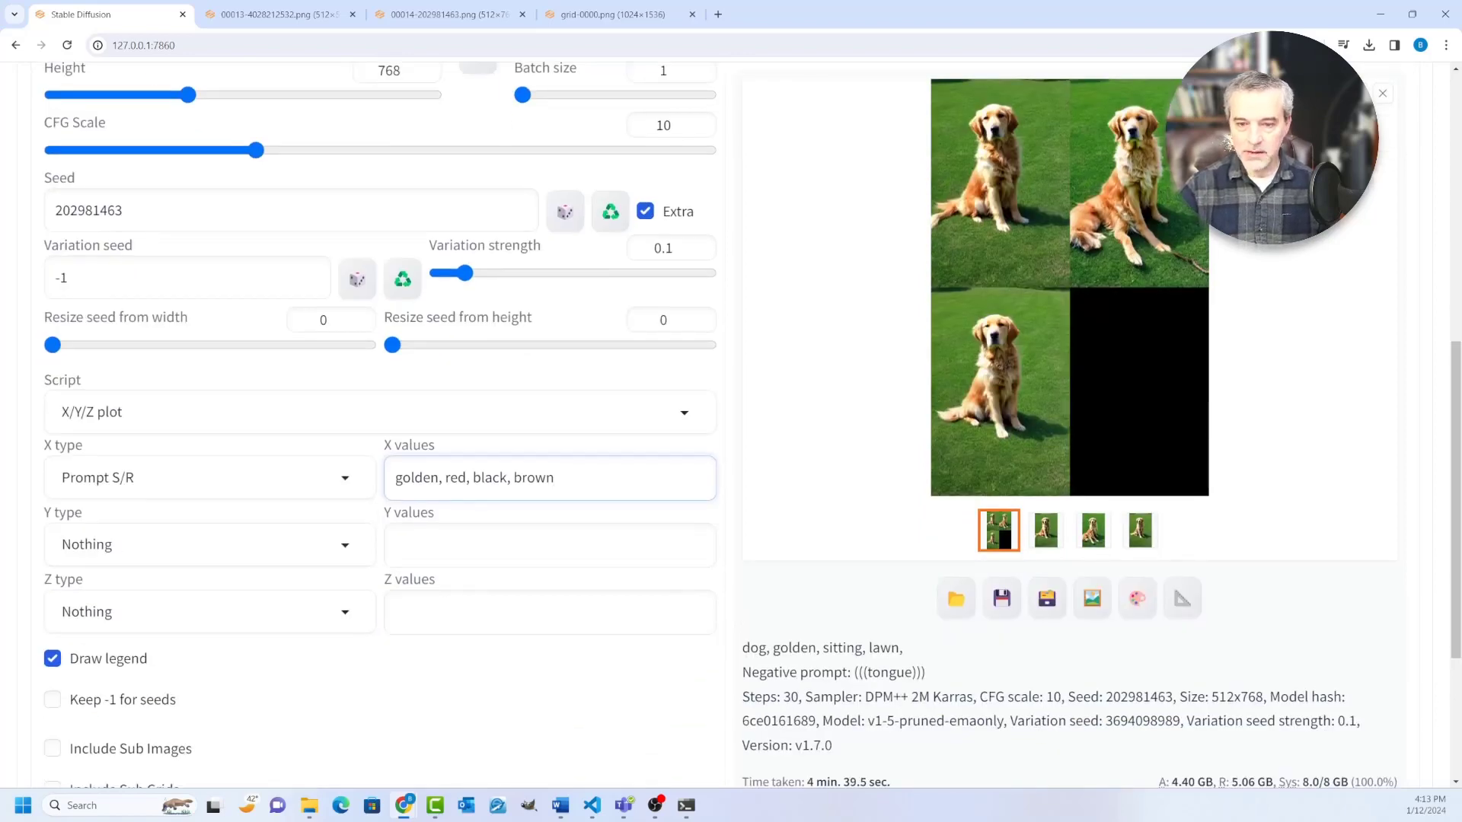
pyautogui.click(228, 545)
pyautogui.click(96, 266)
pyautogui.click(548, 545)
pyautogui.write('dog, cat')
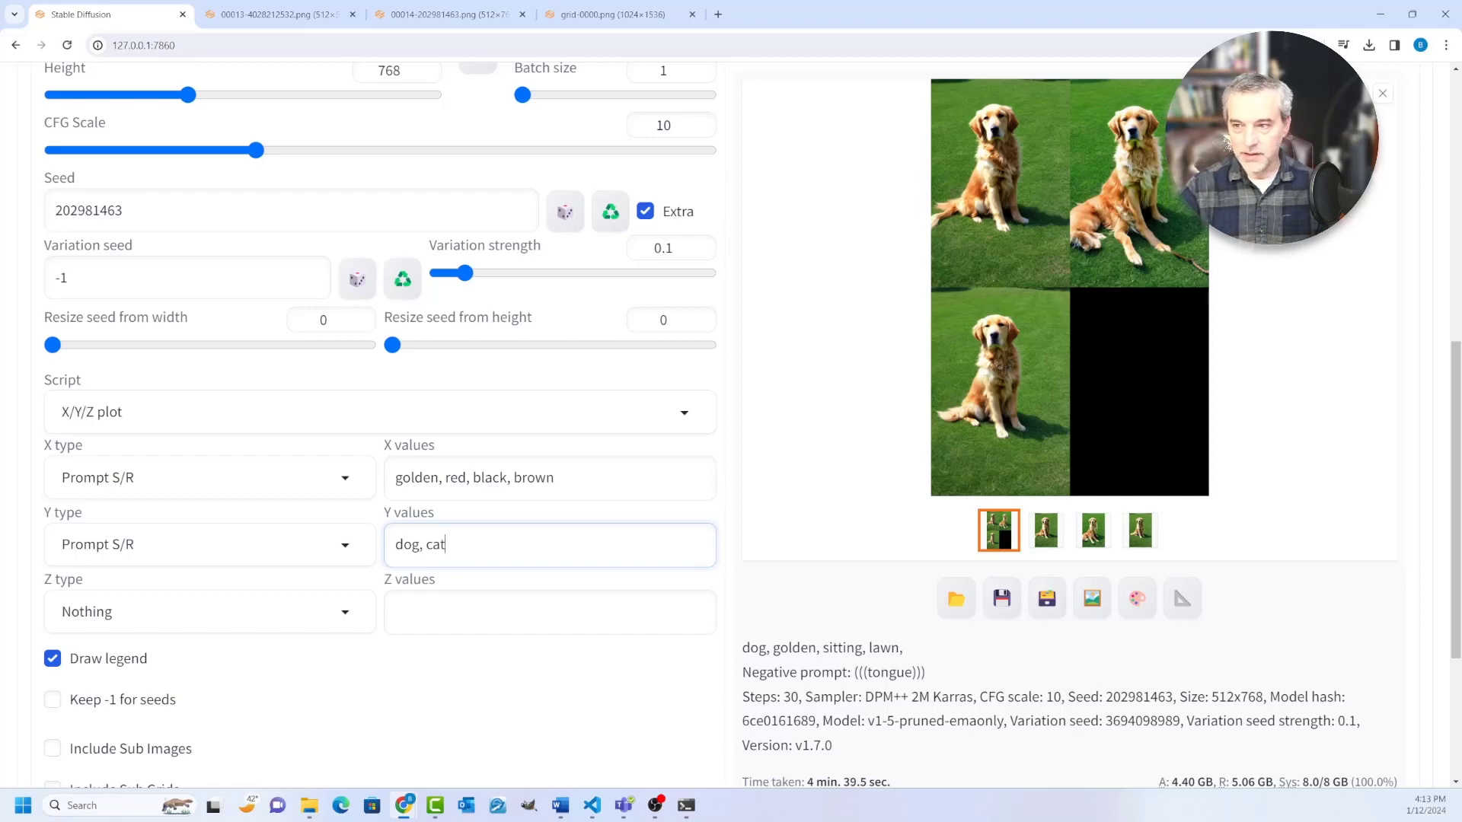
pyautogui.scroll(2, 380, 381)
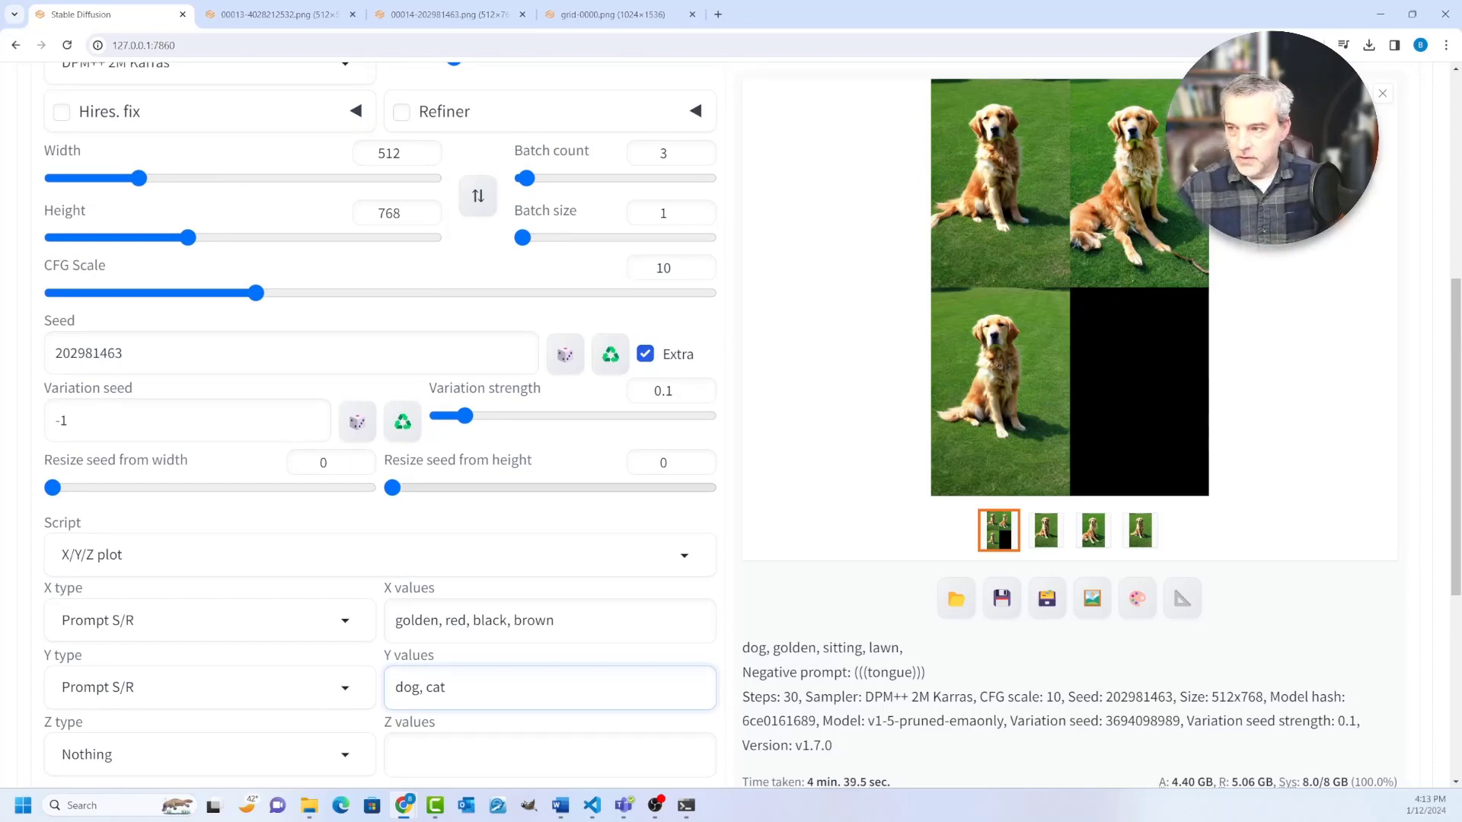
pyautogui.scroll(-1, 381, 419)
pyautogui.scroll(1, 380, 419)
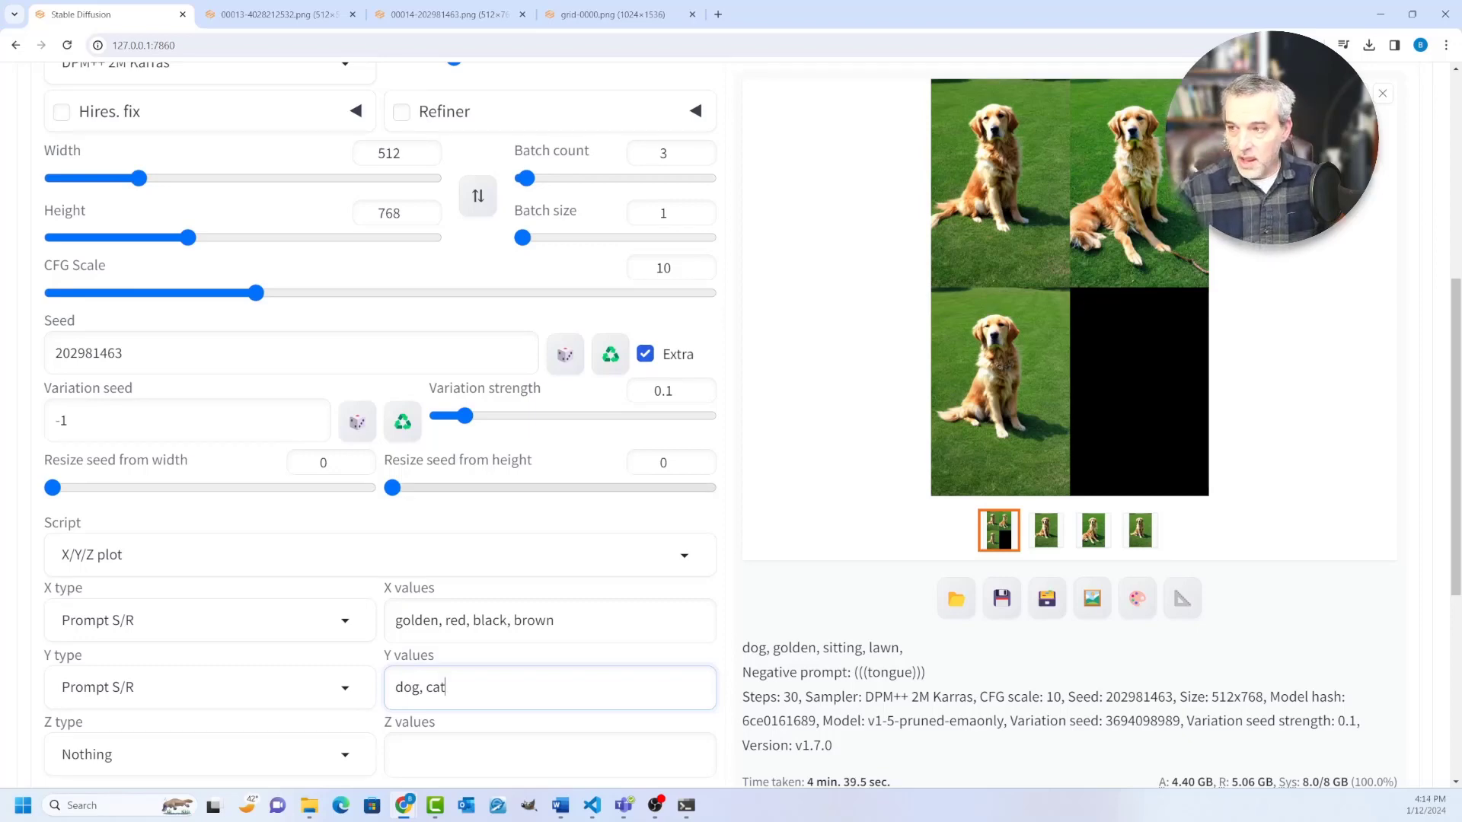
pyautogui.scroll(3, 381, 419)
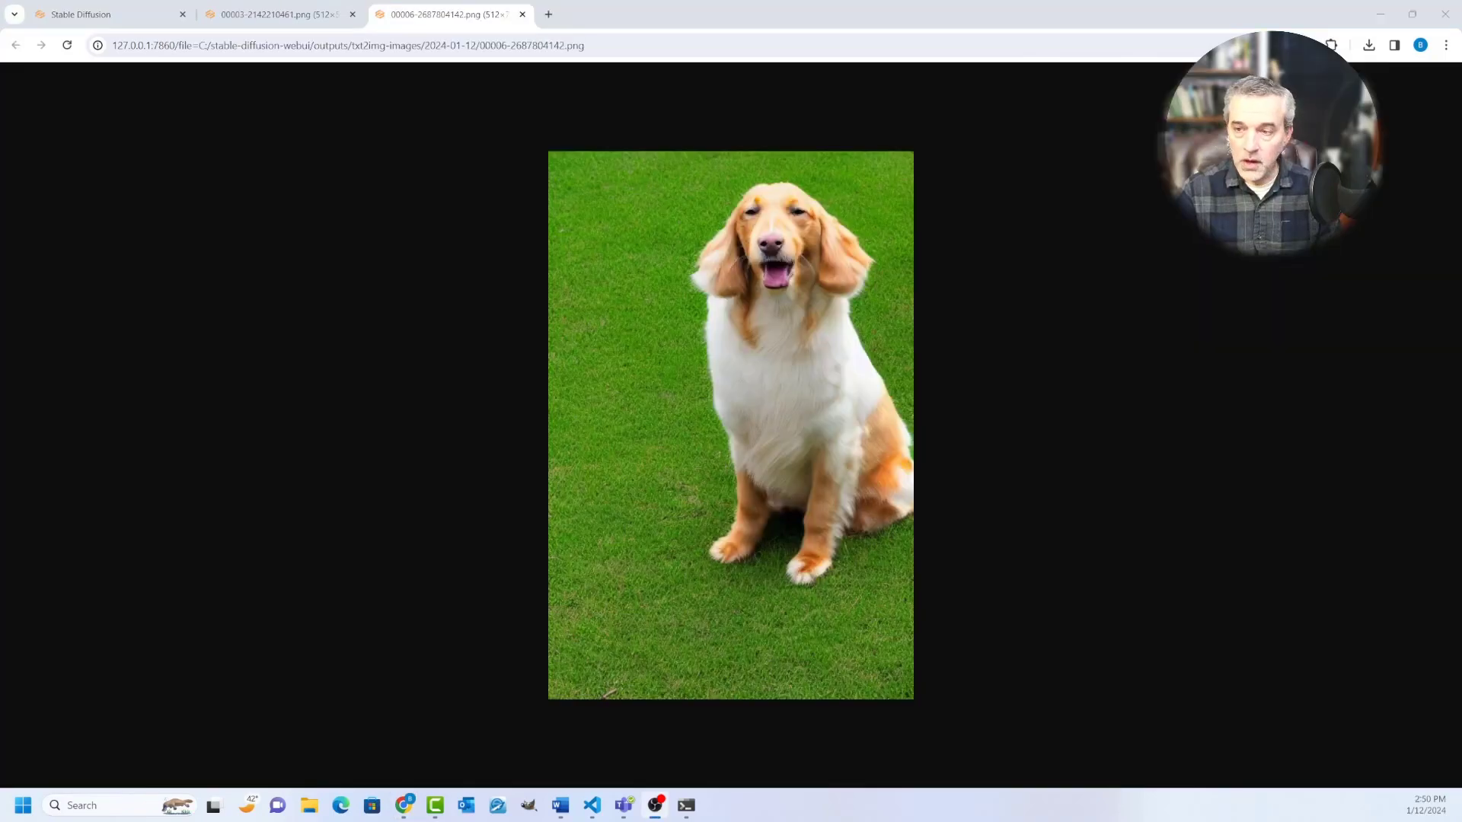
# Step: Open the Civitai website in the new browser tab
pyautogui.click(548, 14)
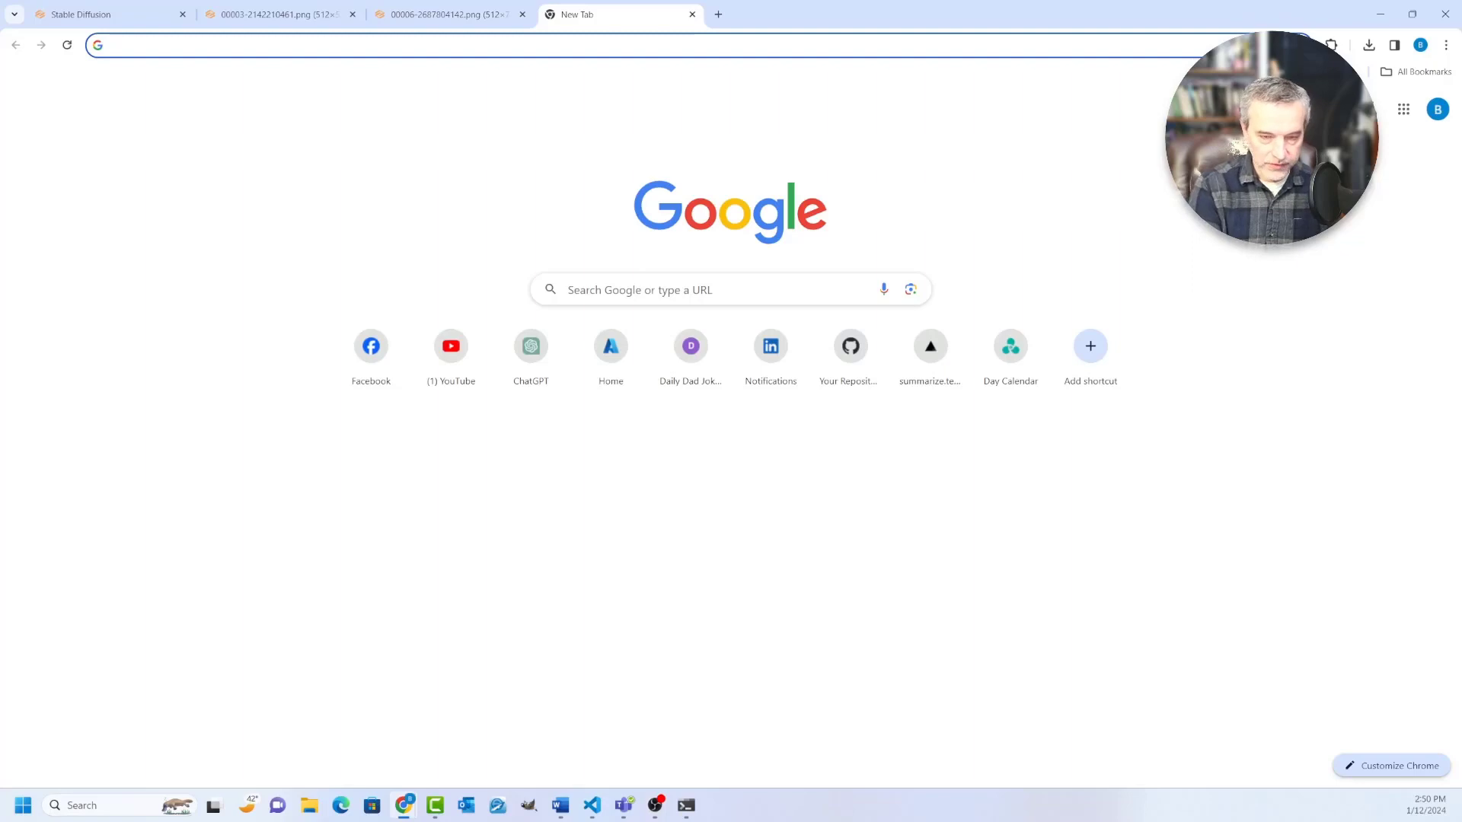
pyautogui.write('civi')
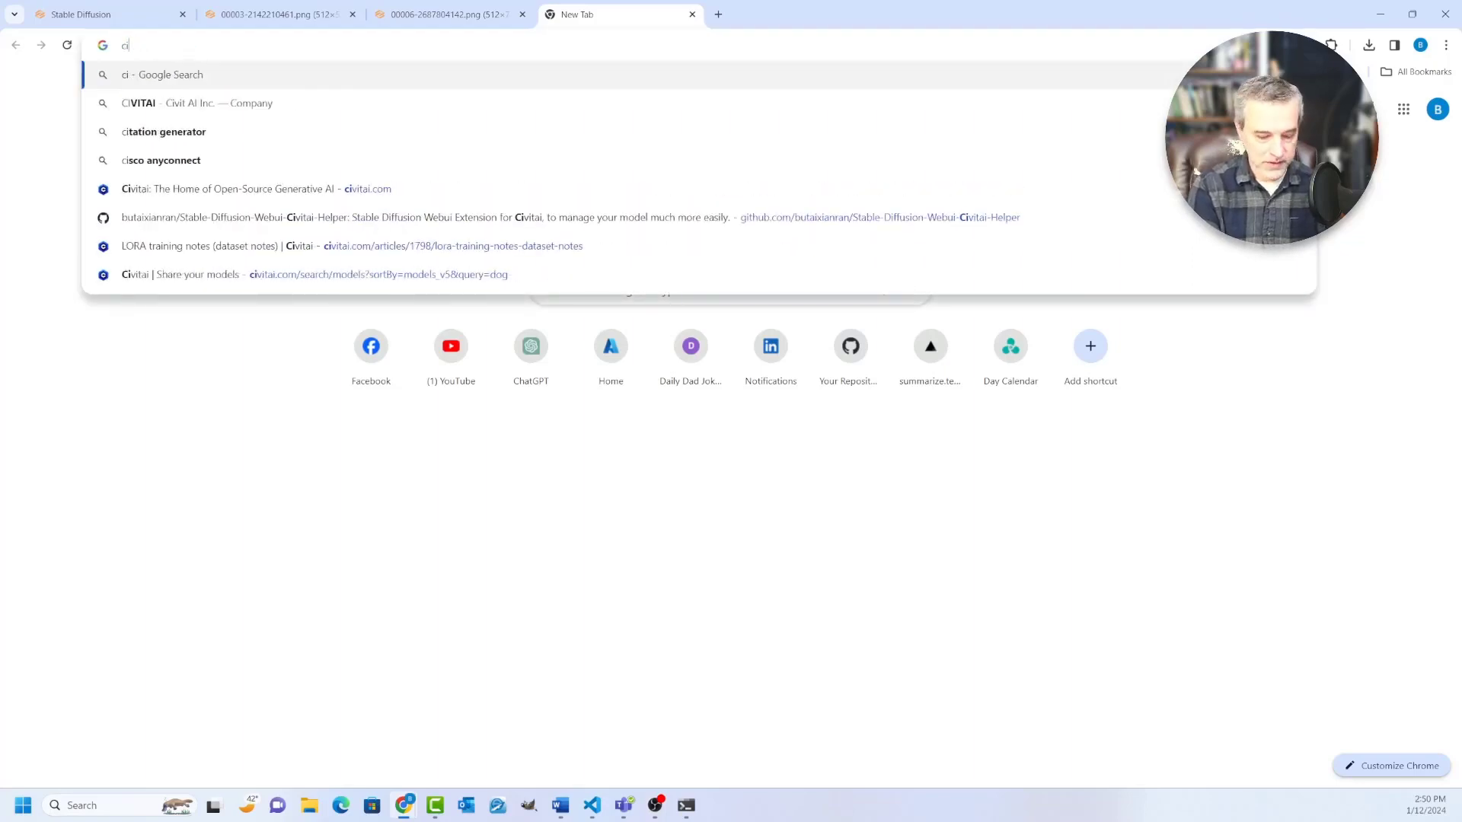
pyautogui.write('tai')
pyautogui.press('Return')
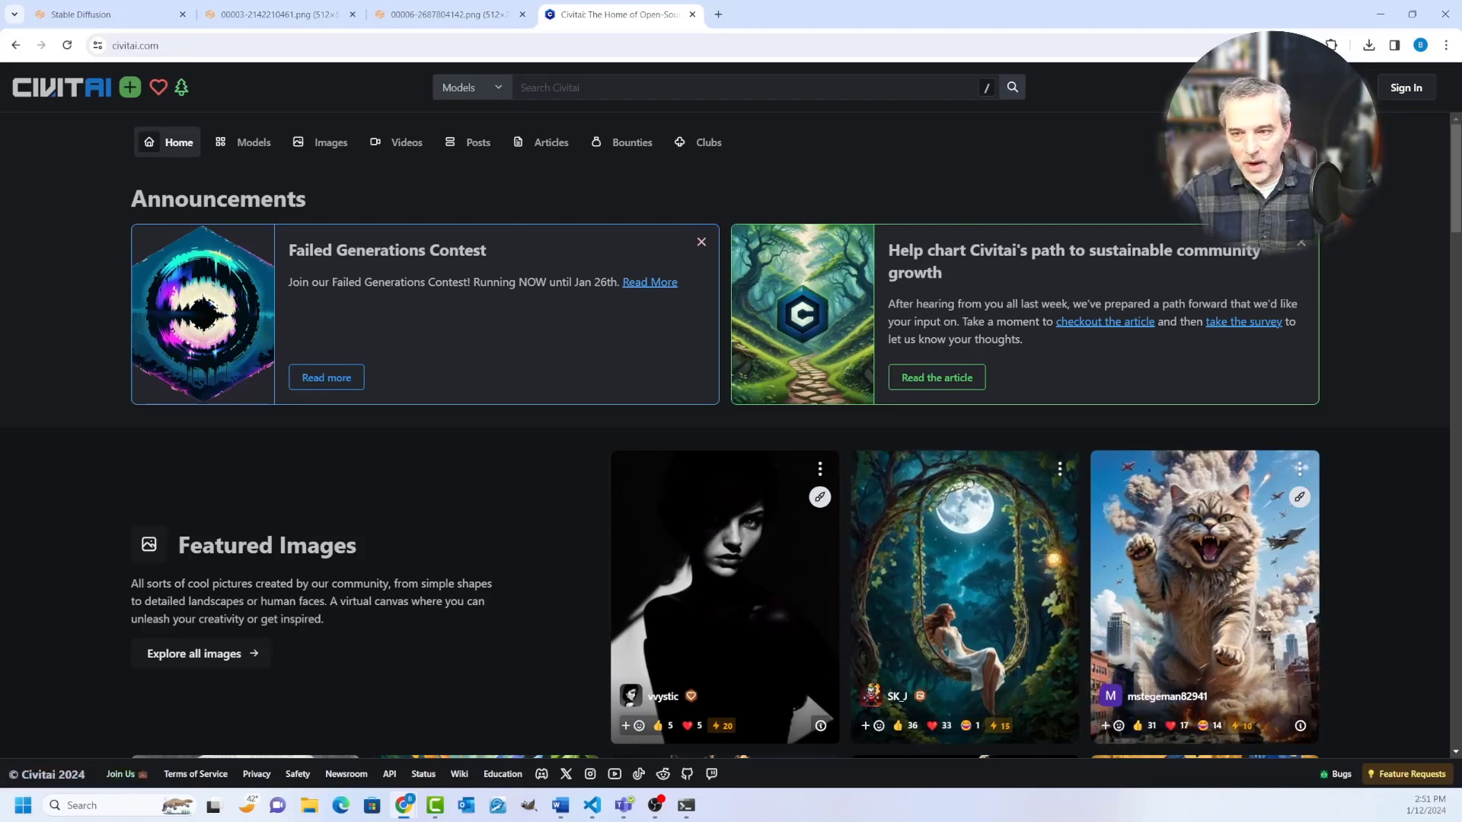
# Step: Search the Civitai models for "animals" and filter the results to the Checkpoint model type
pyautogui.press('/')
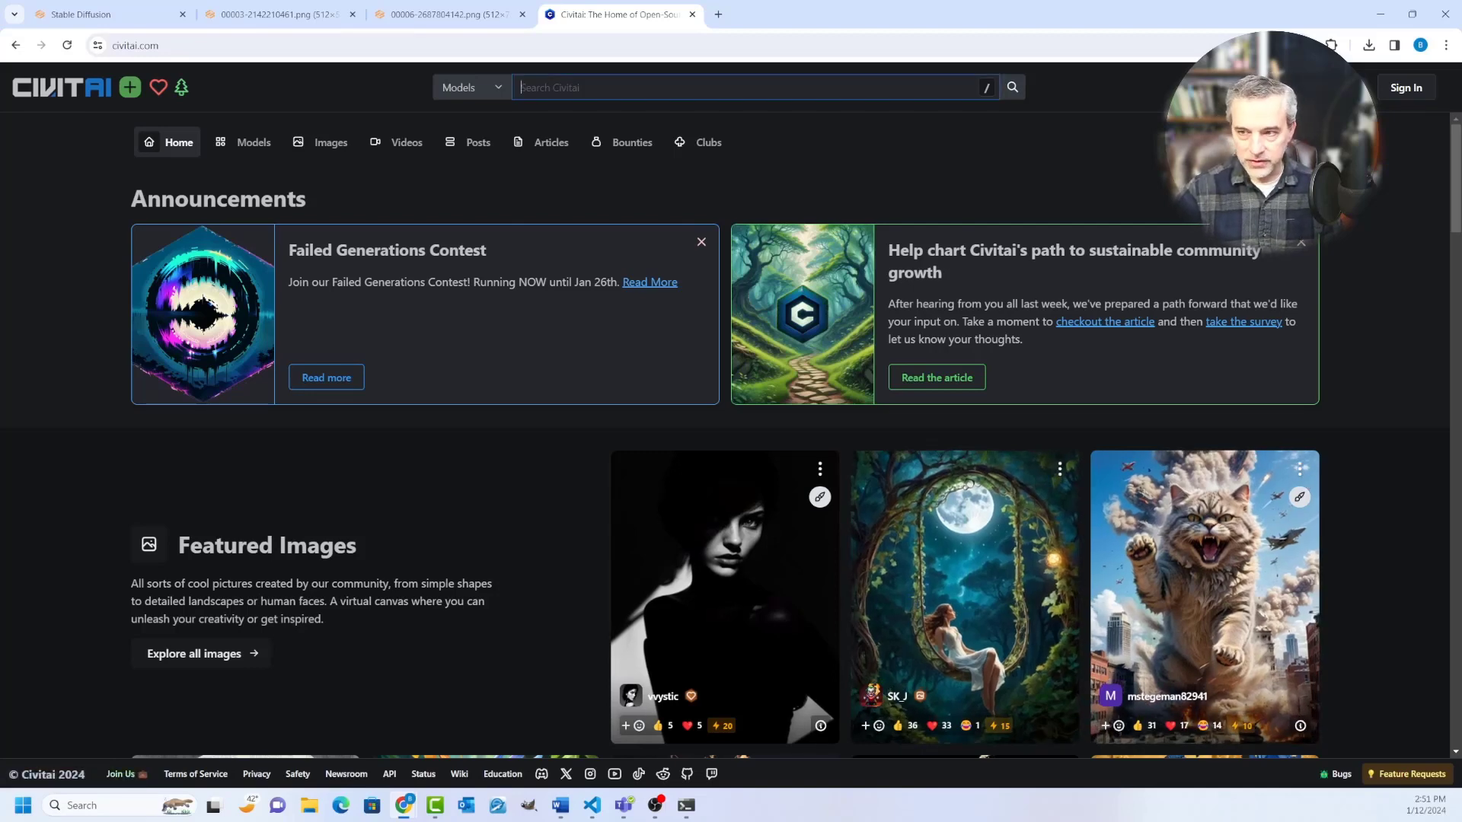
pyautogui.write('animals')
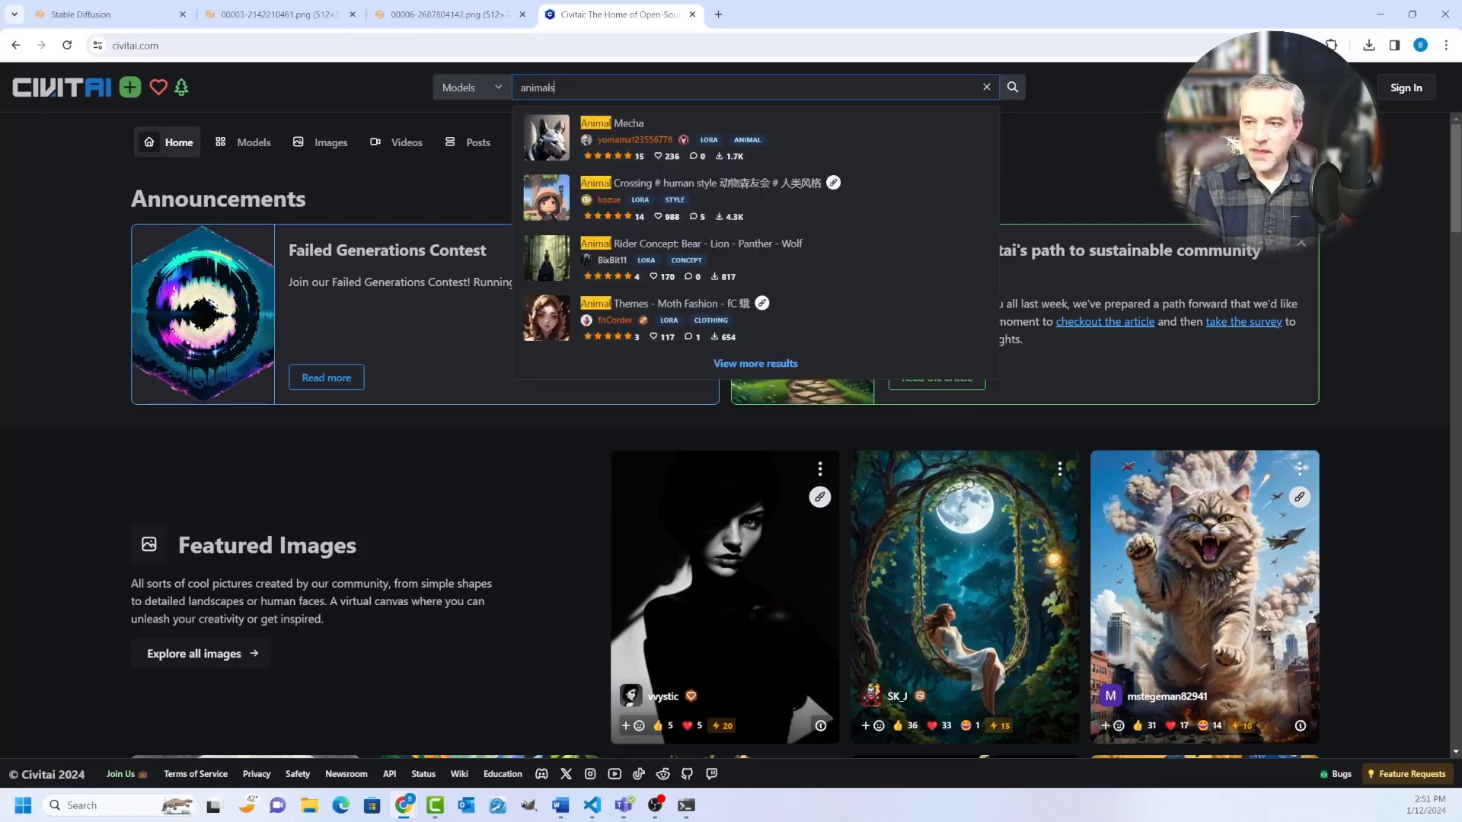
pyautogui.press('Return')
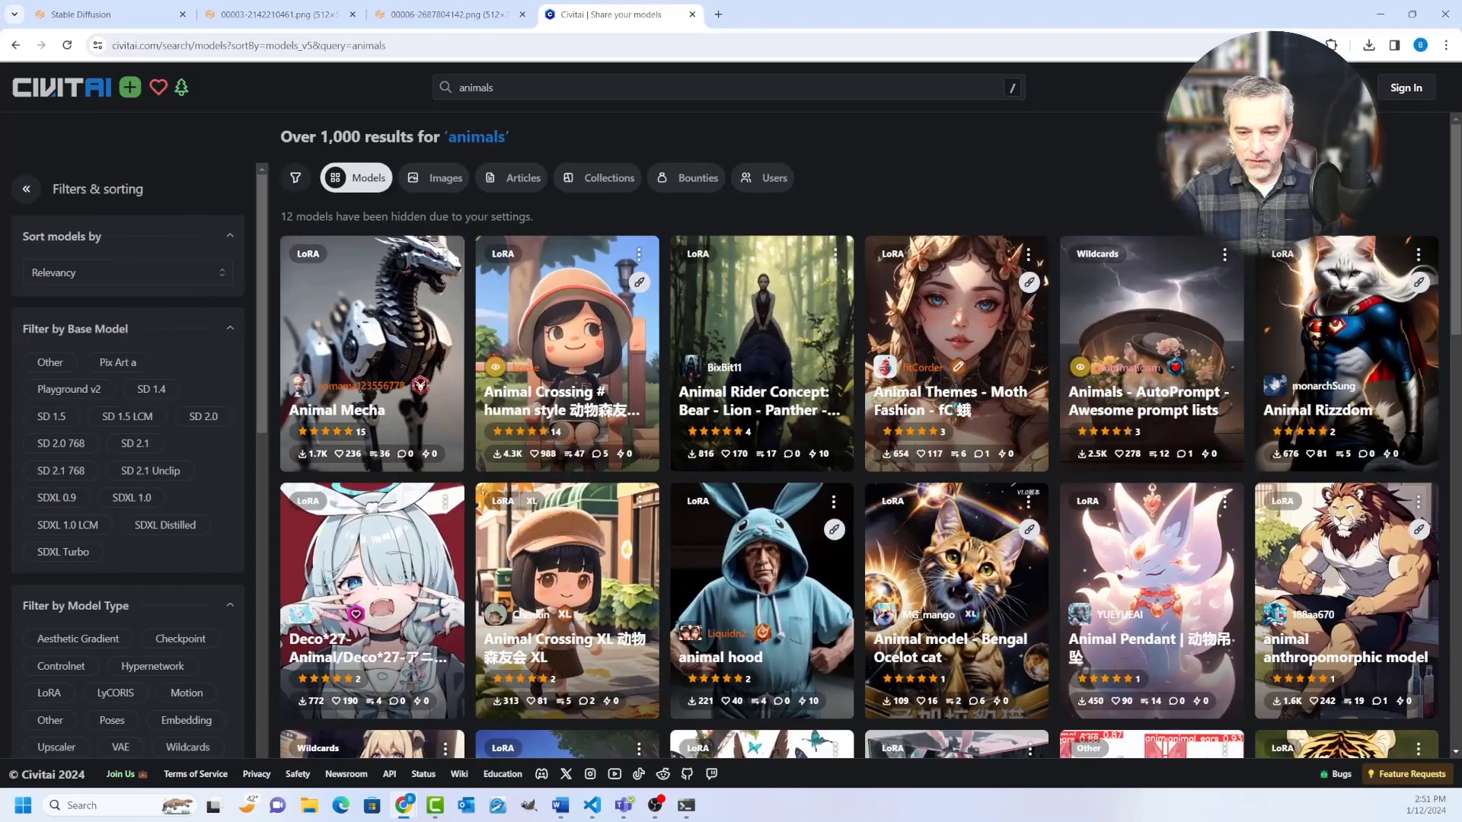
pyautogui.click(181, 638)
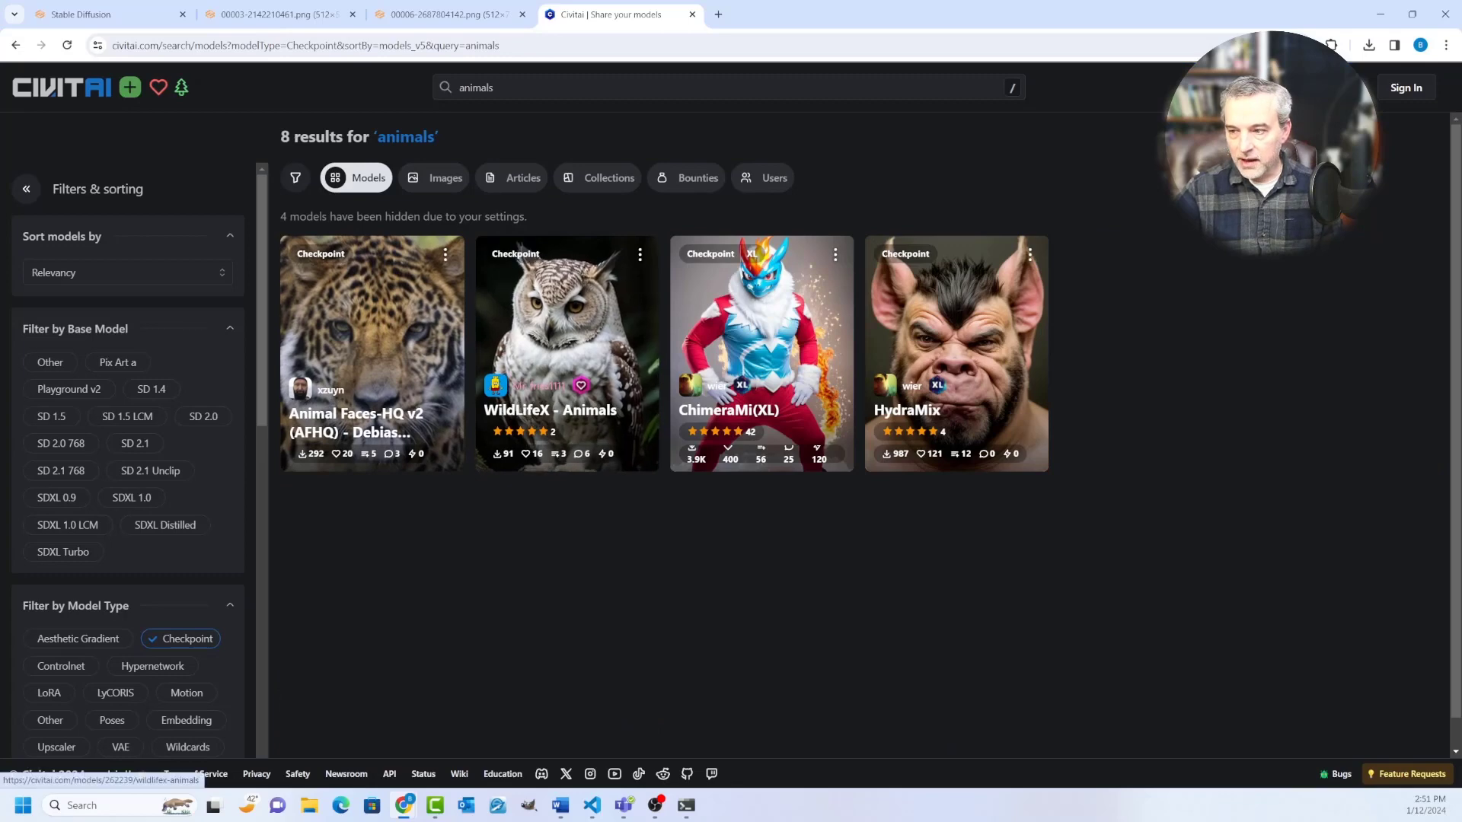
# Step: Try searching the checkpoint models for "dogs", and return the search to "animals"
pyautogui.write('/')
pyautogui.write('dogs')
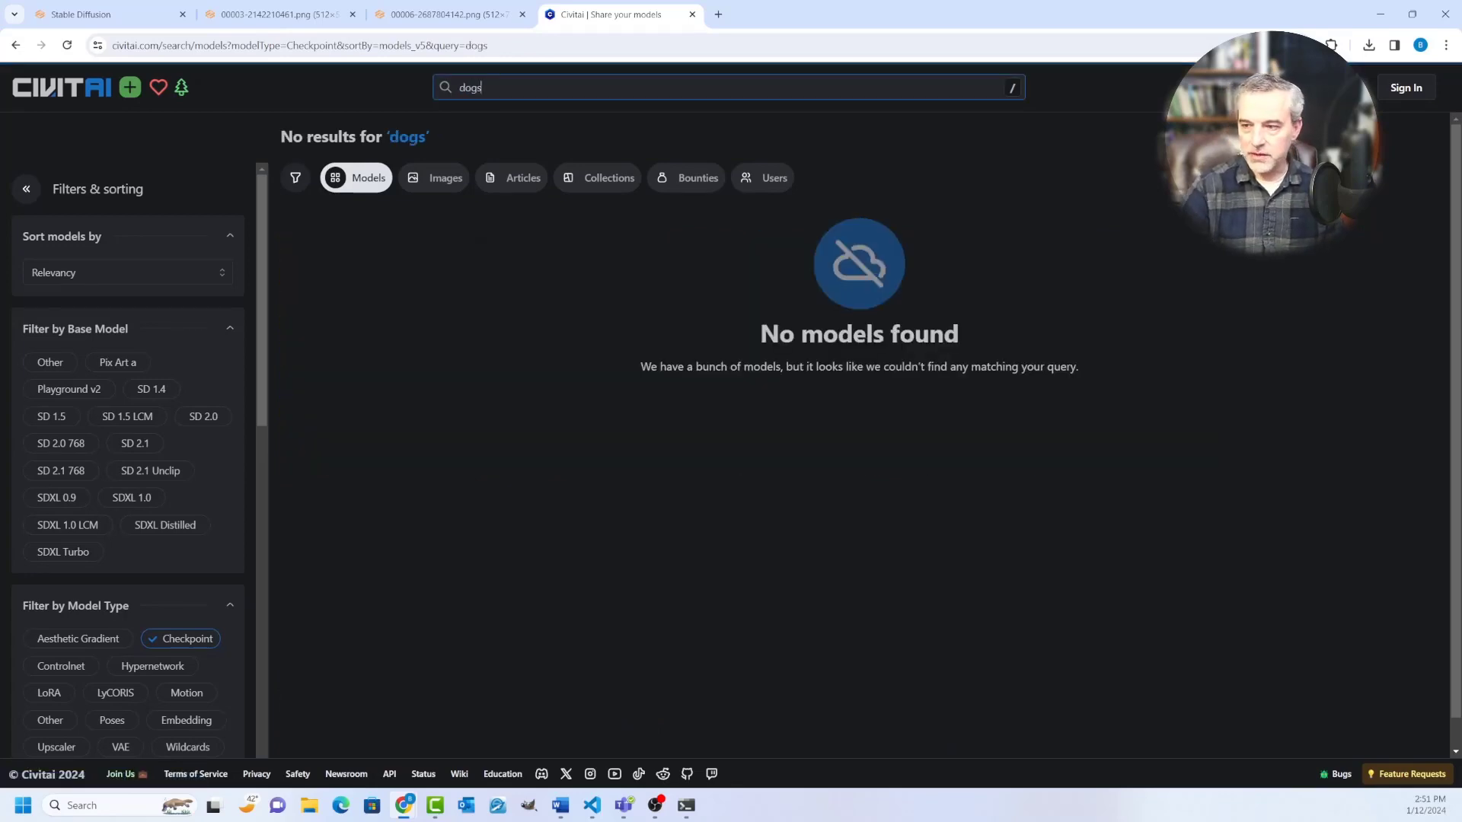
pyautogui.hotkey('ctrl', 'a')
pyautogui.write('animal')
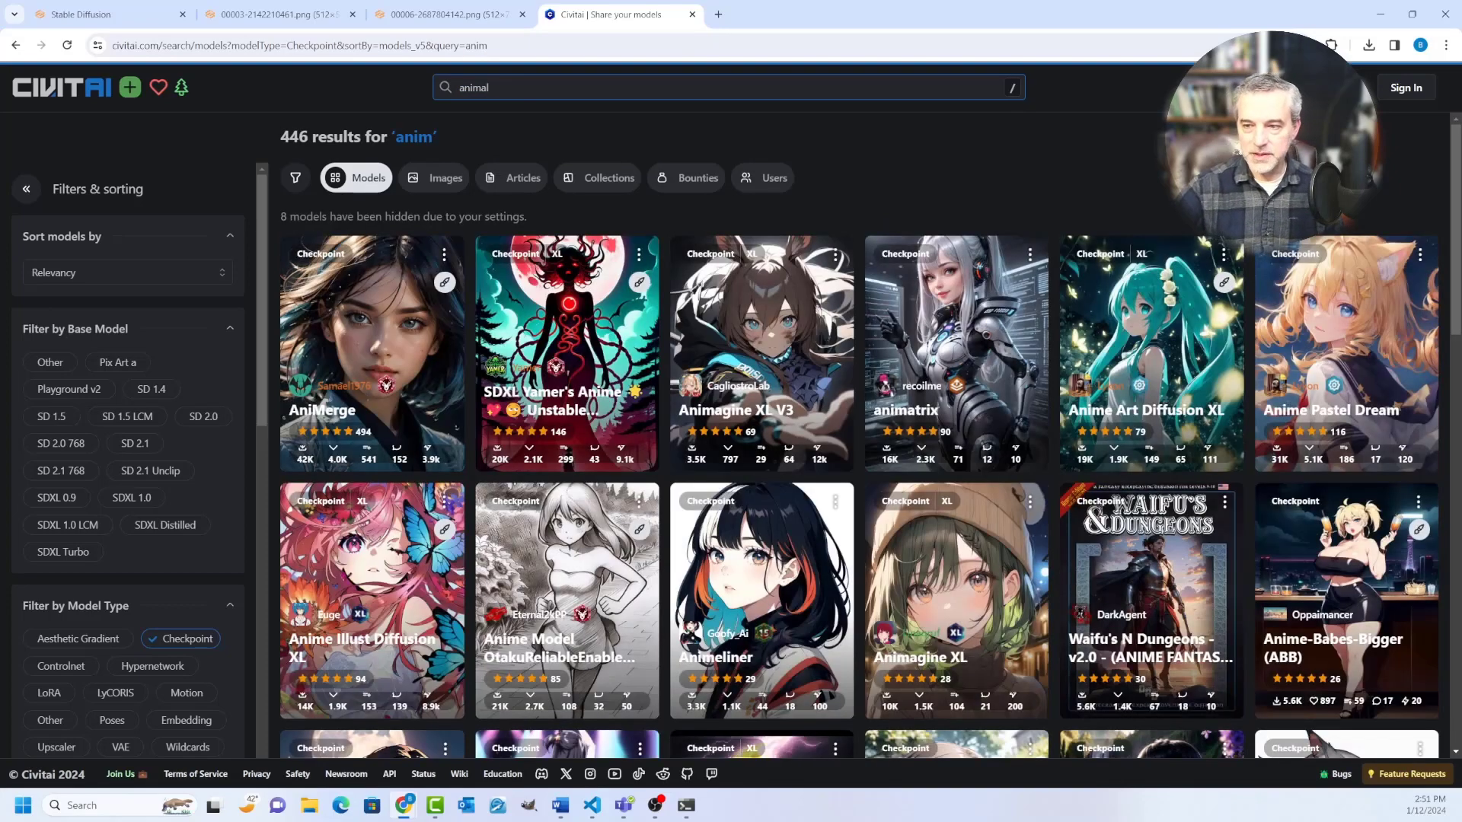
pyautogui.write('s')
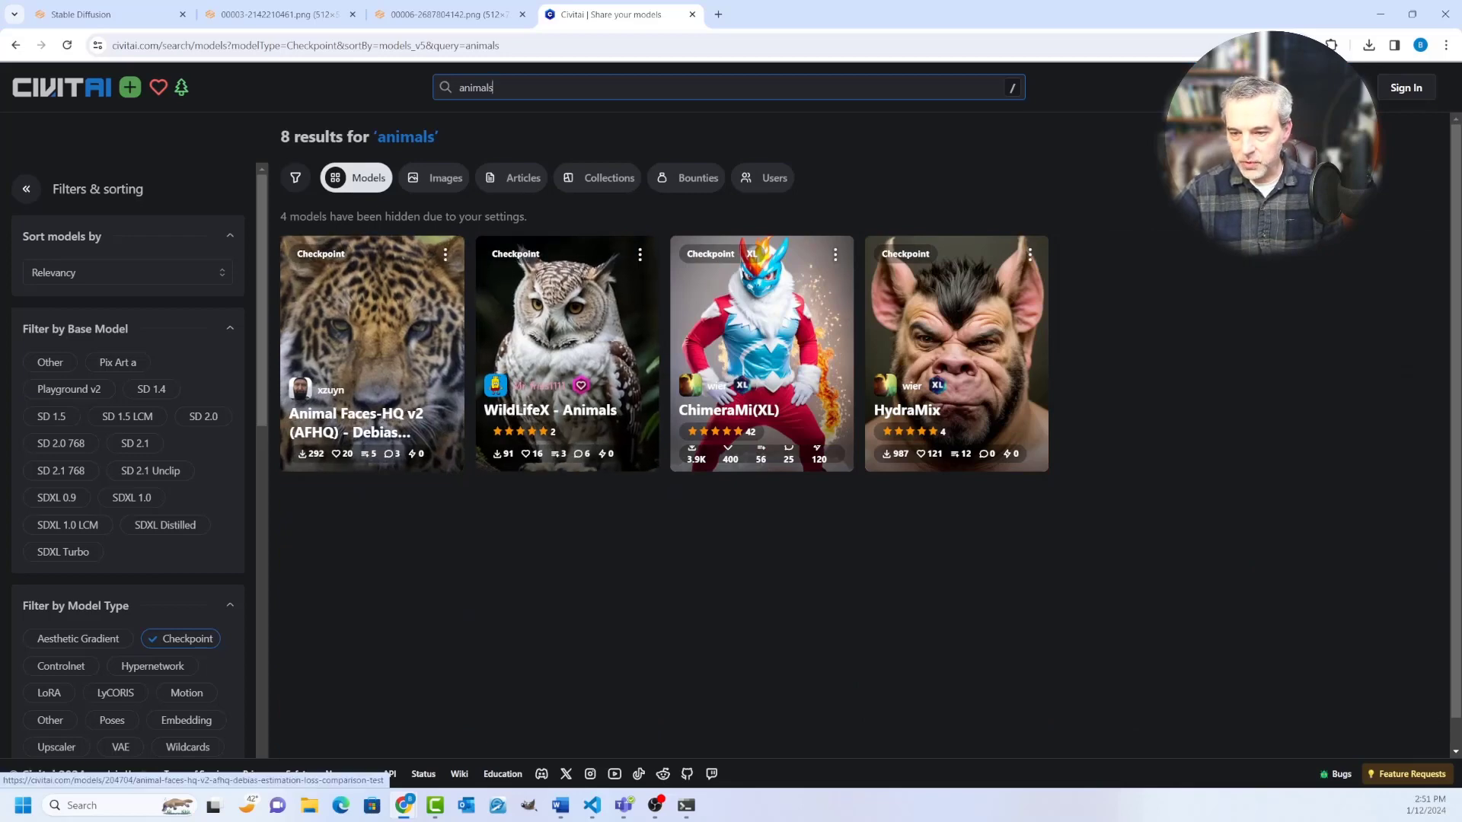
# Step: Open the Animal Faces-HQ v2 (AFHQ) checkpoint's page in a separate browser tab
pyautogui.rightClick(385, 312)
pyautogui.click(426, 326)
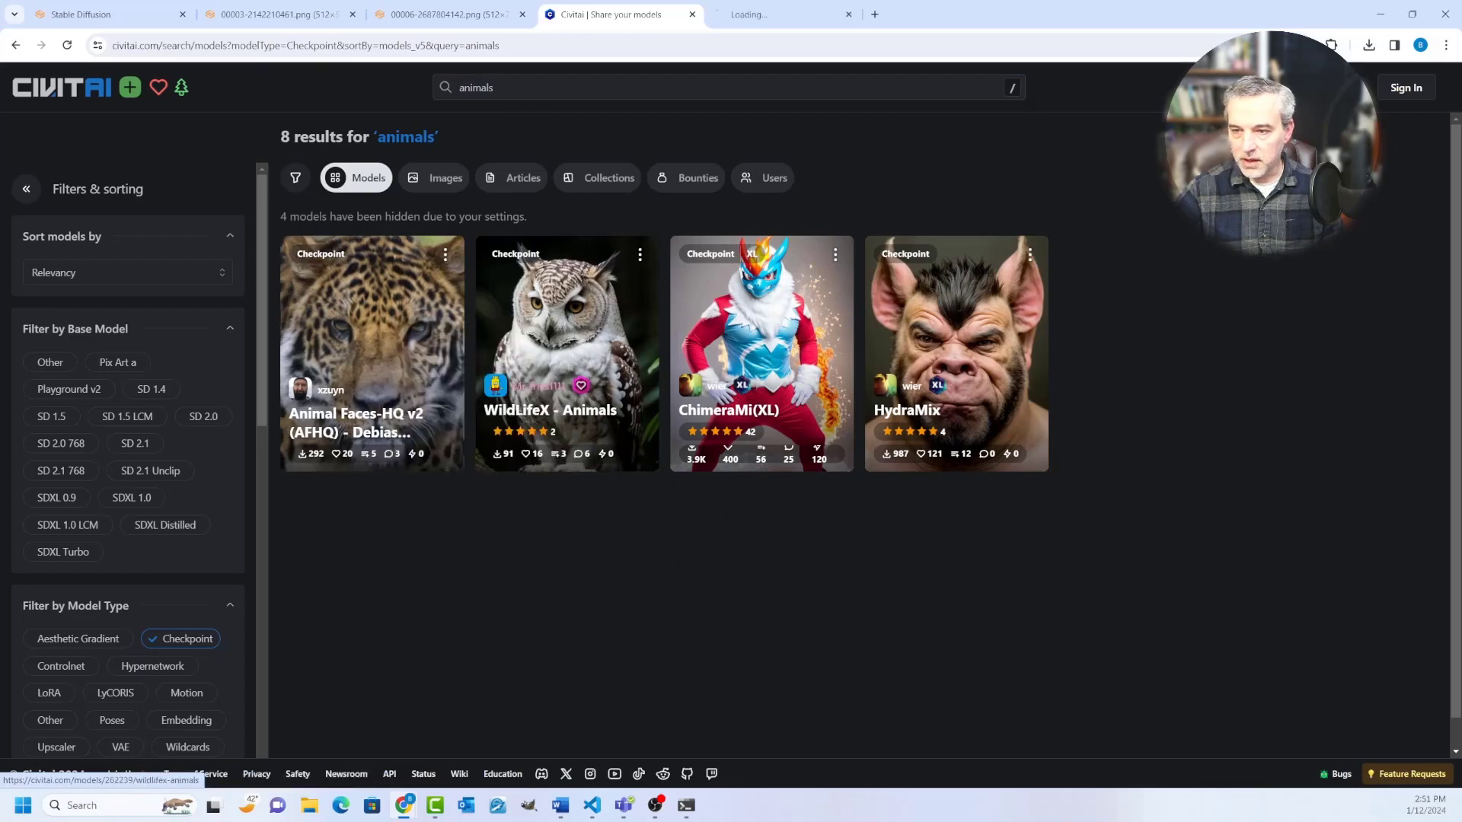
# Step: Open the WildLifeX - Animals checkpoint's page in a separate browser tab and look over the Animal Faces-HQ v2 page
pyautogui.rightClick(572, 313)
pyautogui.click(609, 329)
pyautogui.hotkey('ctrl', 'Tab')
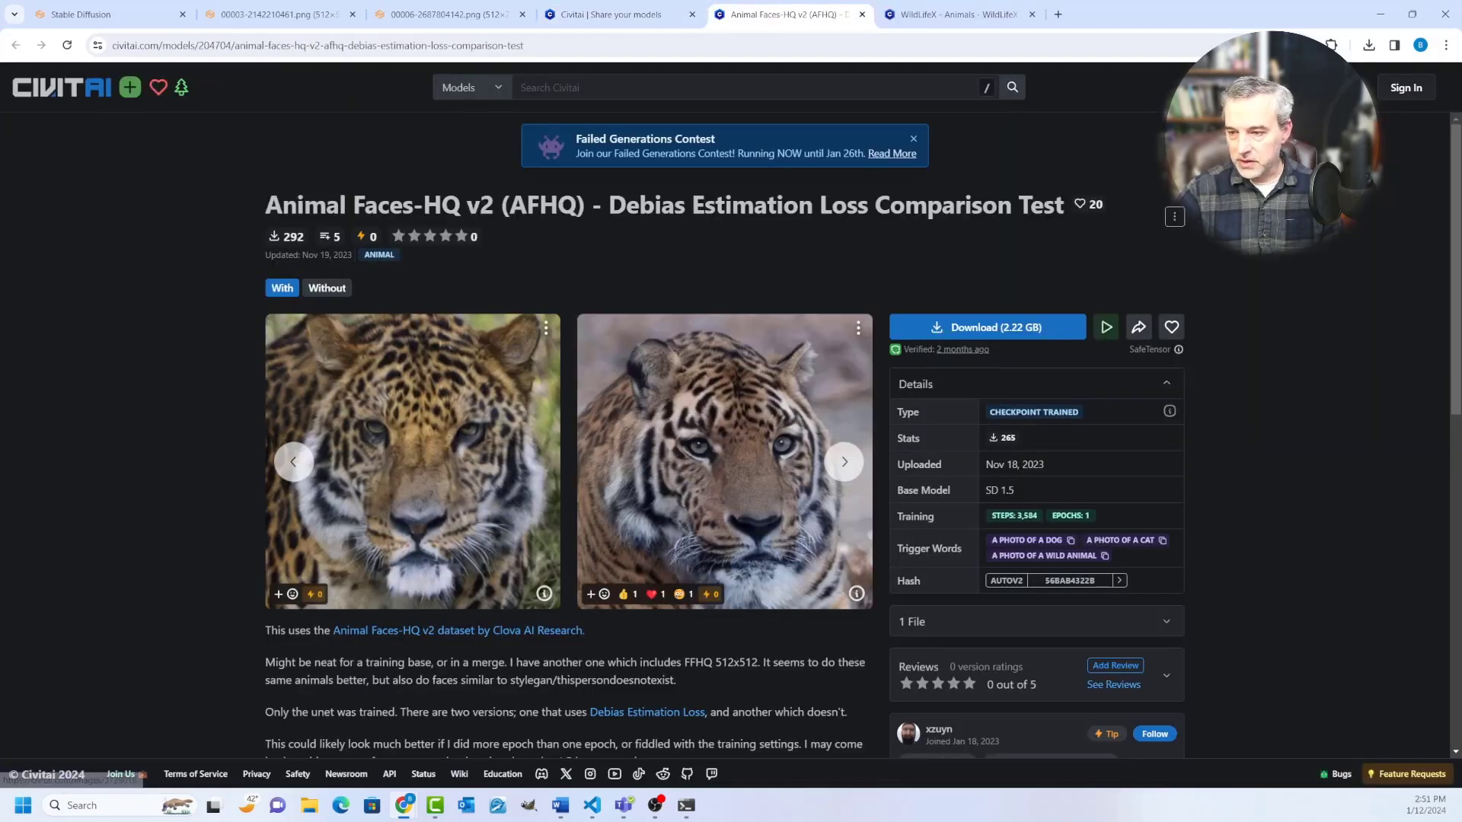
pyautogui.scroll(-5, 731, 457)
pyautogui.scroll(3, 731, 456)
pyautogui.scroll(2, 569, 449)
# Step: Review the WildLifeX - Animals page, including its sample images, description, suggested resources and discussion
pyautogui.hotkey('ctrl', 'Tab')
pyautogui.scroll(-3, 570, 449)
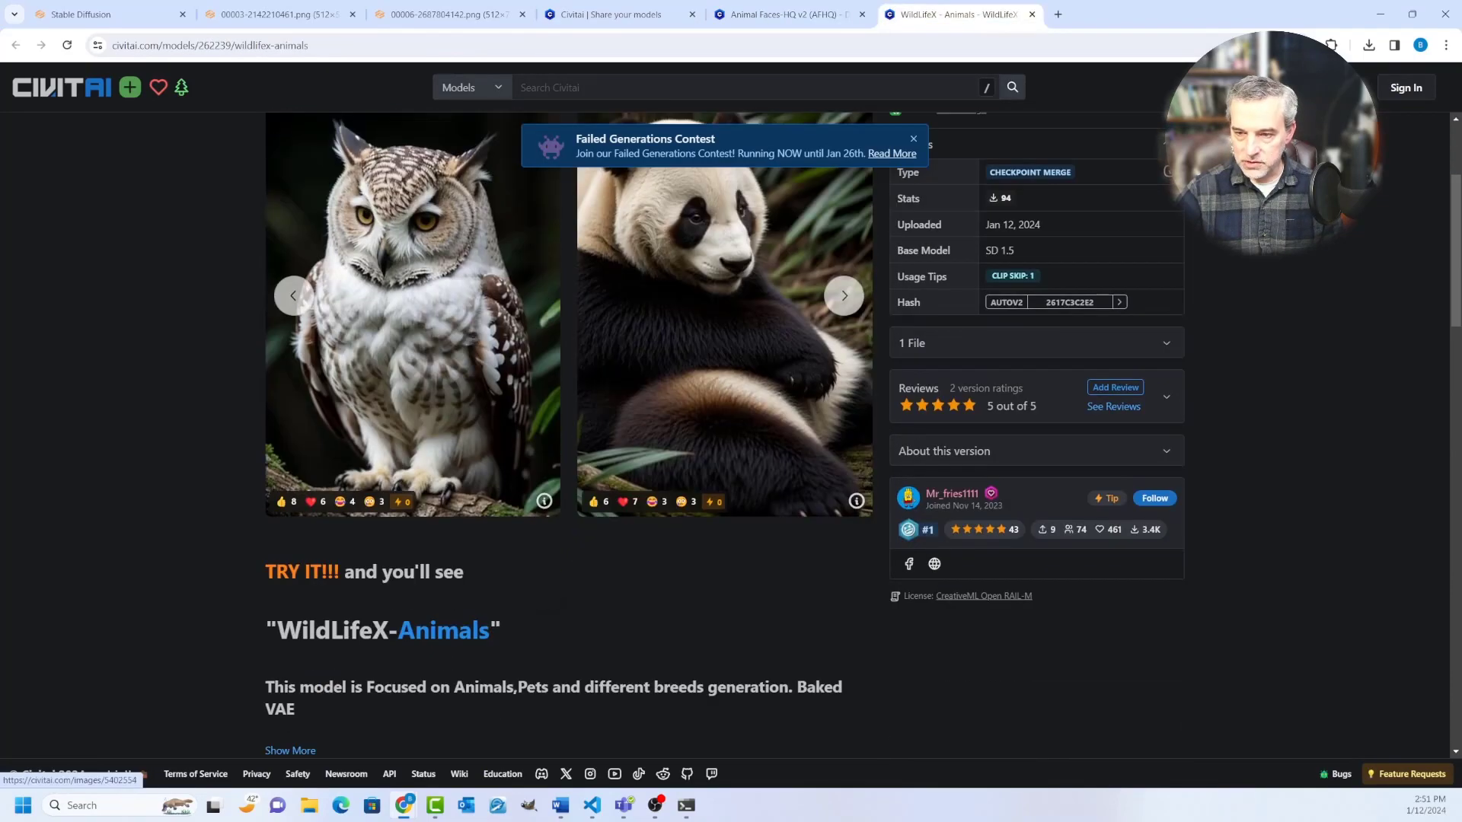
pyautogui.scroll(-6, 569, 449)
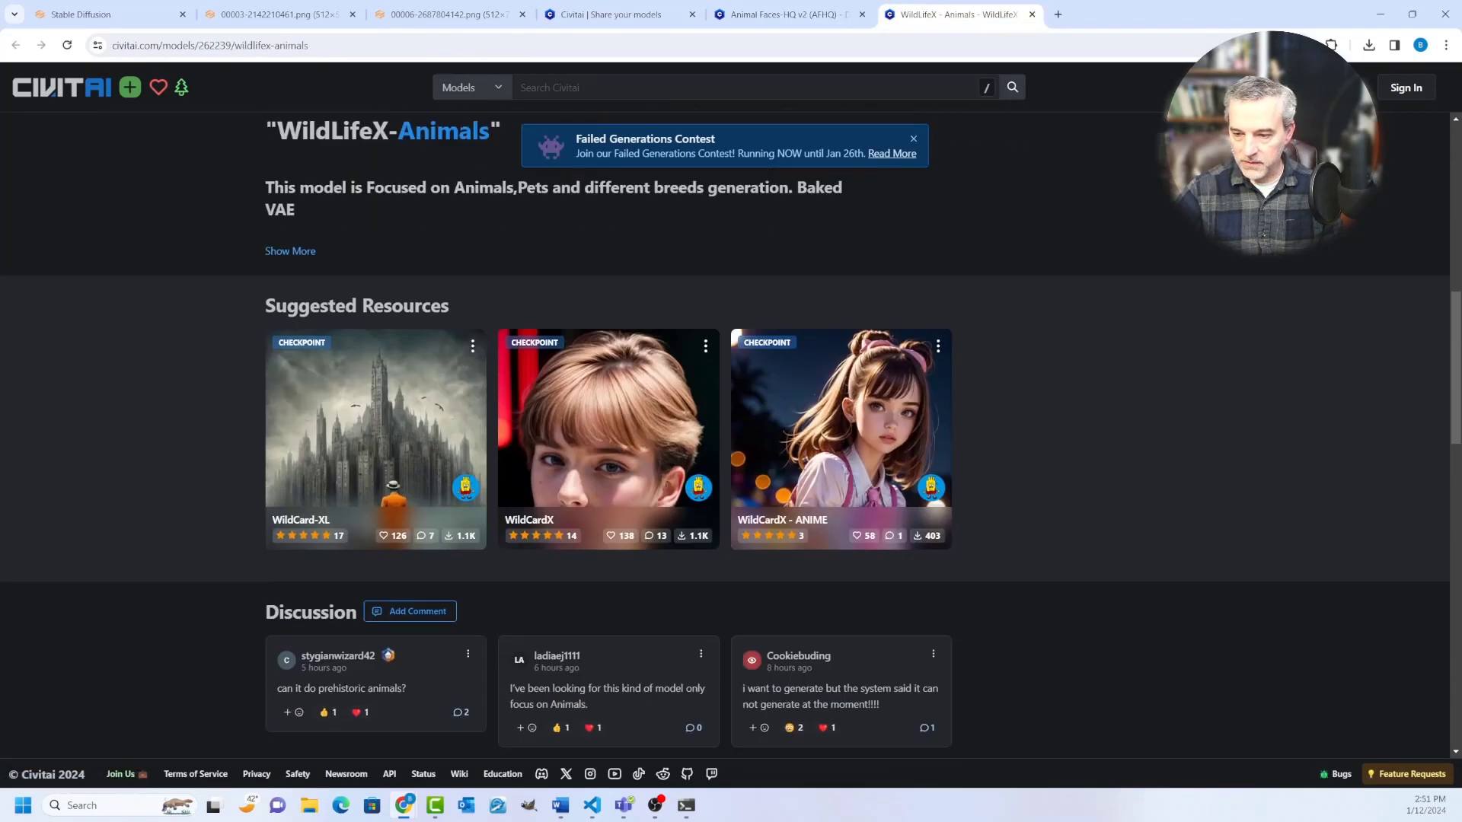
pyautogui.scroll(9, 570, 449)
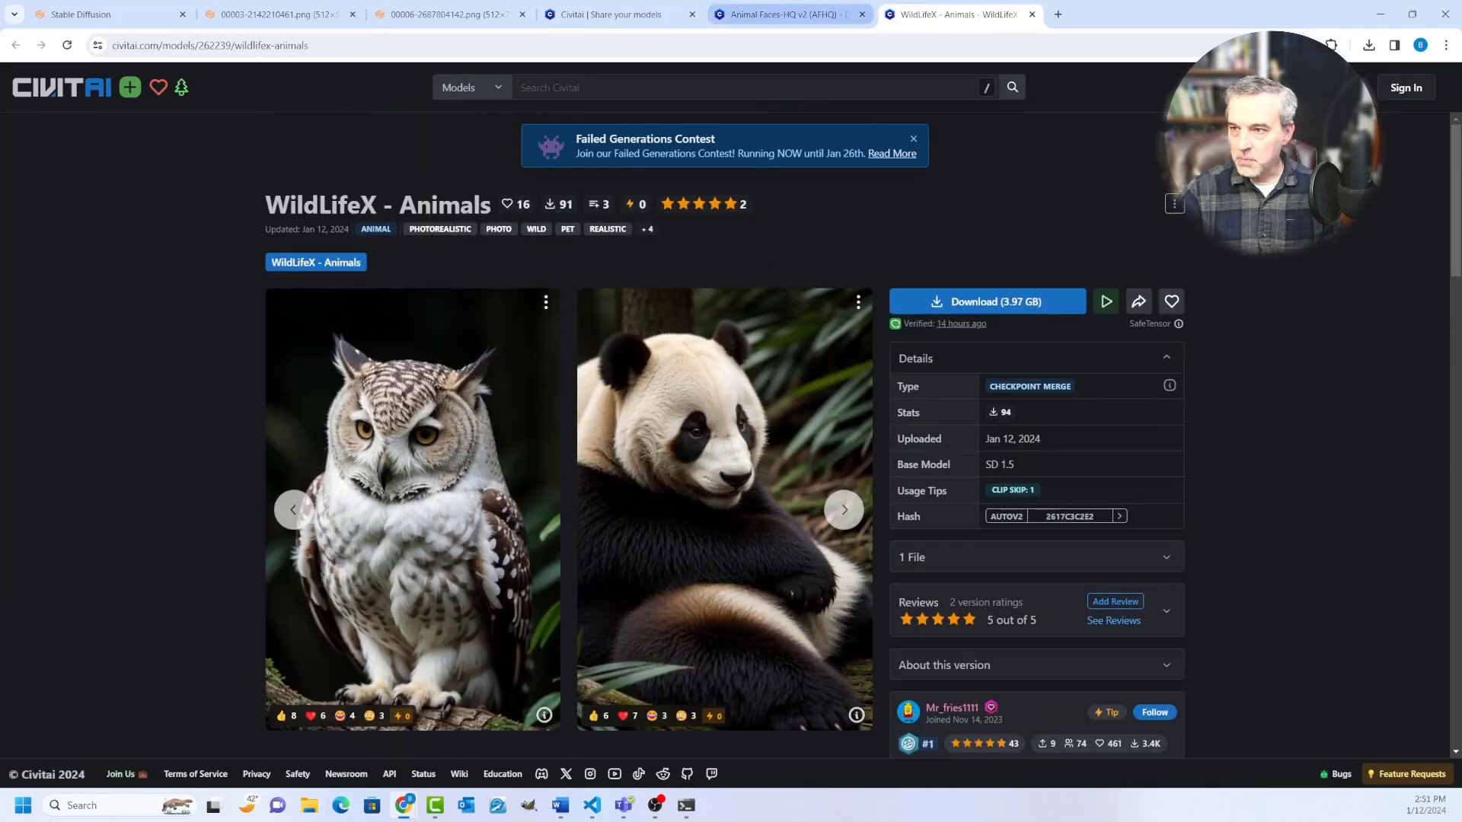
# Step: Download the Animal Faces-HQ v2 (AFHQ) checkpoint from its model page and check the browser's recent downloads
pyautogui.hotkey('ctrl', 'shift', 'Tab')
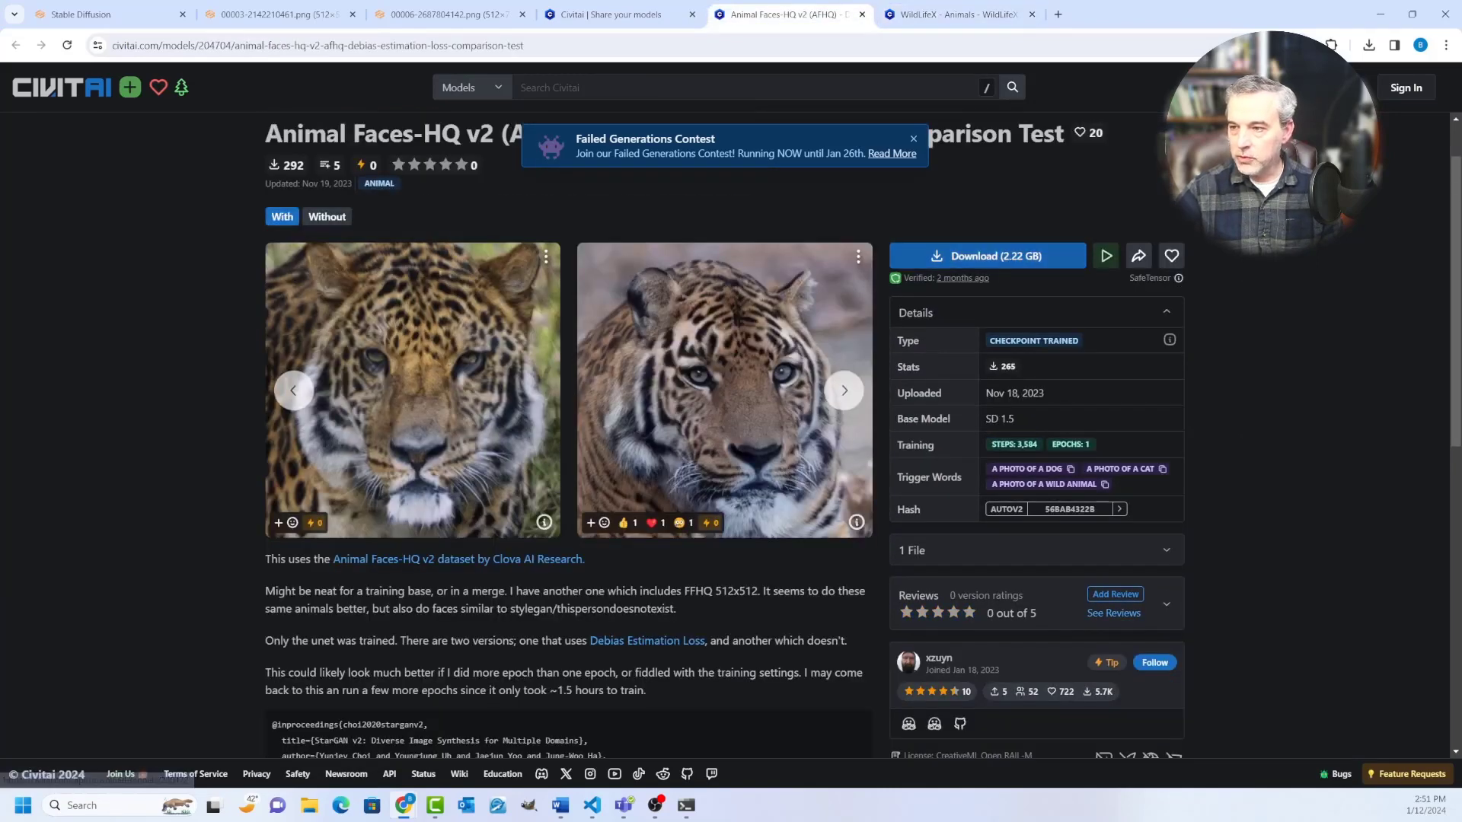
pyautogui.hotkey('ctrl', 'Tab')
pyautogui.hotkey('ctrl', 'shift', 'Tab')
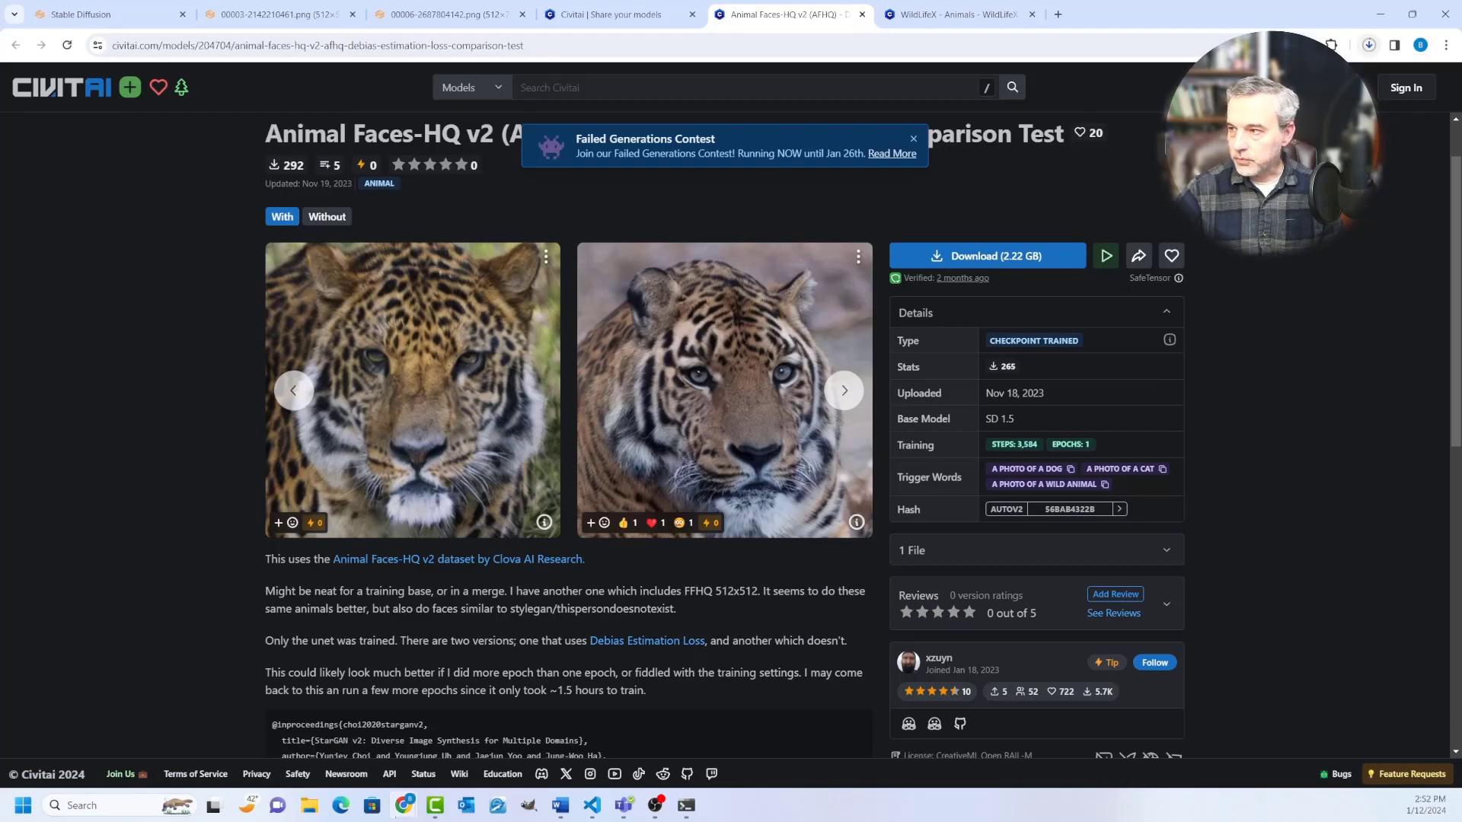
pyautogui.click(1368, 44)
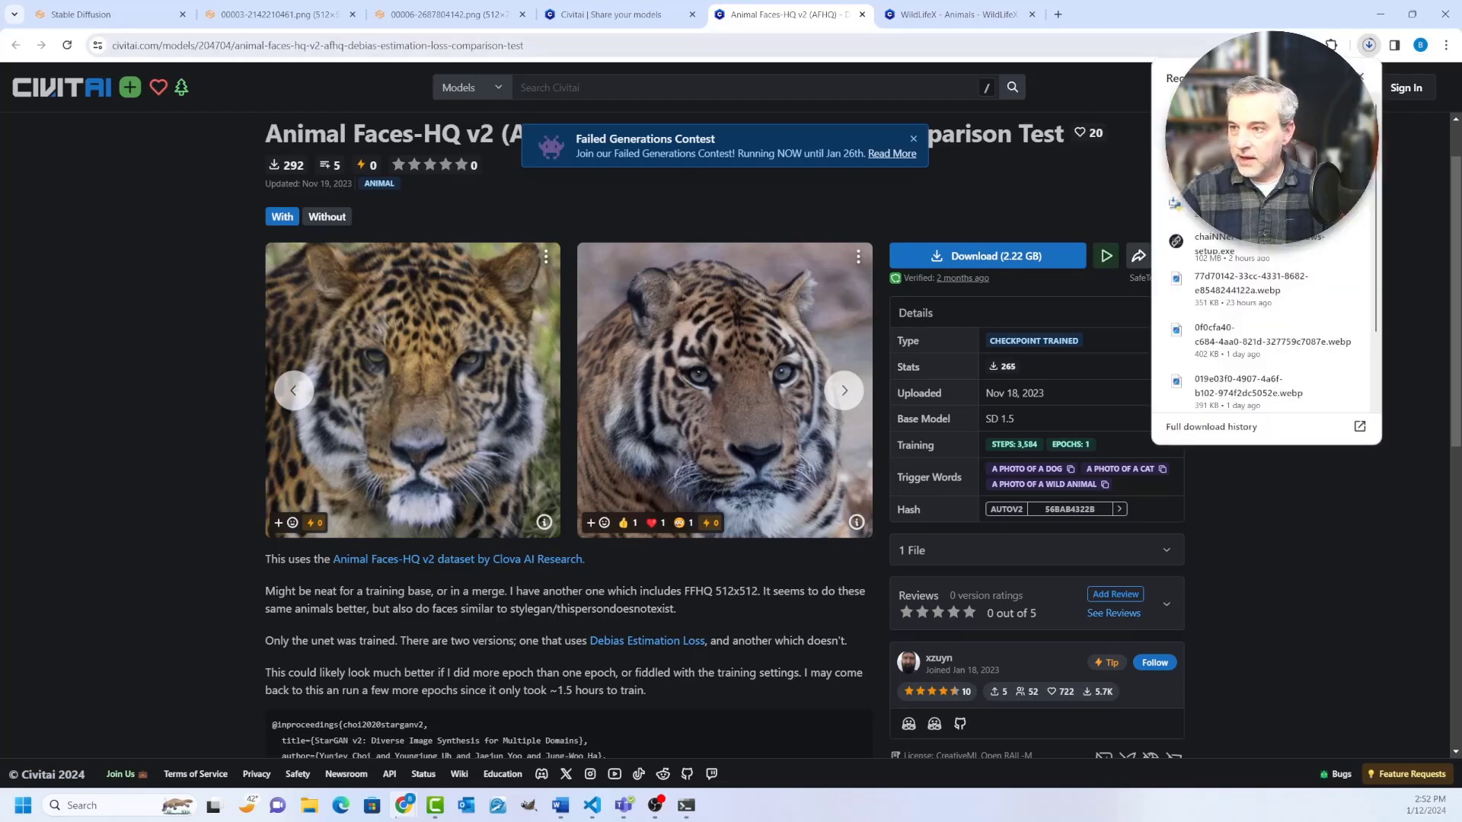
# Step: Download the WildLifeX - Animals checkpoint, signing in to Civitai with Google to allow the download
pyautogui.hotkey('ctrl', 'Tab')
pyautogui.click(987, 301)
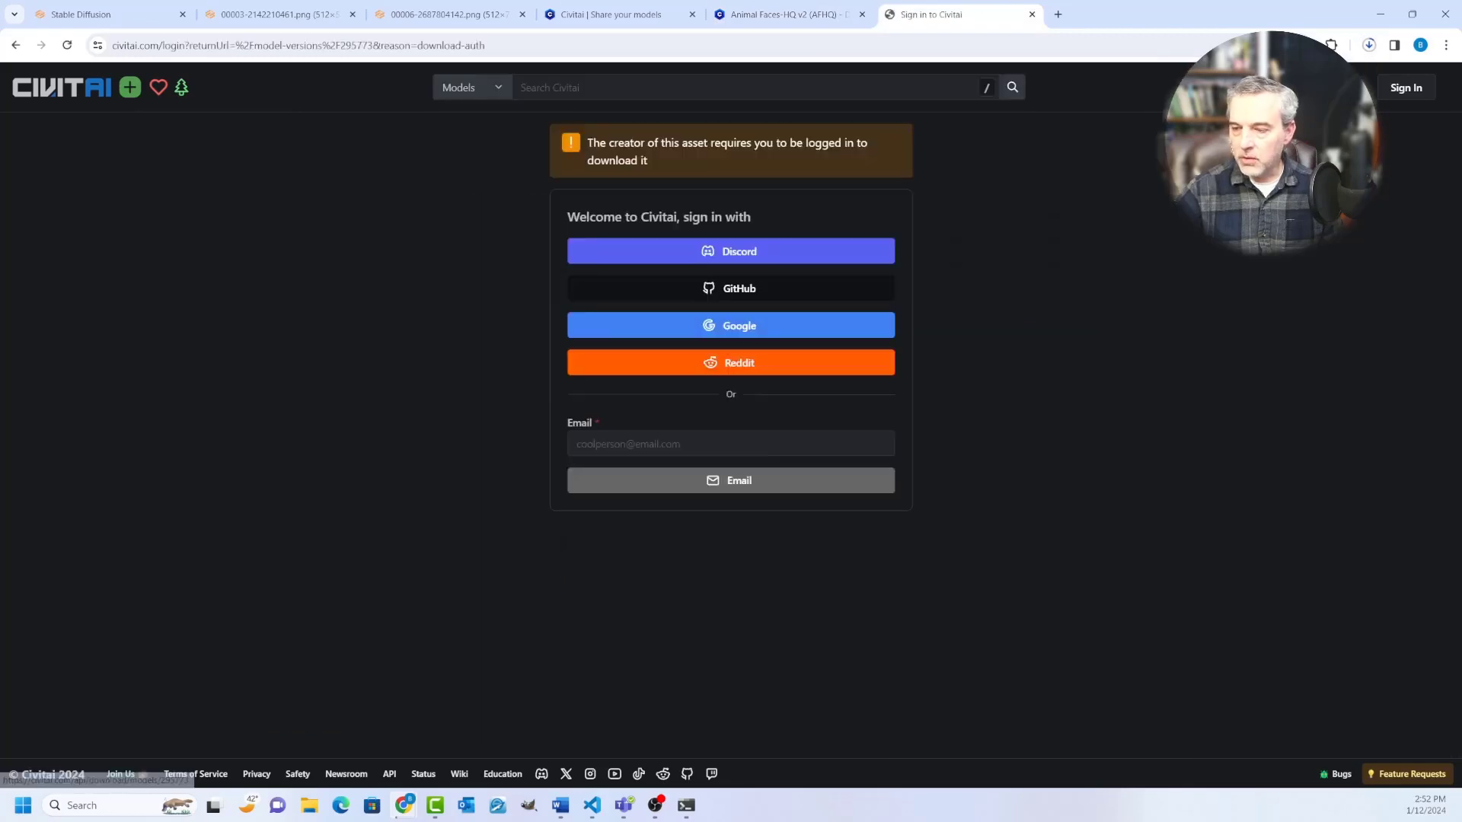
pyautogui.hotkey('alt', 'Left')
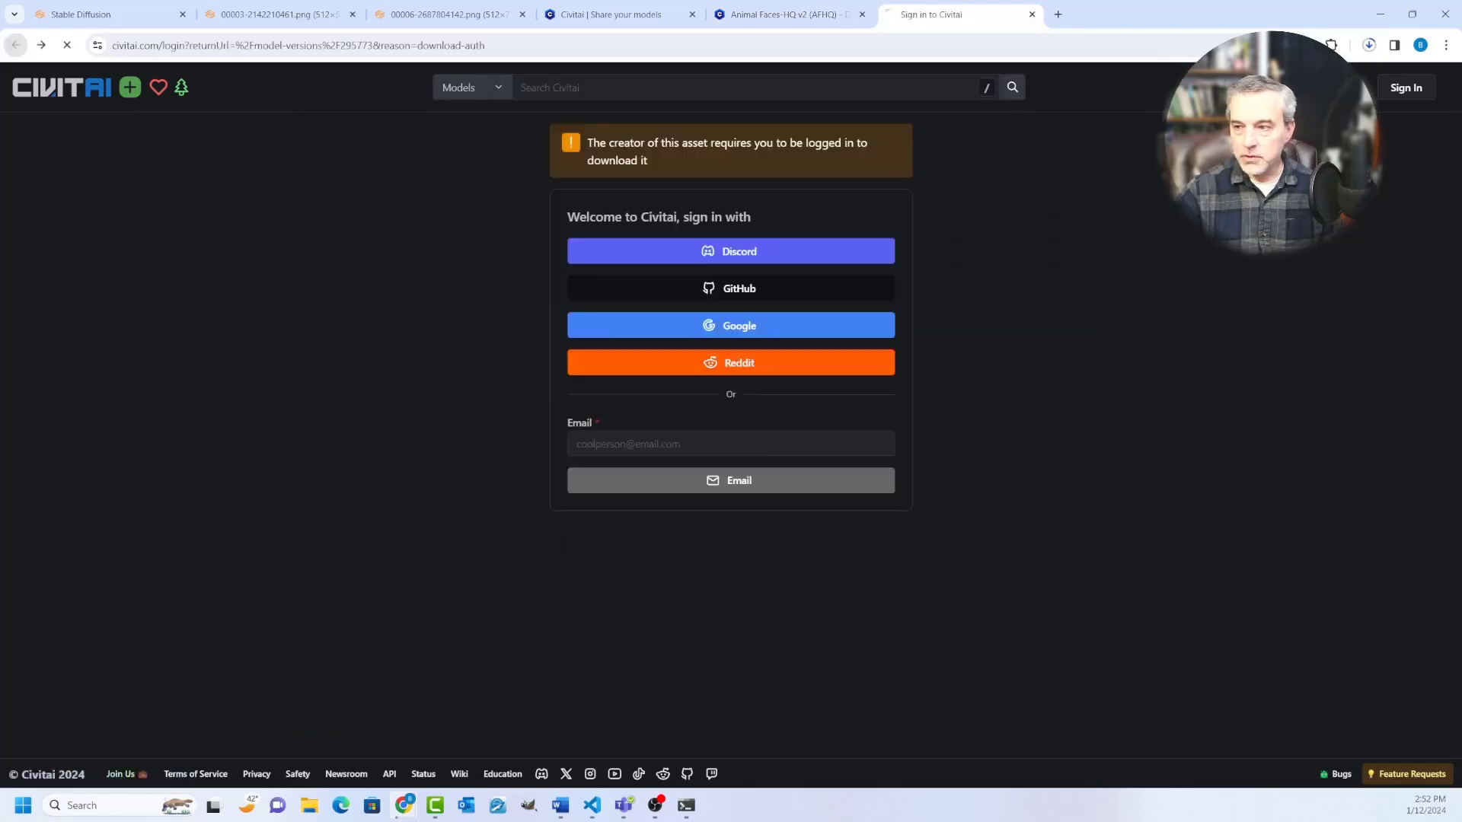
pyautogui.click(987, 301)
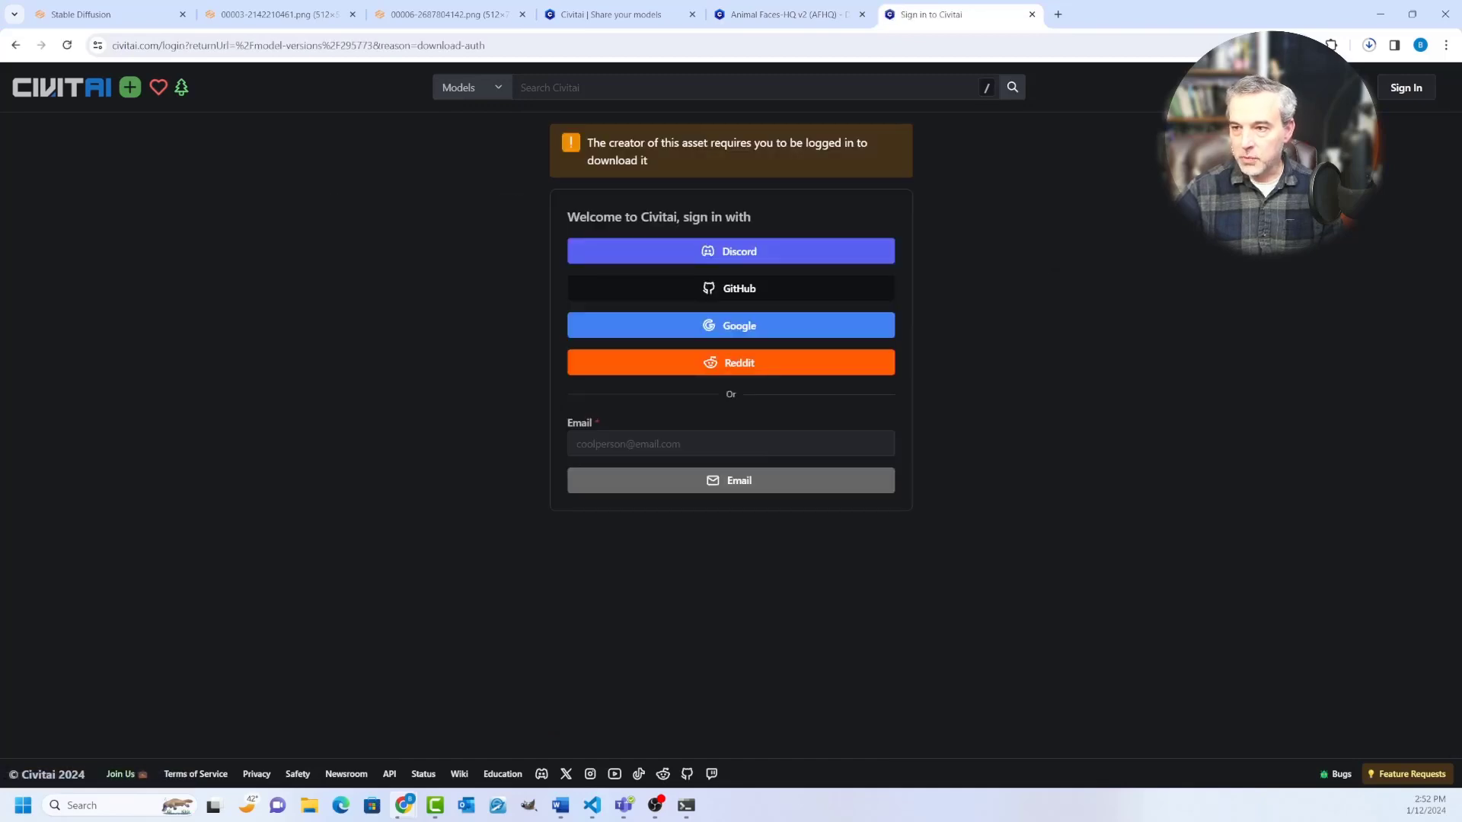
pyautogui.click(731, 326)
pyautogui.moveTo(944, 14); pyautogui.dragTo(0, 69)
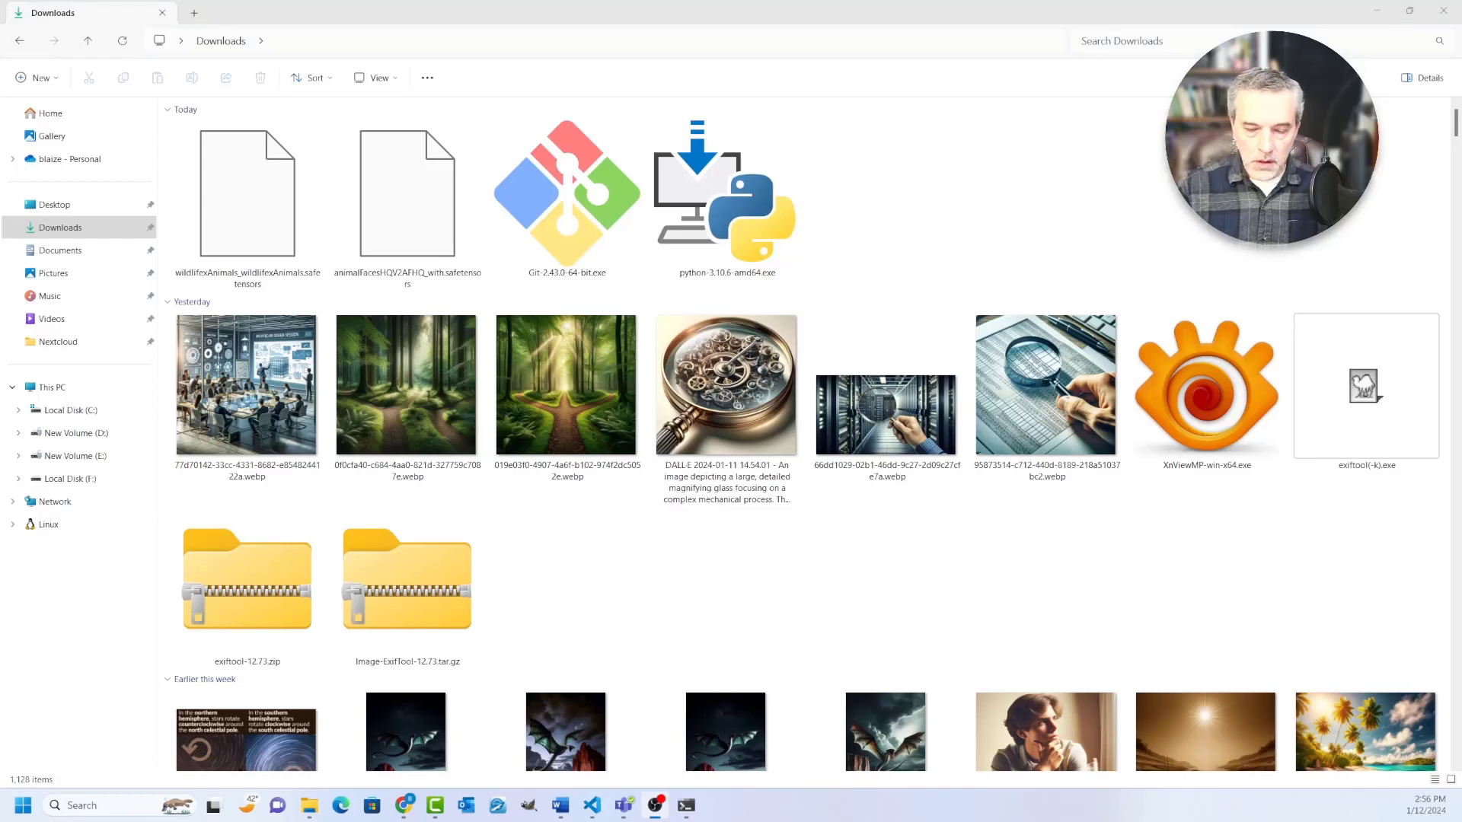
# Step: Cut the wildlifexAnimals and animalFacesHQV2AFHQ safetensors files from the Downloads folder
pyautogui.click(247, 205)
pyautogui.click(248, 205)
pyautogui.keyDown('ctrl'); pyautogui.click(407, 205); pyautogui.keyUp('ctrl')
pyautogui.hotkey('ctrl', 'x')
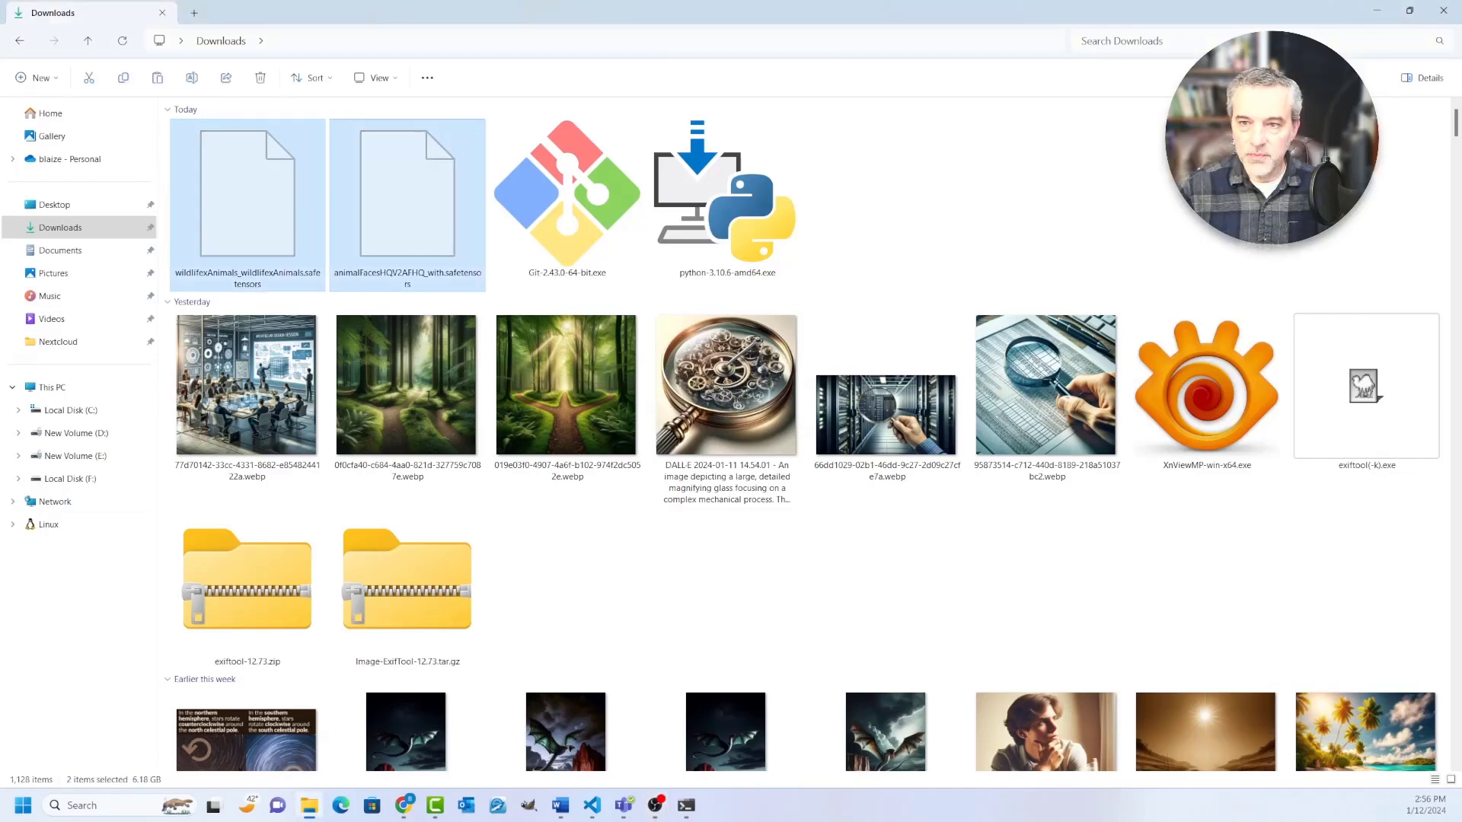
# Step: Go to the models\Stable-diffusion folder inside C:\stable-diffusion-webui
pyautogui.hotkey('alt', 'd')
pyautogui.write('c:\\')
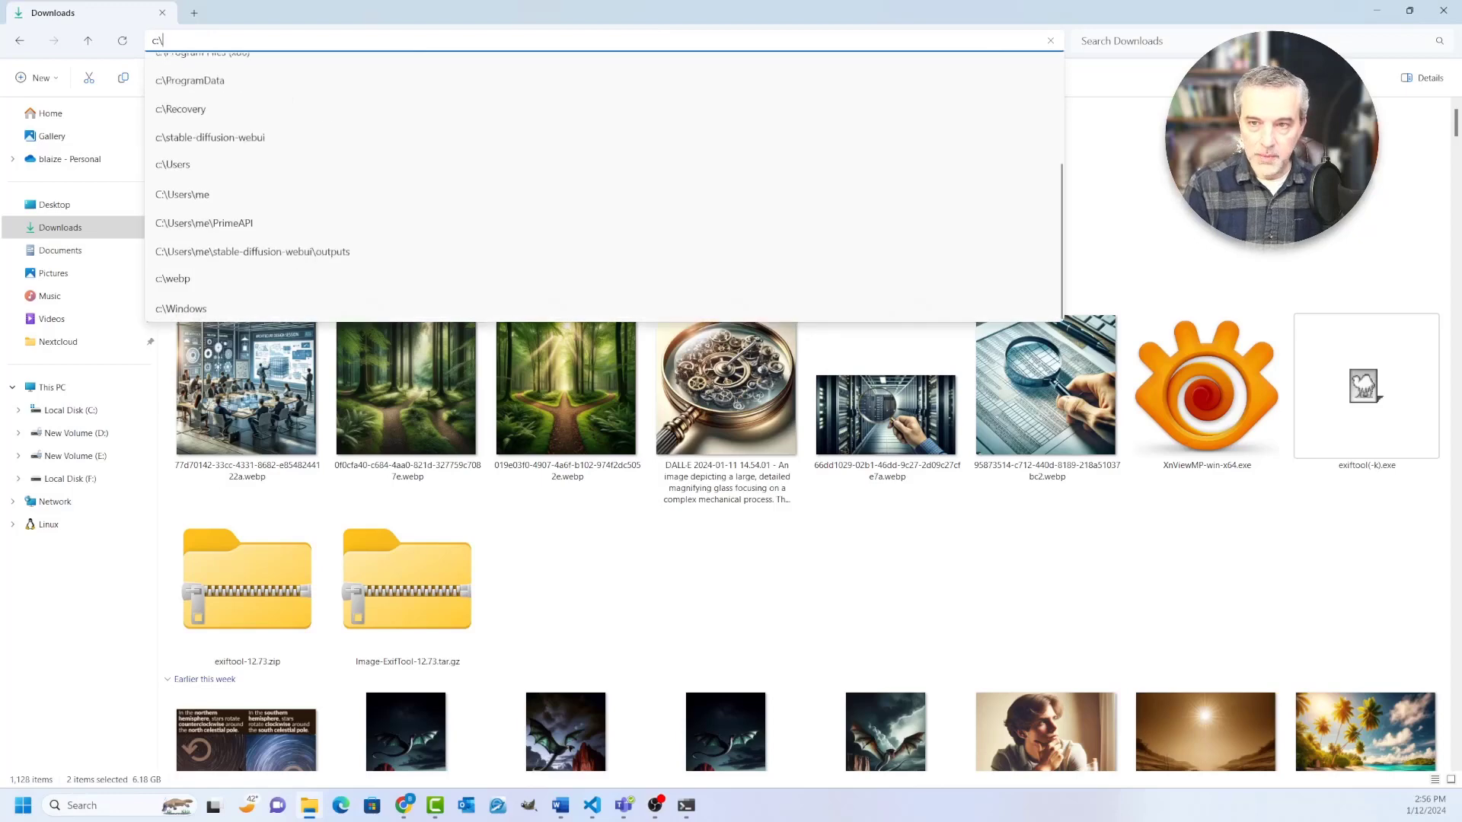
pyautogui.write('st')
pyautogui.press('Down')
pyautogui.press('Return')
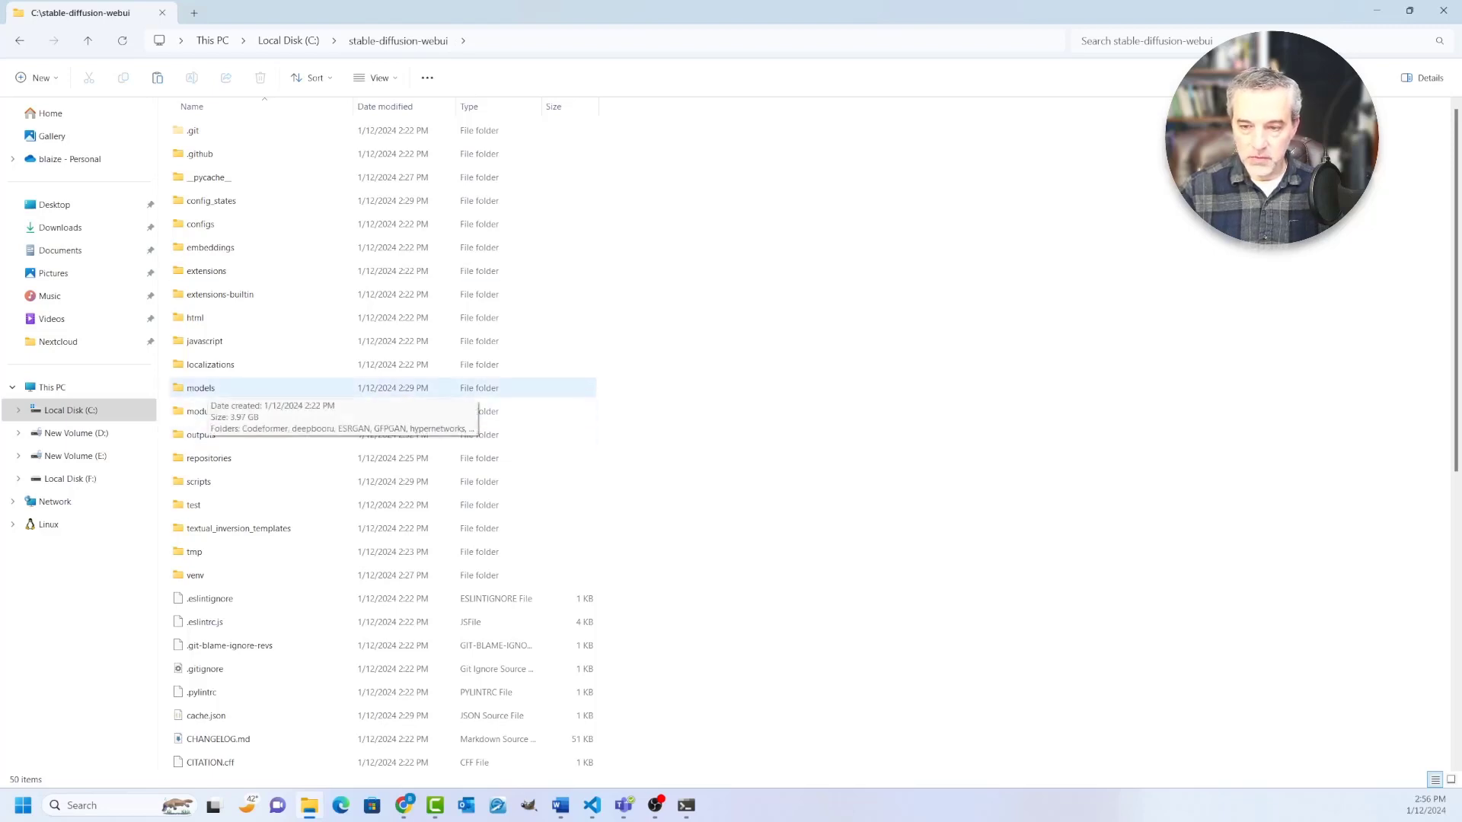
pyautogui.doubleClick(201, 388)
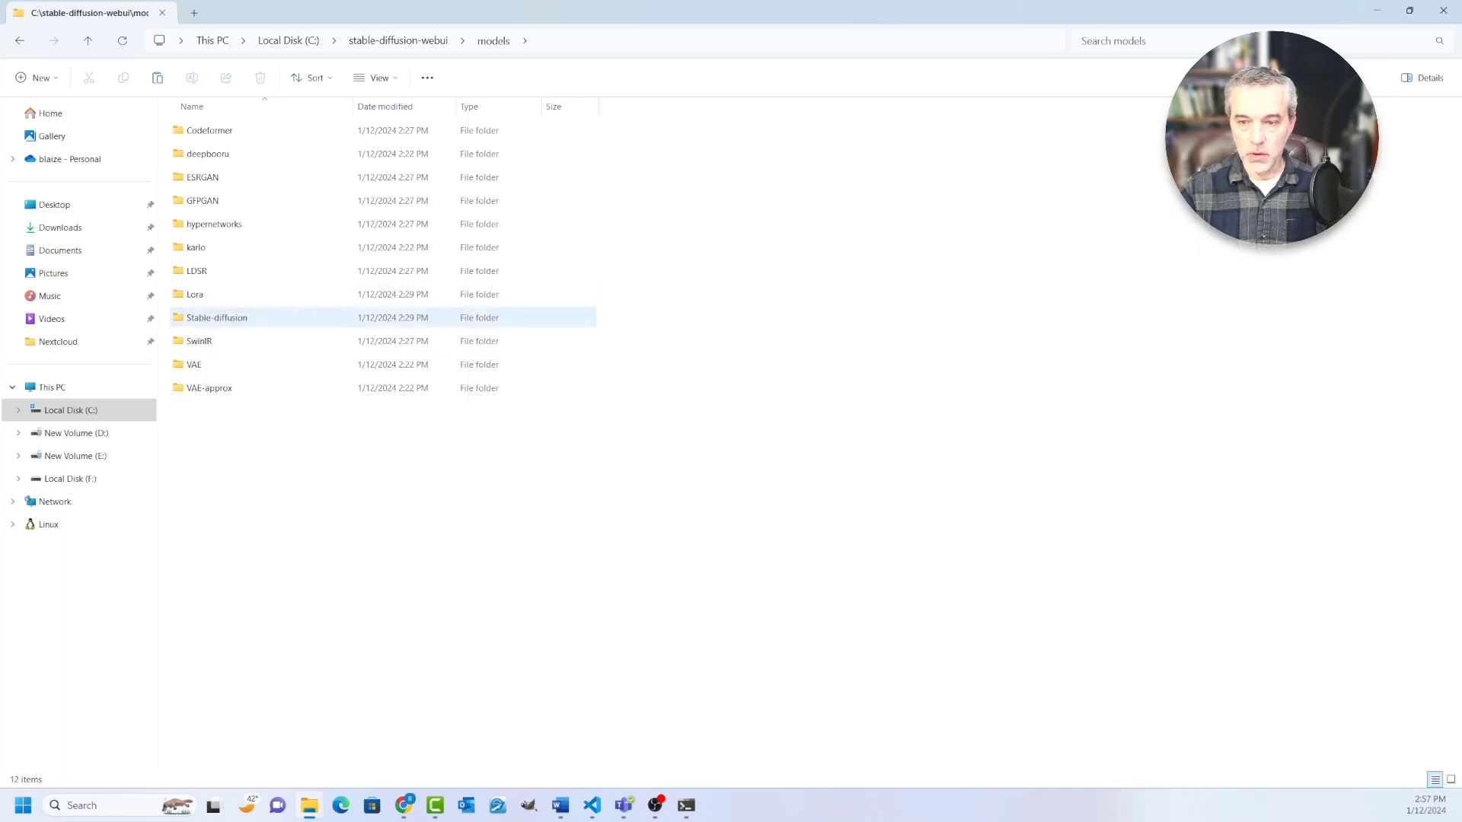
pyautogui.doubleClick(221, 317)
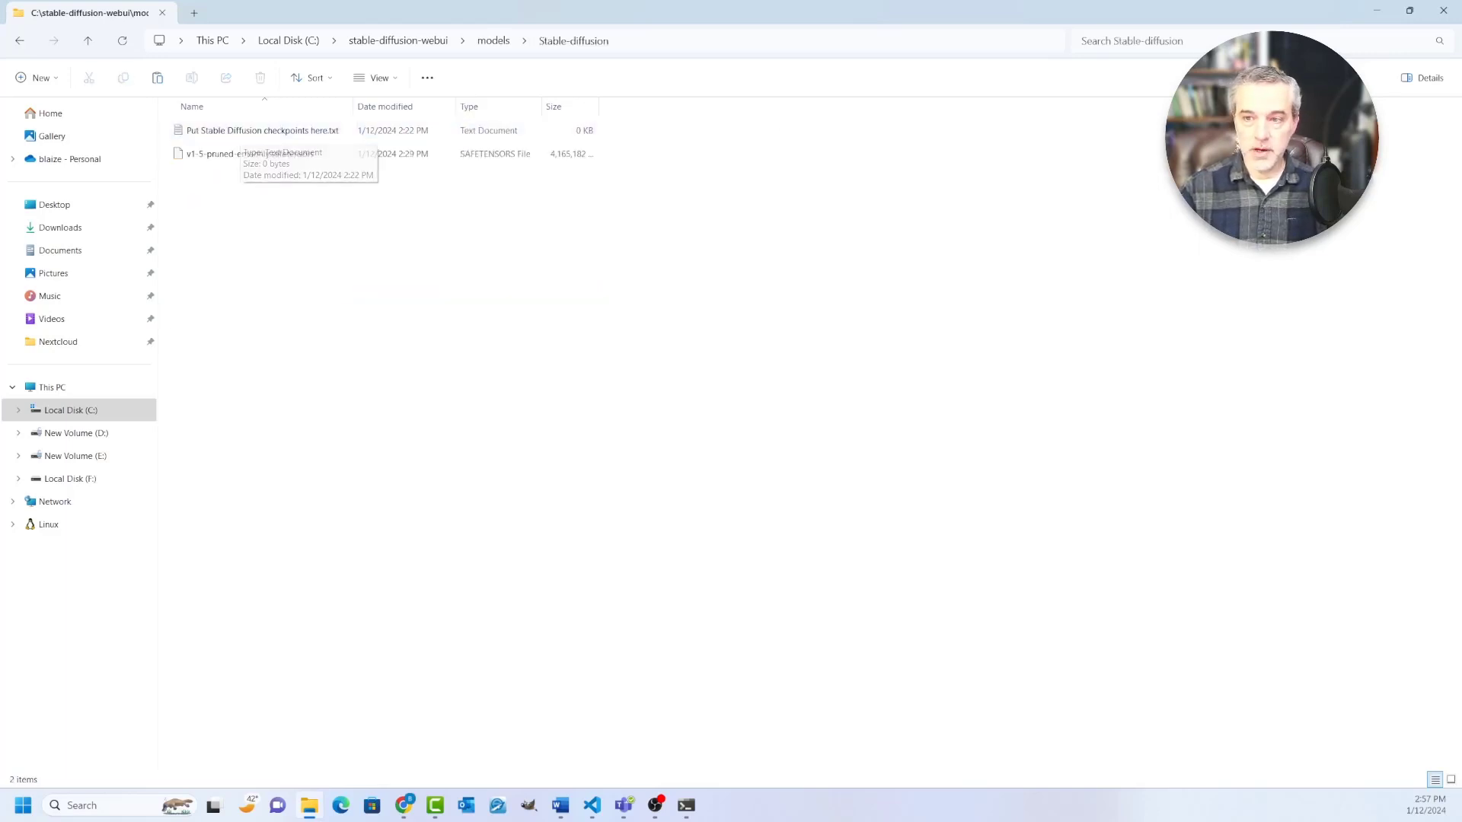
# Step: Paste the two cut checkpoint files into the Stable-diffusion folder alongside v1-5-pruned-emaonly.safetensors
pyautogui.click(258, 154)
pyautogui.click(305, 266)
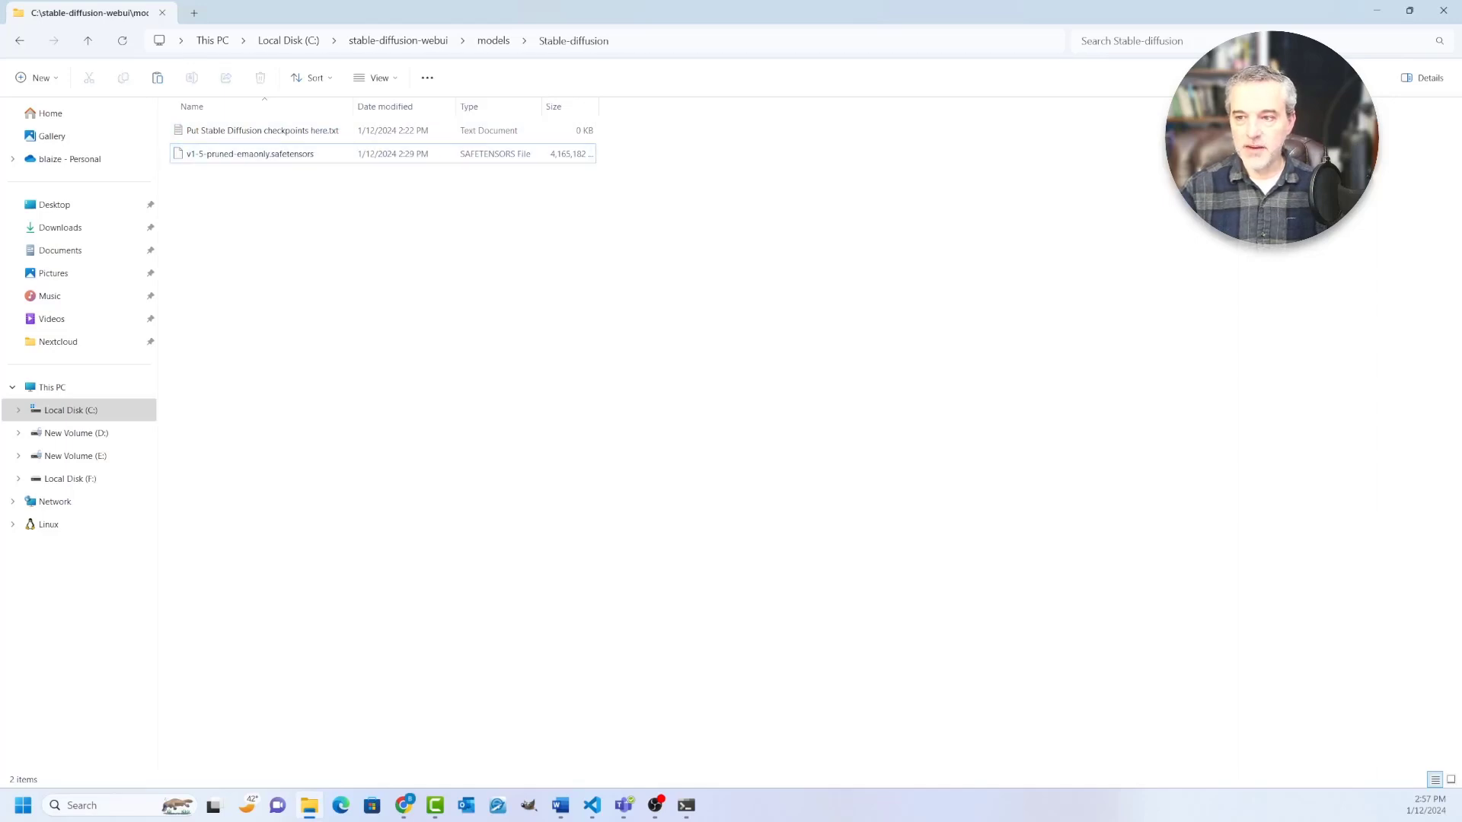
pyautogui.hotkey('ctrl', 'v')
pyautogui.click(381, 305)
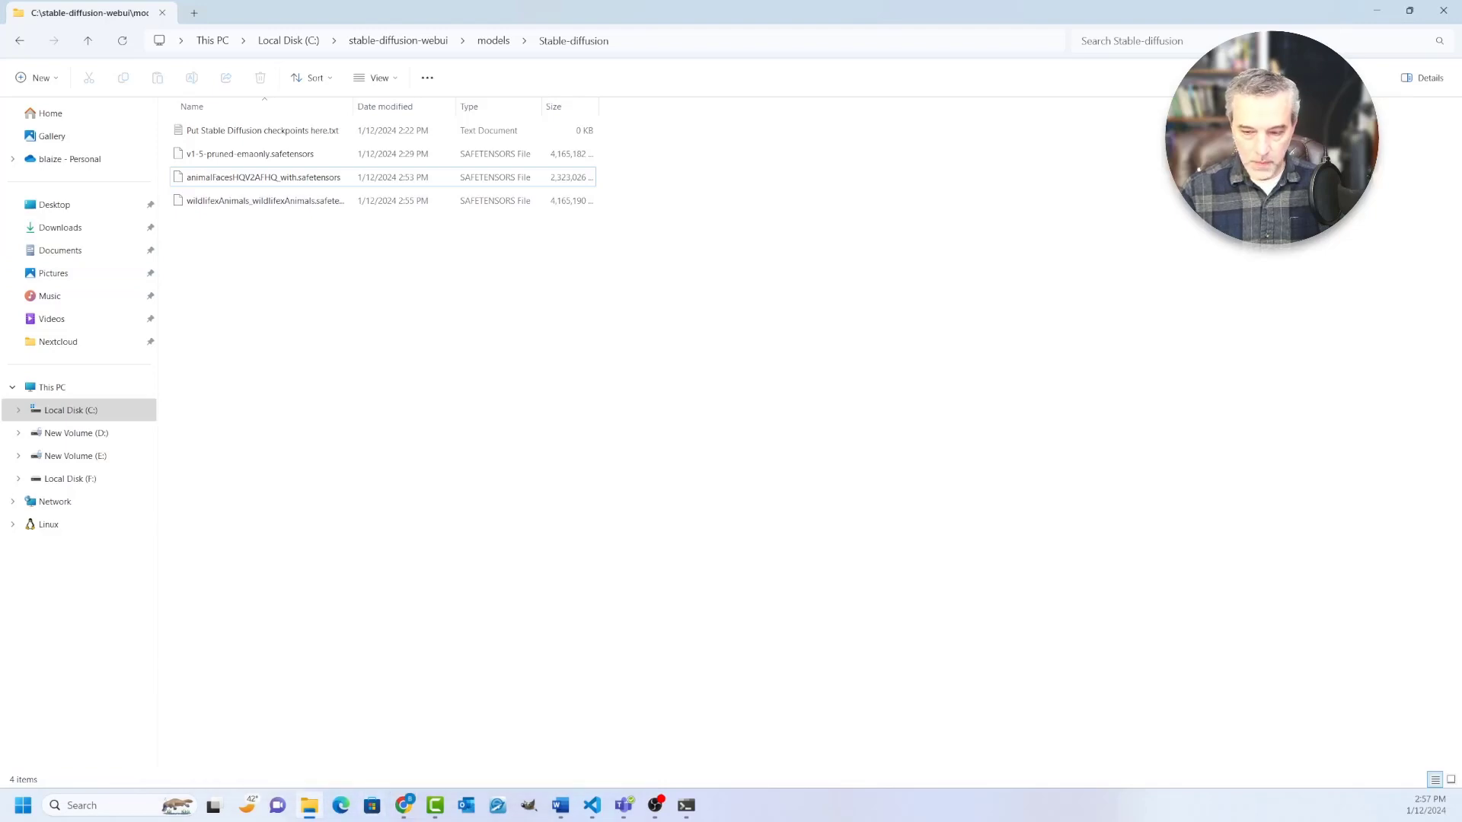
# Step: Switch to the Stable Diffusion web UI in the browser and load the wildlifexAnimals_wildlifexAnimals.safetensors checkpoint
pyautogui.click(554, 731)
pyautogui.click(83, 13)
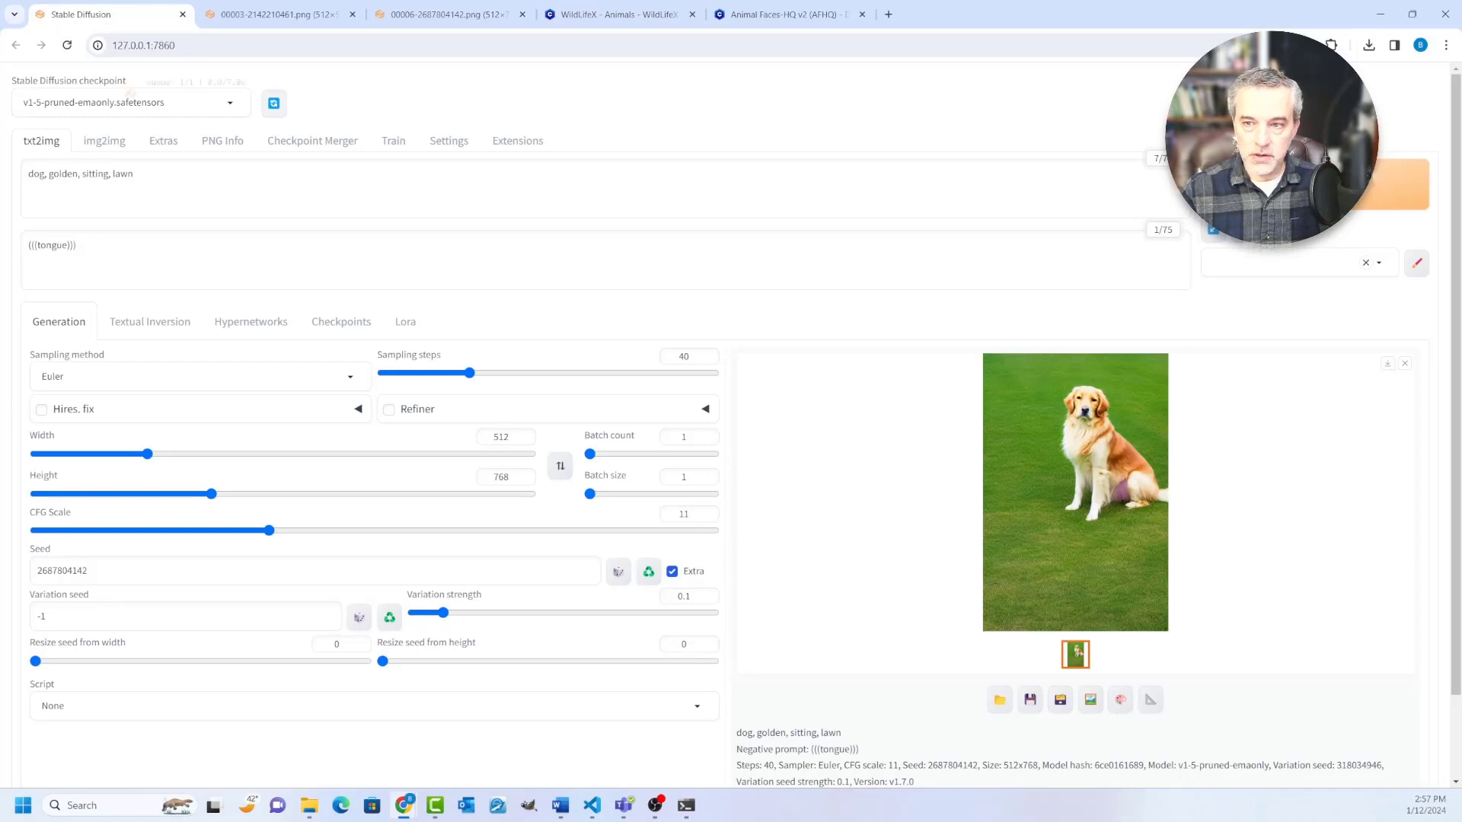
pyautogui.click(229, 103)
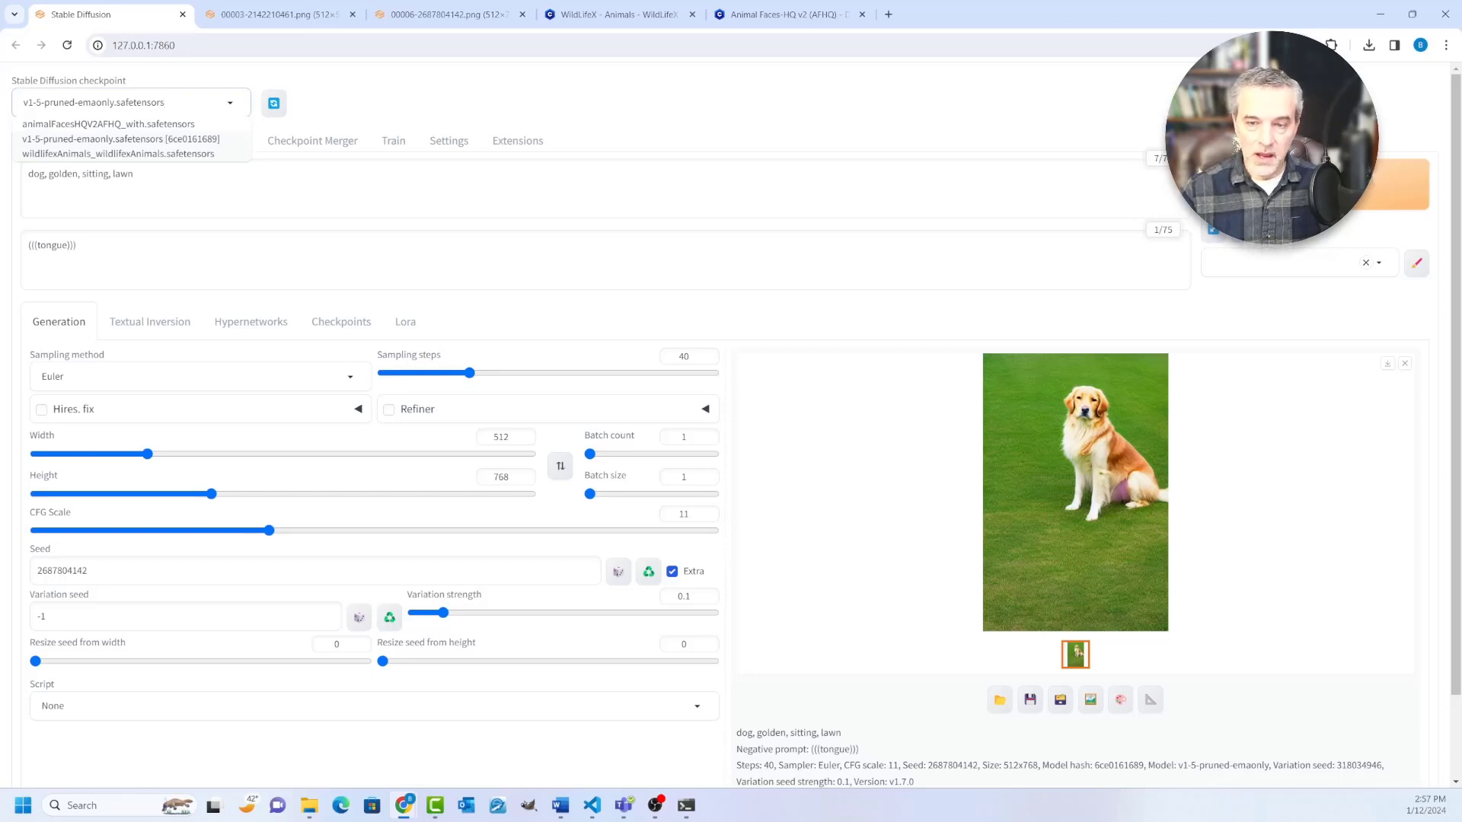
pyautogui.click(118, 154)
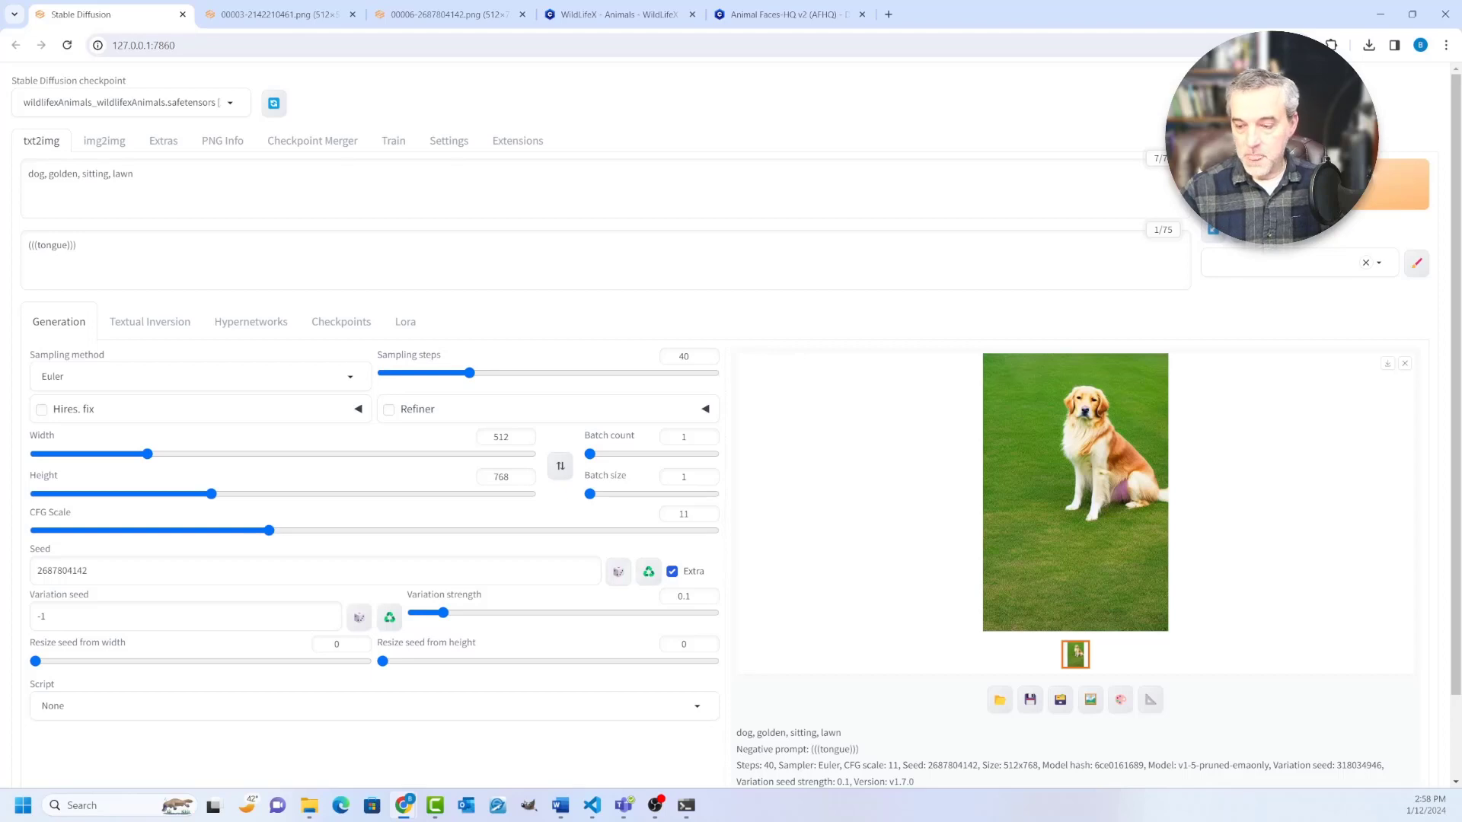
# Step: Reset the seed to random (-1), generate an image with the new checkpoint, and open the result in a separate tab
pyautogui.click(618, 572)
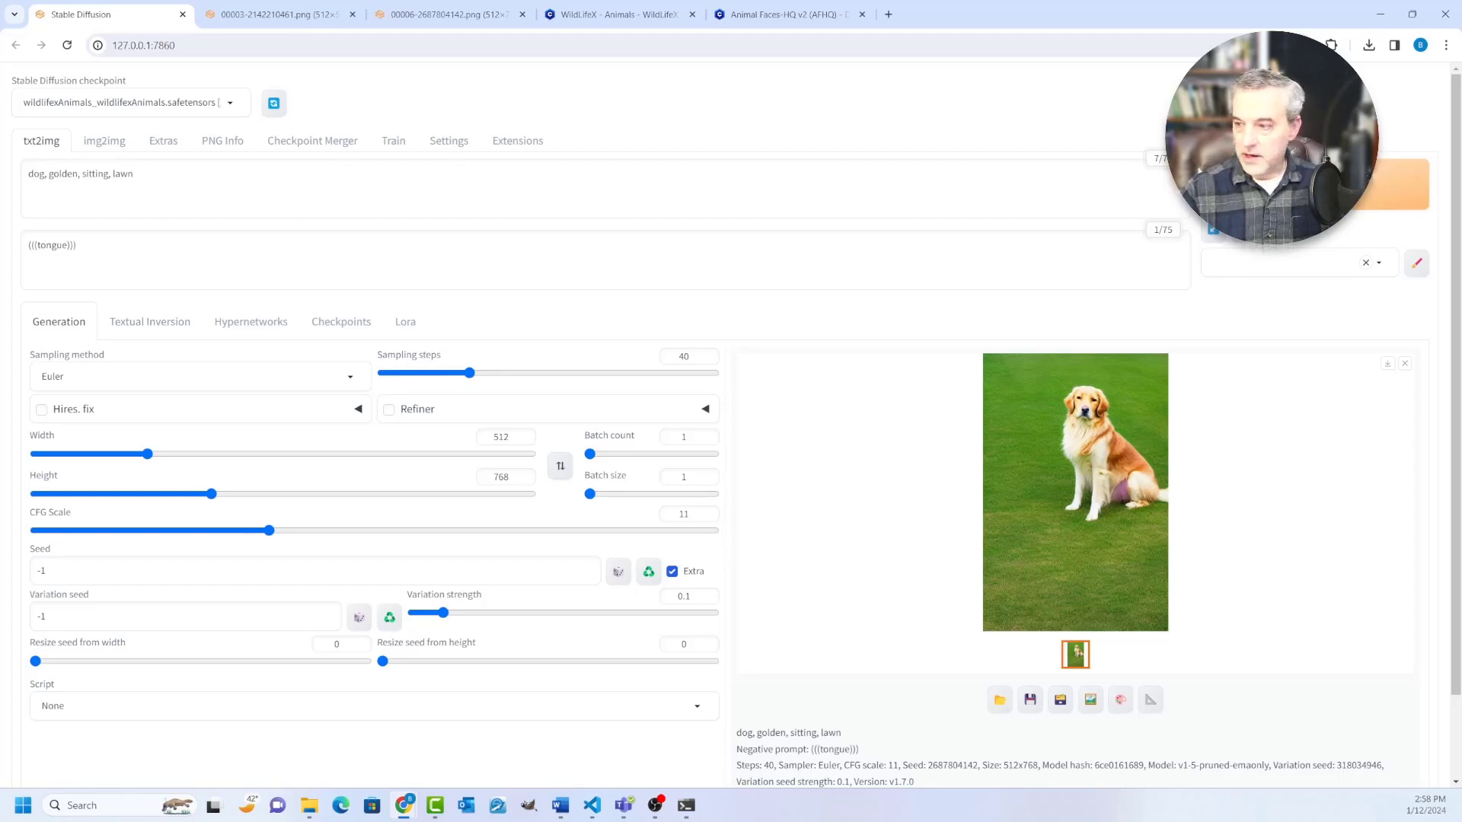
pyautogui.click(1315, 185)
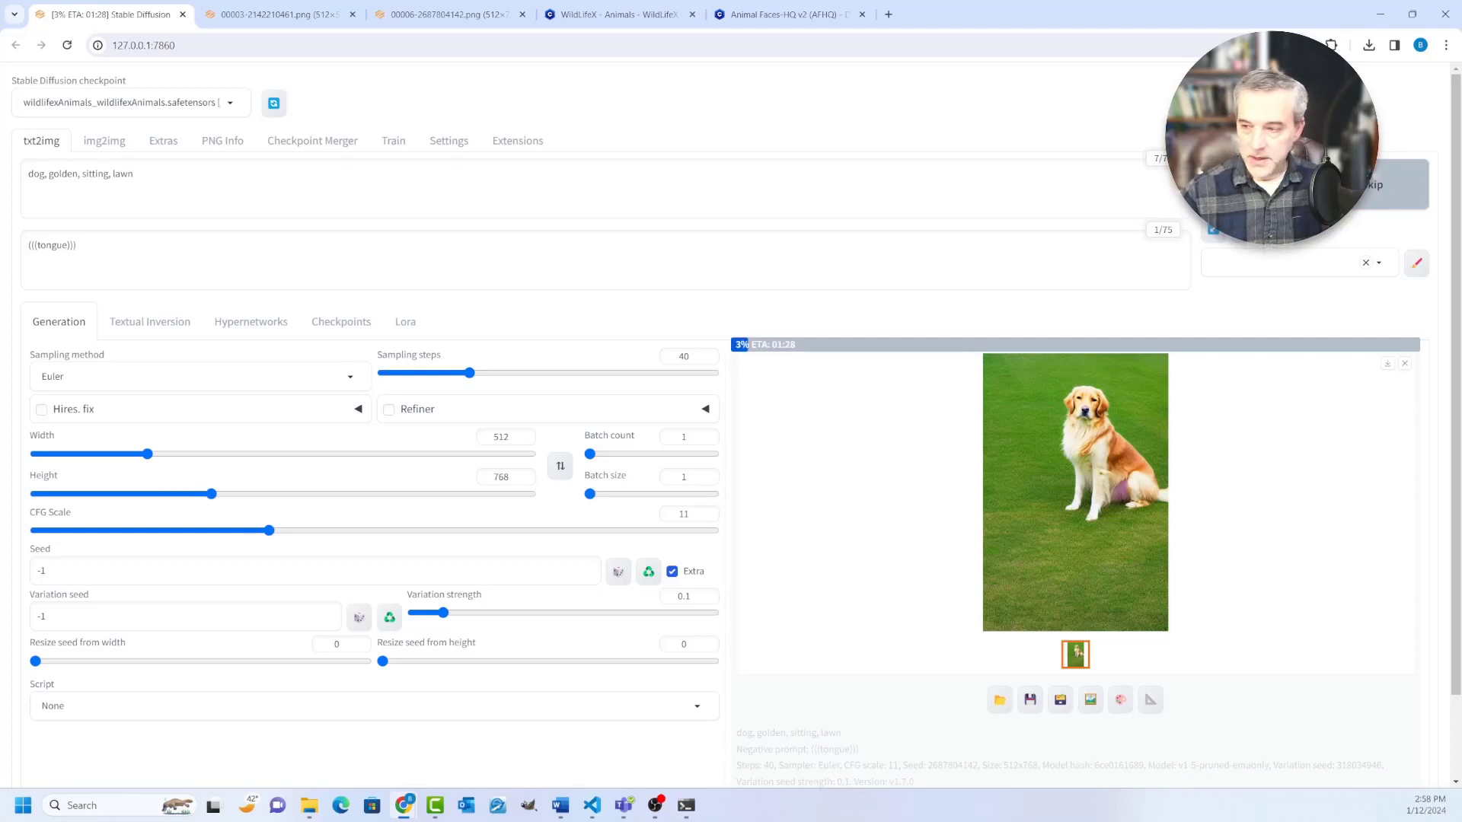
pyautogui.rightClick(1045, 405)
pyautogui.click(1089, 419)
pyautogui.click(274, 14)
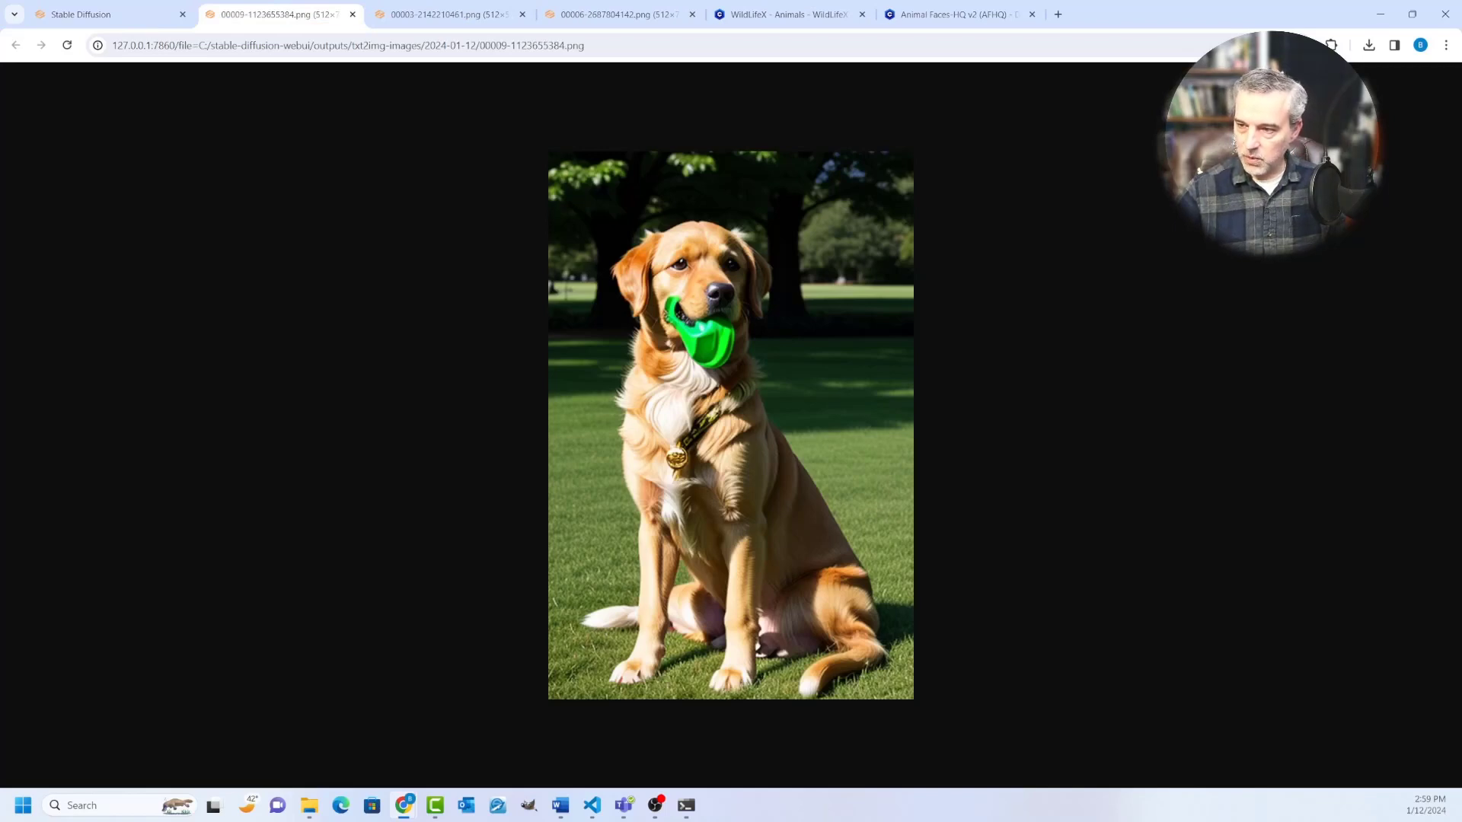
# Step: Compare the new dog image with the two earlier dog images in their tabs, and return to the web UI
pyautogui.hotkey('ctrl', 'Tab')
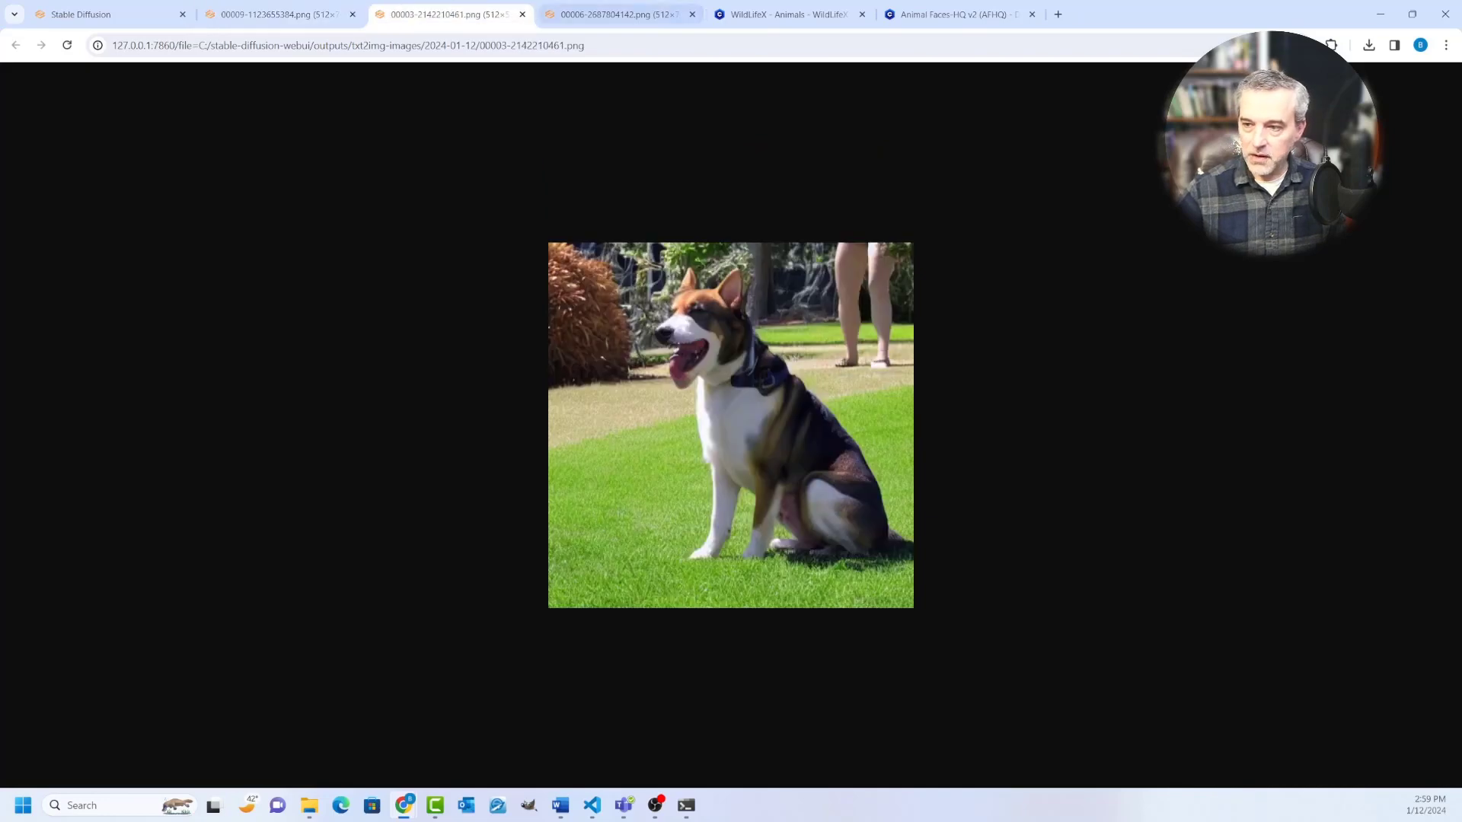
pyautogui.hotkey('ctrl', 'Tab')
pyautogui.hotkey('ctrl', 'Tab')
pyautogui.hotkey('ctrl', 'shift', 'Tab')
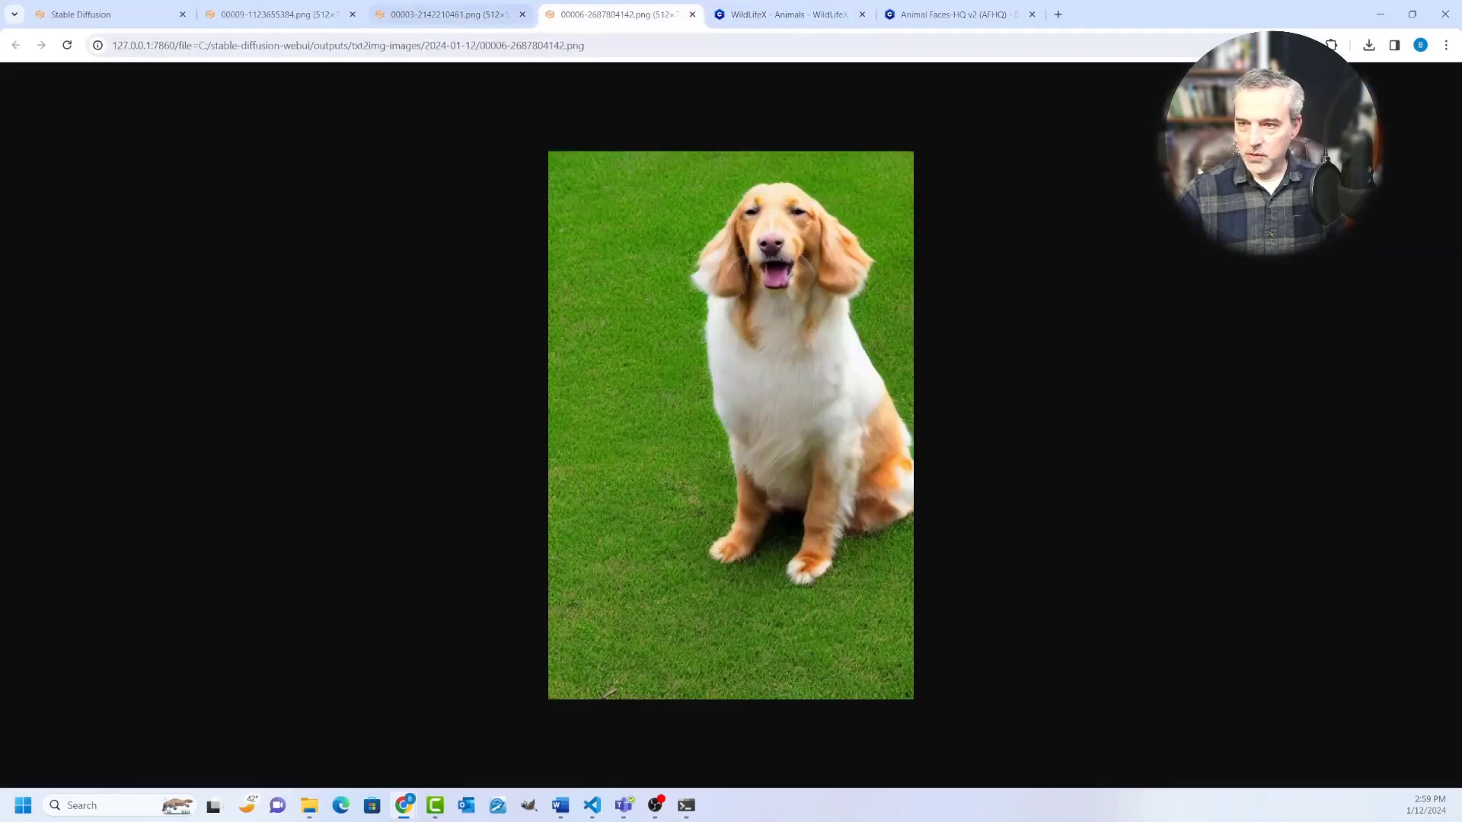
pyautogui.hotkey('ctrl', 'shift', 'Tab')
pyautogui.hotkey('ctrl', 'shift', 'Tab')
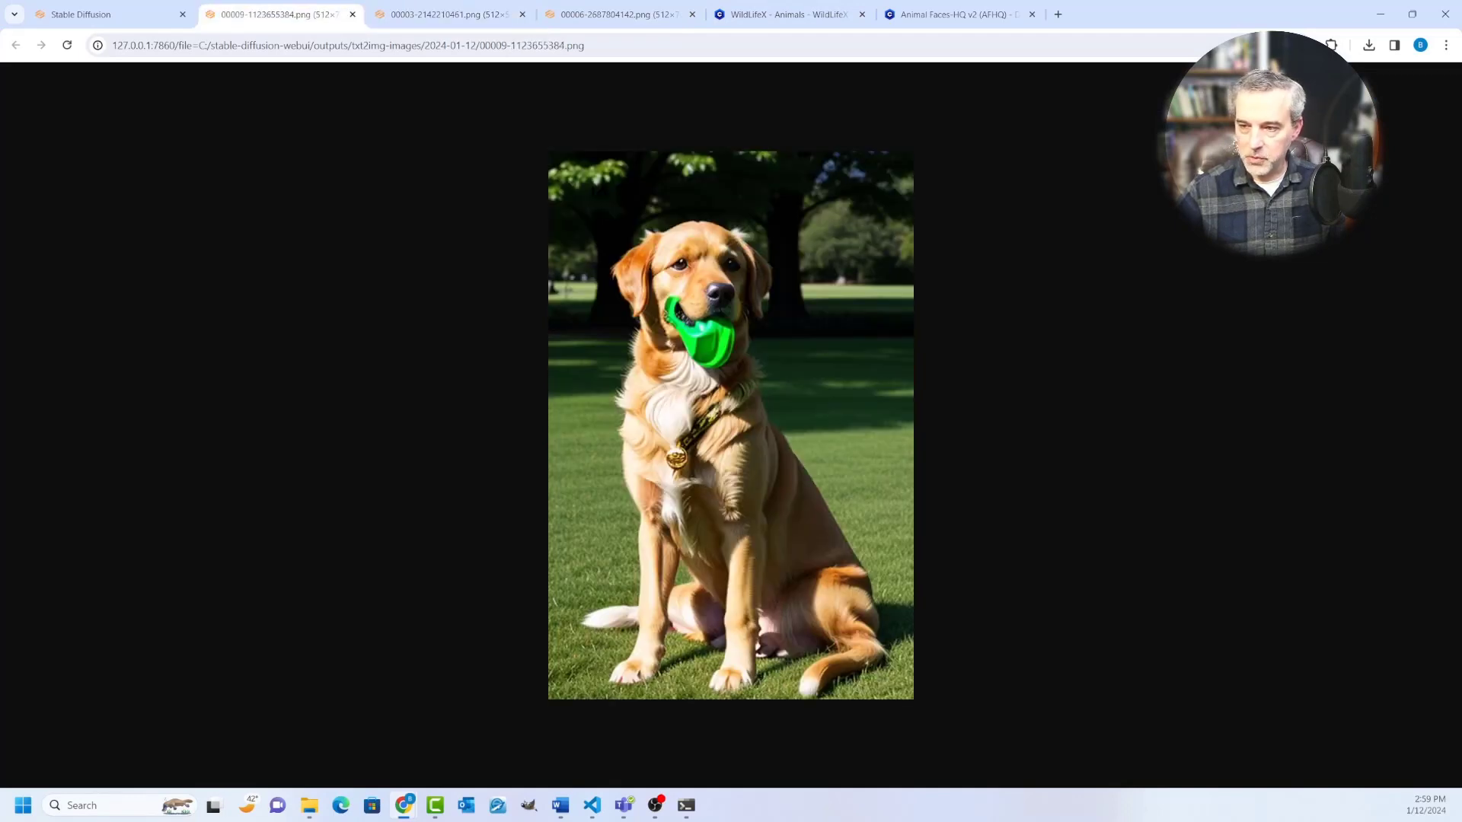
pyautogui.hotkey('ctrl', 'shift', 'Tab')
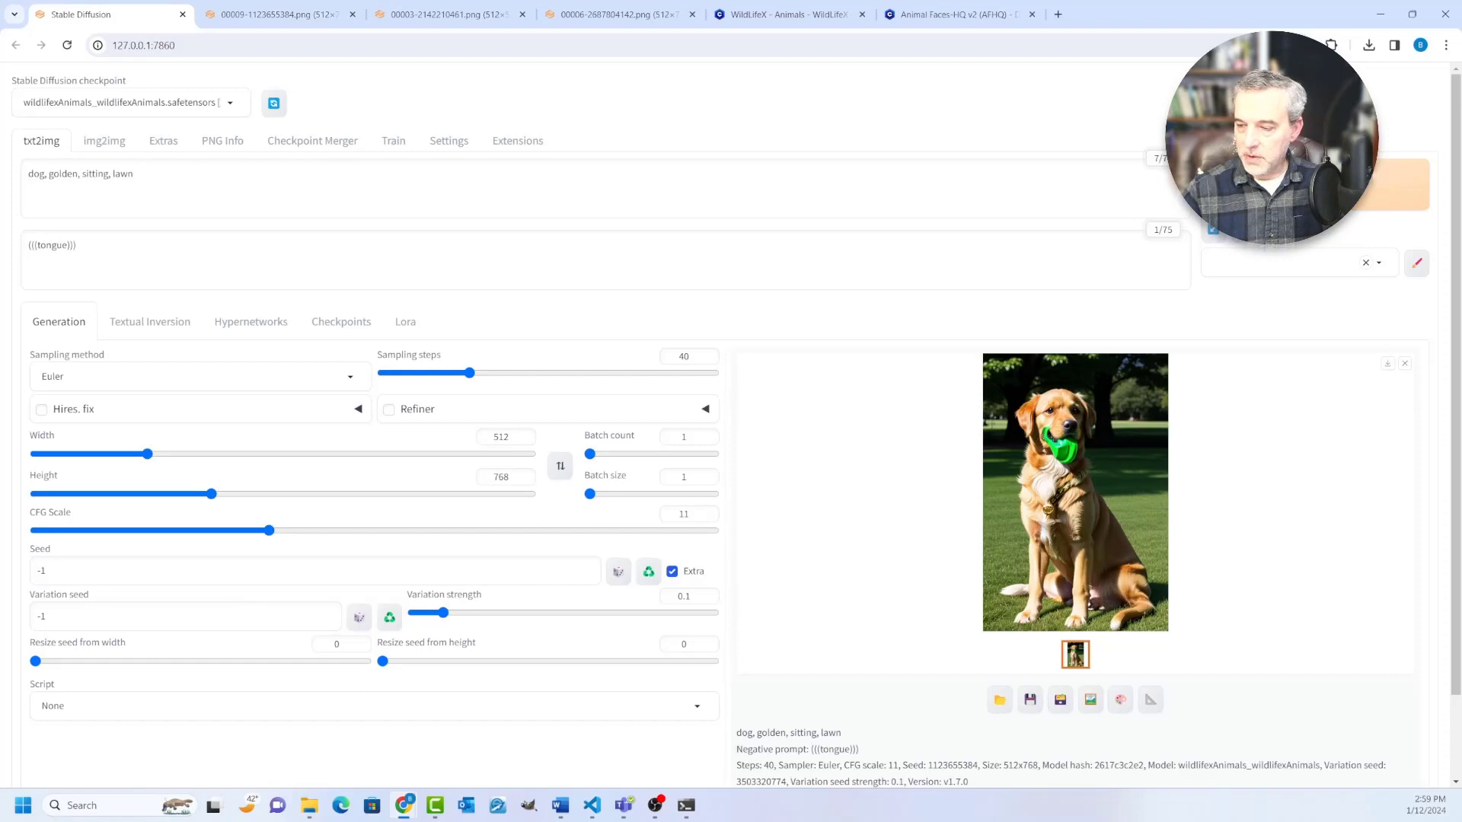
# Step: Generate another image with the same prompt and a random seed, and examine the result enlarged and its generation details
pyautogui.click(1314, 184)
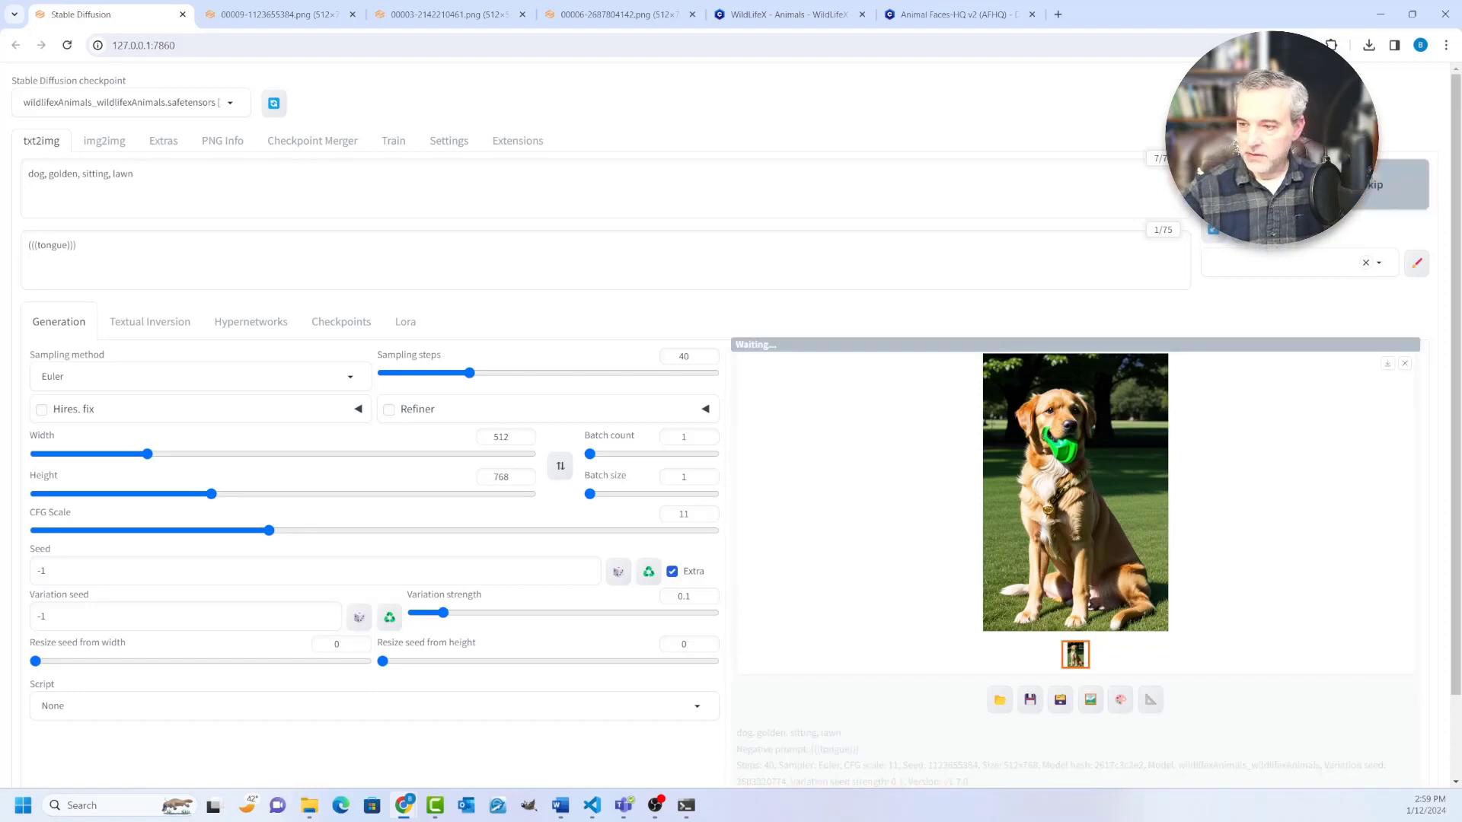
pyautogui.click(1074, 492)
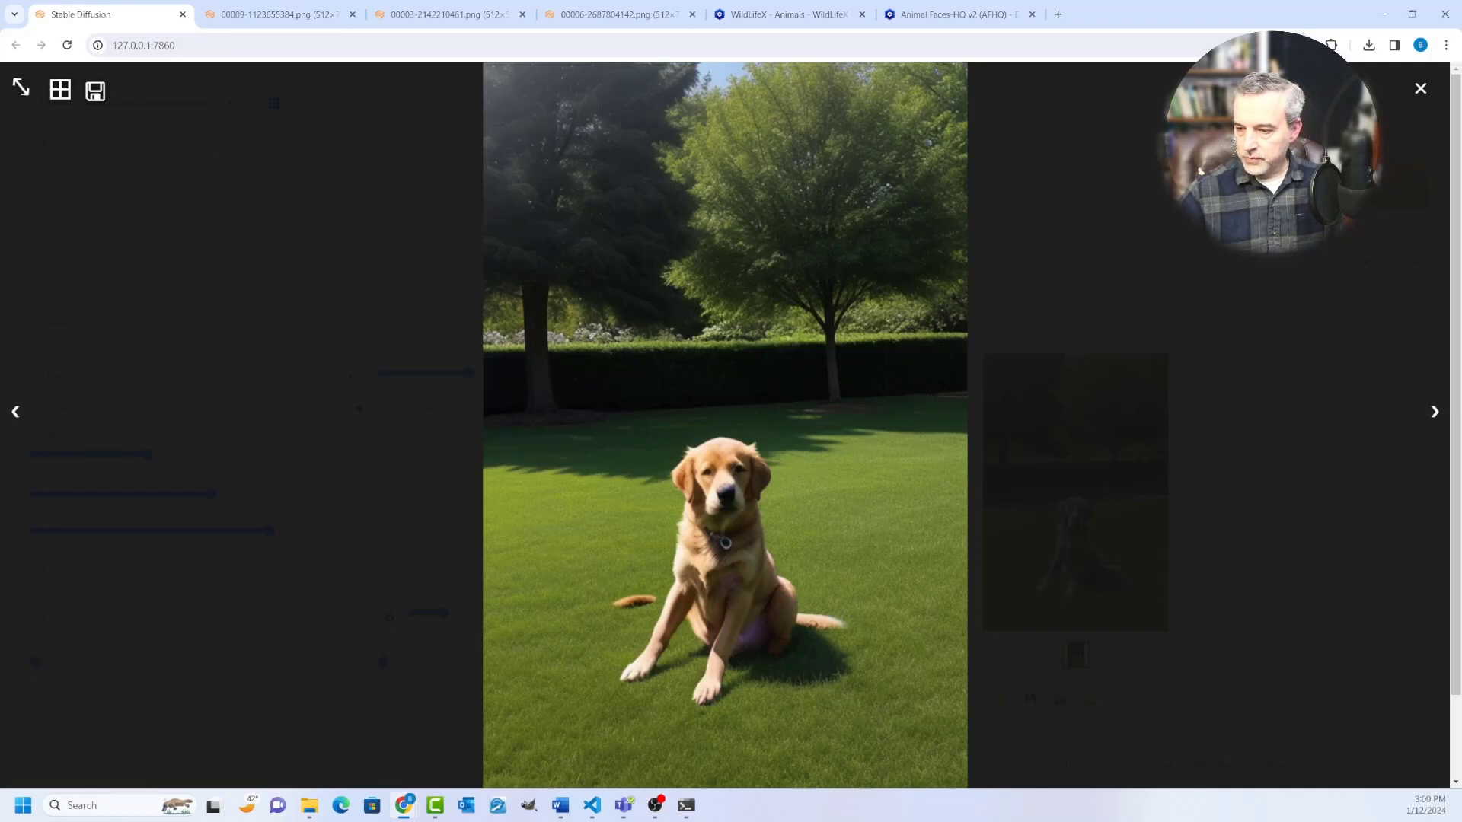
pyautogui.press('Escape')
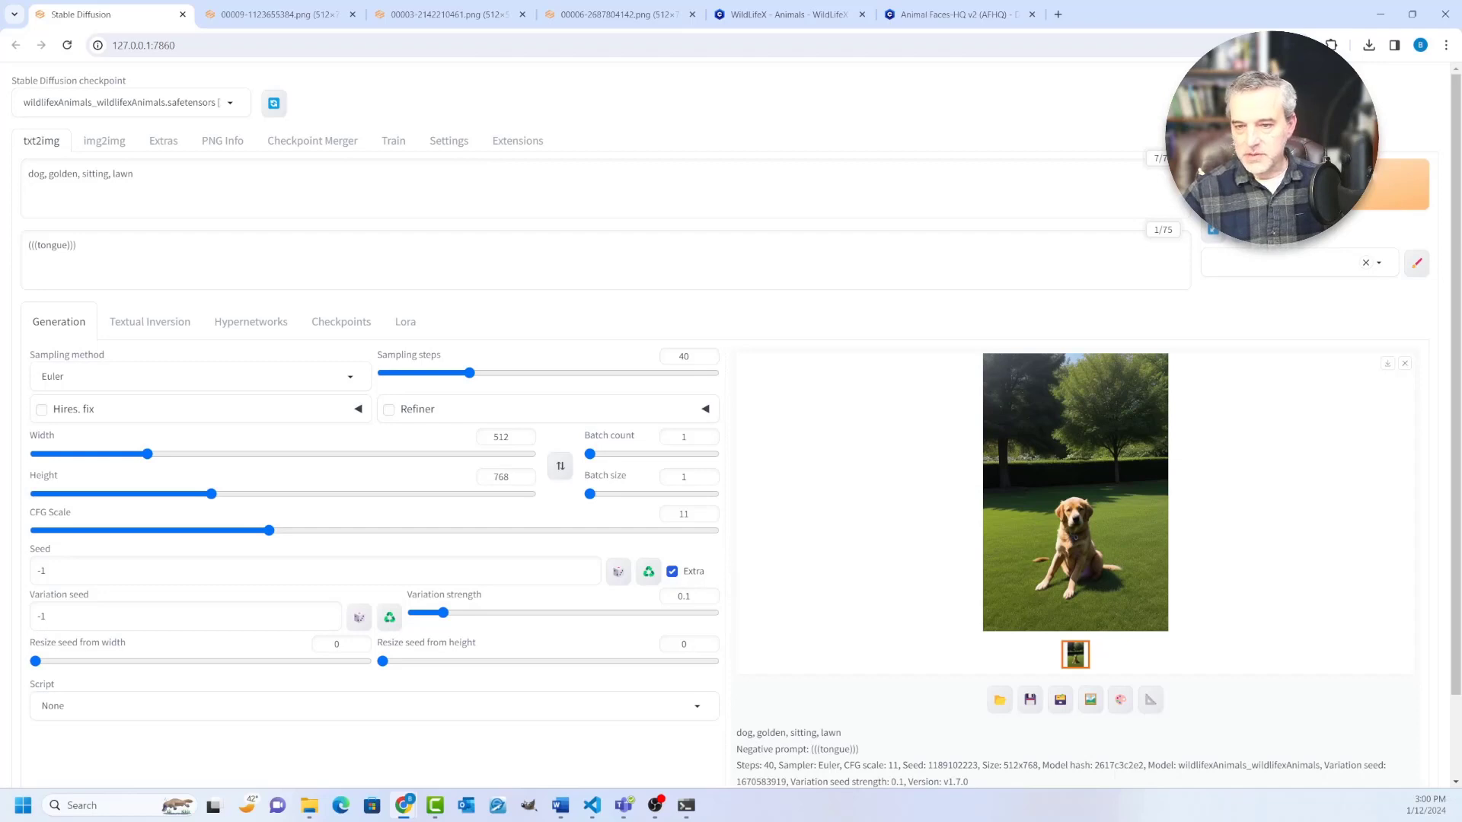
pyautogui.scroll(-1, 731, 424)
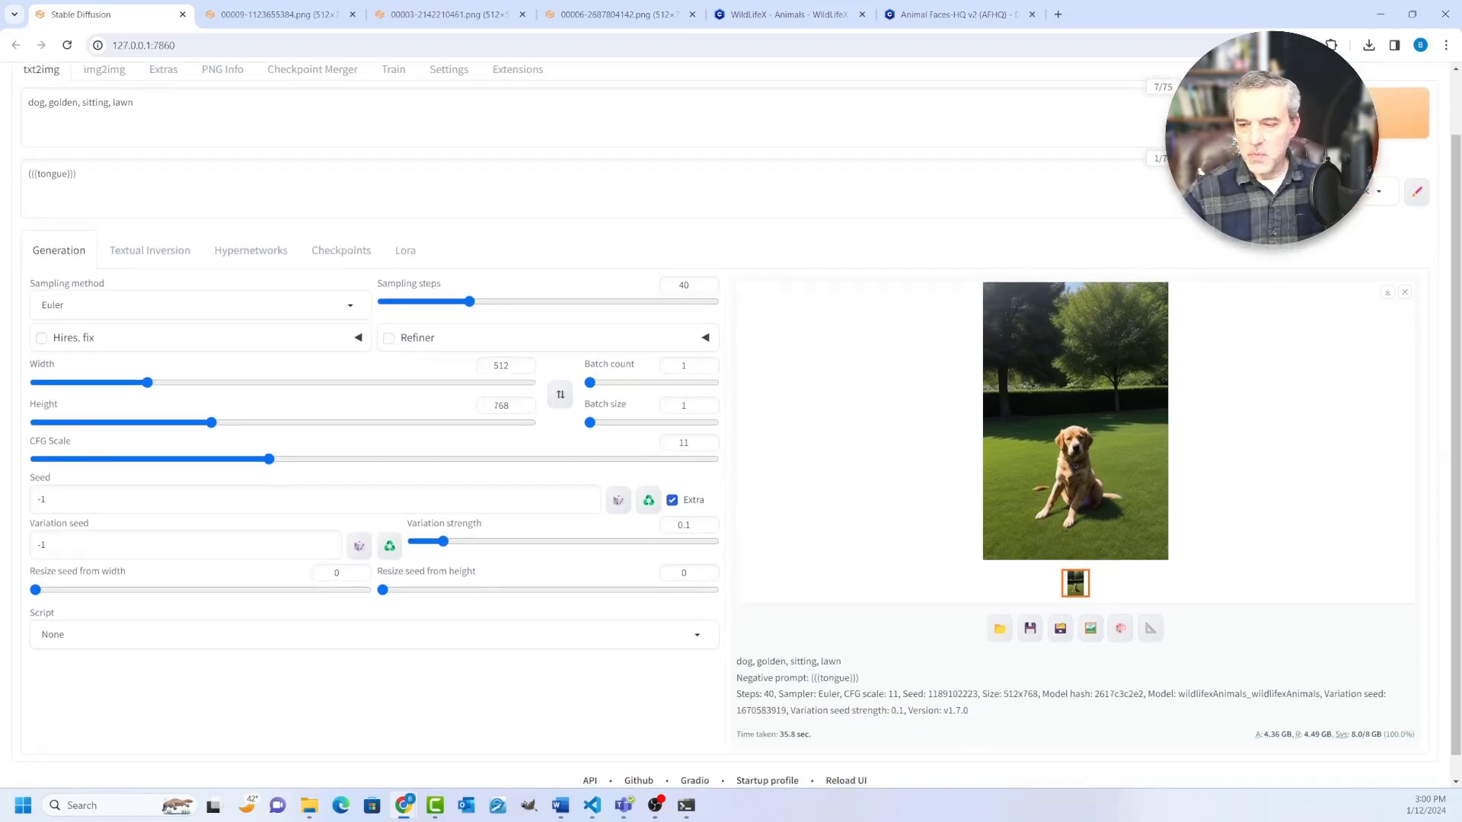
pyautogui.scroll(1, 731, 424)
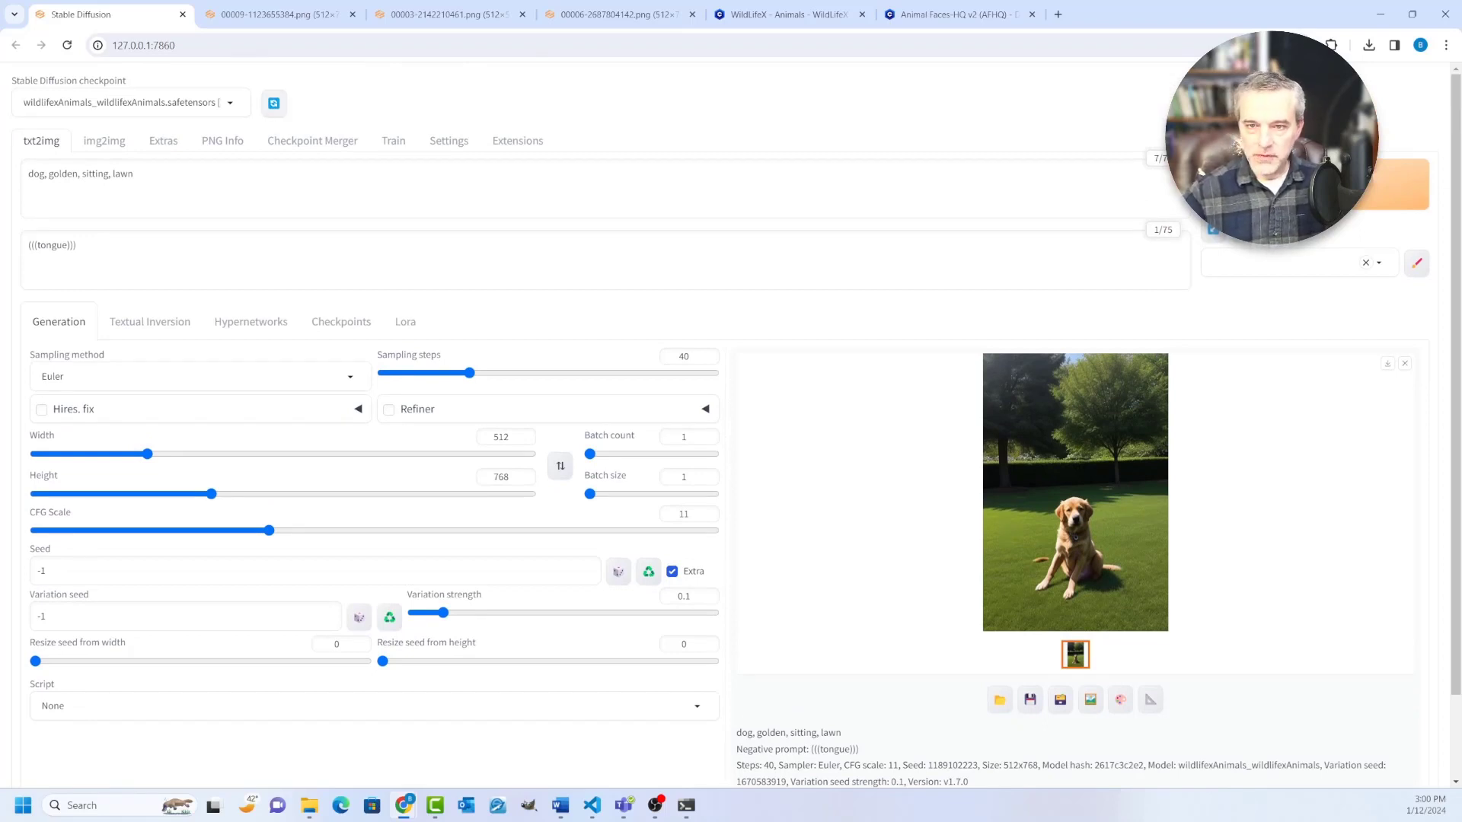
pyautogui.click(24, 102)
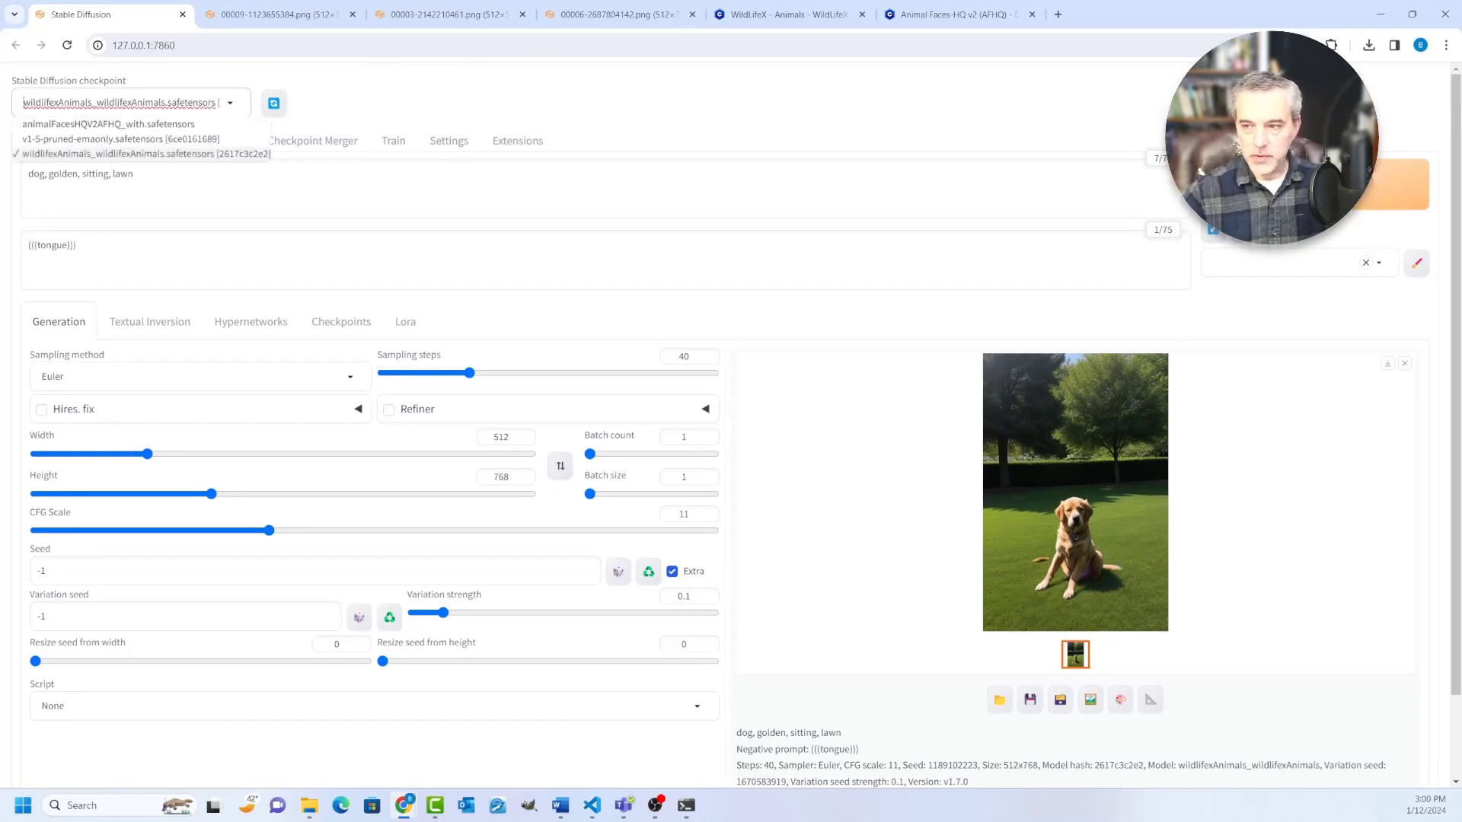
pyautogui.press('Escape')
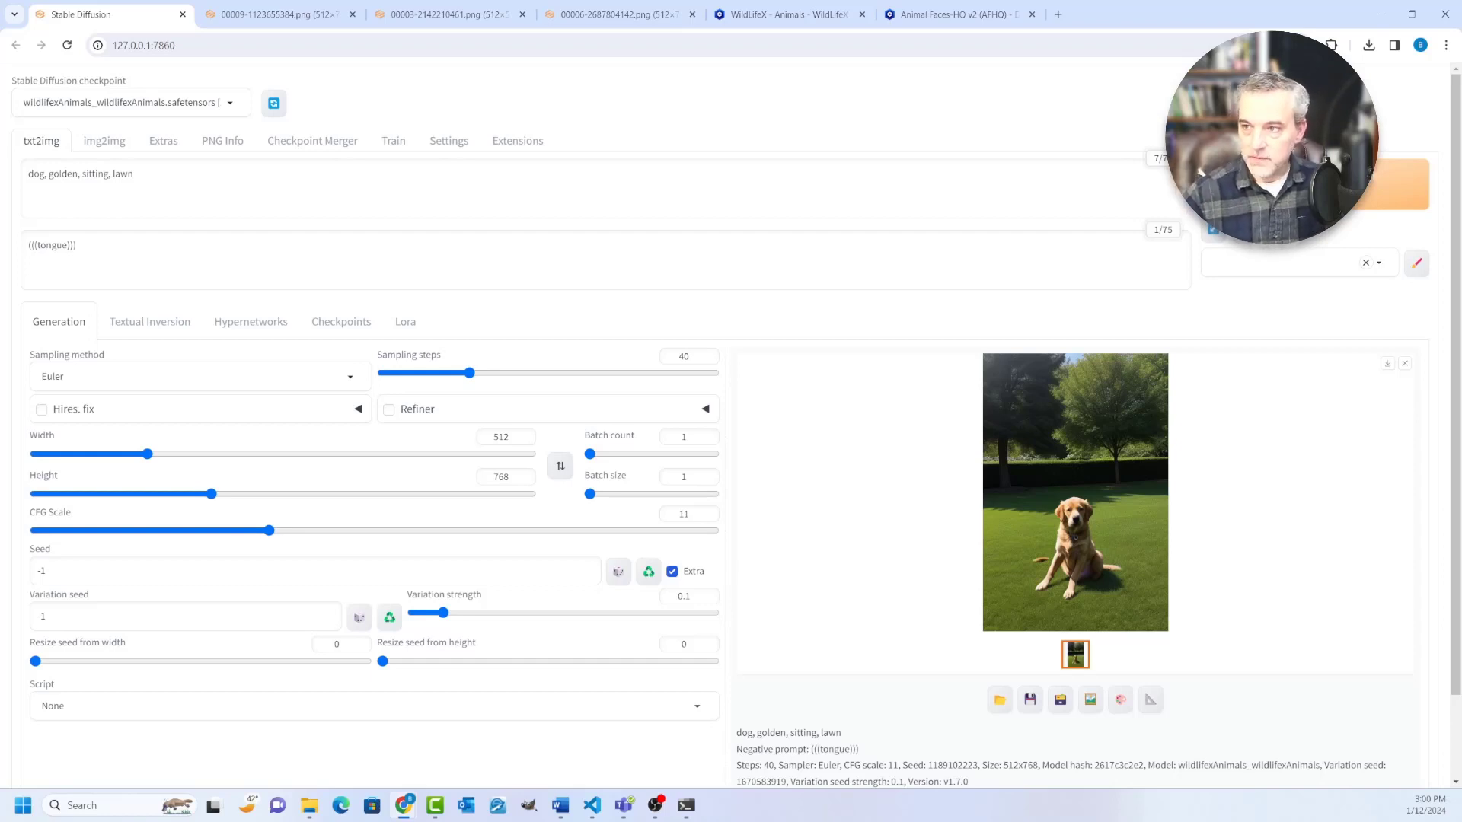
# Step: On Civitai, search for "animals" and filter the model results to the LoRA type
pyautogui.click(784, 13)
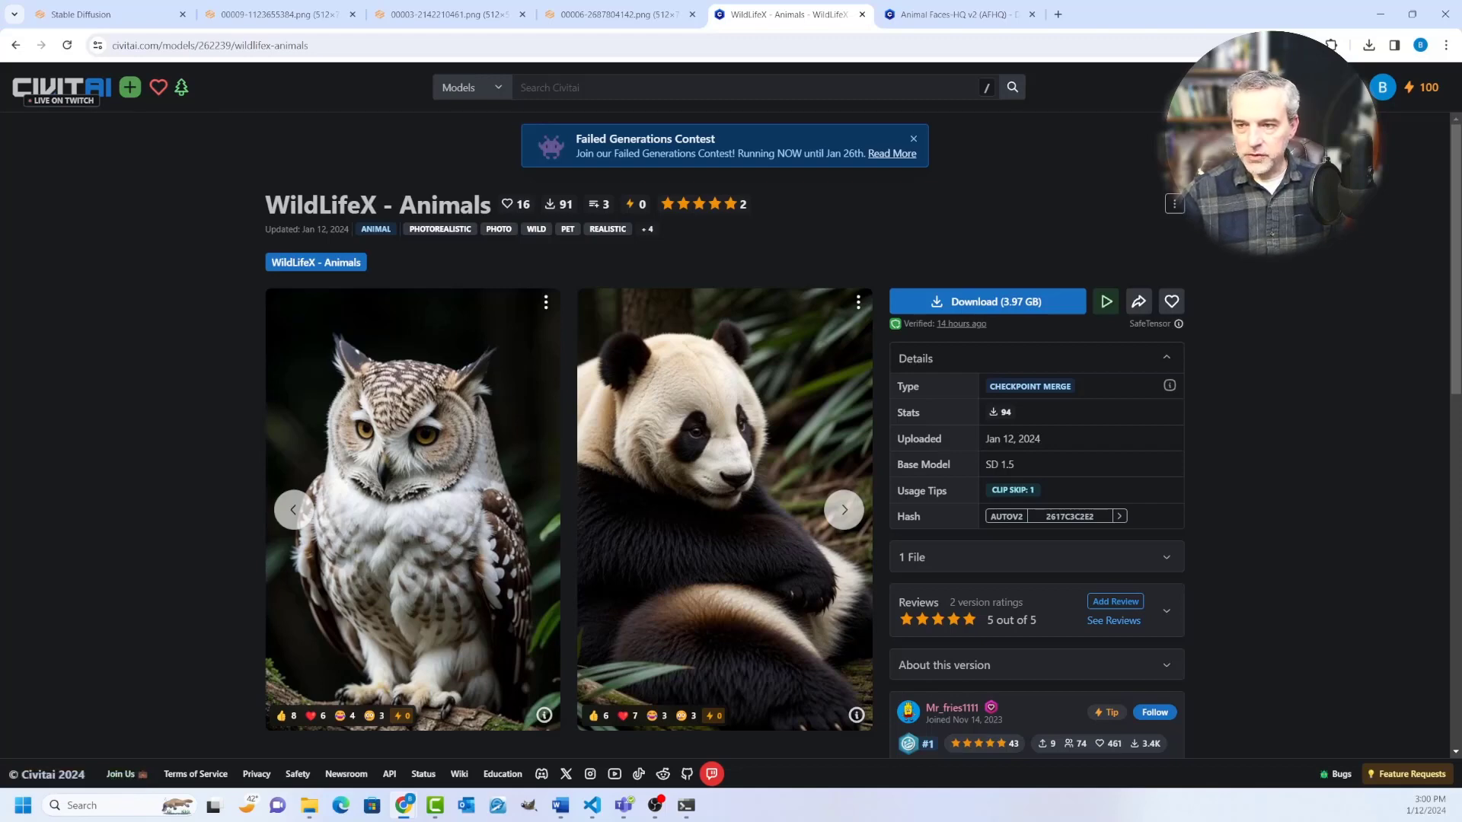
pyautogui.press('/')
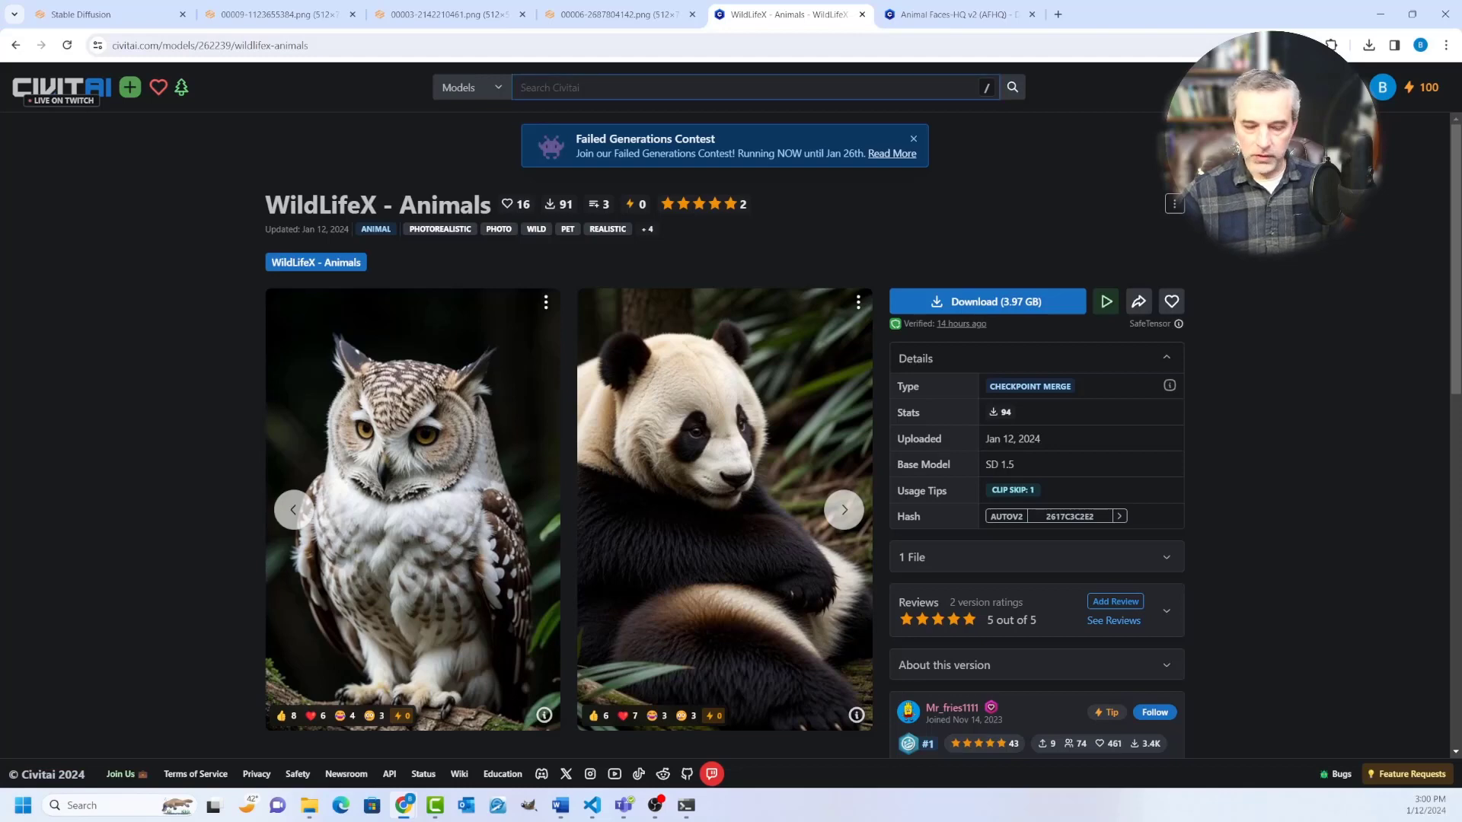
pyautogui.write('animals')
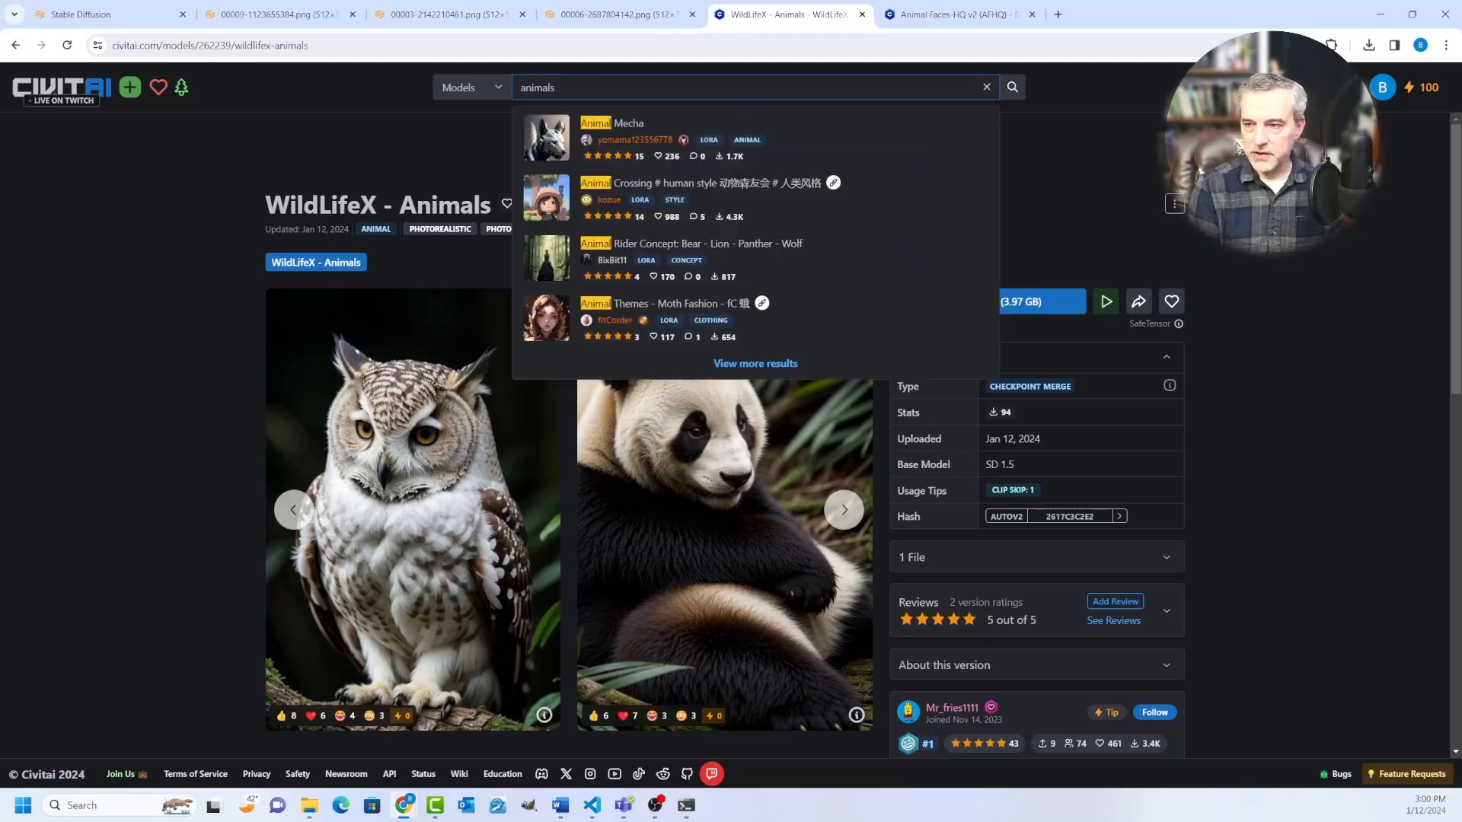
pyautogui.press('Return')
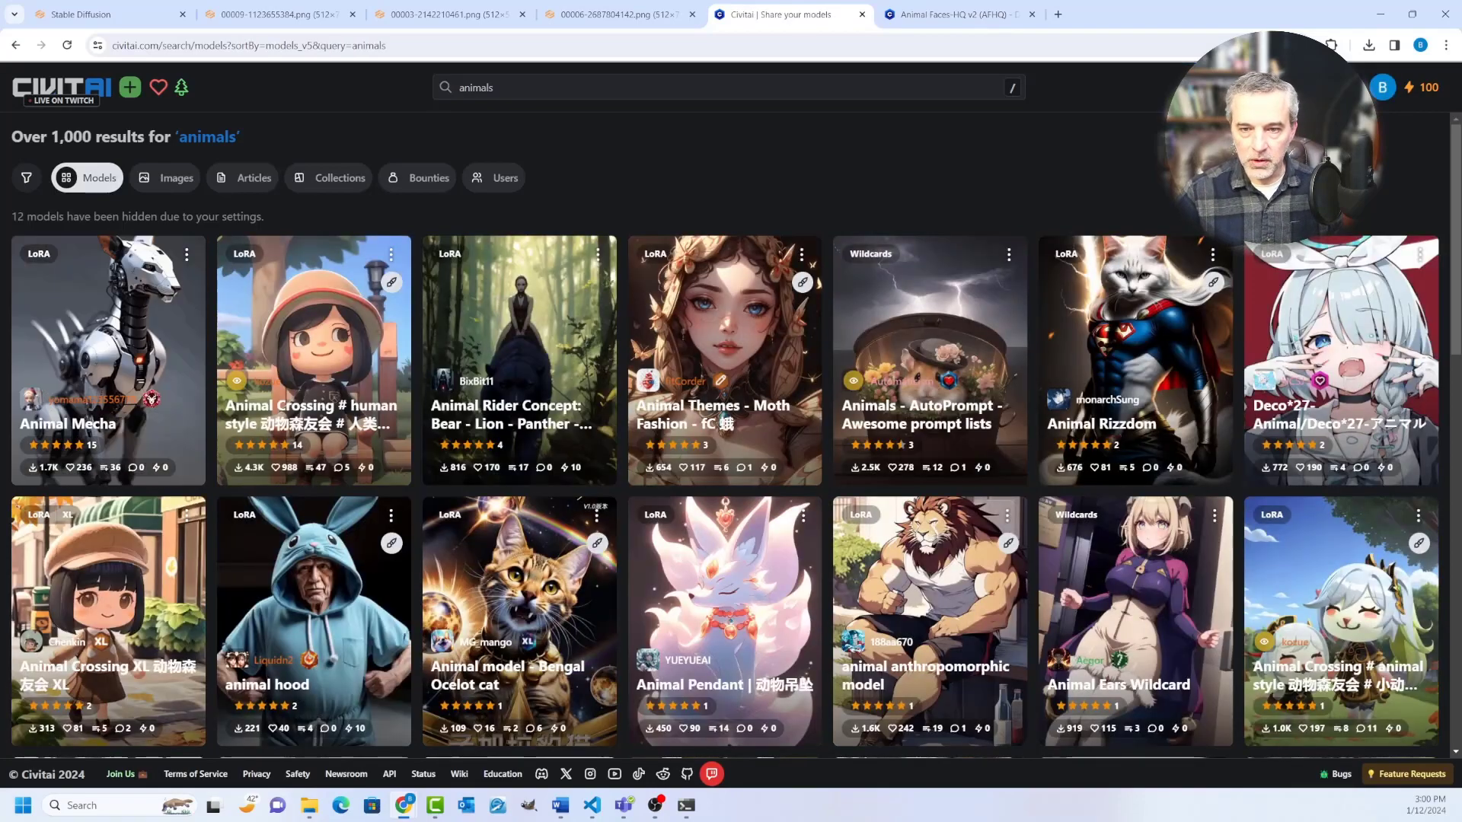
pyautogui.click(26, 178)
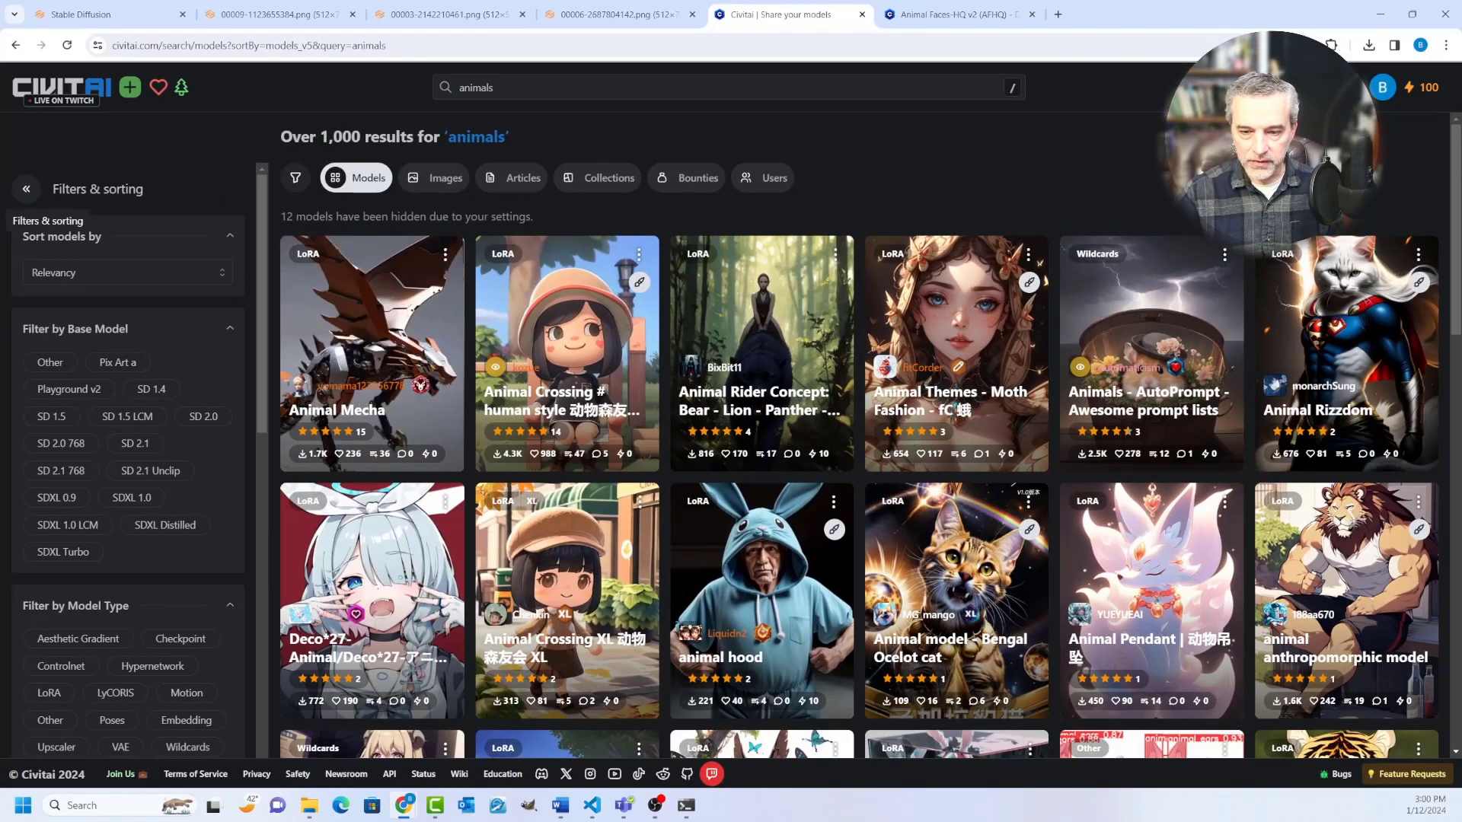
pyautogui.scroll(-4, 128, 456)
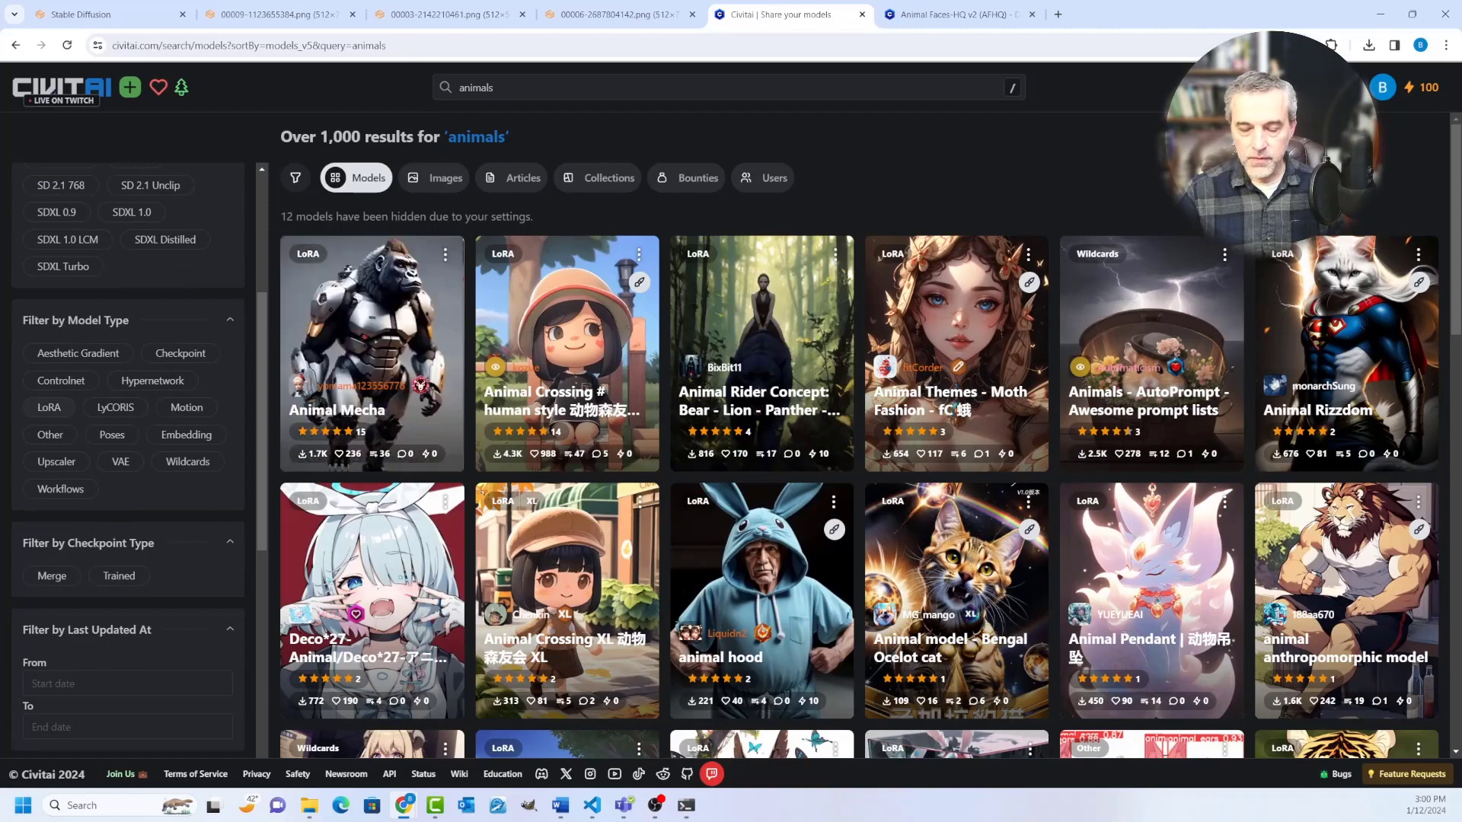
pyautogui.click(49, 407)
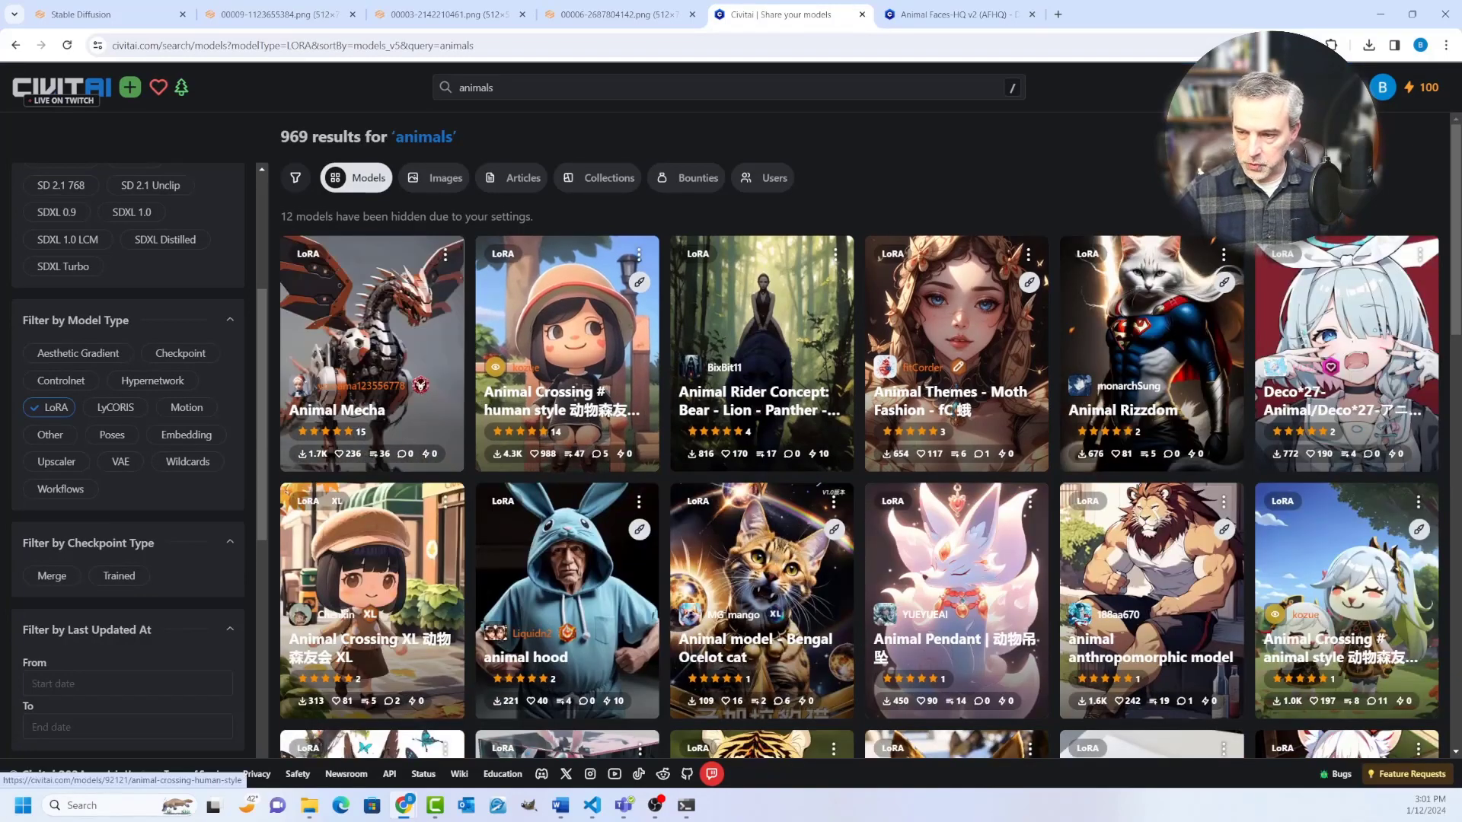
# Step: Browse the LoRA results for realistic animal models and open the "Pet home SD-XL | animal" model in a separate tab
pyautogui.scroll(-7, 761, 532)
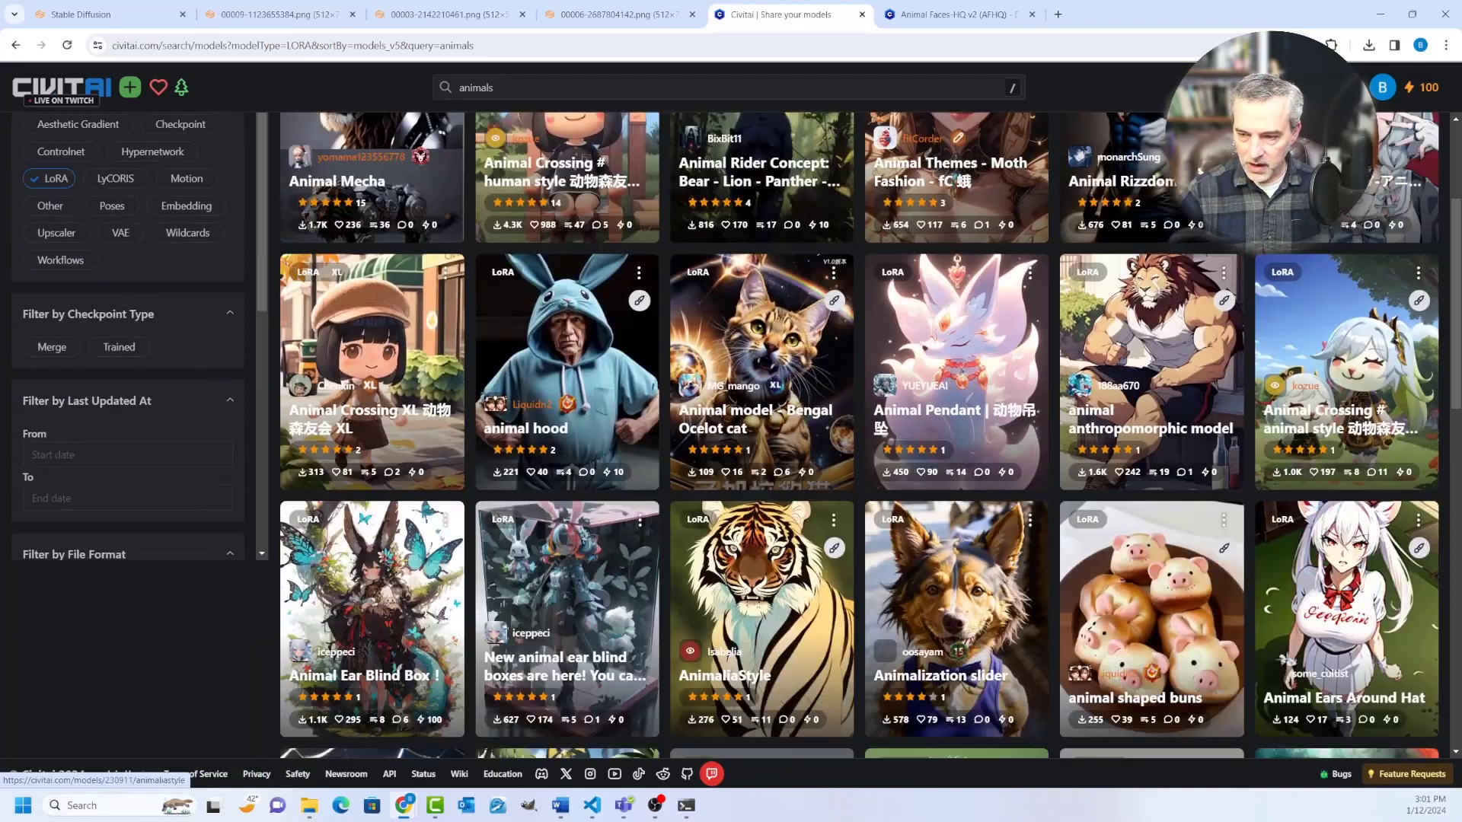
pyautogui.scroll(-6, 761, 533)
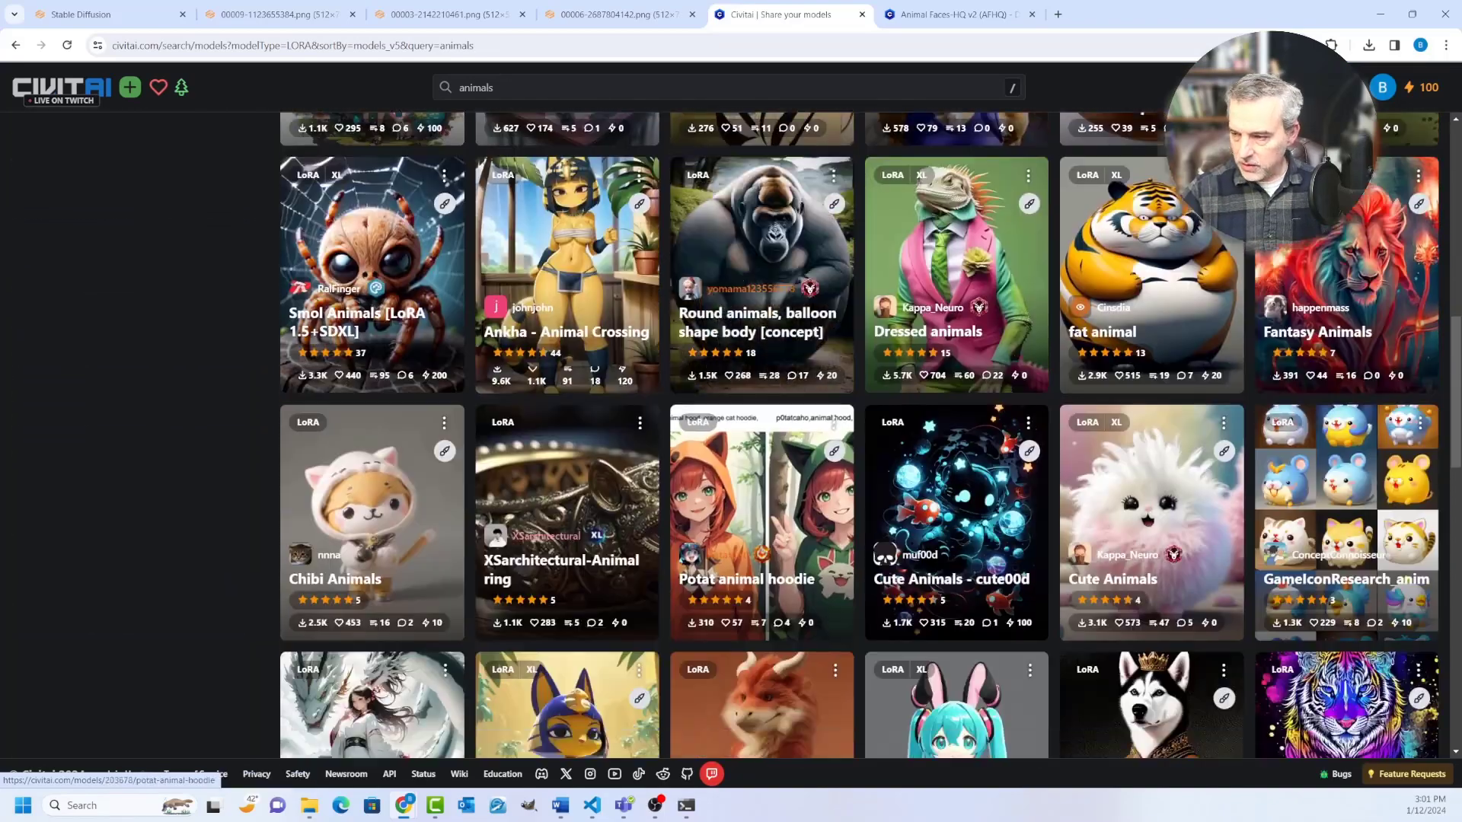
pyautogui.scroll(-3, 761, 533)
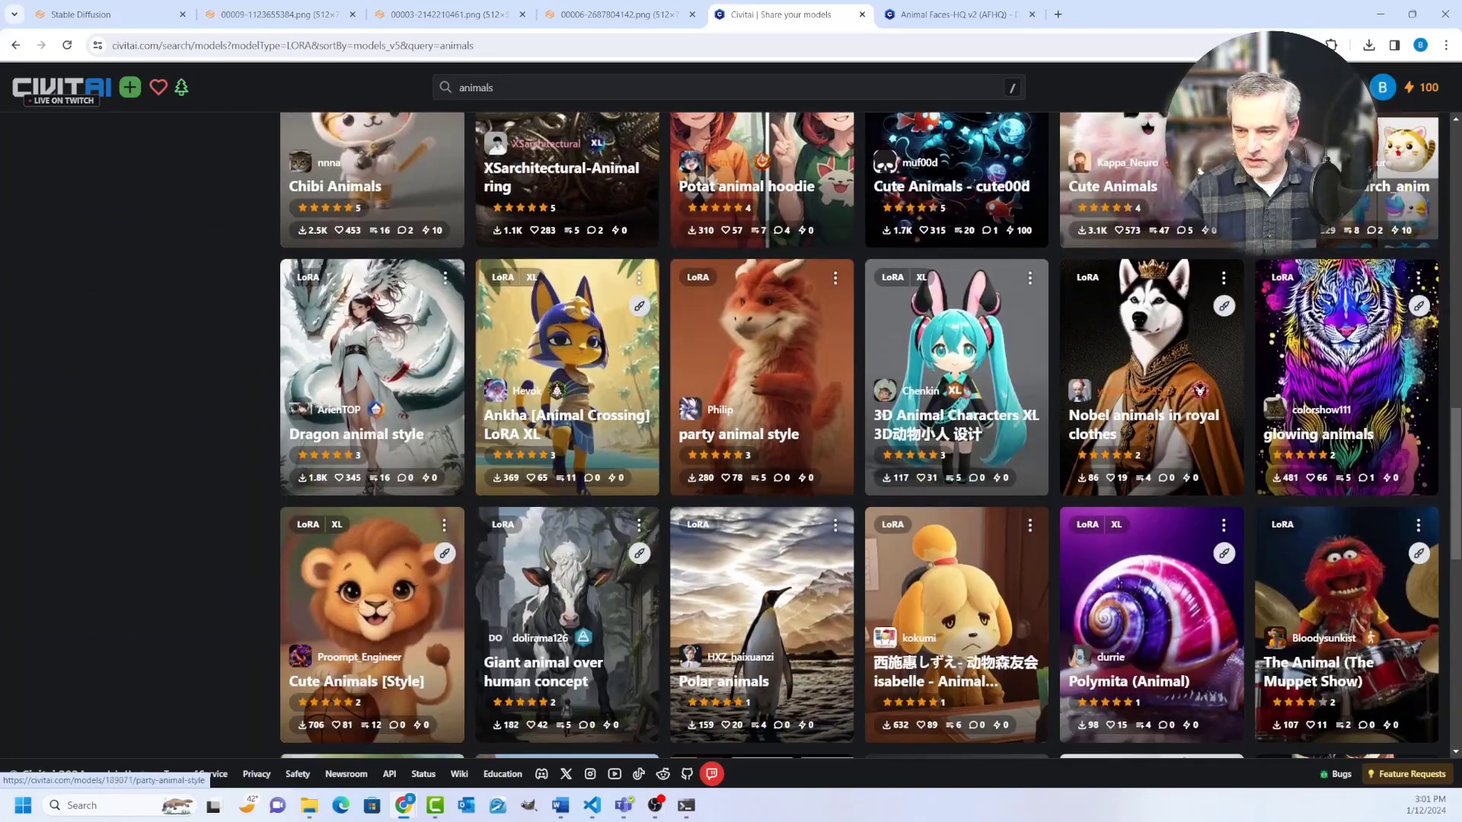
pyautogui.scroll(-1, 761, 533)
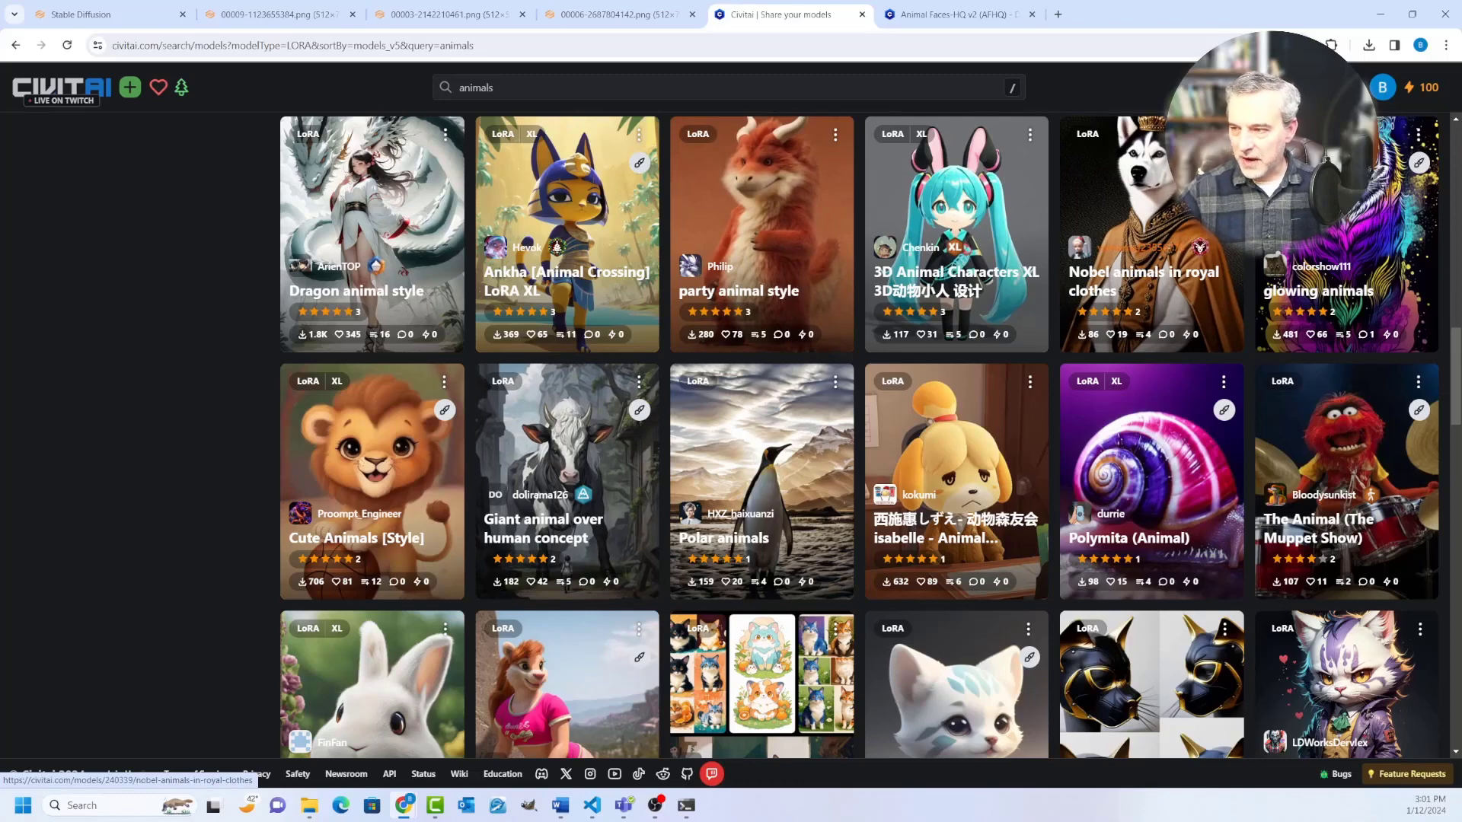
pyautogui.scroll(-5, 858, 434)
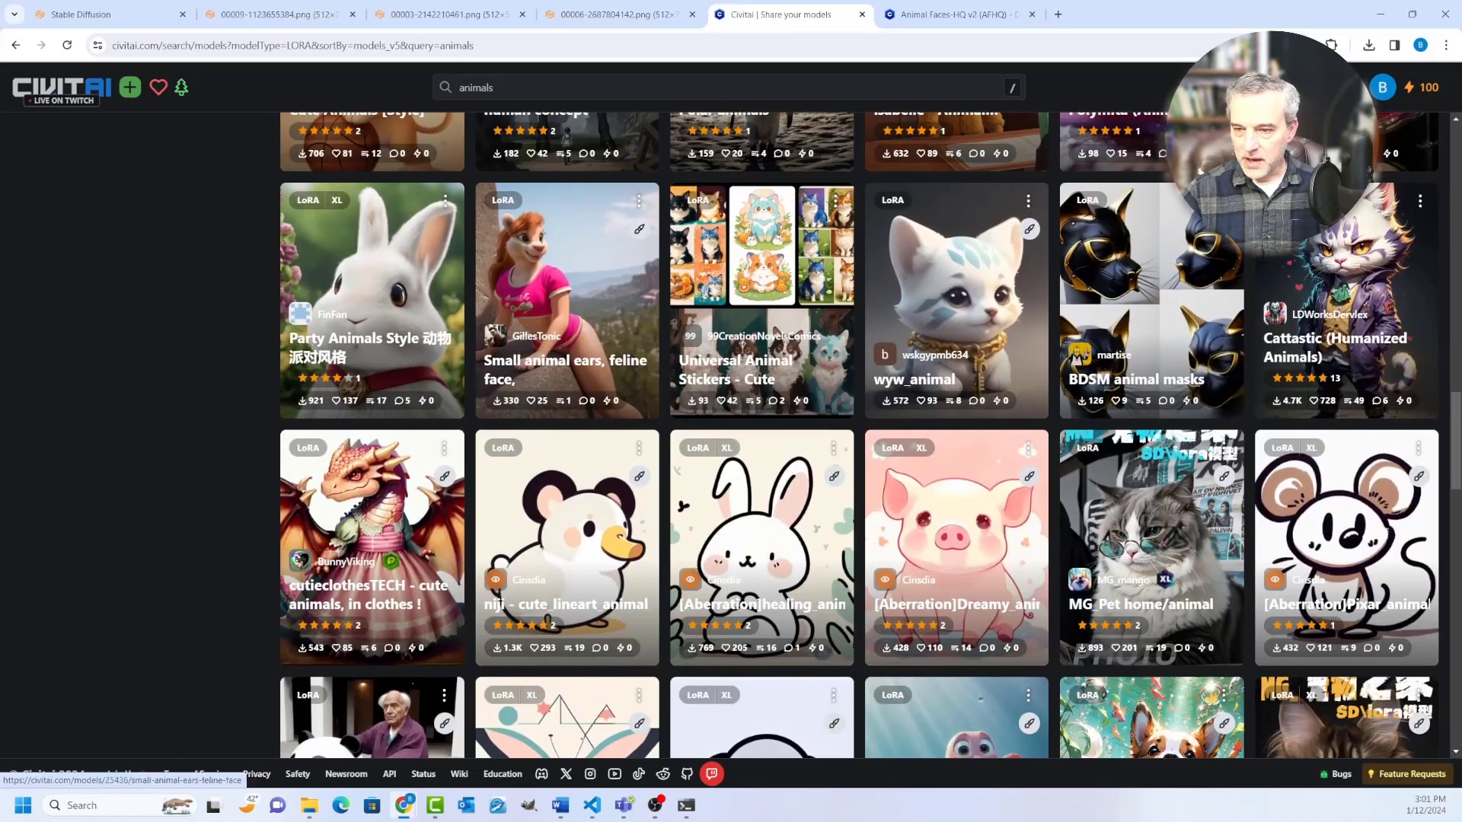
pyautogui.scroll(-3, 951, 305)
pyautogui.scroll(-4, 951, 327)
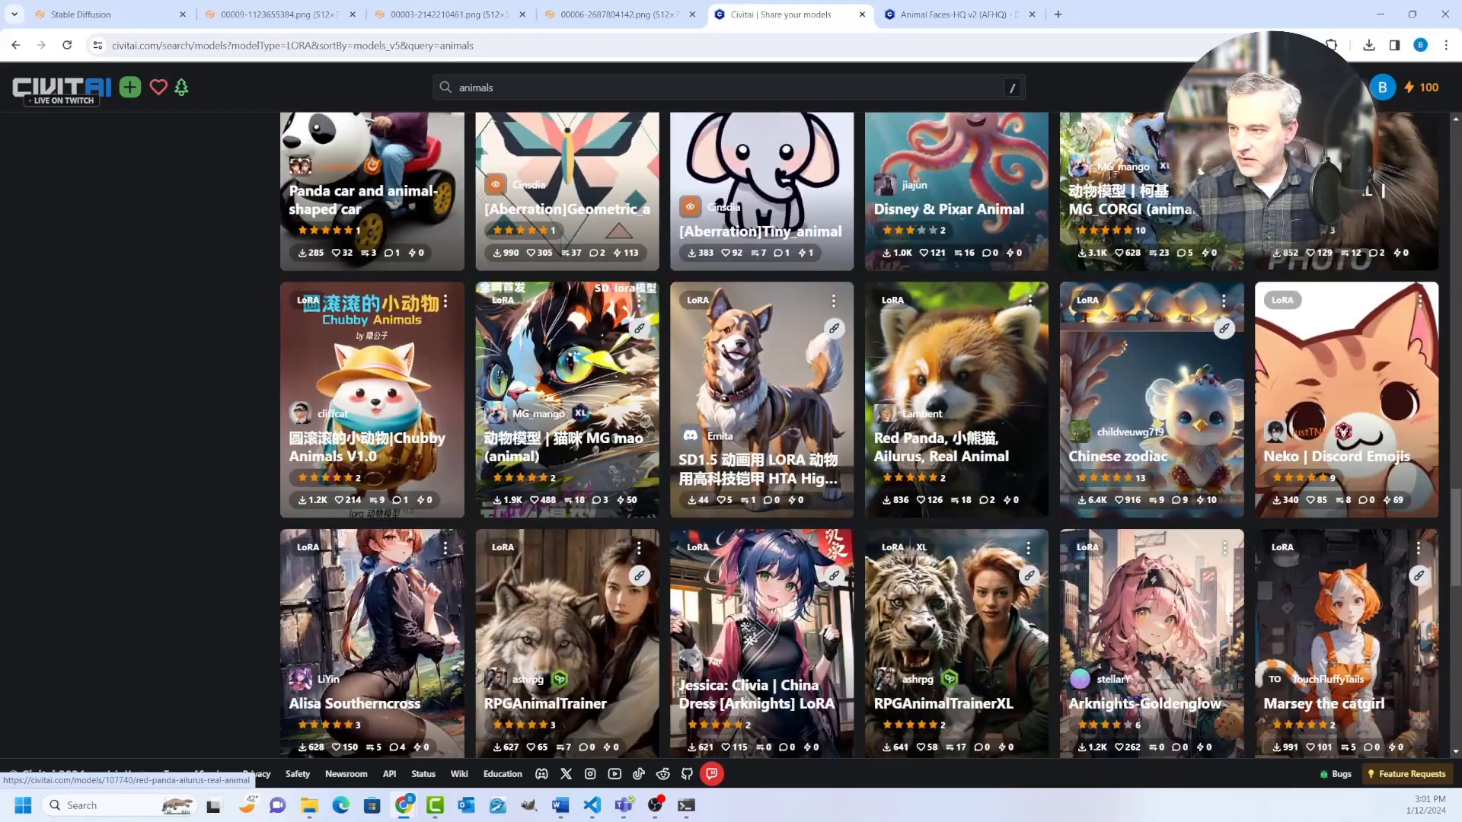
pyautogui.scroll(2, 952, 395)
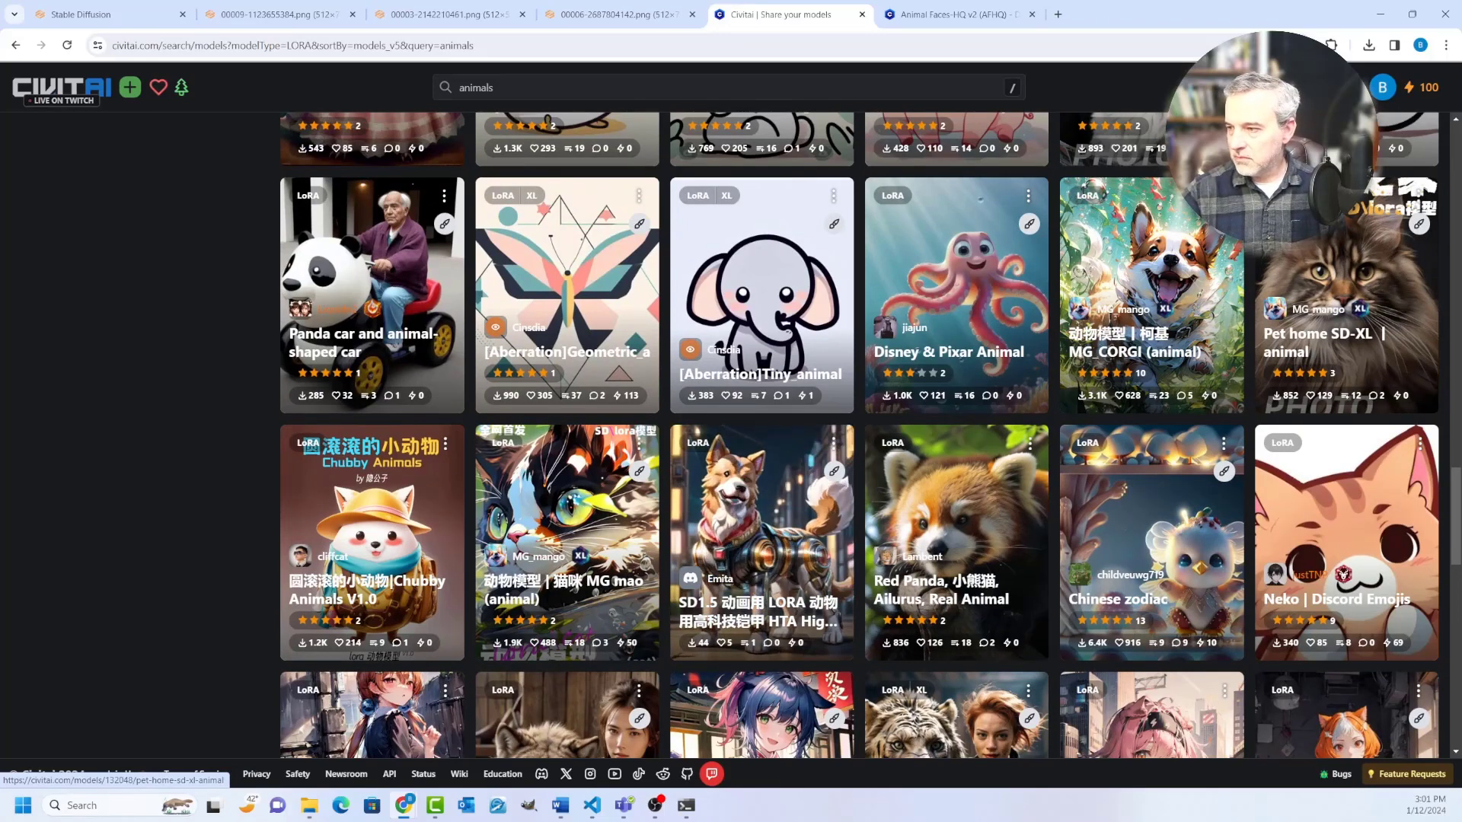
pyautogui.rightClick(1313, 274)
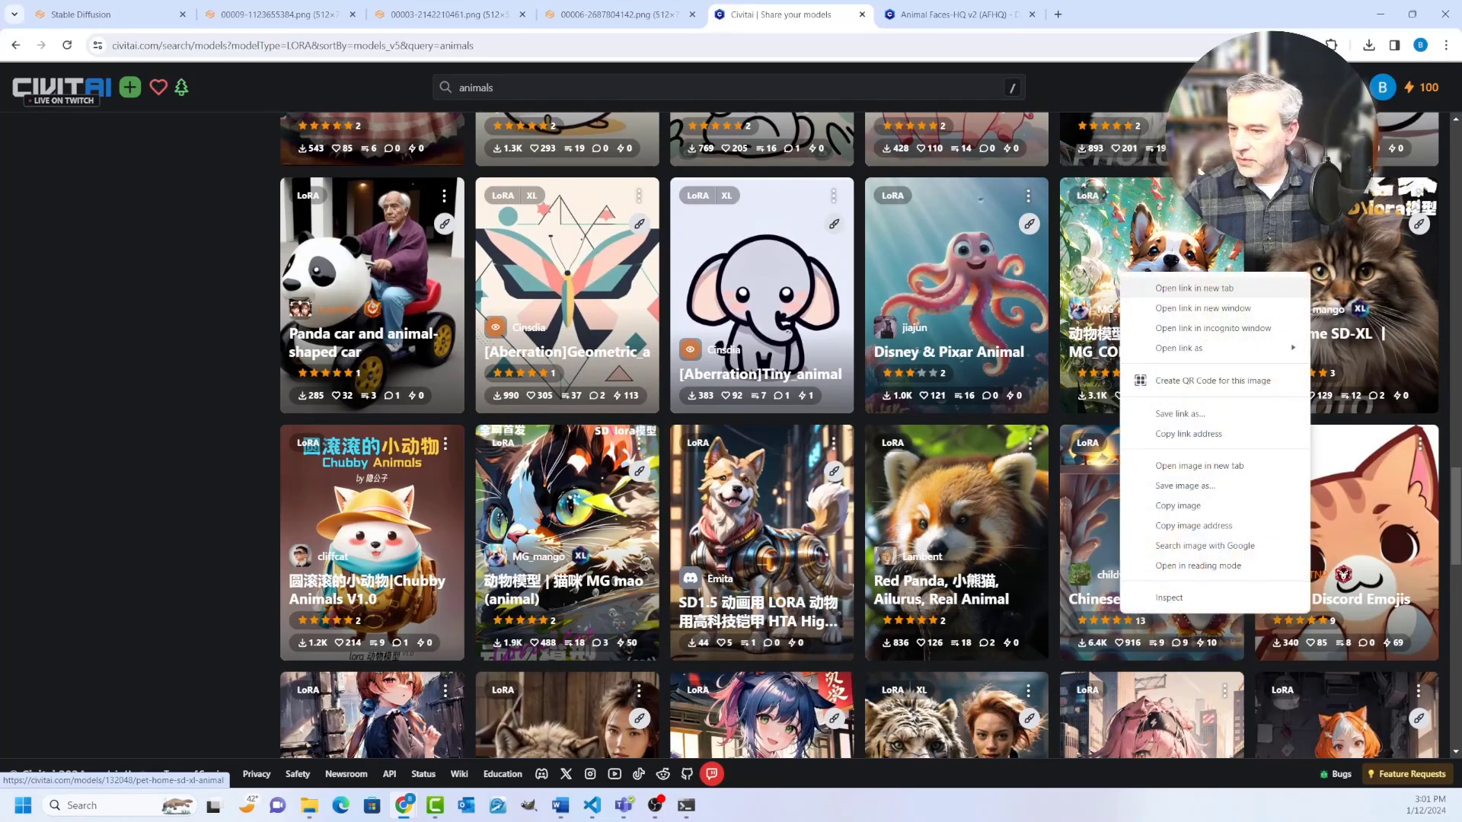
pyautogui.click(1194, 288)
# Step: Look through more of the LoRA results, and examine the sample images on the "Pet home SD-XL | animal" page
pyautogui.scroll(-3, 1343, 548)
pyautogui.scroll(-12, 1344, 548)
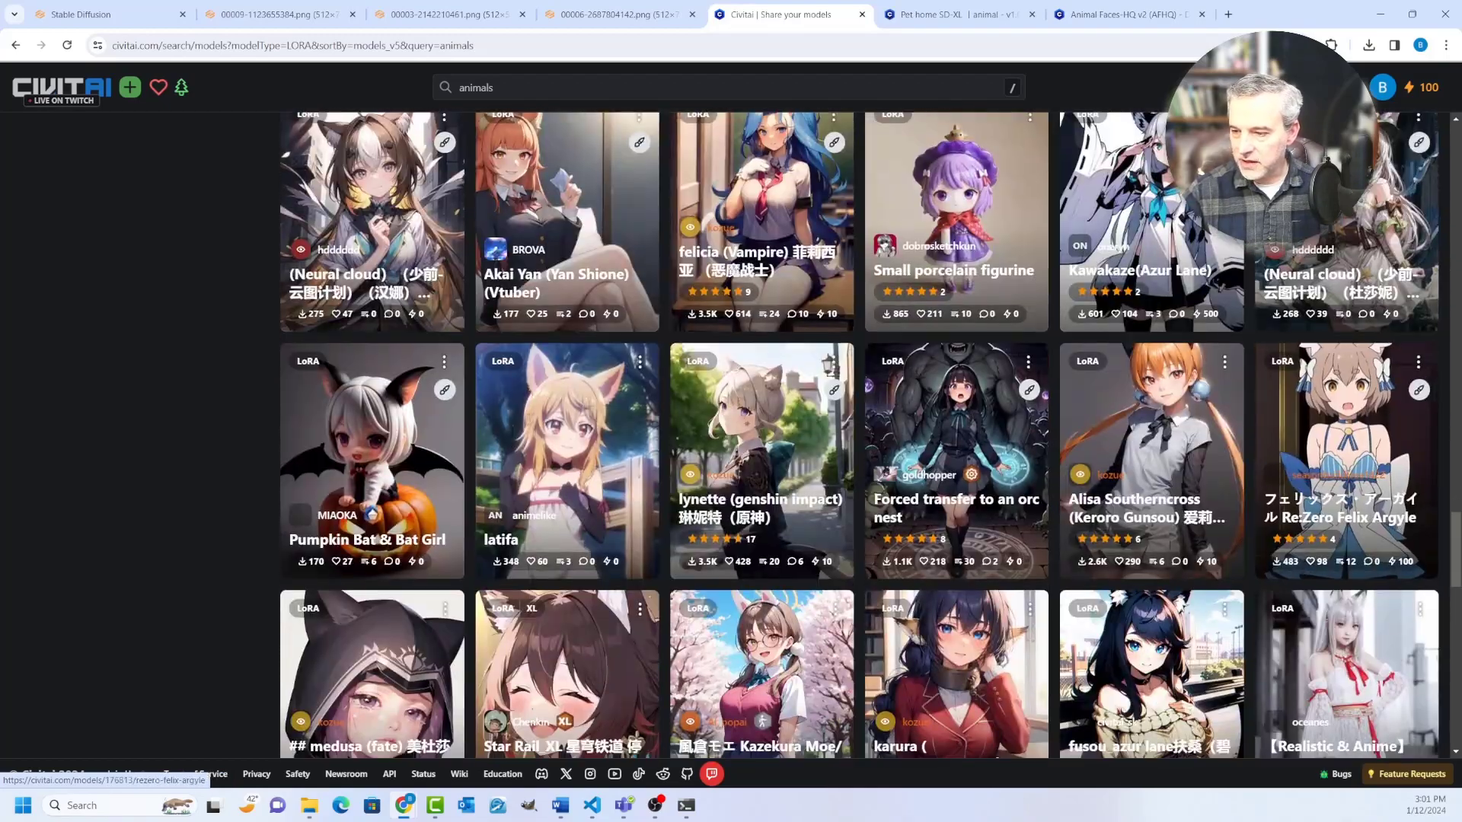
pyautogui.scroll(-10, 1344, 548)
pyautogui.scroll(-7, 1343, 549)
pyautogui.scroll(-20, 1344, 548)
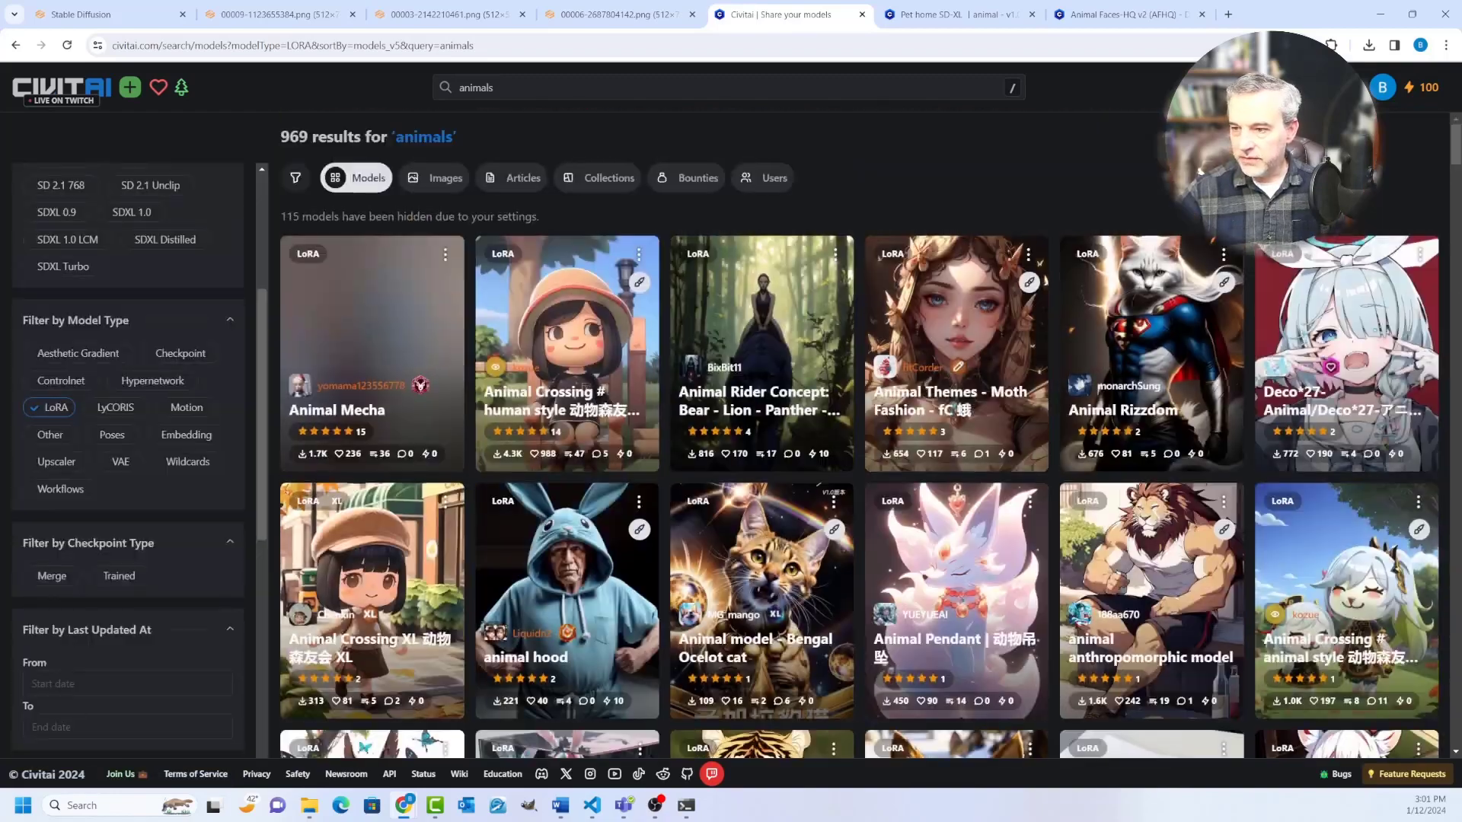
pyautogui.hotkey('ctrl', 'Tab')
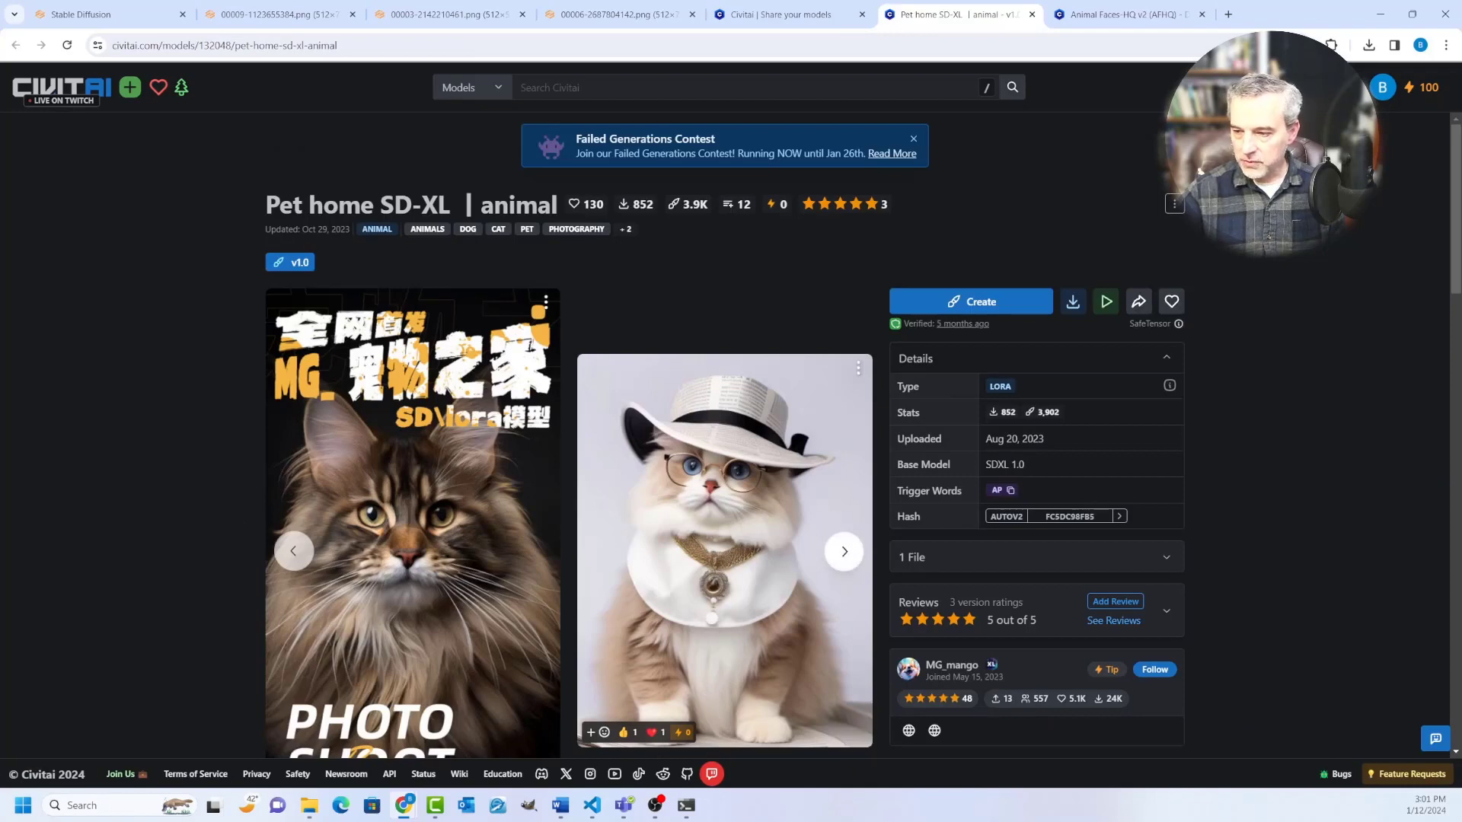
pyautogui.click(843, 550)
pyautogui.click(843, 551)
pyautogui.click(843, 550)
pyautogui.click(843, 550)
pyautogui.click(844, 550)
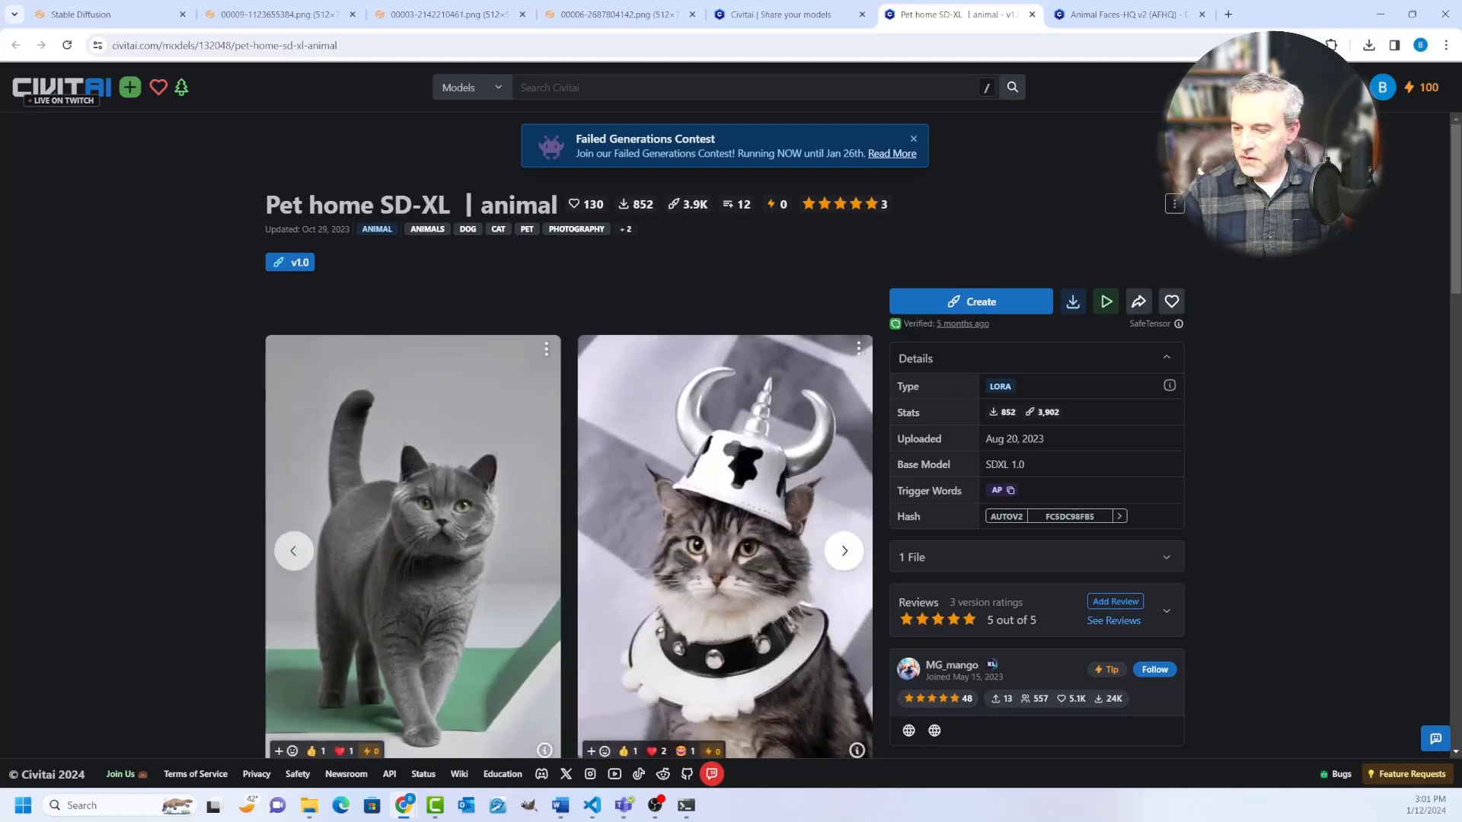
pyautogui.click(843, 550)
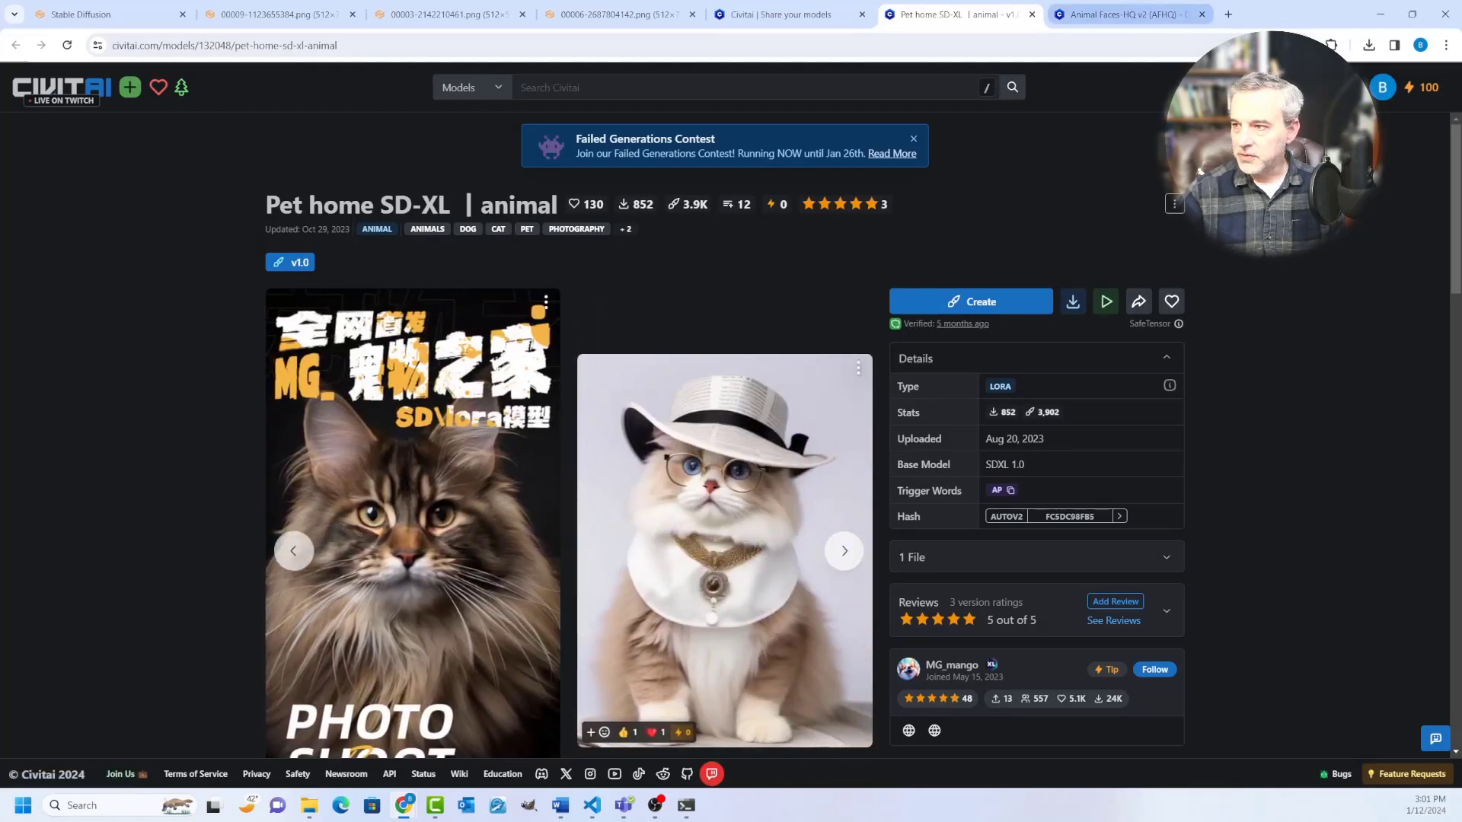
# Step: Check the Animal Faces-HQ v2 page for comparison, and download the LoRA file from the "Pet home SD-XL | animal" page
pyautogui.click(1119, 14)
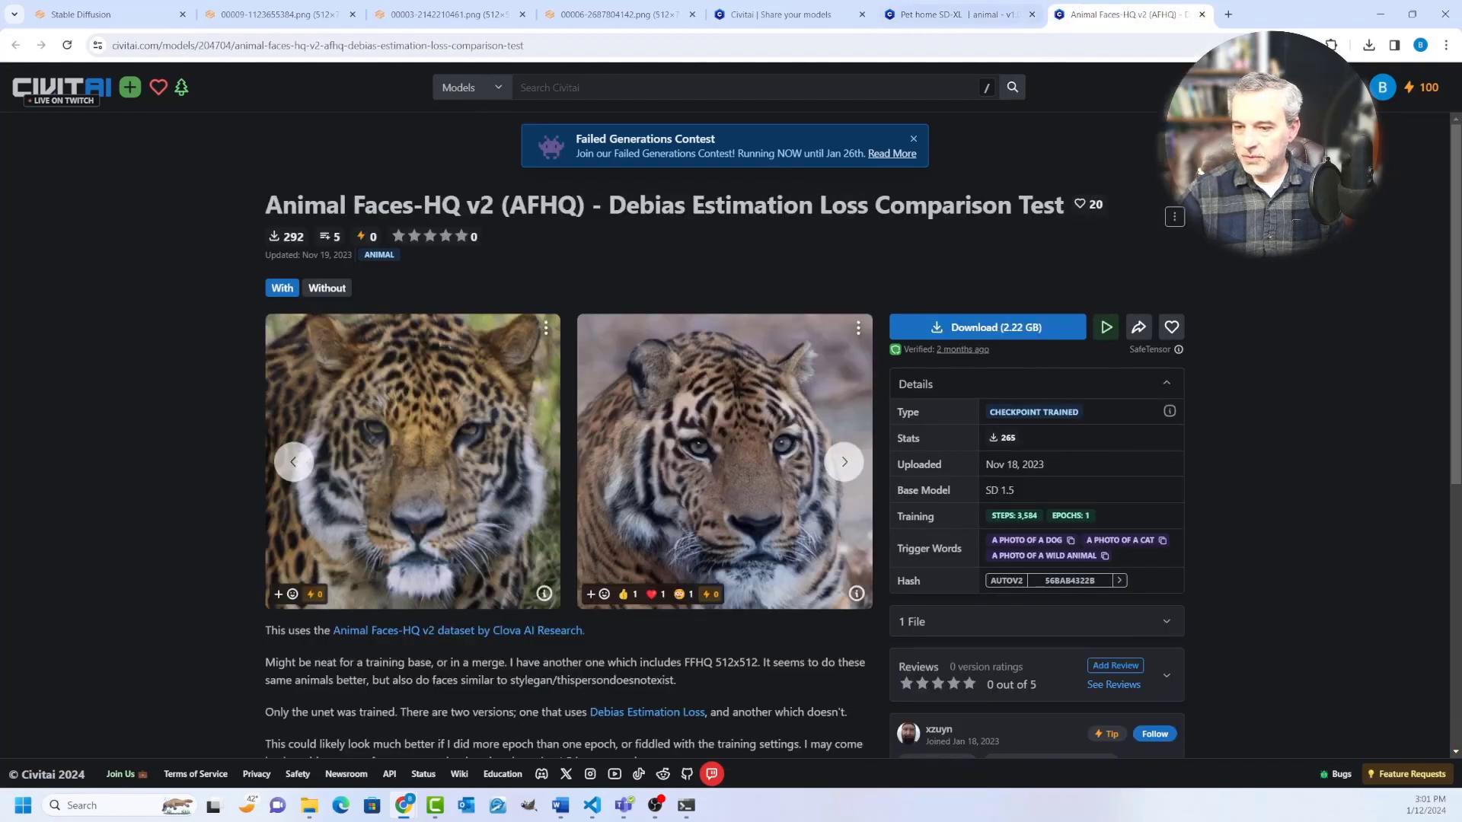
pyautogui.click(959, 14)
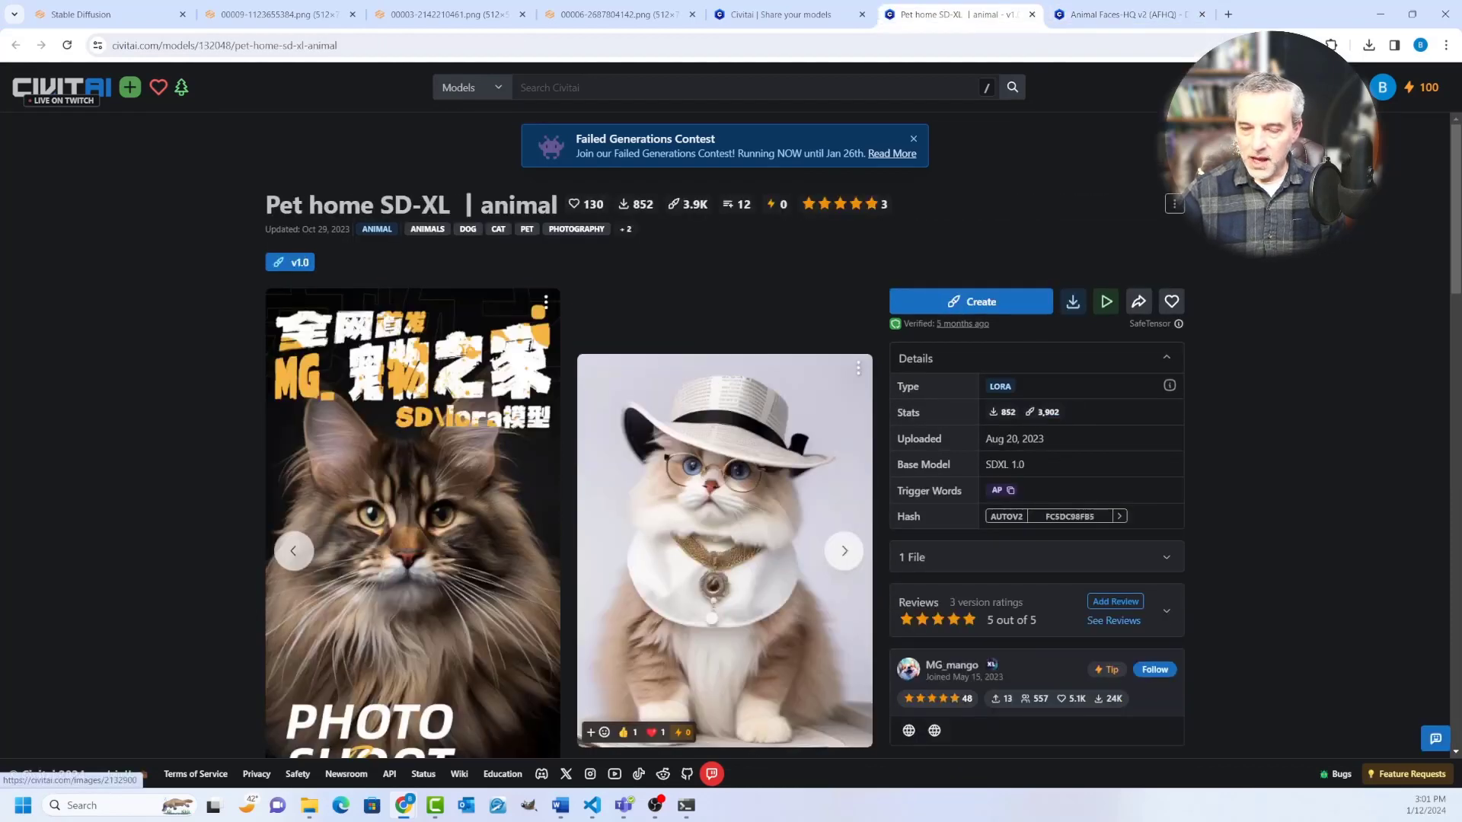
pyautogui.click(1072, 302)
pyautogui.click(997, 334)
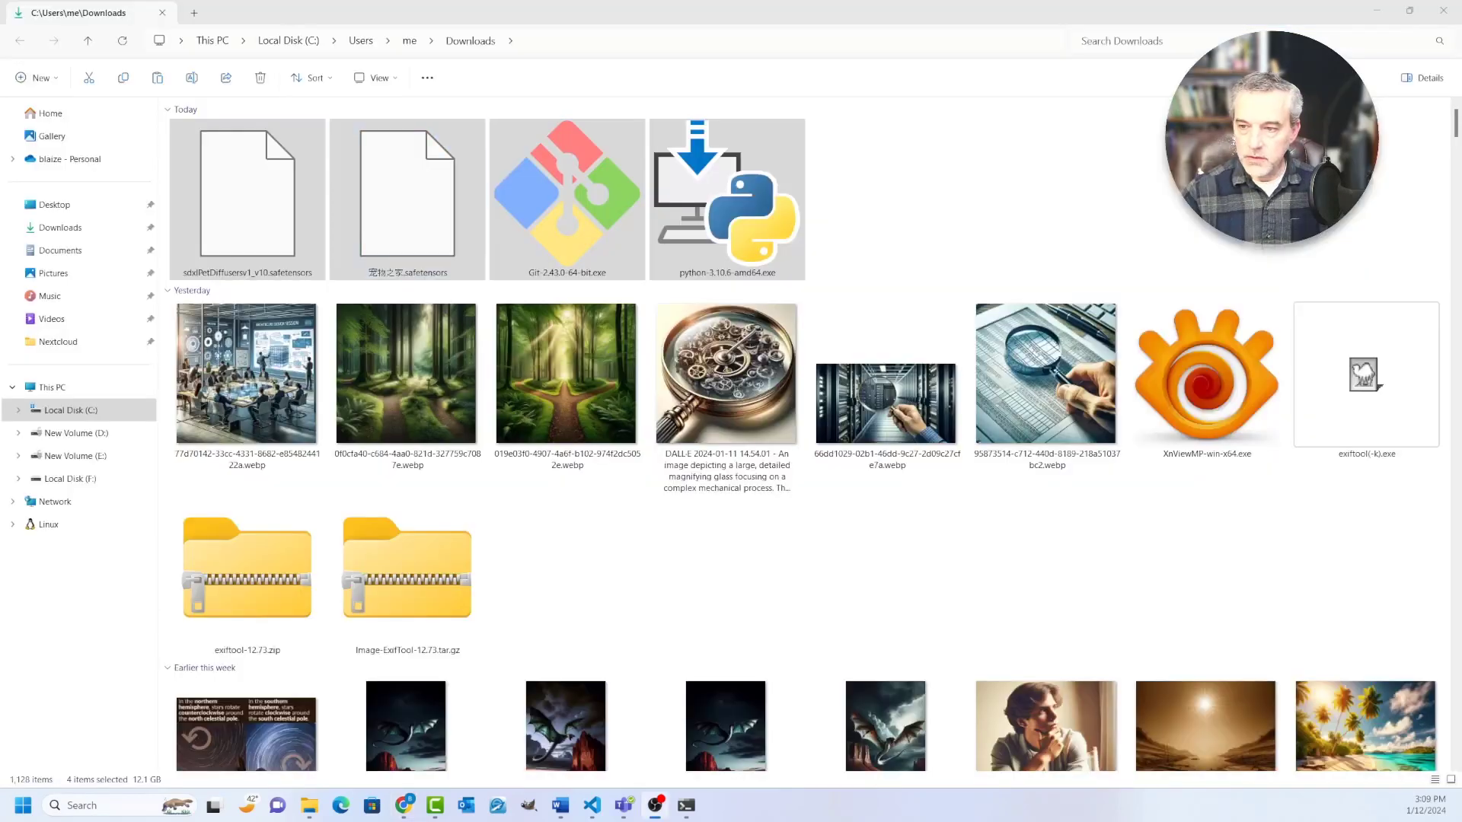
# Step: Copy 宠物之家.safetensors from the Downloads folder into C:\stable-diffusion-webui\models\Lora, using a second File Explorer tab
pyautogui.click(407, 200)
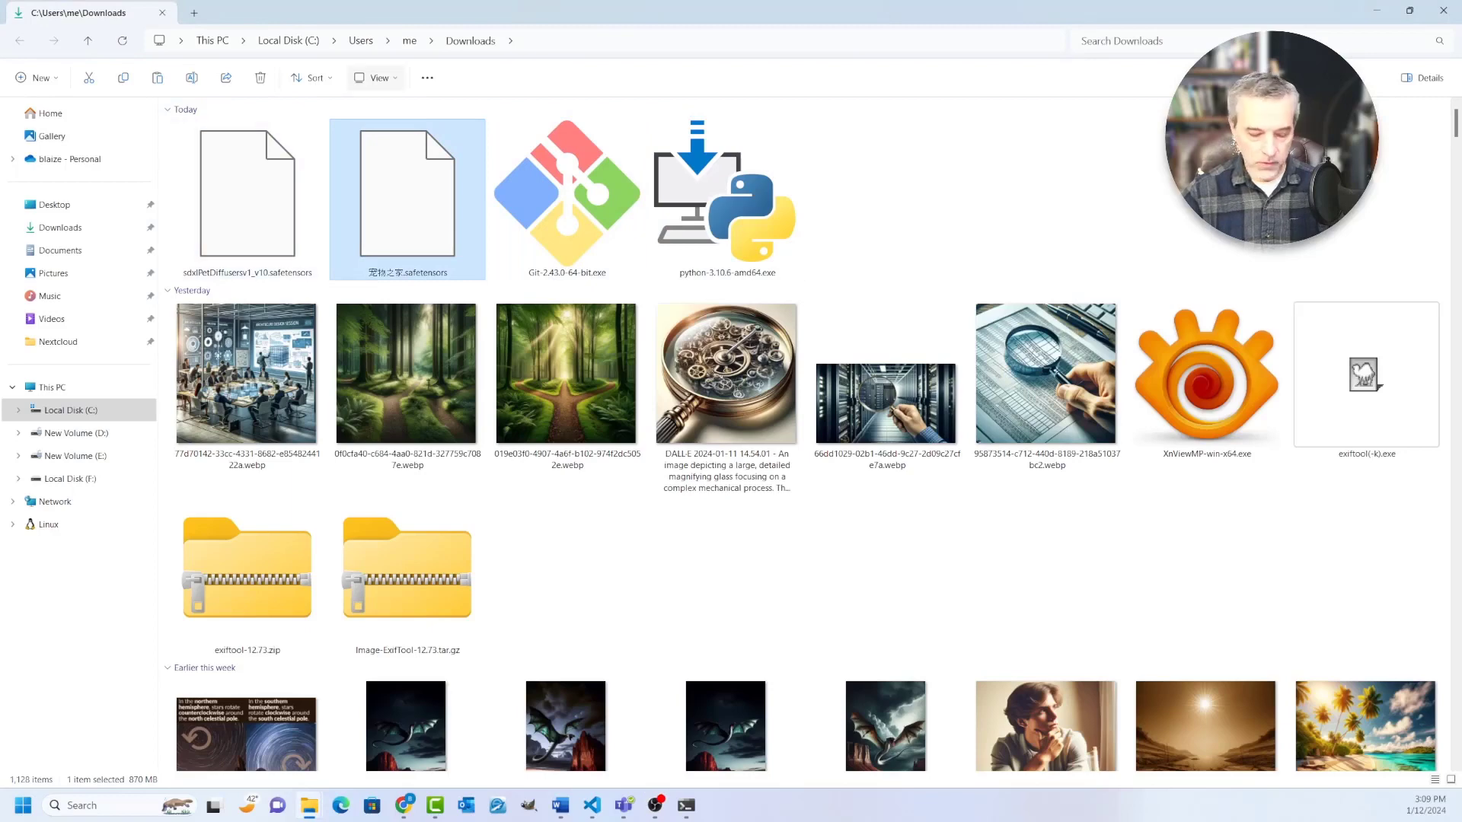
pyautogui.hotkey('ctrl', 't')
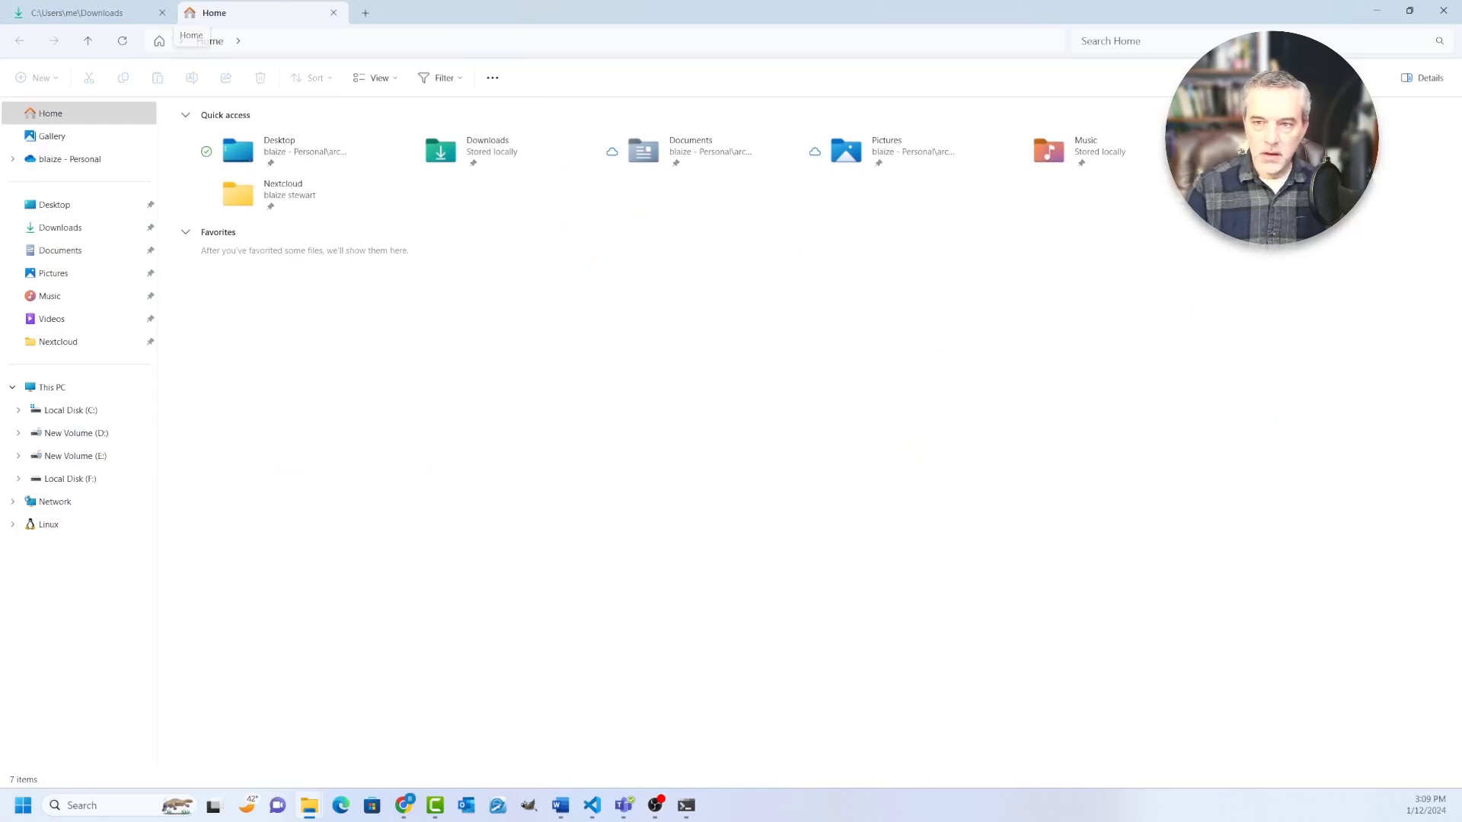
pyautogui.hotkey('ctrl', 'l')
pyautogui.write('c:\\')
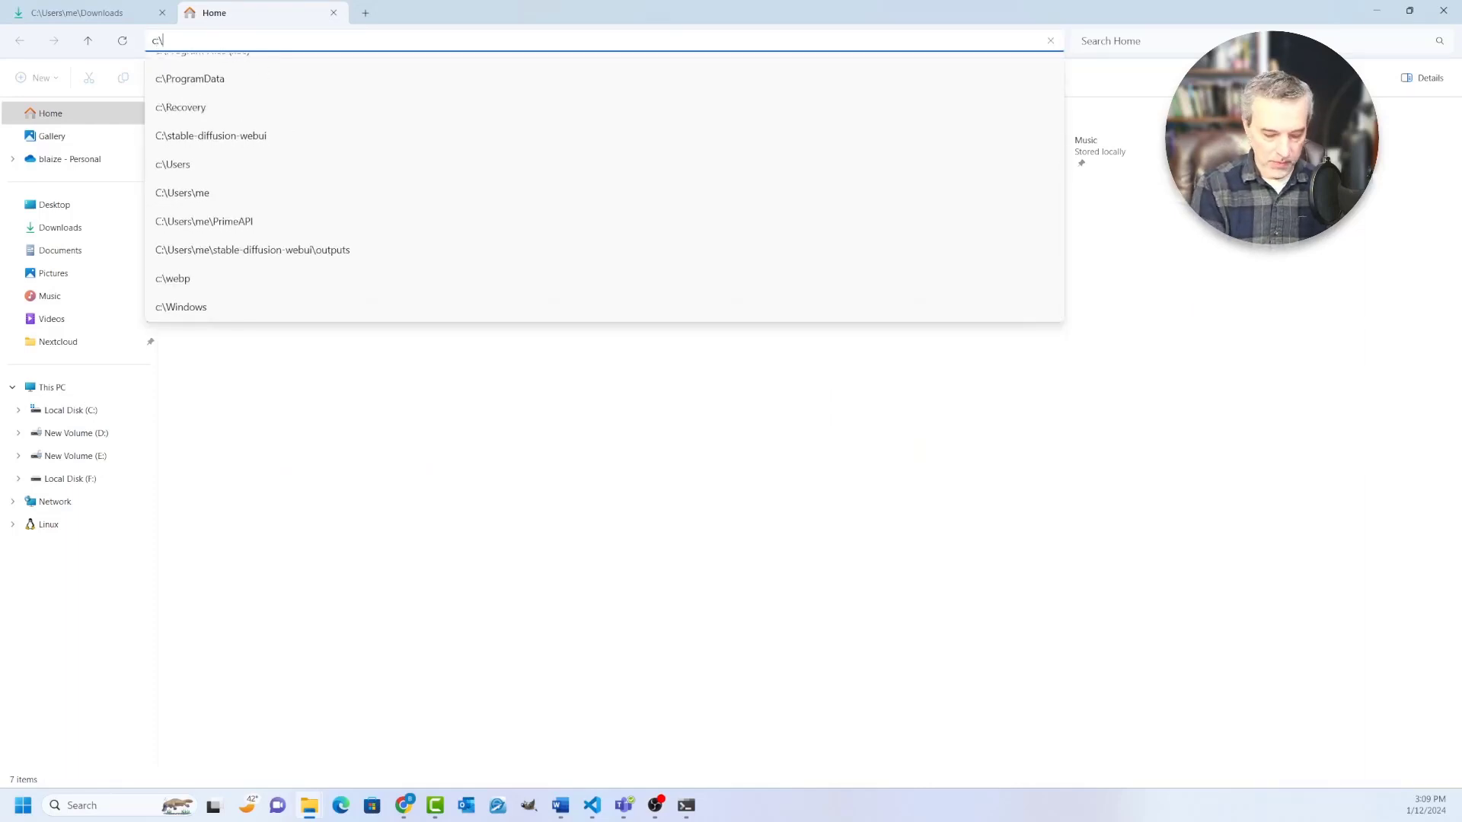
pyautogui.write('sta')
pyautogui.press('Down')
pyautogui.press('Return')
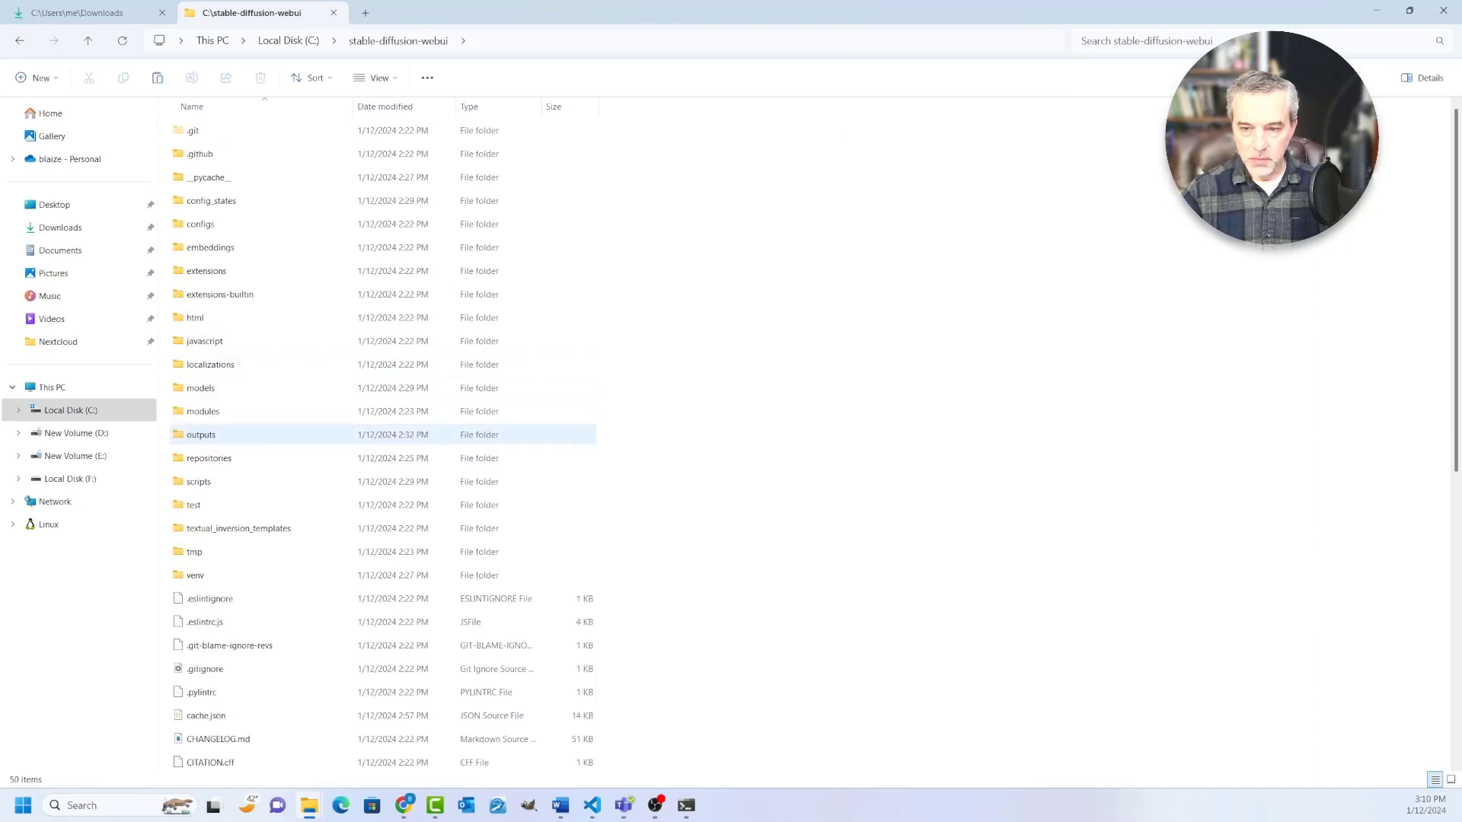
pyautogui.doubleClick(201, 388)
pyautogui.doubleClick(195, 293)
pyautogui.hotkey('ctrl', 'v')
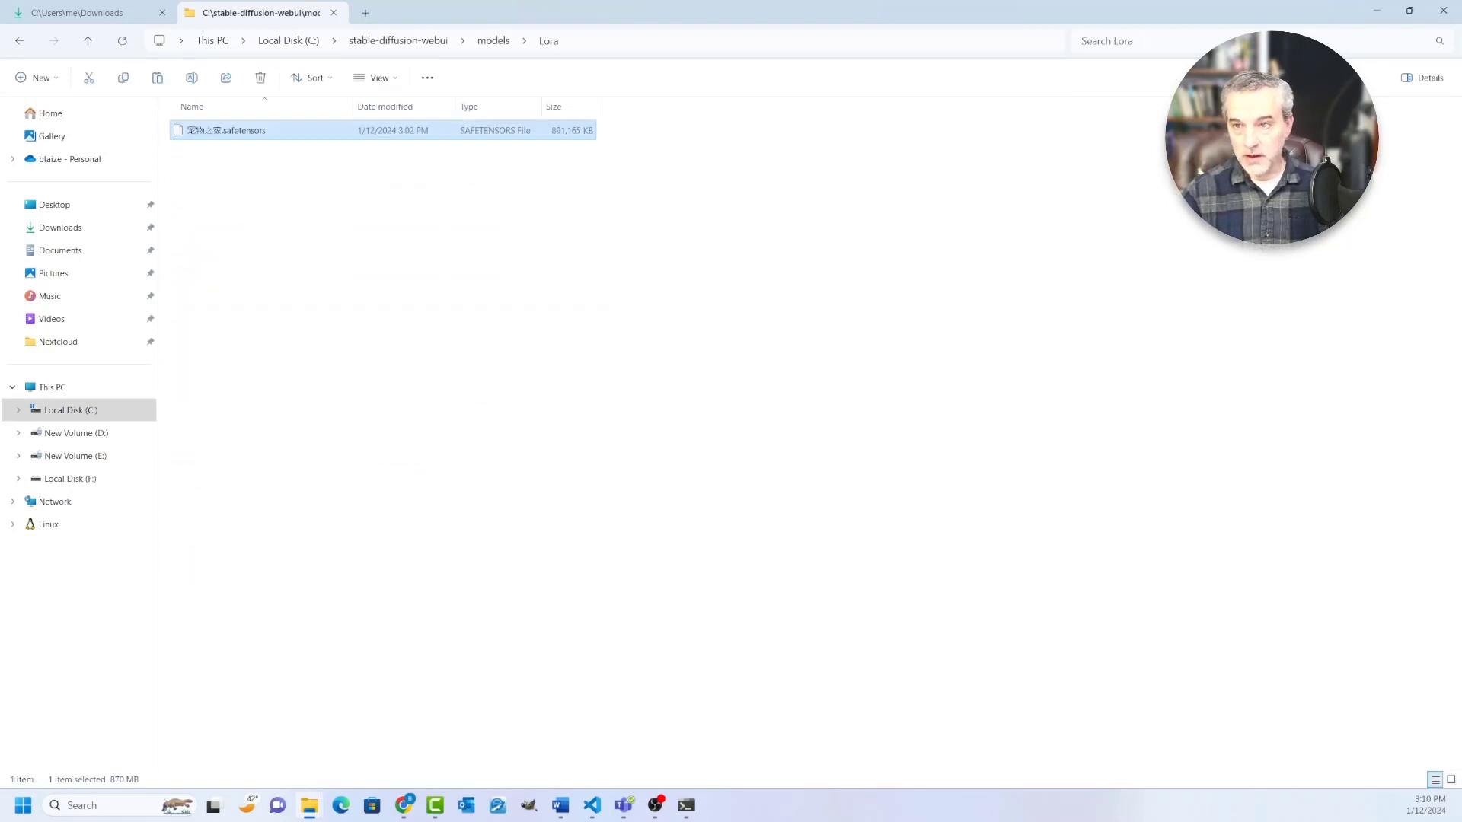
# Step: Move sdxlPetDiffusersv1_v10.safetensors from Downloads into the models\Stable-diffusion folder, and widen the Size column to show full file sizes
pyautogui.click(77, 12)
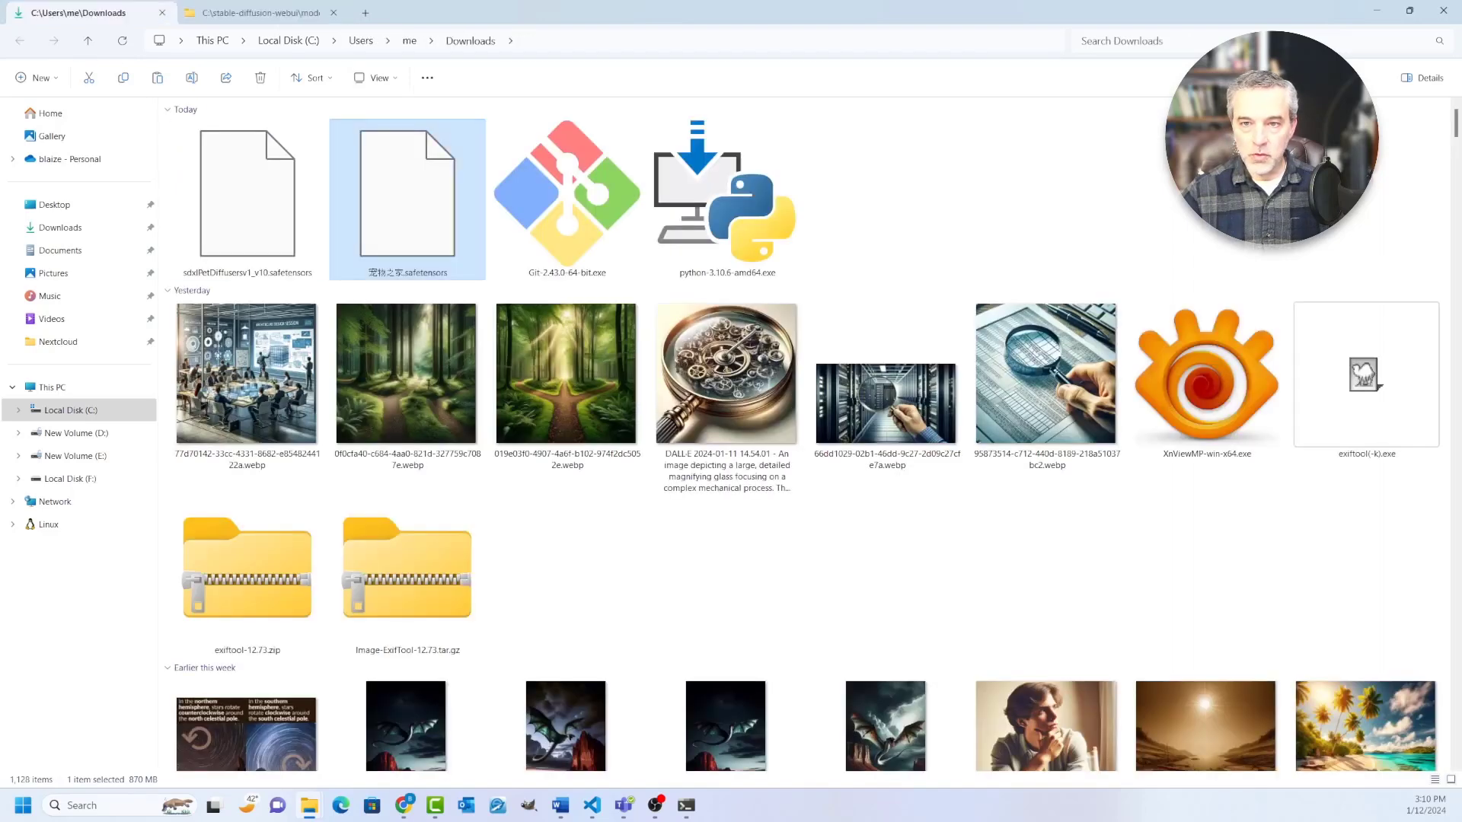
pyautogui.click(247, 199)
pyautogui.hotkey('ctrl', 'x')
pyautogui.click(261, 13)
pyautogui.click(494, 40)
pyautogui.doubleClick(221, 316)
pyautogui.hotkey('ctrl', 'v')
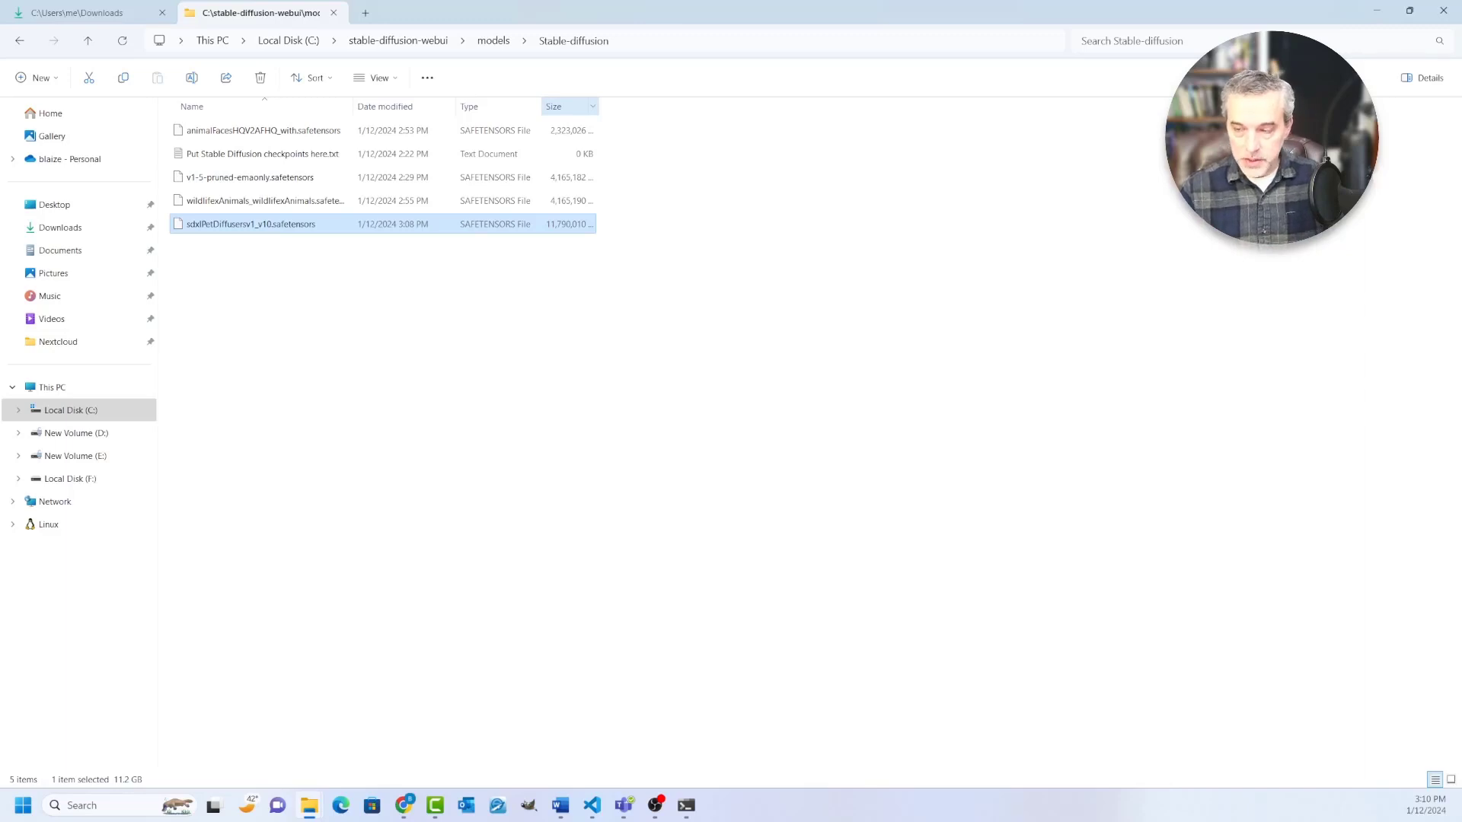
pyautogui.moveTo(599, 107); pyautogui.dragTo(647, 107)
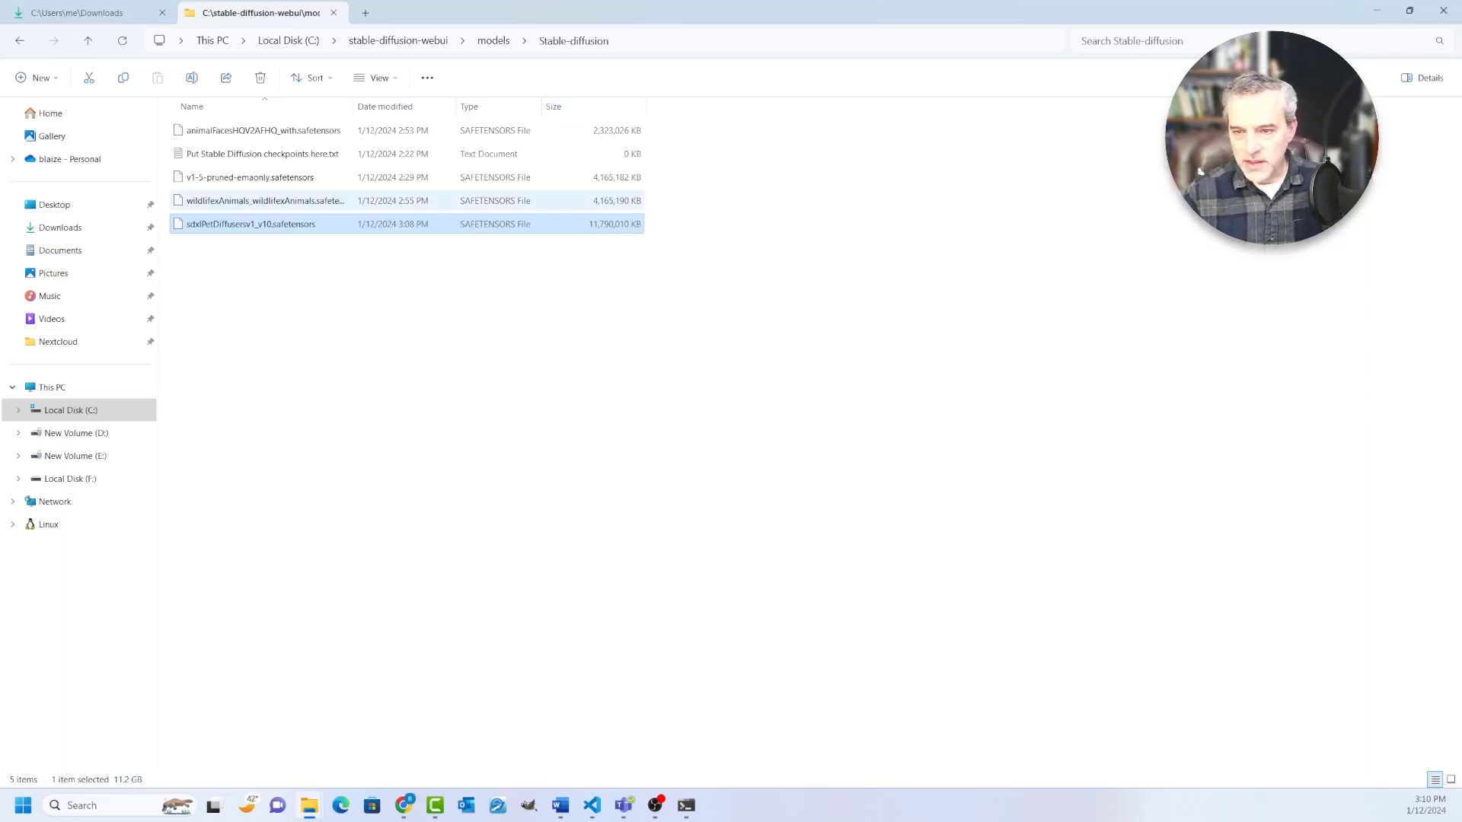
pyautogui.click(456, 335)
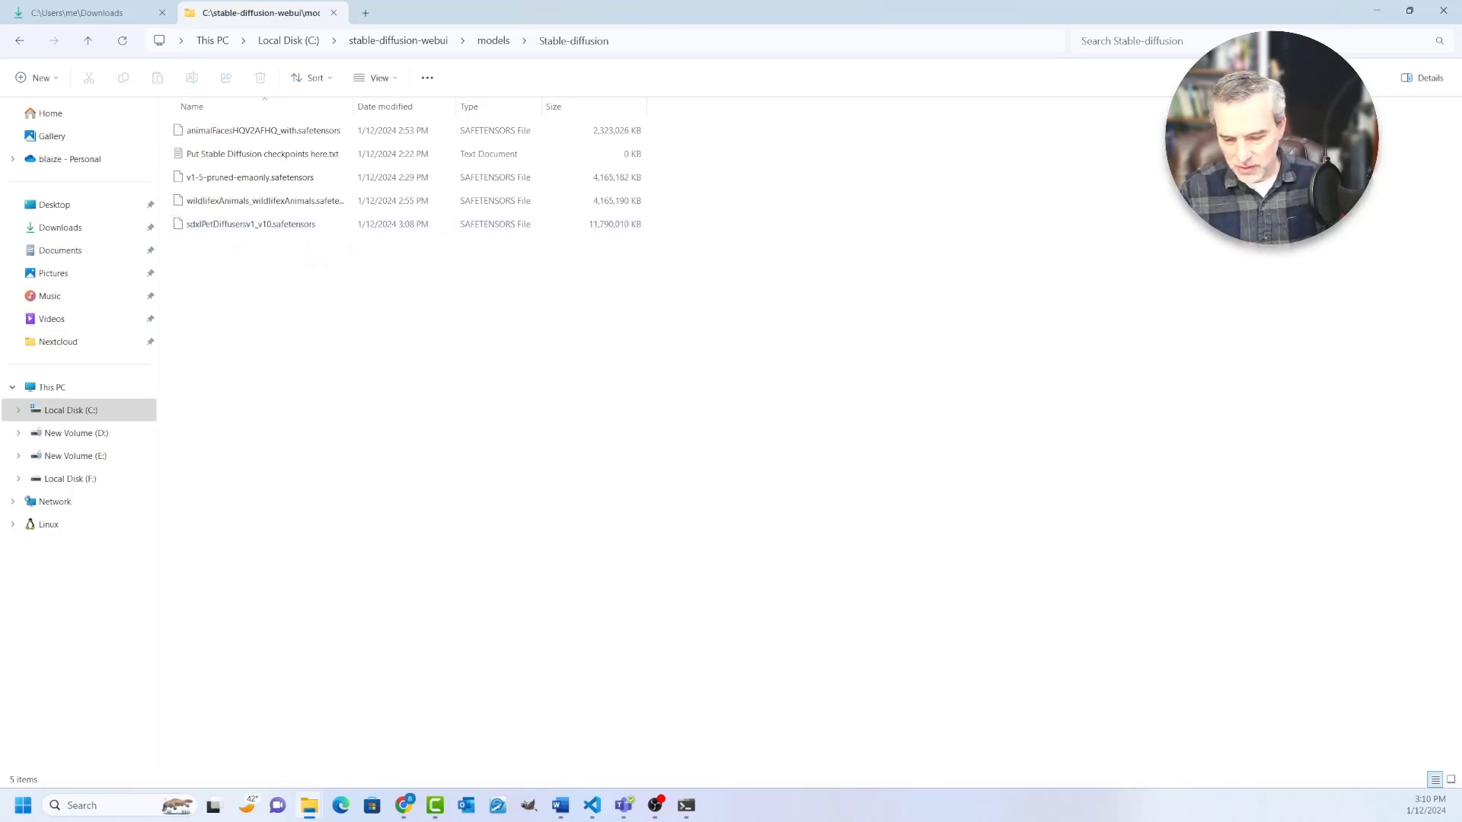
# Step: Switch to the Chrome window with the downloads list and bring up its Stable Diffusion web UI tab
pyautogui.moveTo(404, 805)
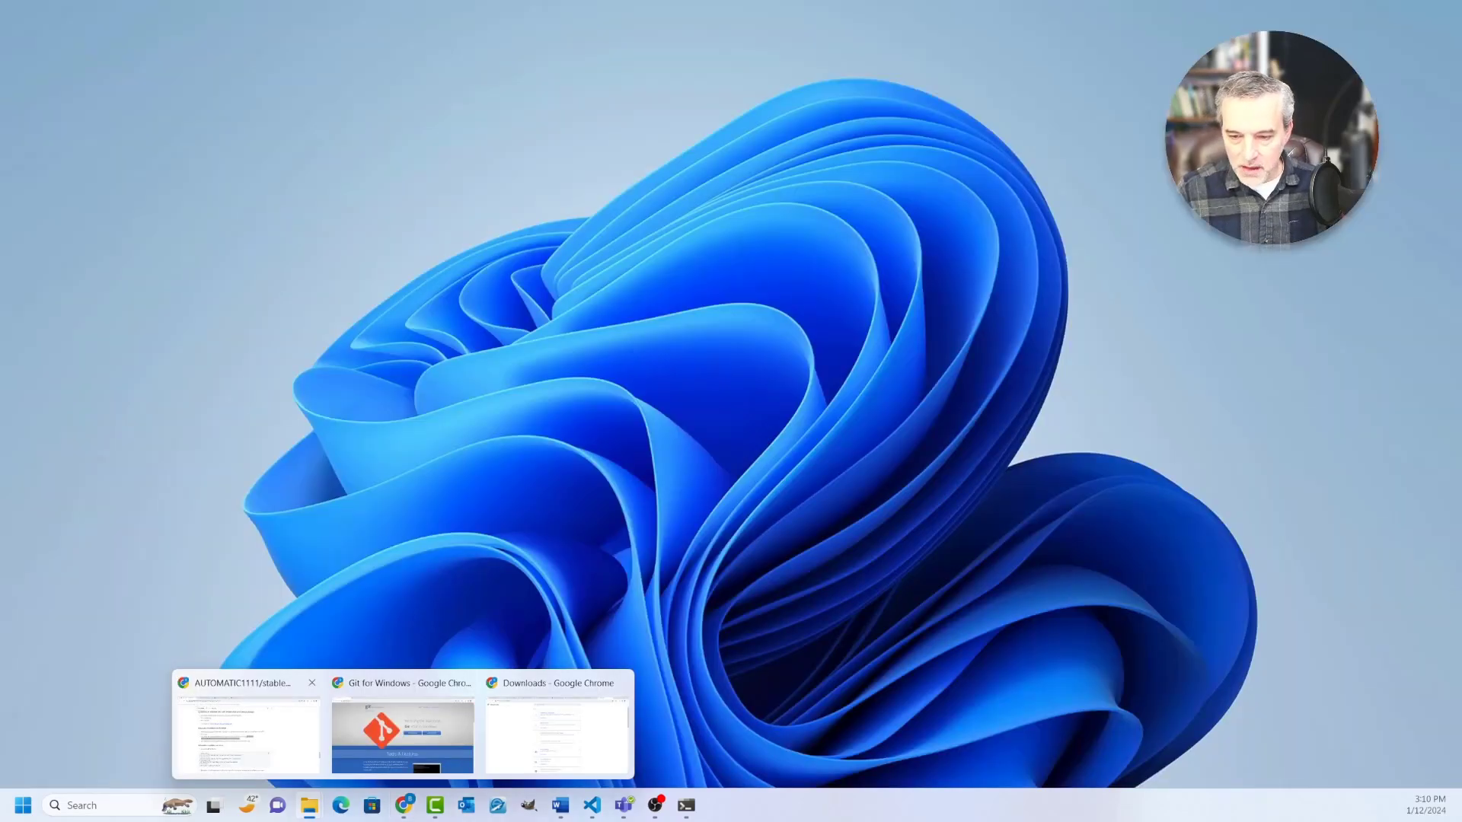
pyautogui.click(558, 727)
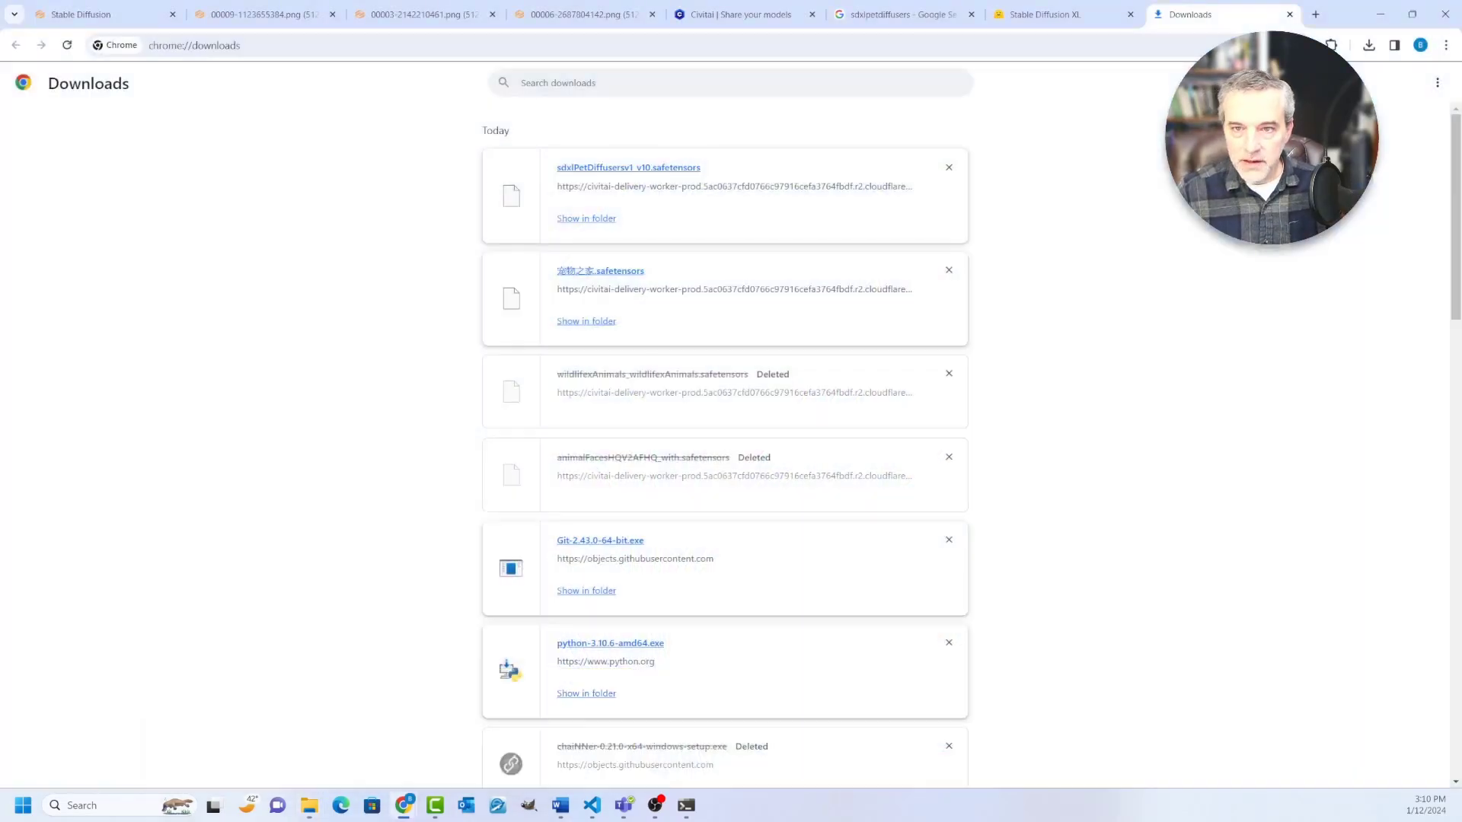
pyautogui.hotkey('ctrl', 'Tab')
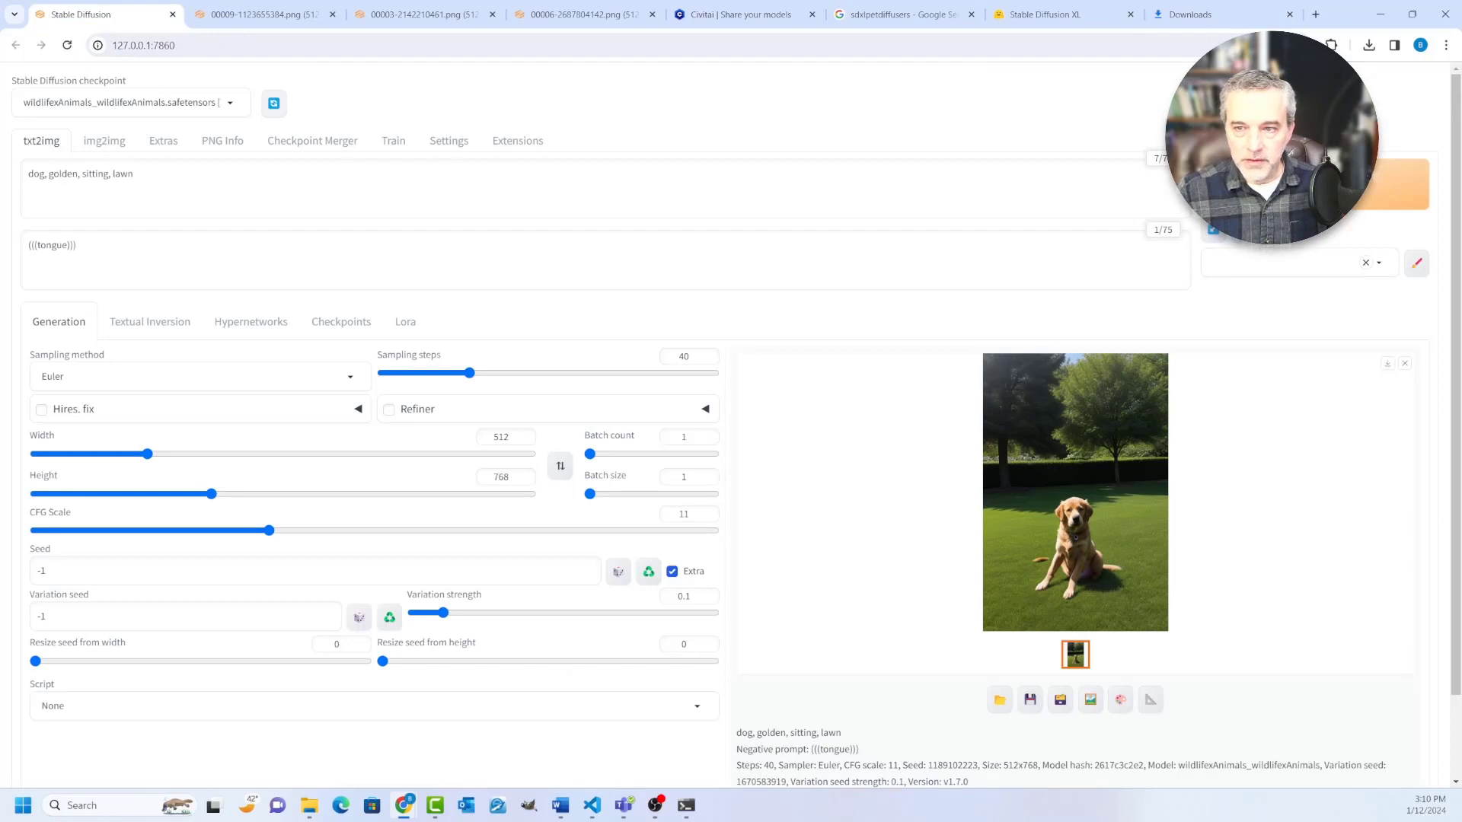
# Step: Load the sdxlPetDiffusersv1_v10.safetensors model as the Stable Diffusion checkpoint
pyautogui.click(23, 102)
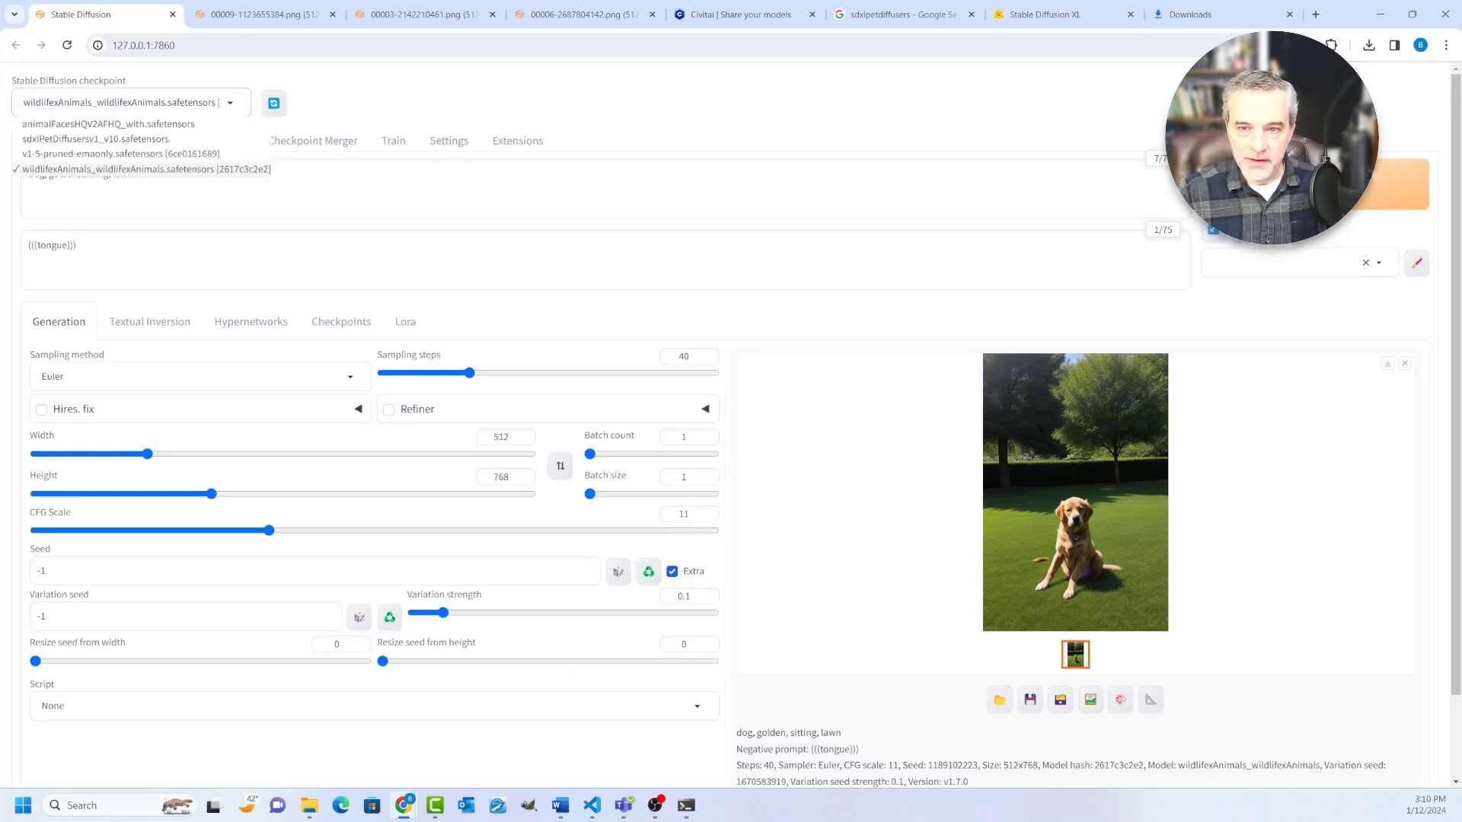
pyautogui.click(96, 140)
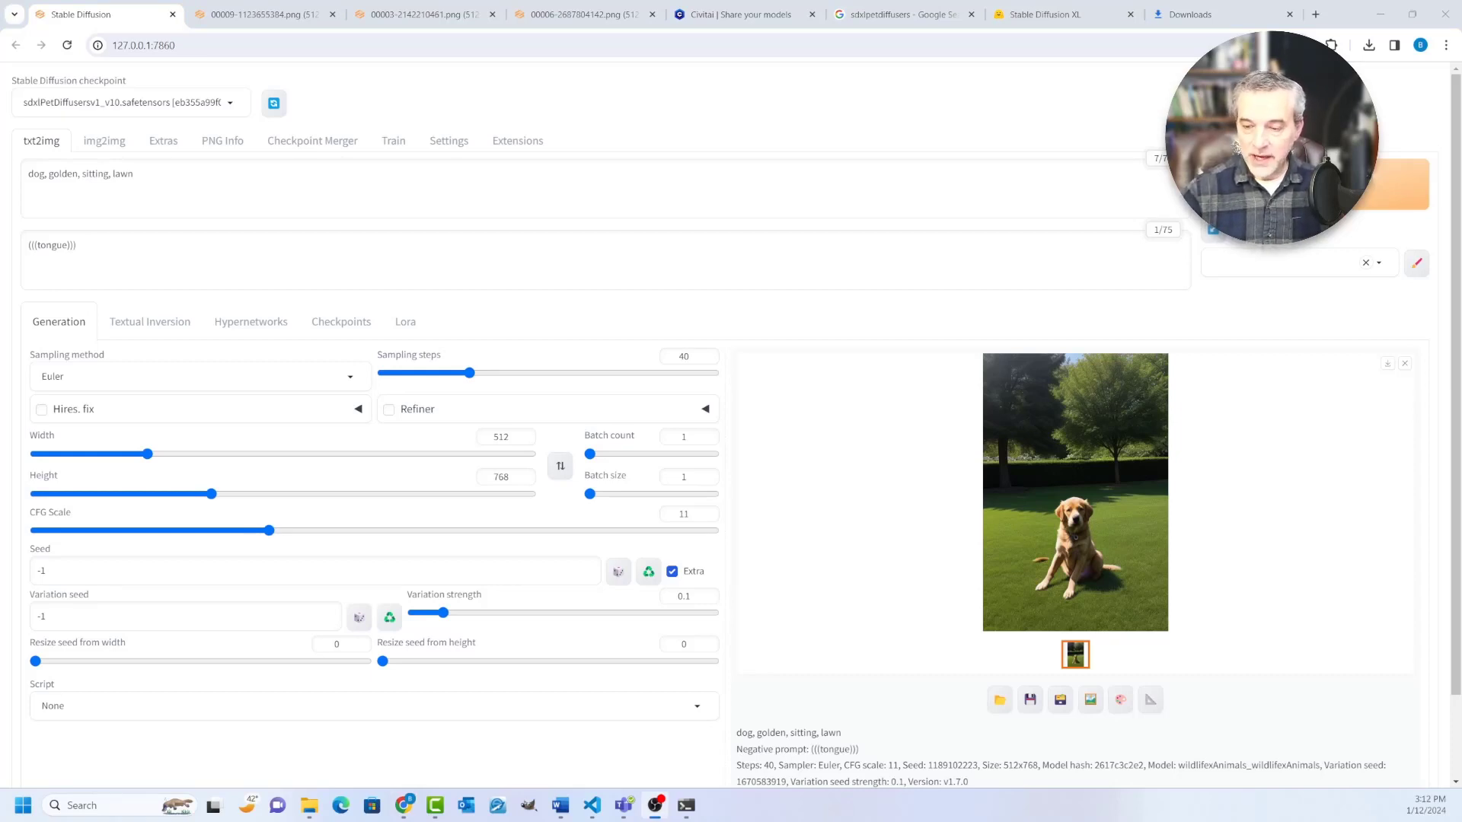
# Step: Try an output image size of 768 wide by 1024 high
pyautogui.click(509, 437)
pyautogui.doubleClick(508, 437)
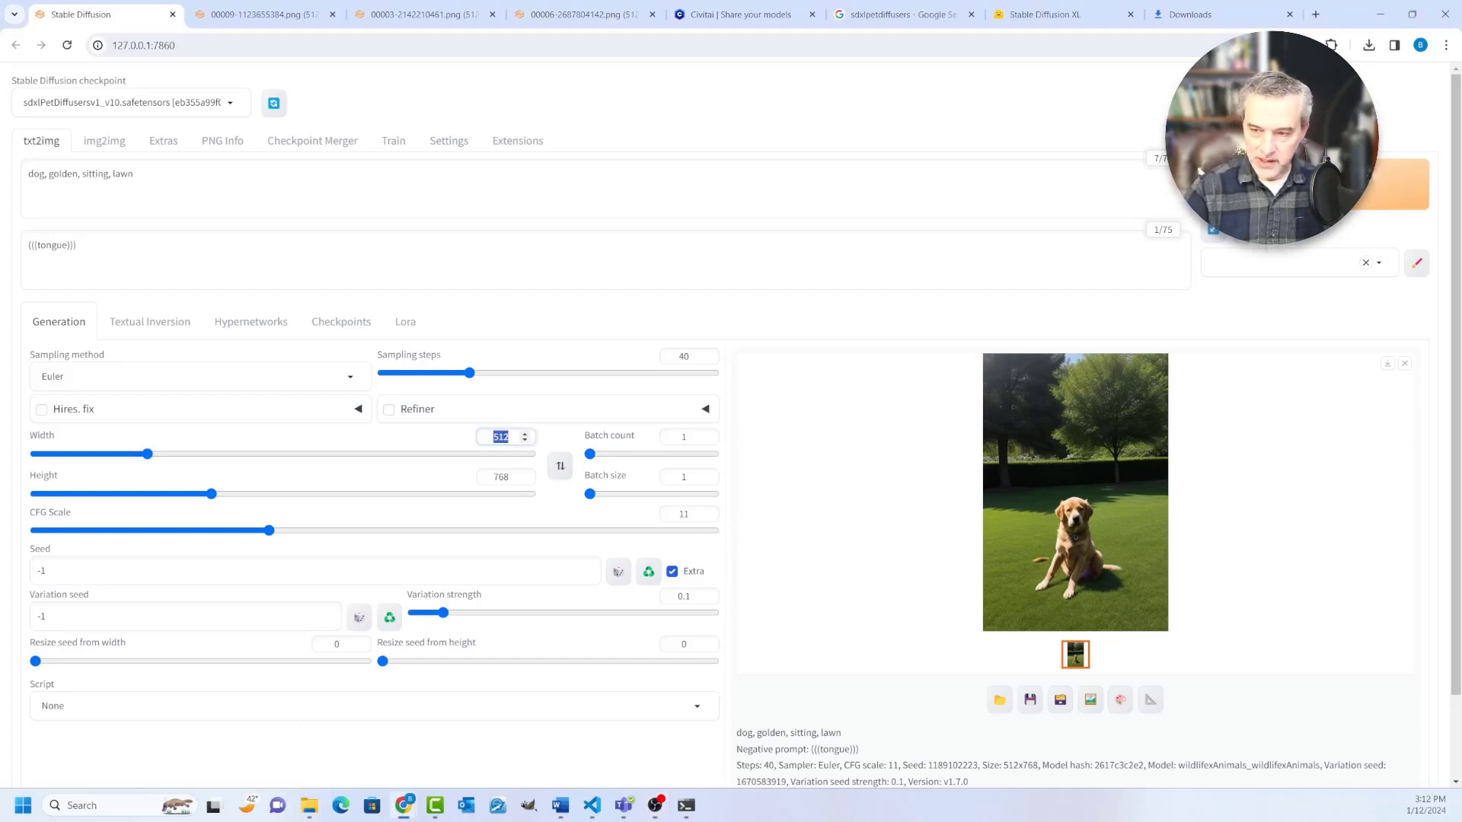
pyautogui.write('768')
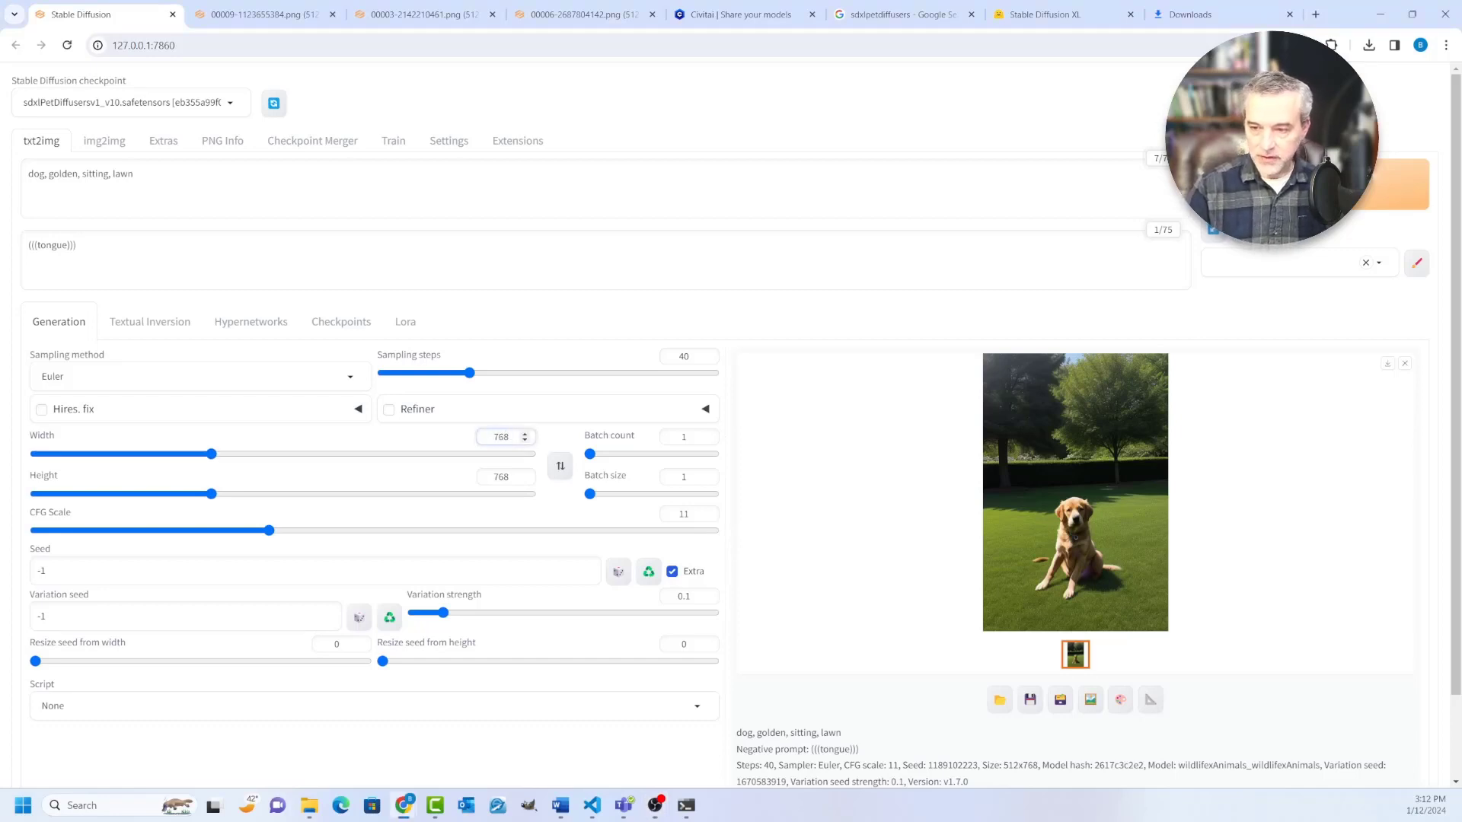
pyautogui.tripleClick(524, 473)
pyautogui.moveTo(510, 478); pyautogui.dragTo(492, 477)
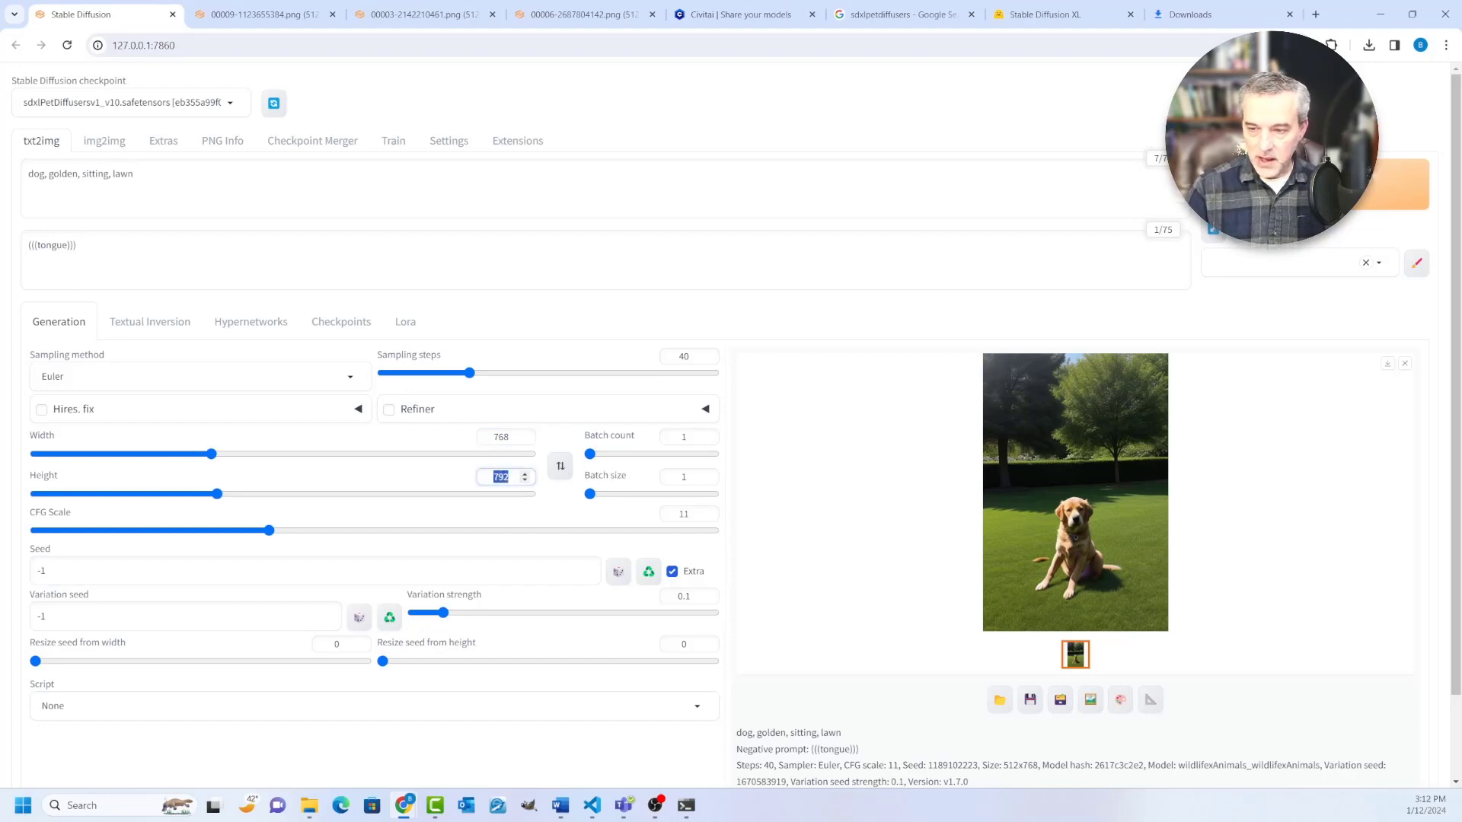
pyautogui.write('1024')
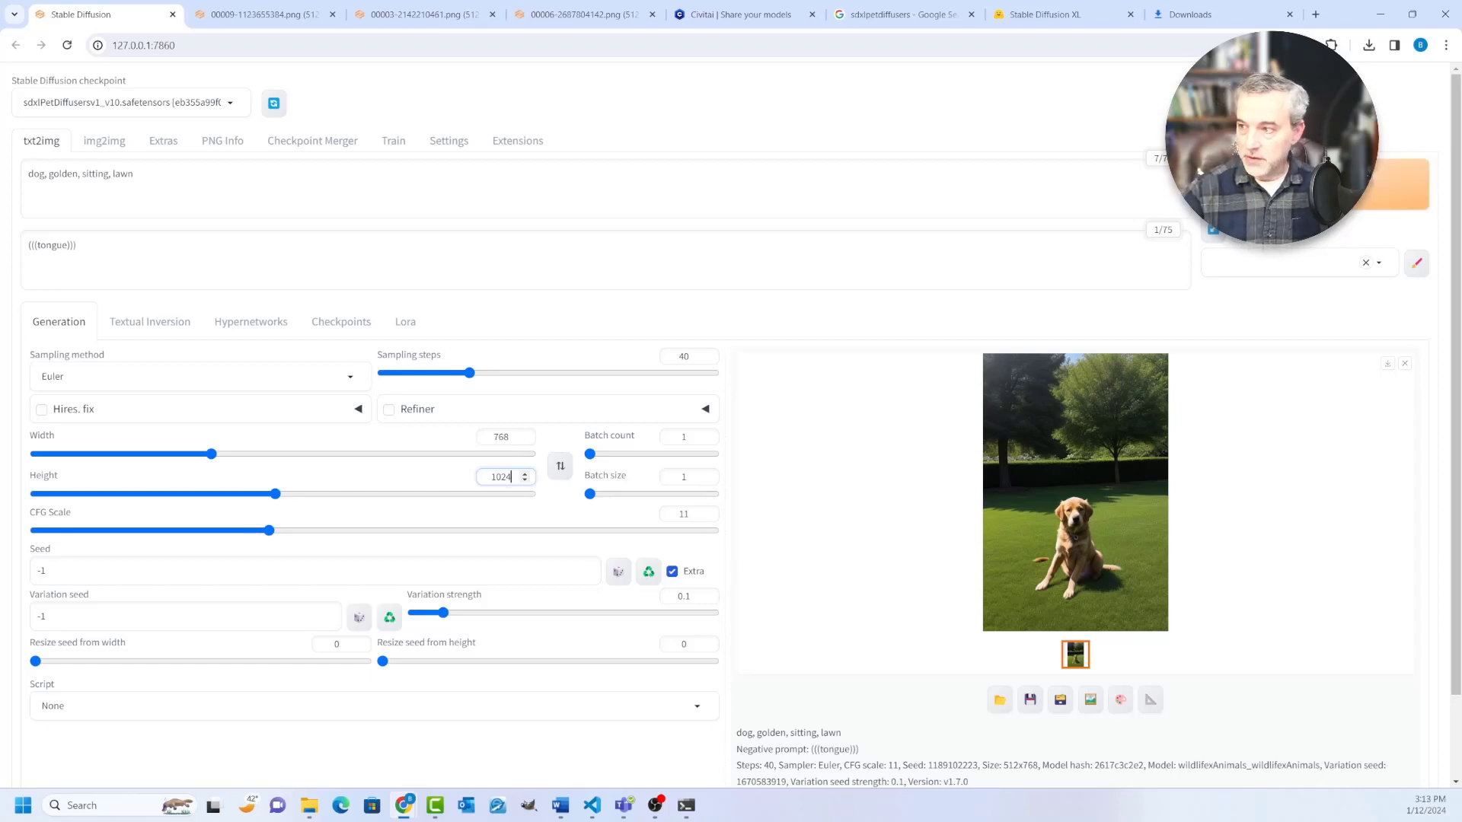
# Step: Open the generated golden dog image in its own browser tab, compare it with the earlier results, and return to the Stable Diffusion page
pyautogui.rightClick(1081, 438)
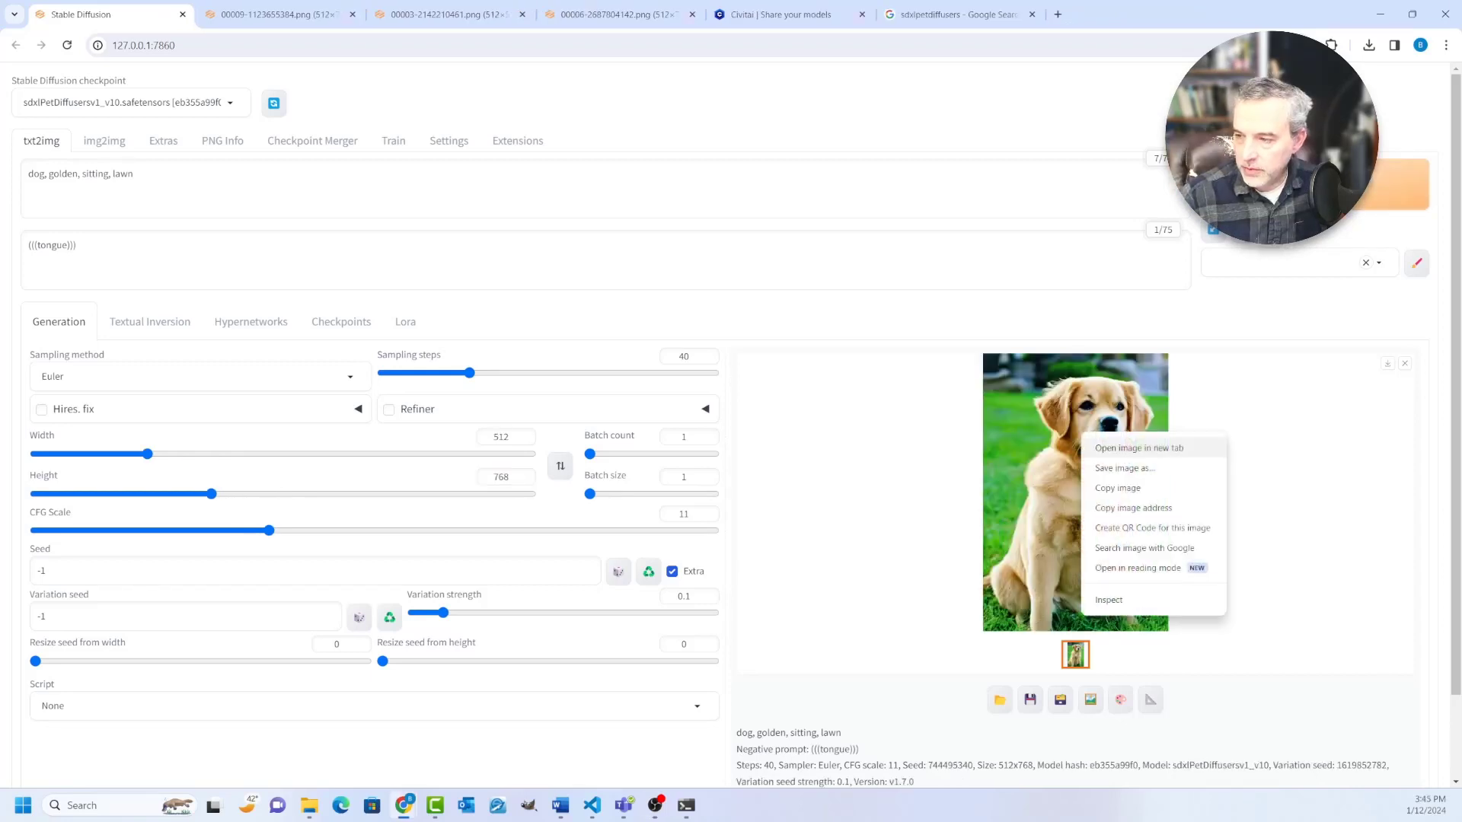
pyautogui.click(1119, 447)
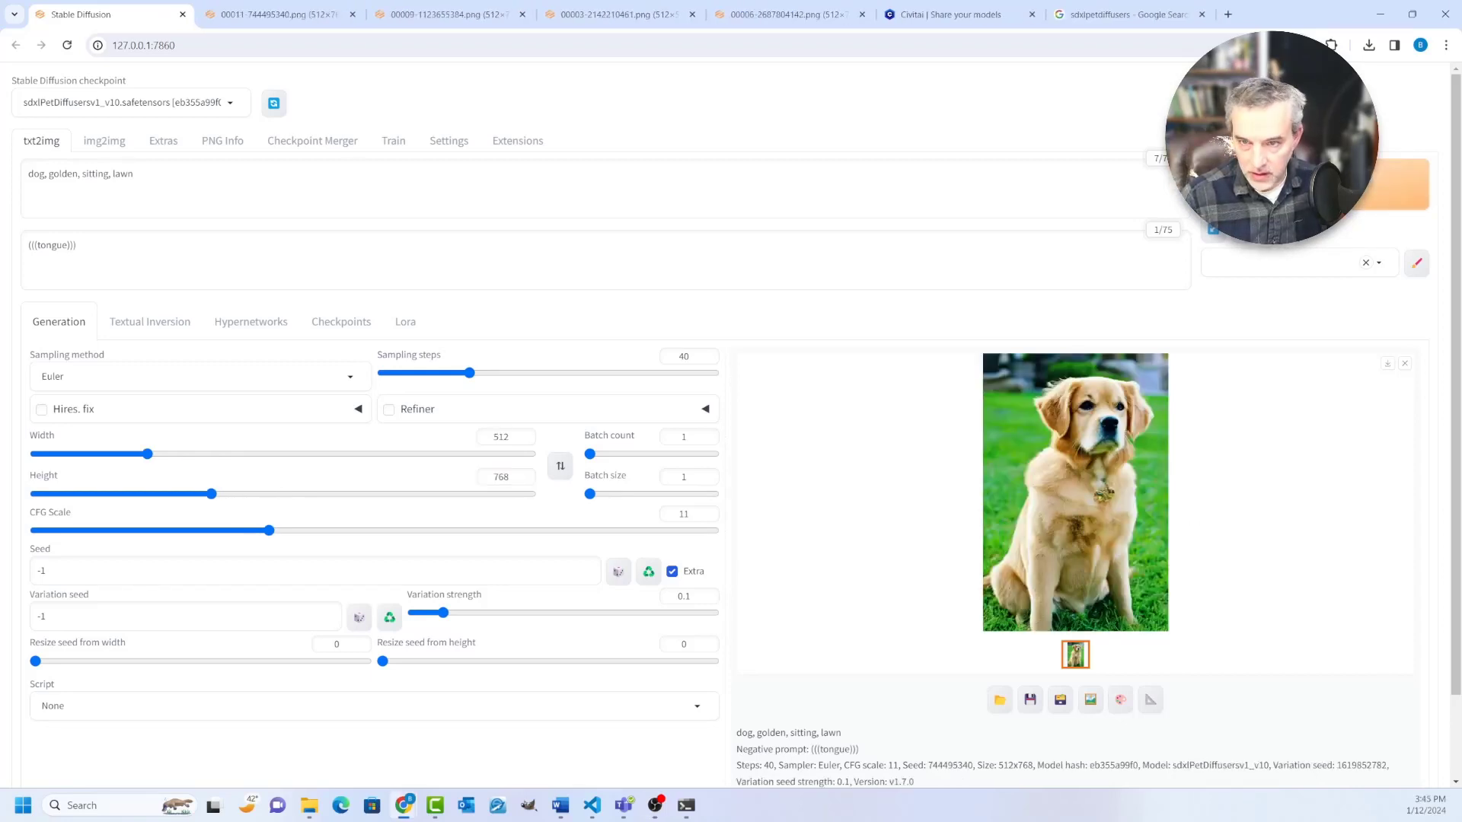
pyautogui.click(274, 15)
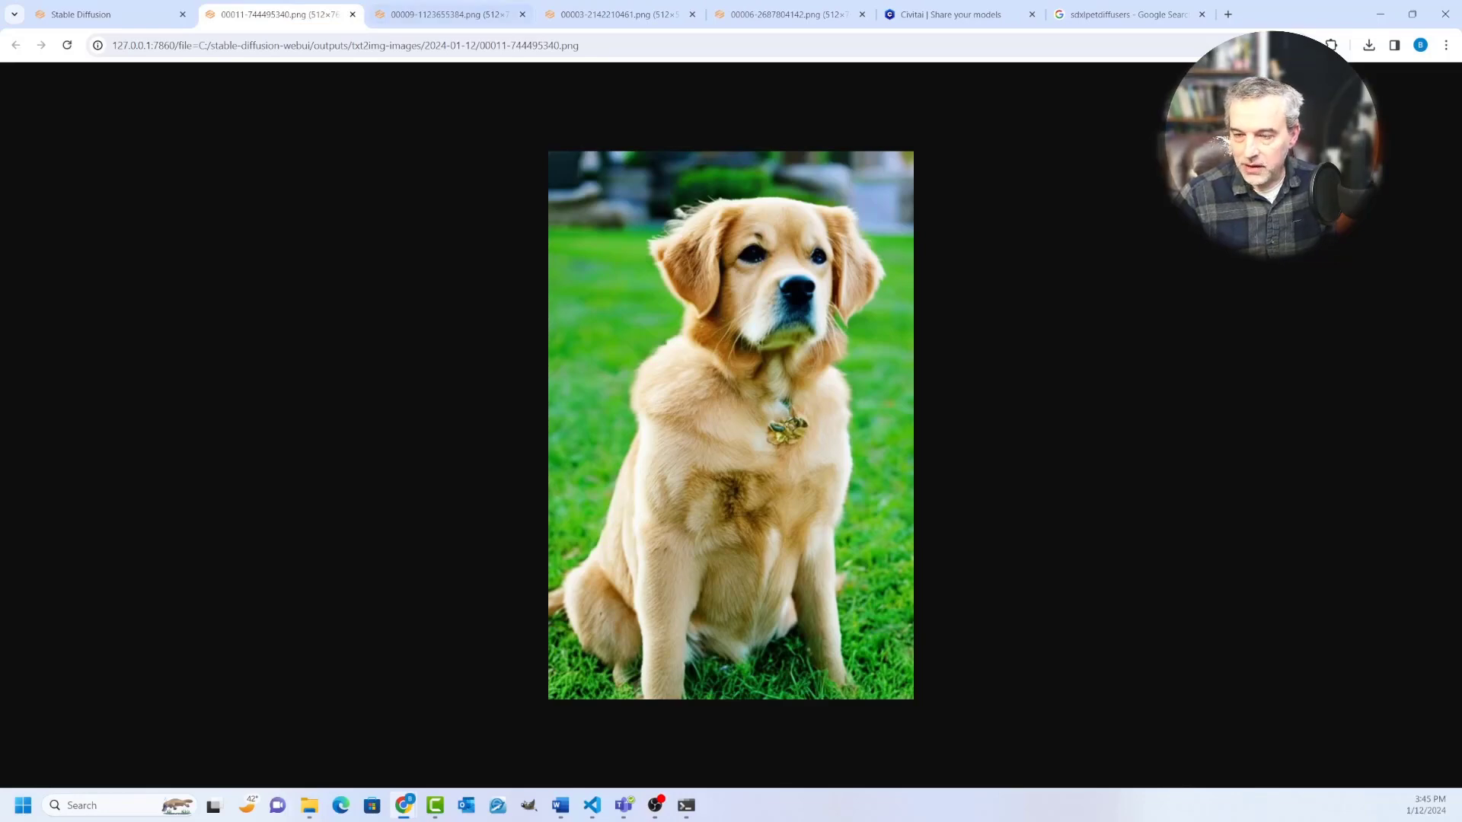
pyautogui.hotkey('ctrl', 'Tab')
pyautogui.hotkey('ctrl', 'Tab')
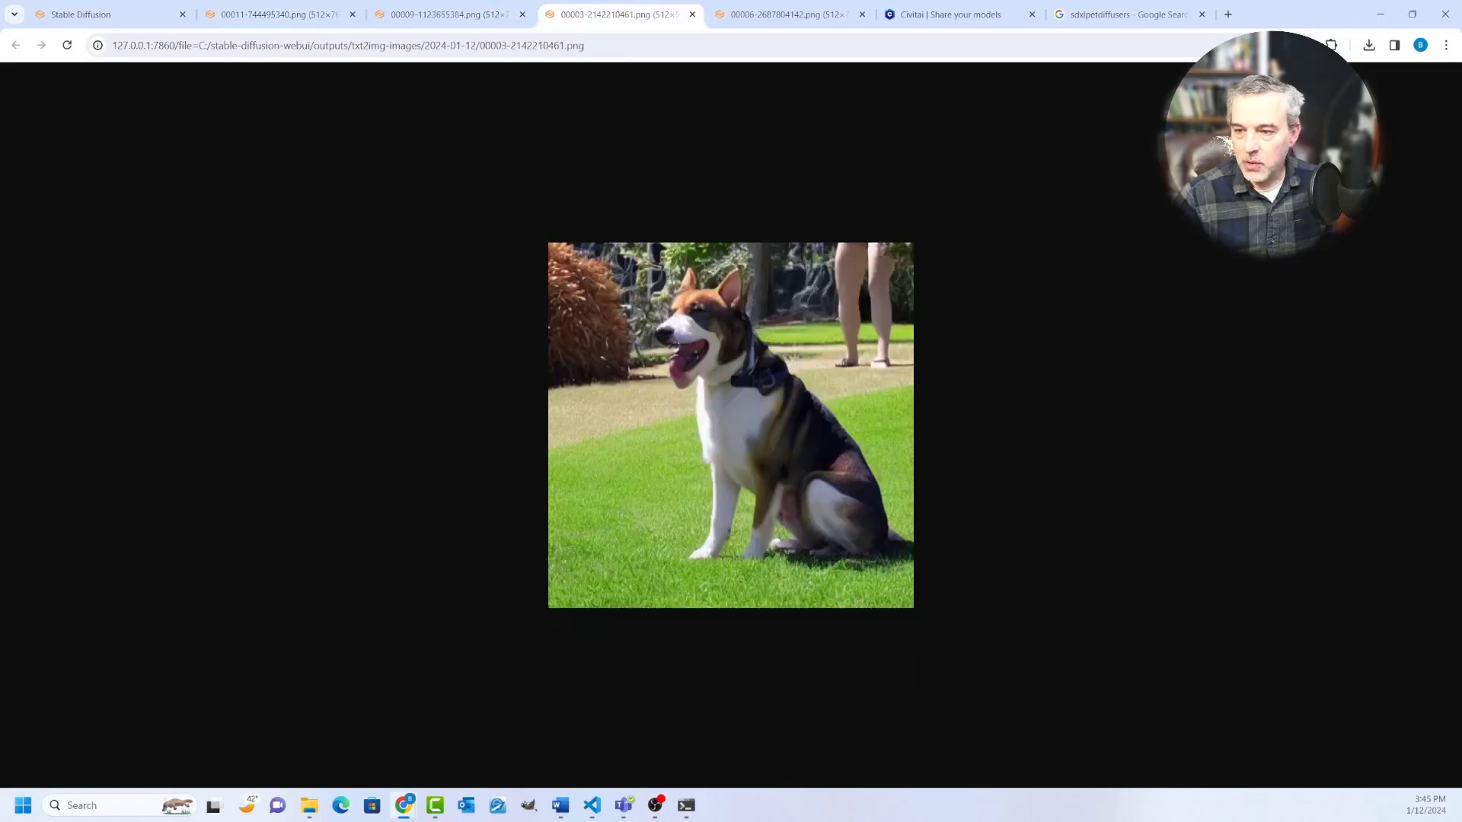
pyautogui.hotkey('ctrl', 'shift', 'Tab')
pyautogui.hotkey('ctrl', 'shift', 'Tab')
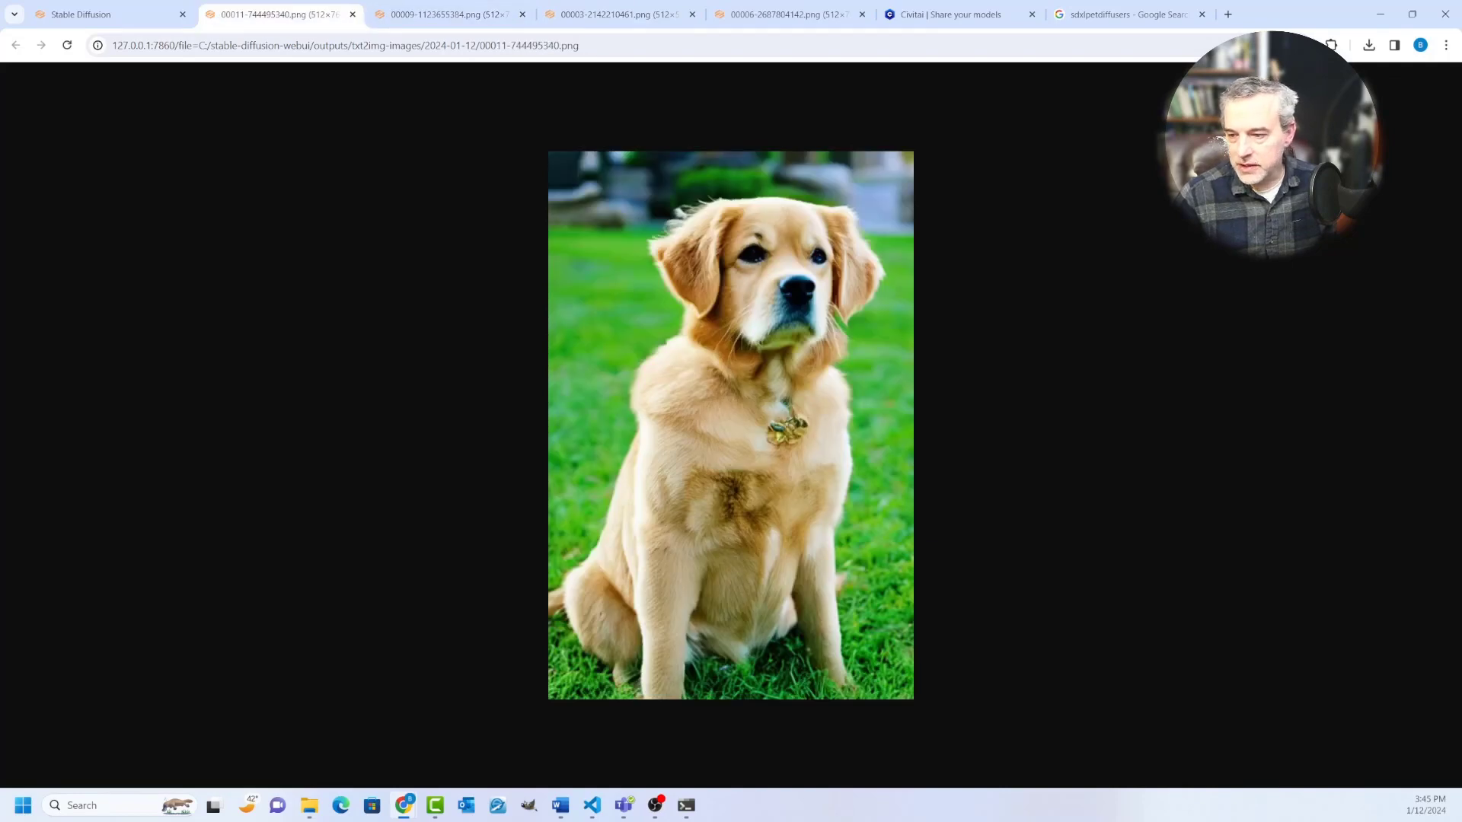
pyautogui.hotkey('ctrl', 'shift', 'Tab')
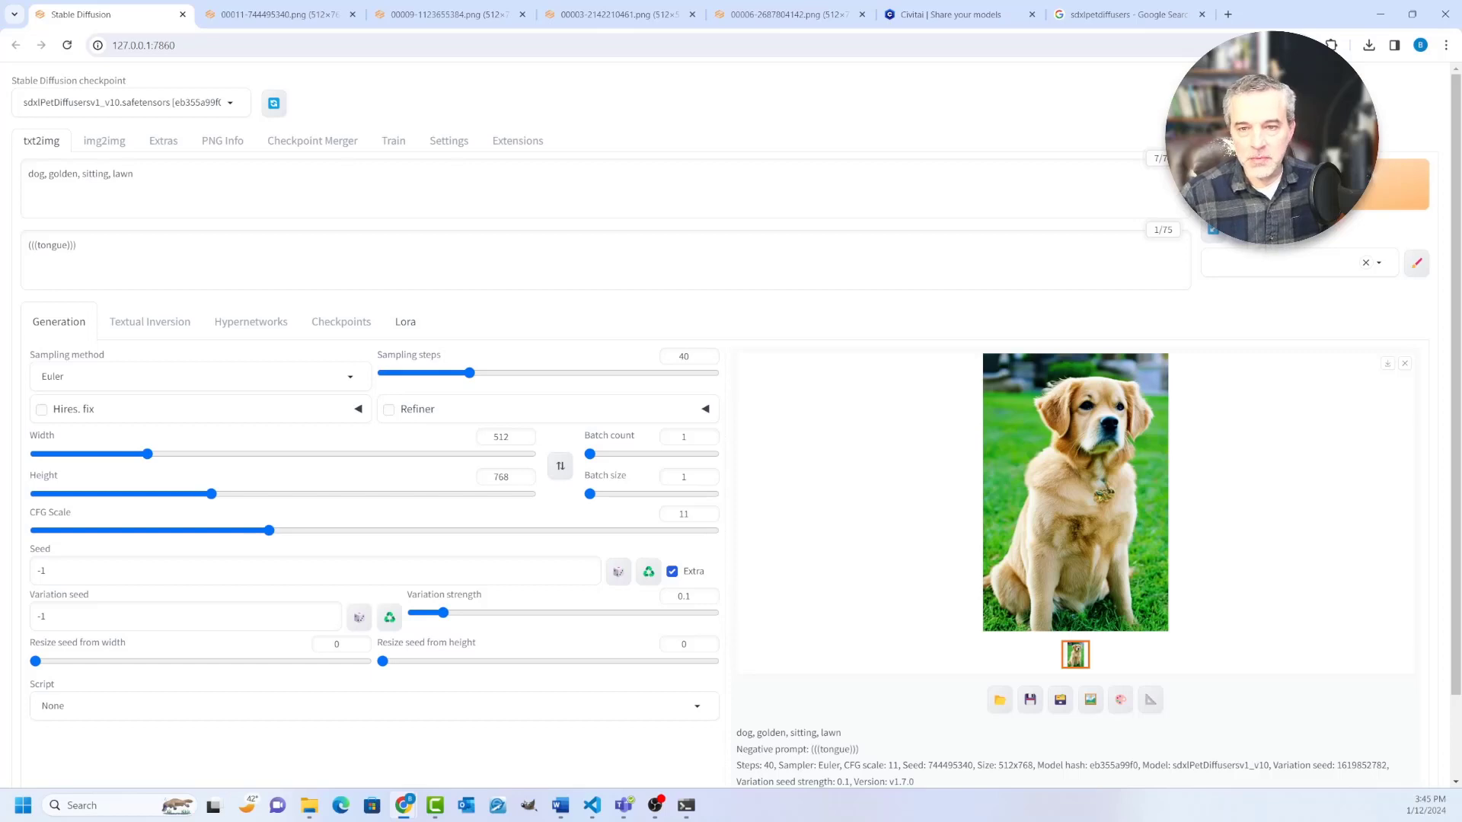
# Step: Add the 宠物之家 LoRA to the prompt and set its weight to 0.8, giving <lora:AP-xl:0.8>
pyautogui.click(405, 322)
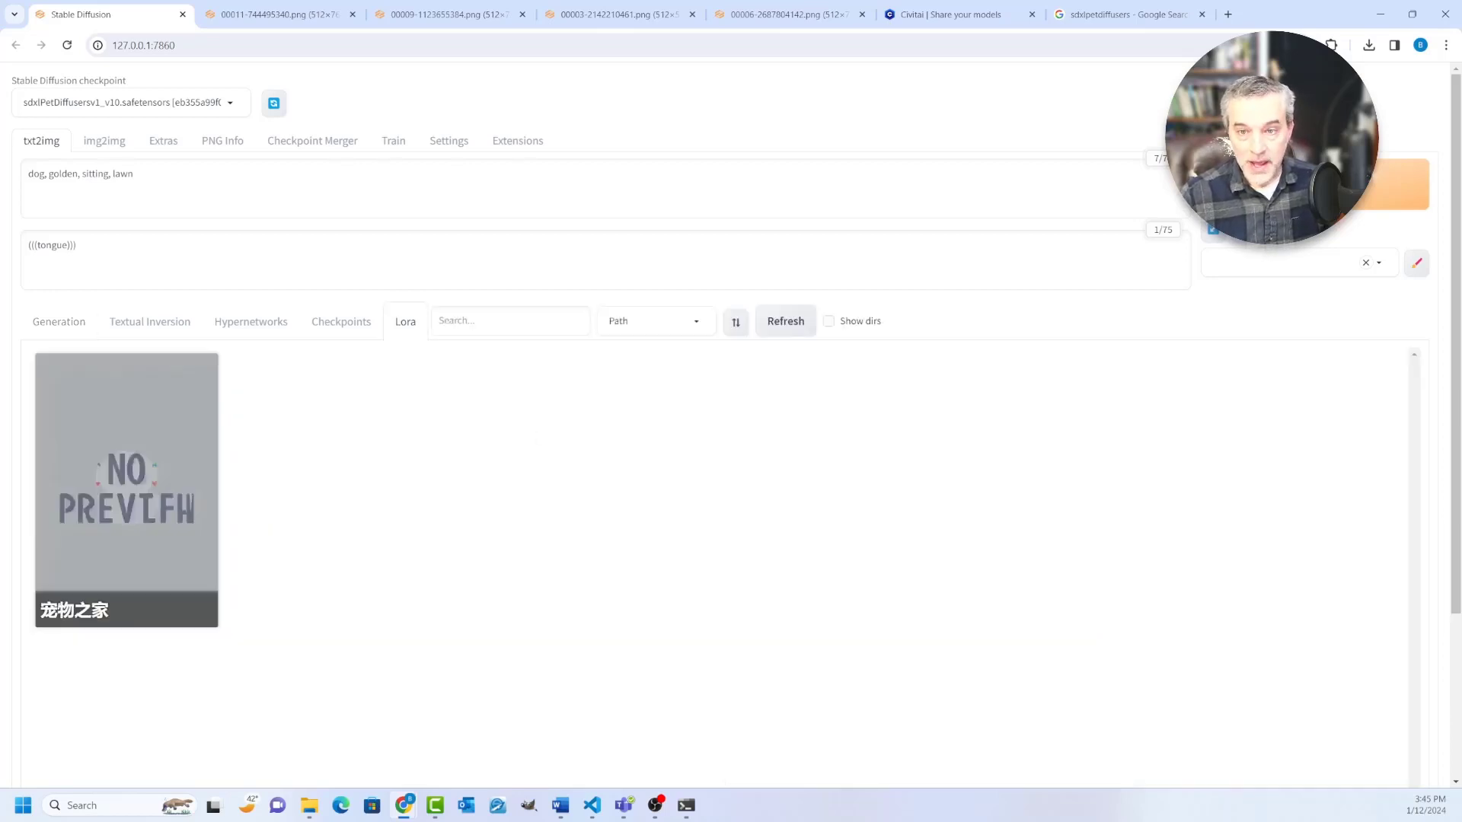
pyautogui.click(127, 487)
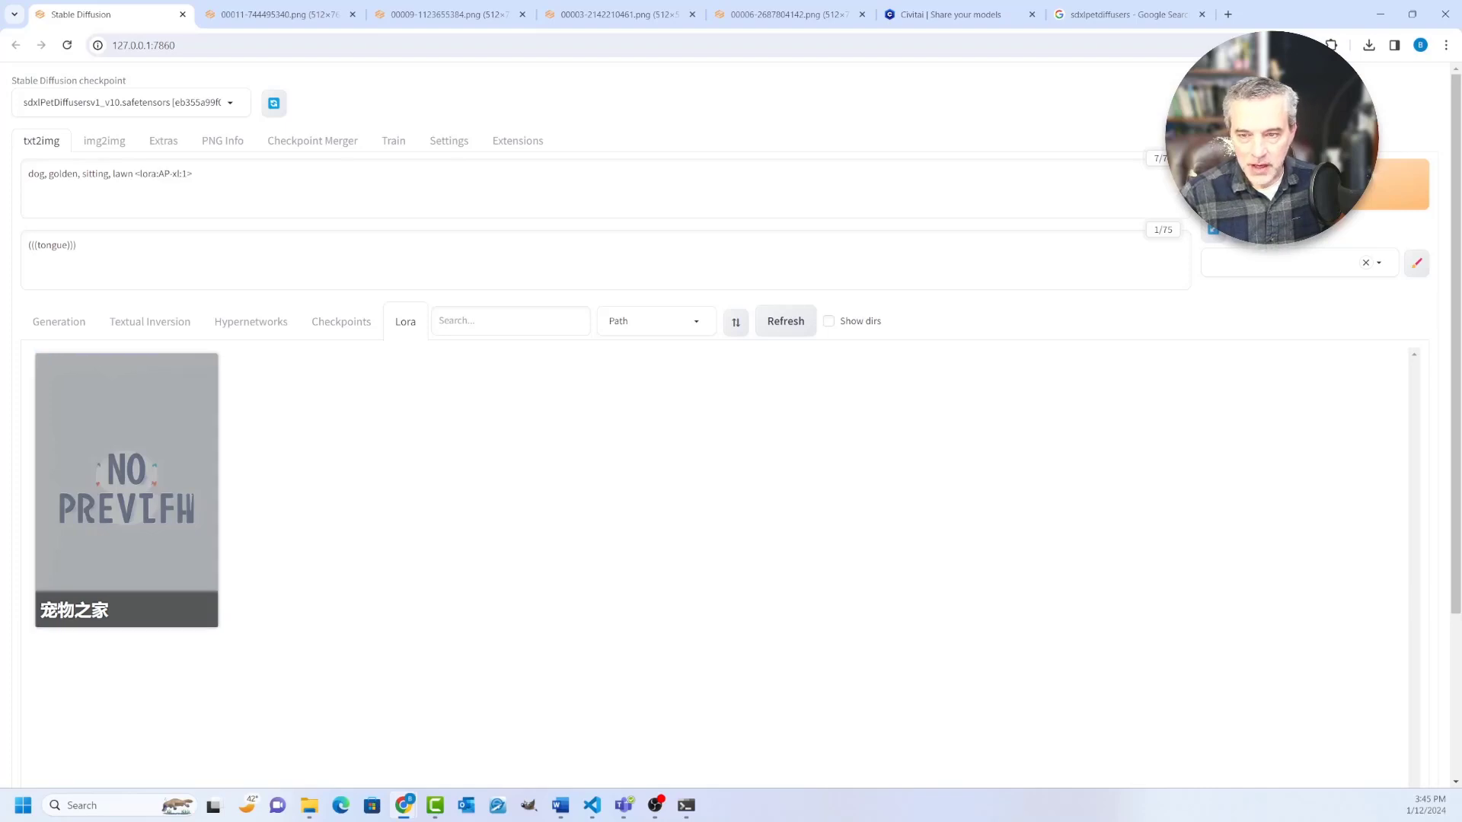
pyautogui.doubleClick(184, 174)
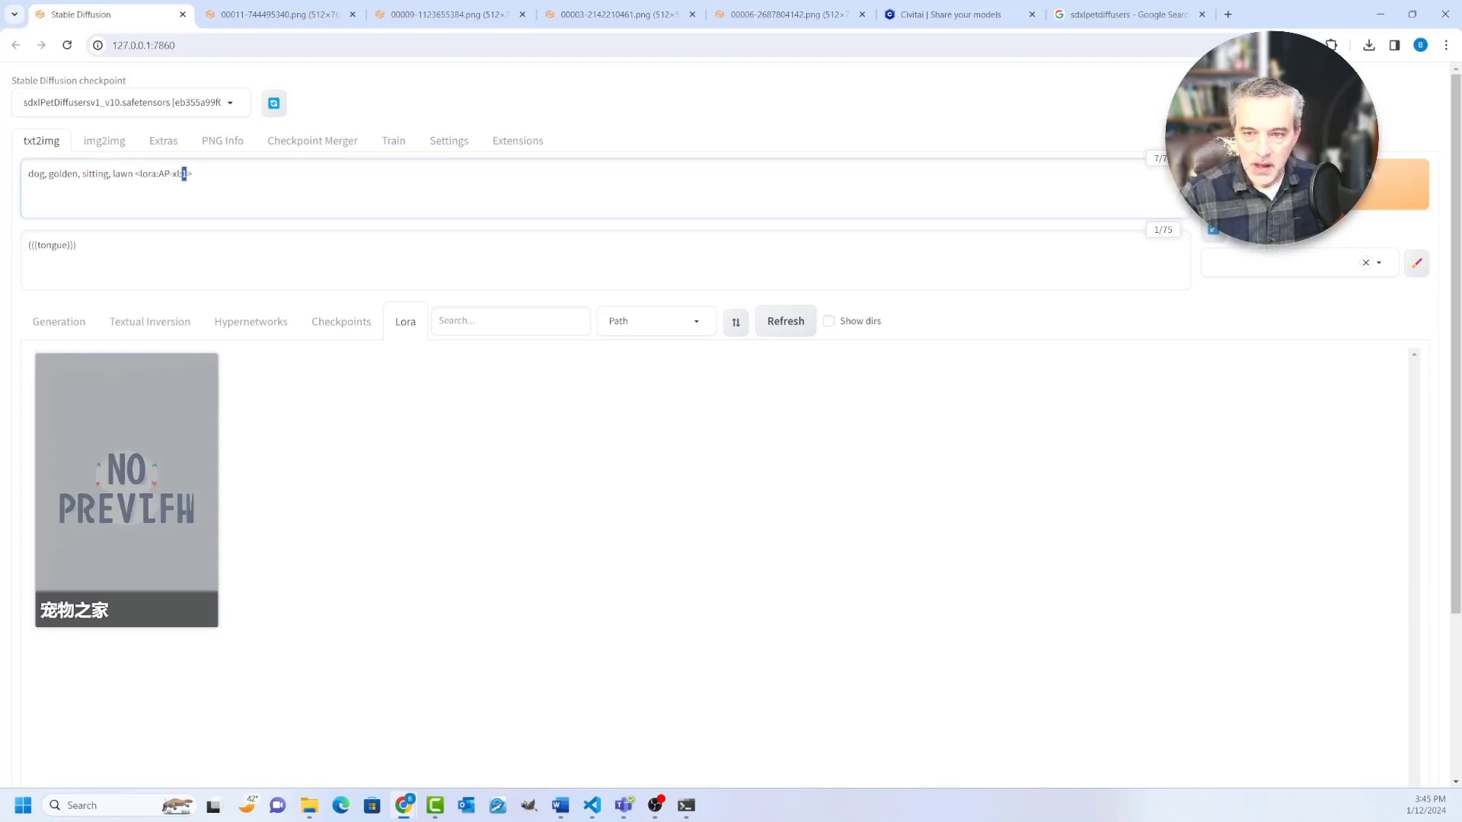
pyautogui.write('0.8')
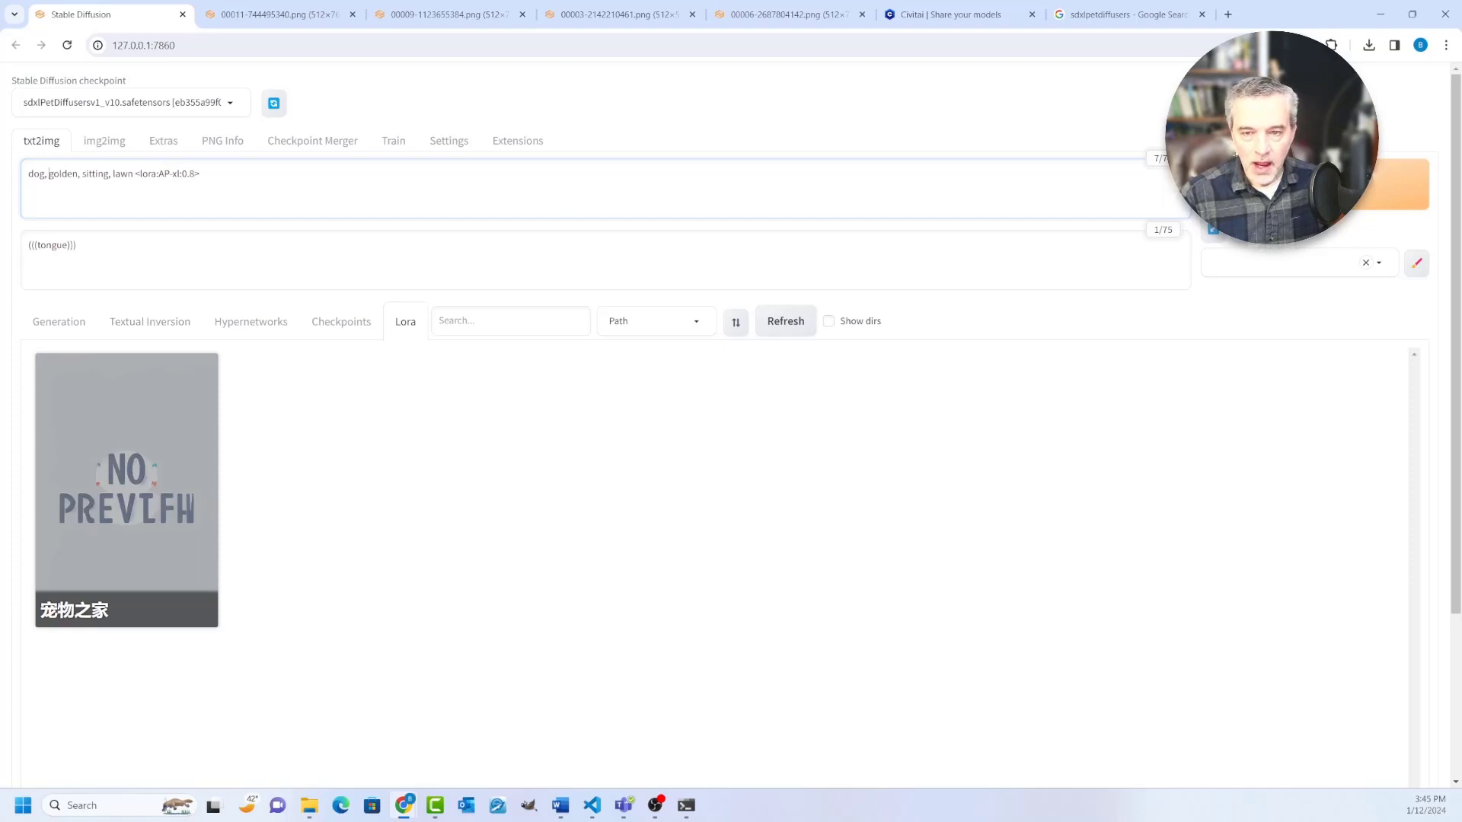
# Step: Give the word golden in the prompt an explicit weight of 0.8, written as (golden:0.8)
pyautogui.write('(')
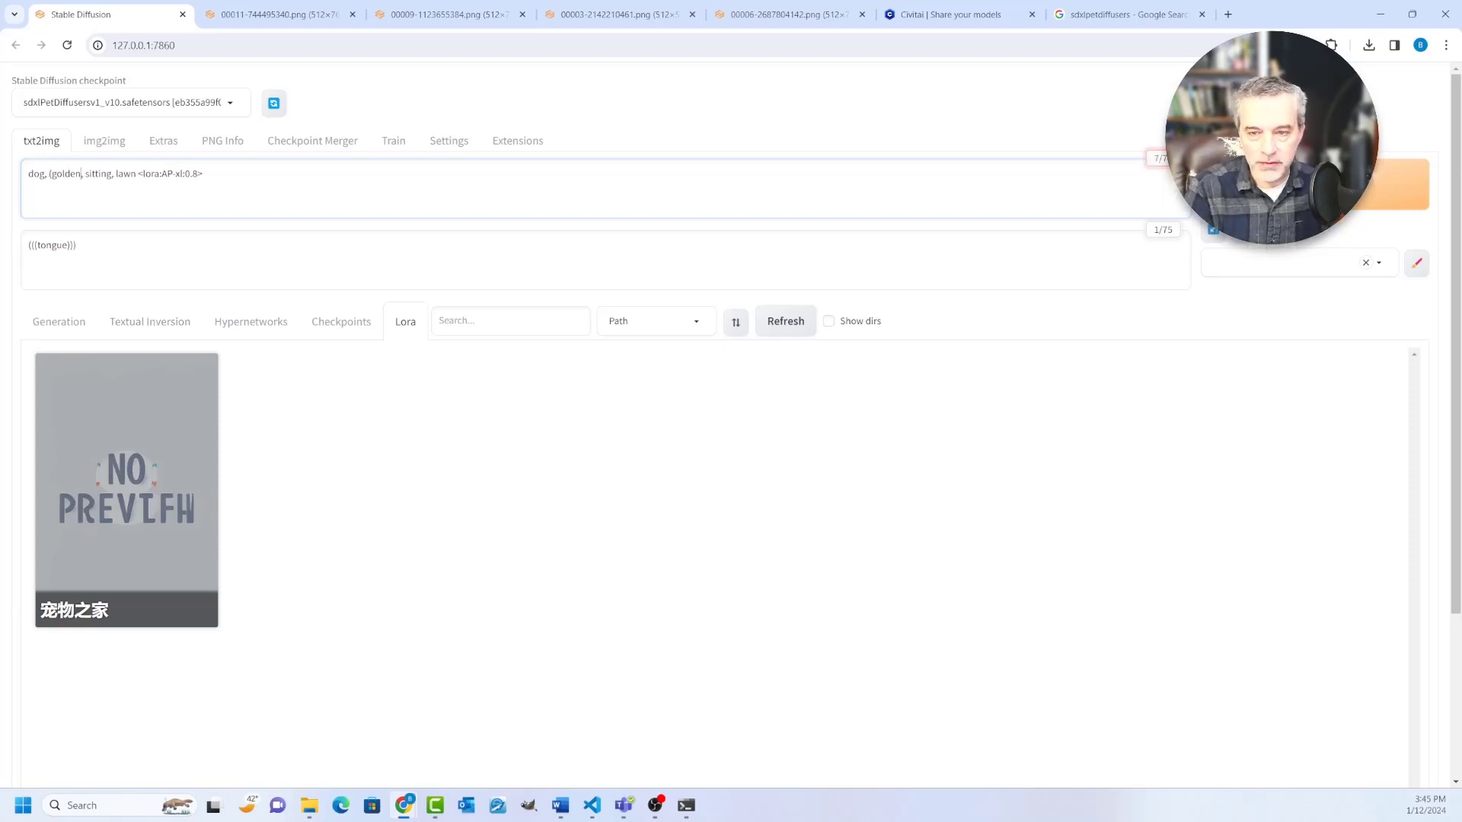
pyautogui.write(')')
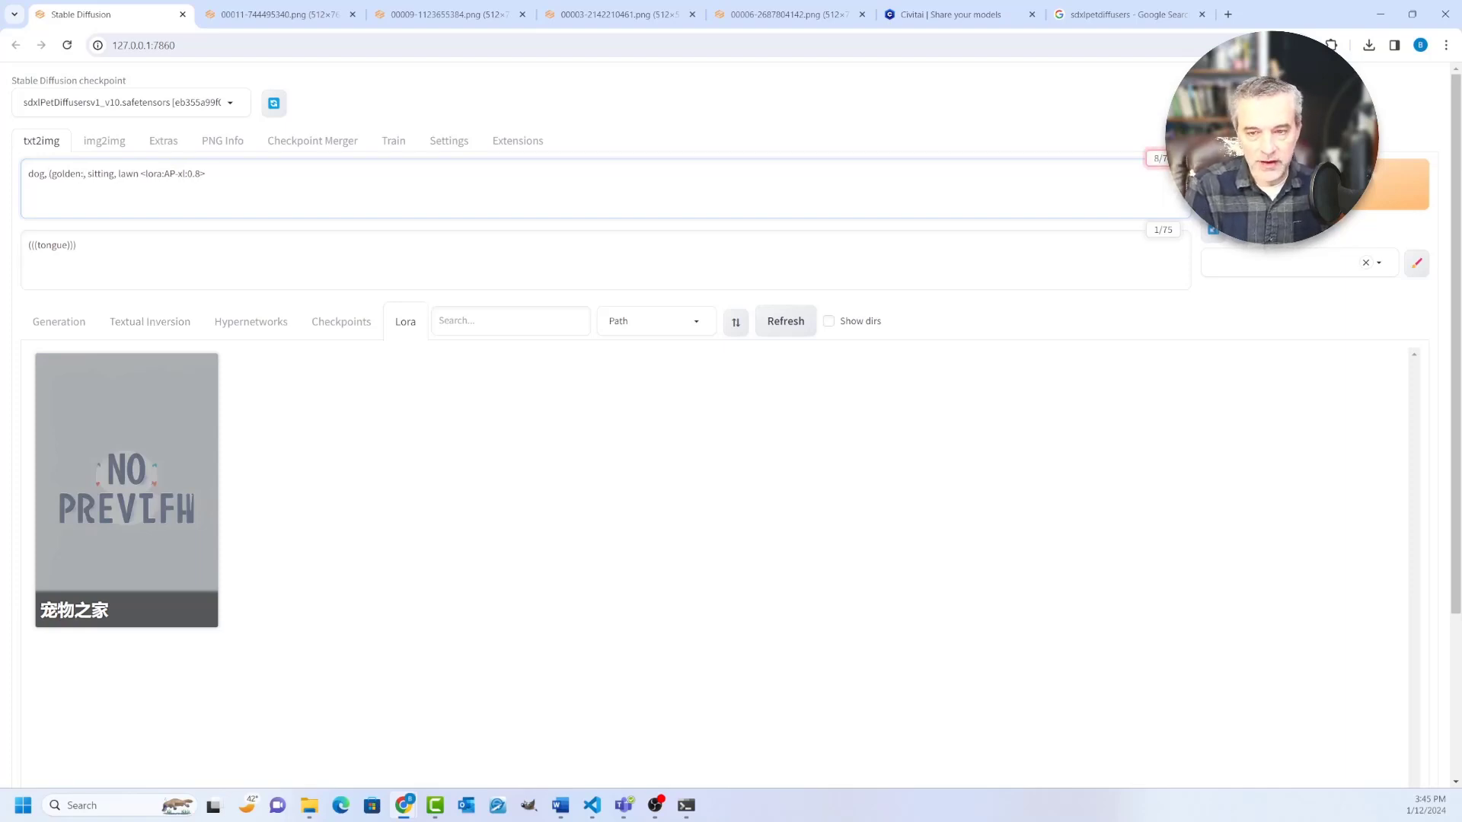
pyautogui.write('1')
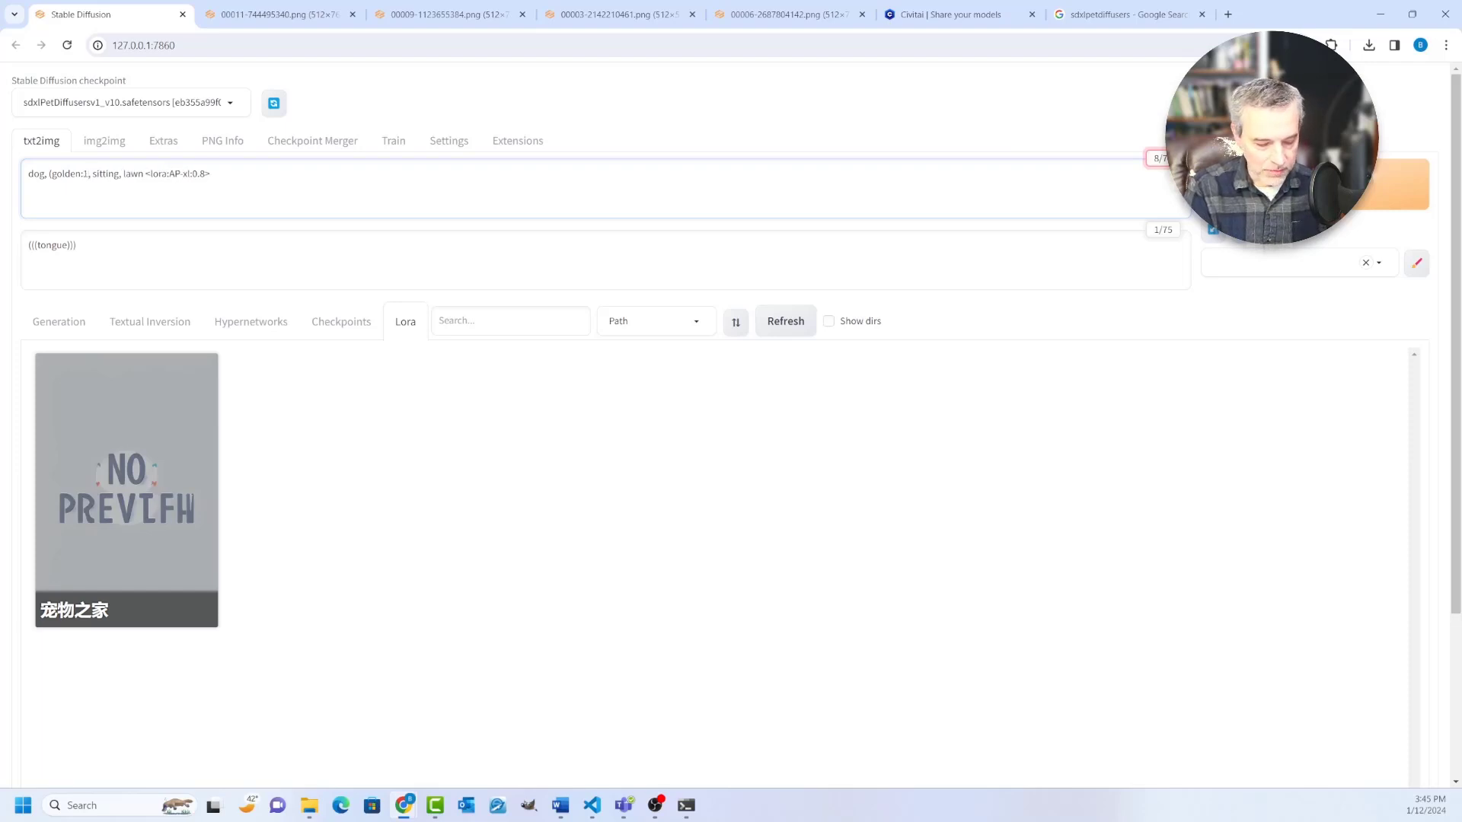
pyautogui.press('BackSpace')
pyautogui.press('BackSpace')
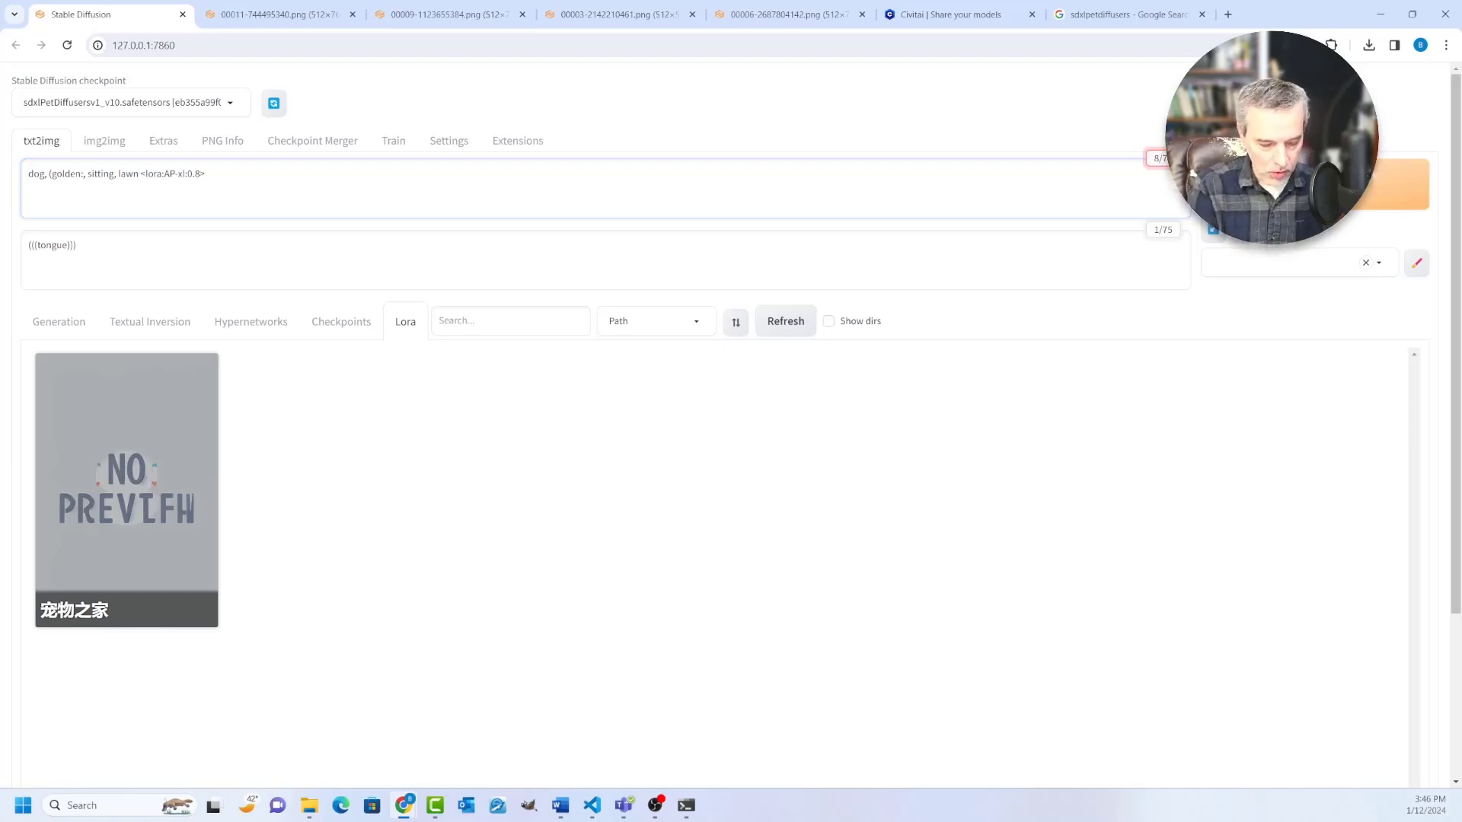
pyautogui.write('0.8')
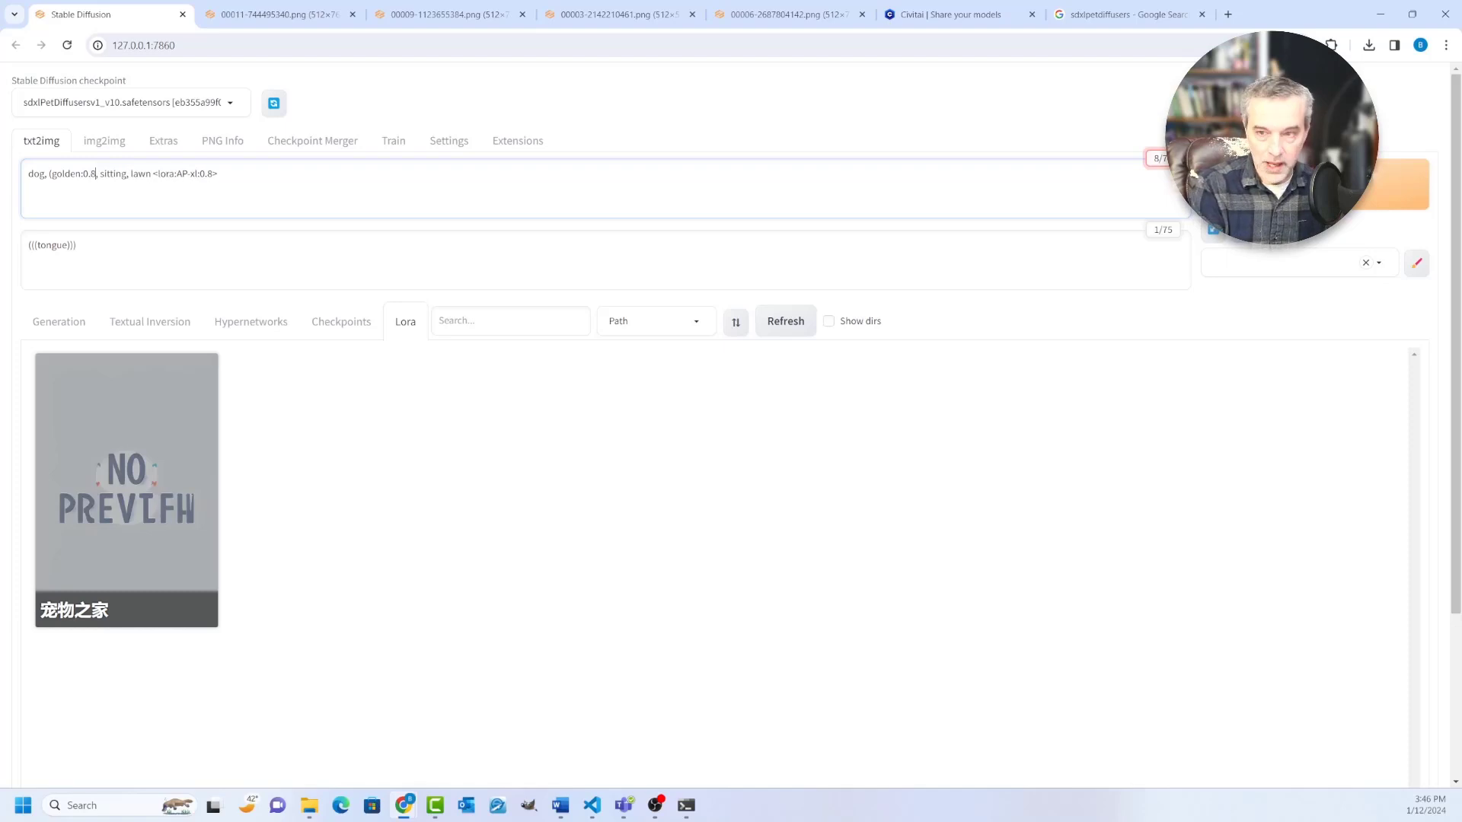
pyautogui.write(')')
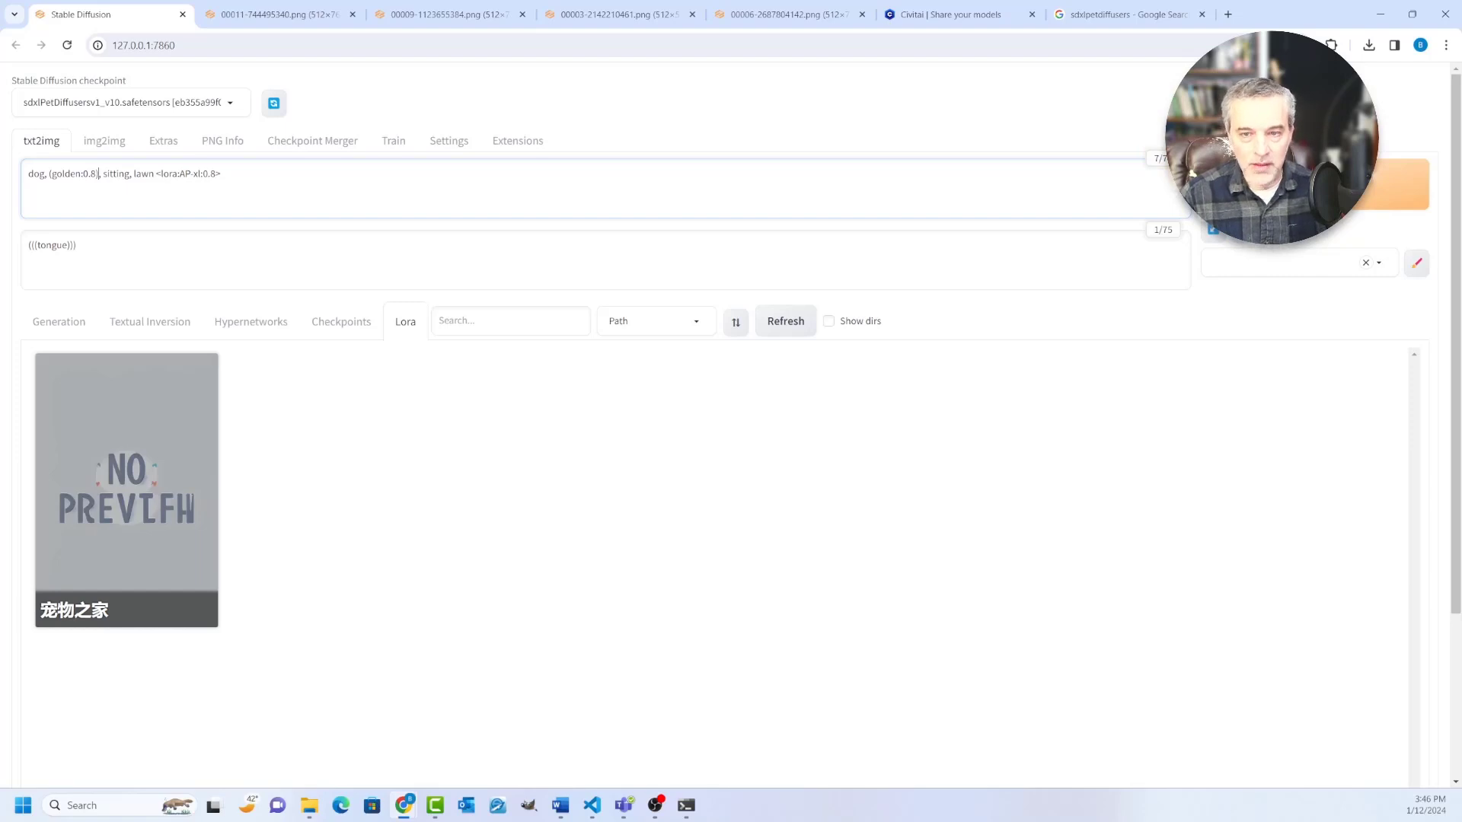
# Step: Replace the nested parentheses in the negative prompt with an explicit weight, written as (tongue:1.5)
pyautogui.press('Tab')
pyautogui.hotkey('ctrl', 'a')
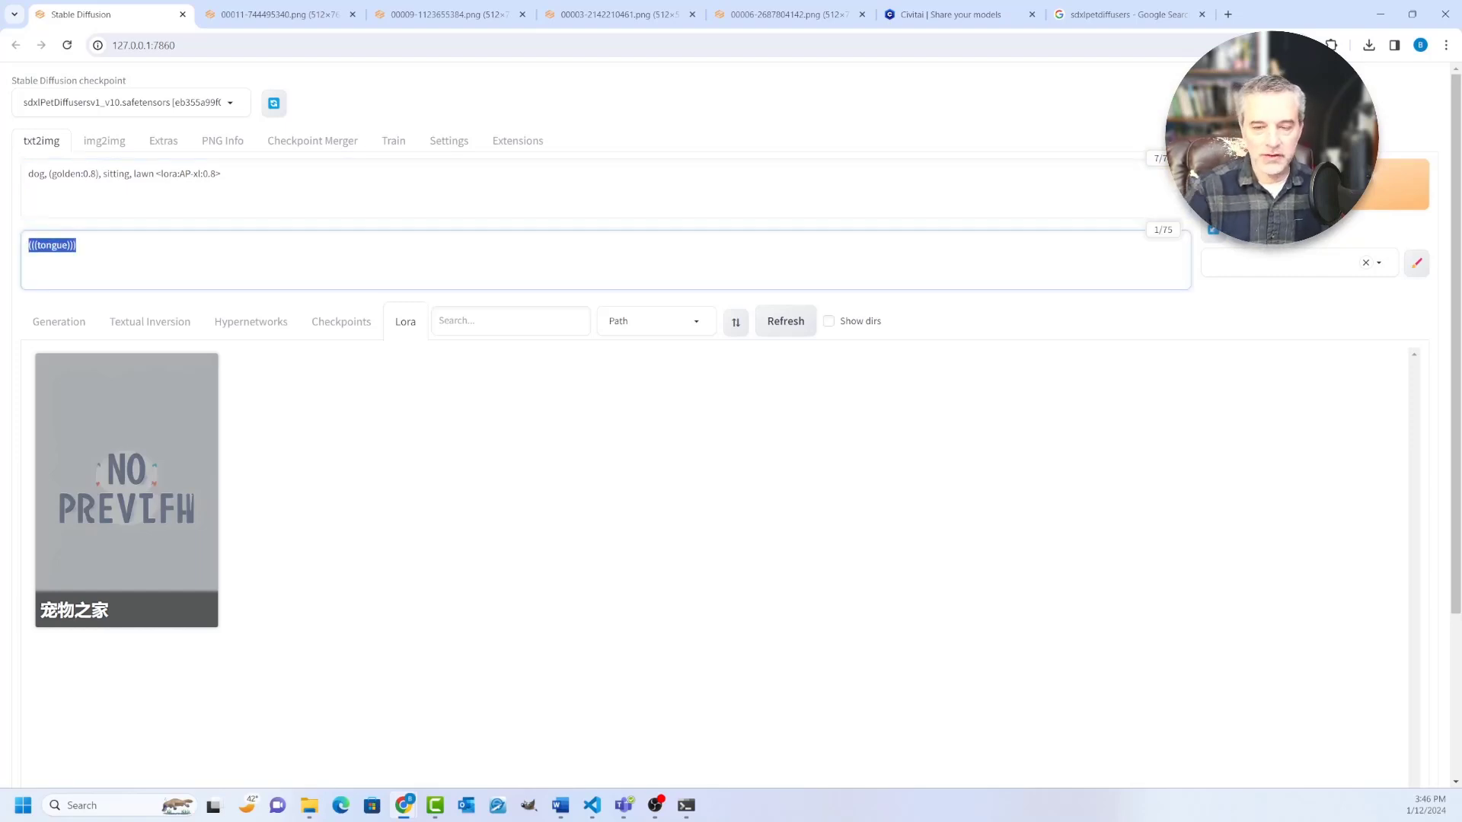
pyautogui.press('Home')
pyautogui.press('Delete')
pyautogui.press('Delete')
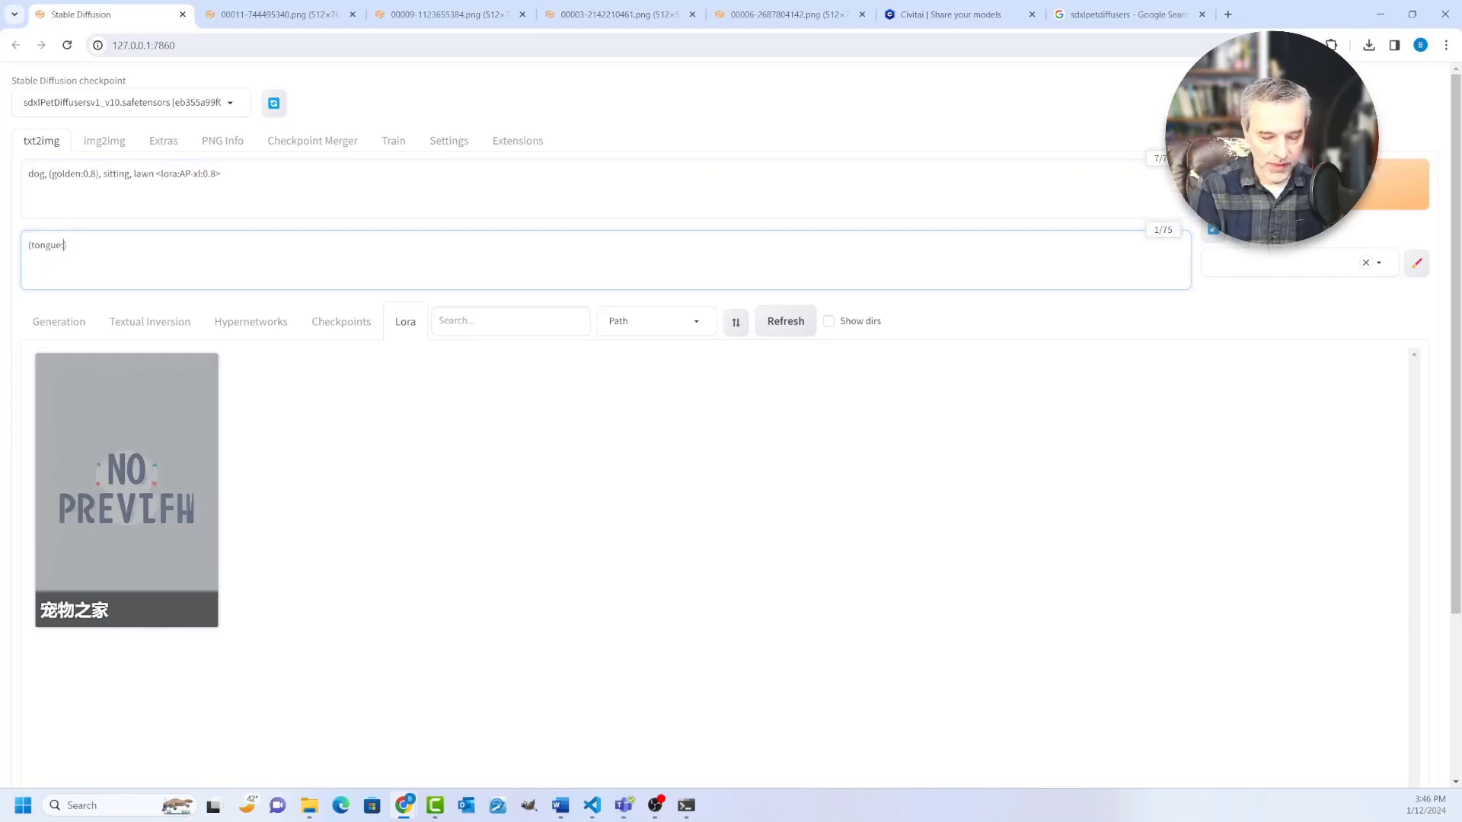
pyautogui.write('1.5')
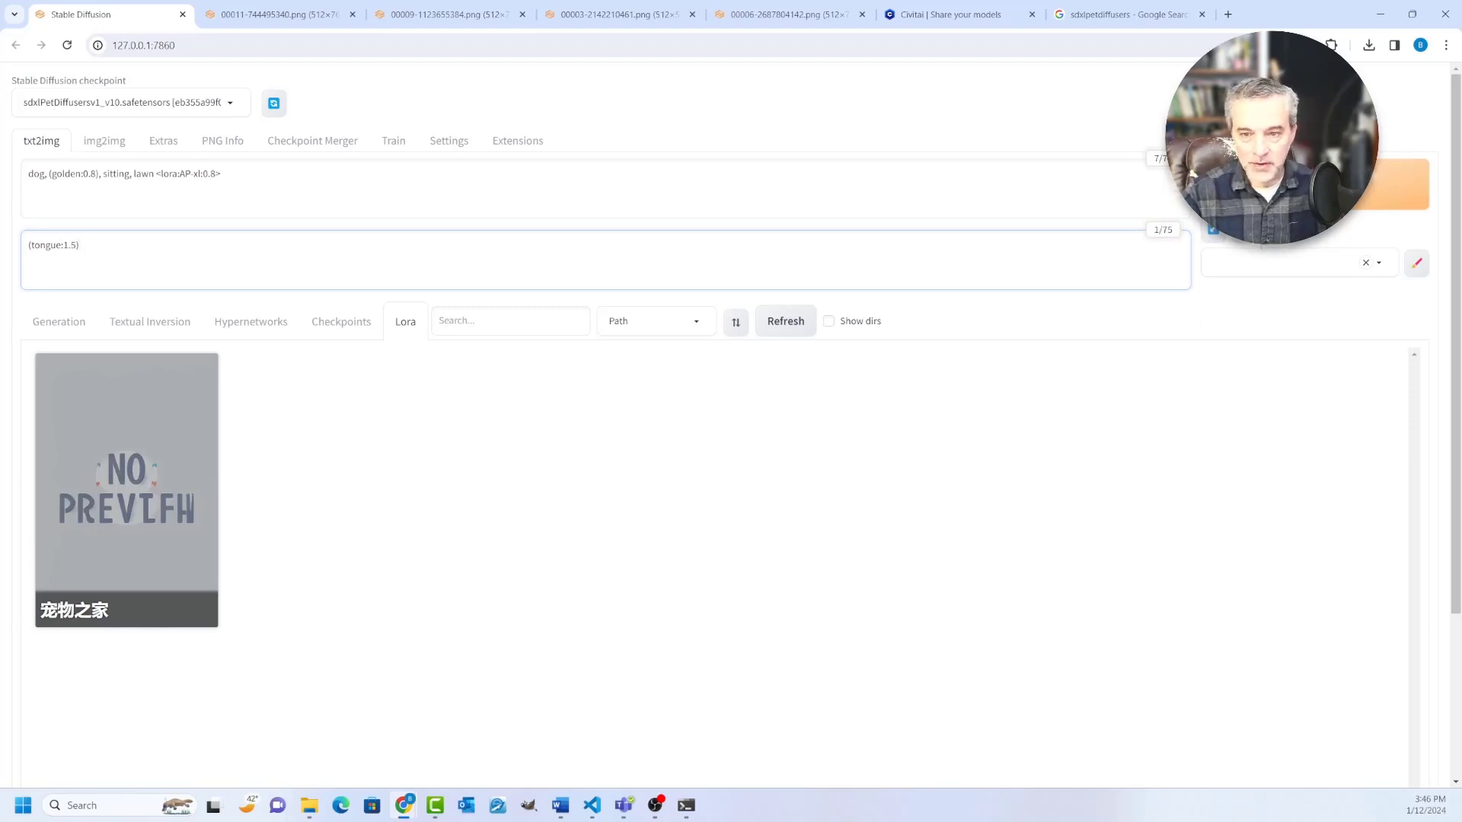
pyautogui.hotkey('ctrl', '+')
pyautogui.hotkey('ctrl', '+')
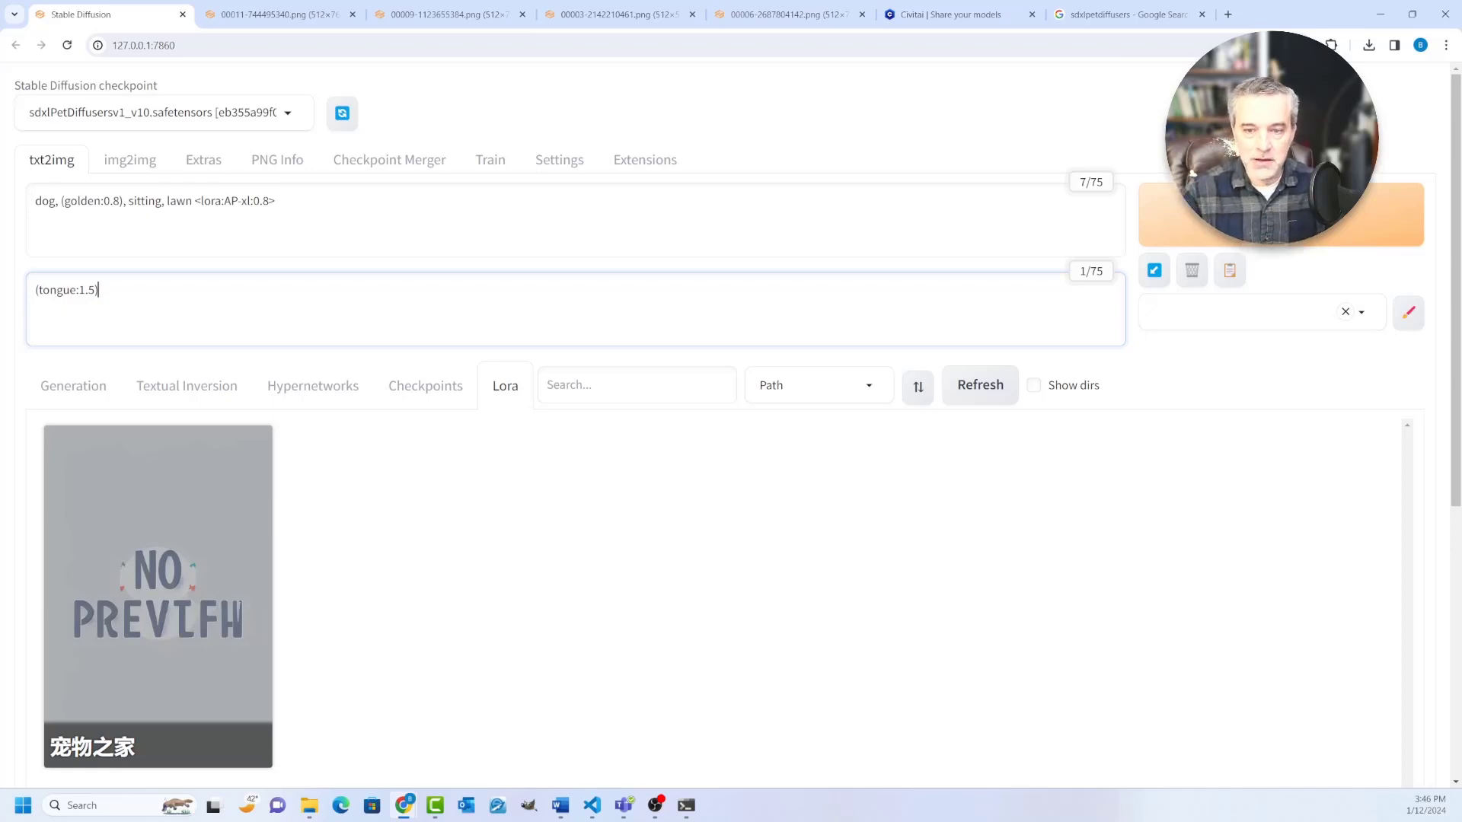
pyautogui.moveTo(99, 290); pyautogui.dragTo(35, 290)
pyautogui.click(99, 290)
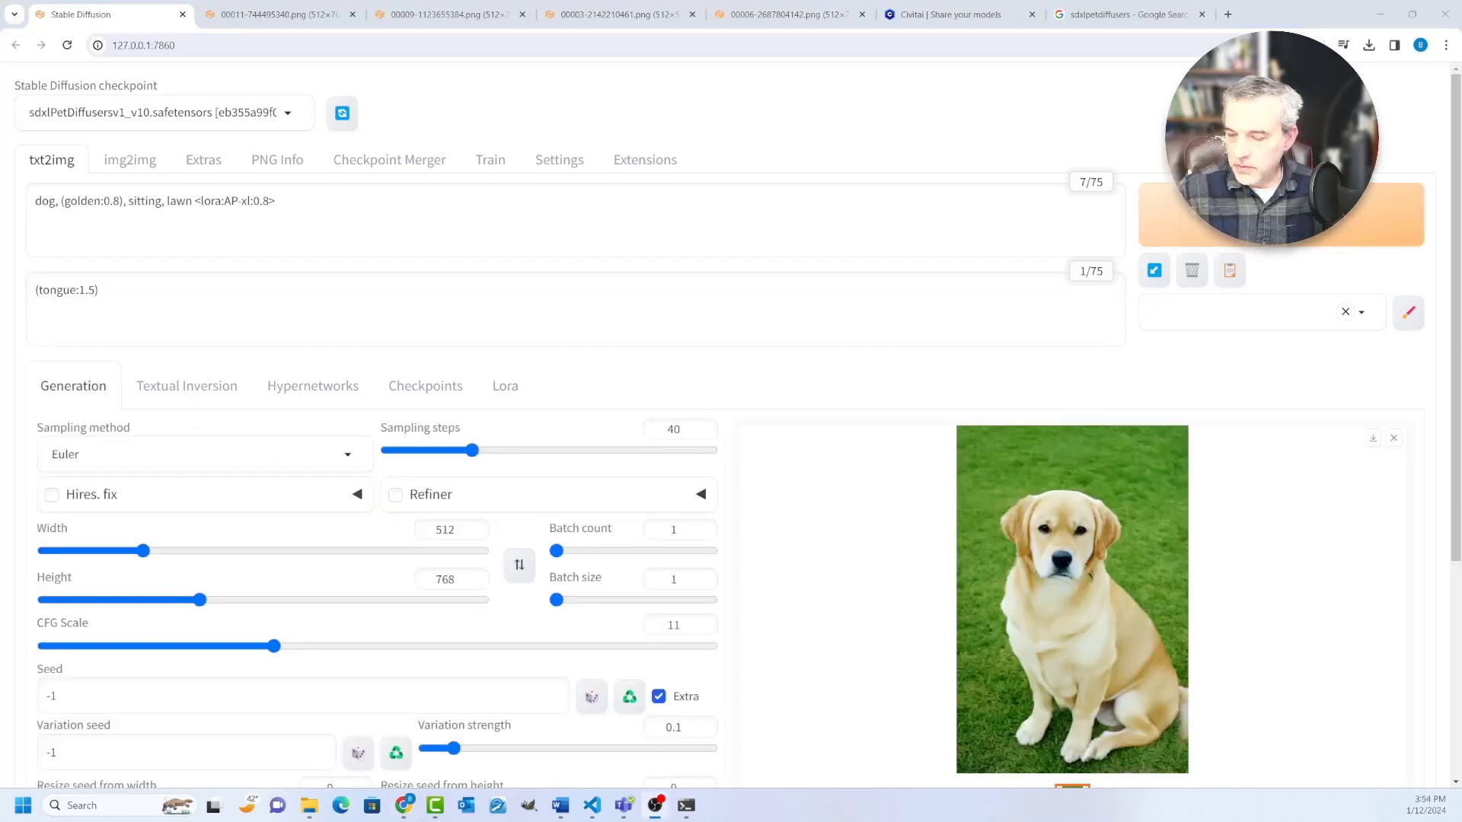
# Step: Open the new LoRA-based dog image in its own browser tab and compare it with the previously generated dog images
pyautogui.scroll(-1, 1066, 449)
pyautogui.rightClick(1064, 437)
pyautogui.click(1097, 453)
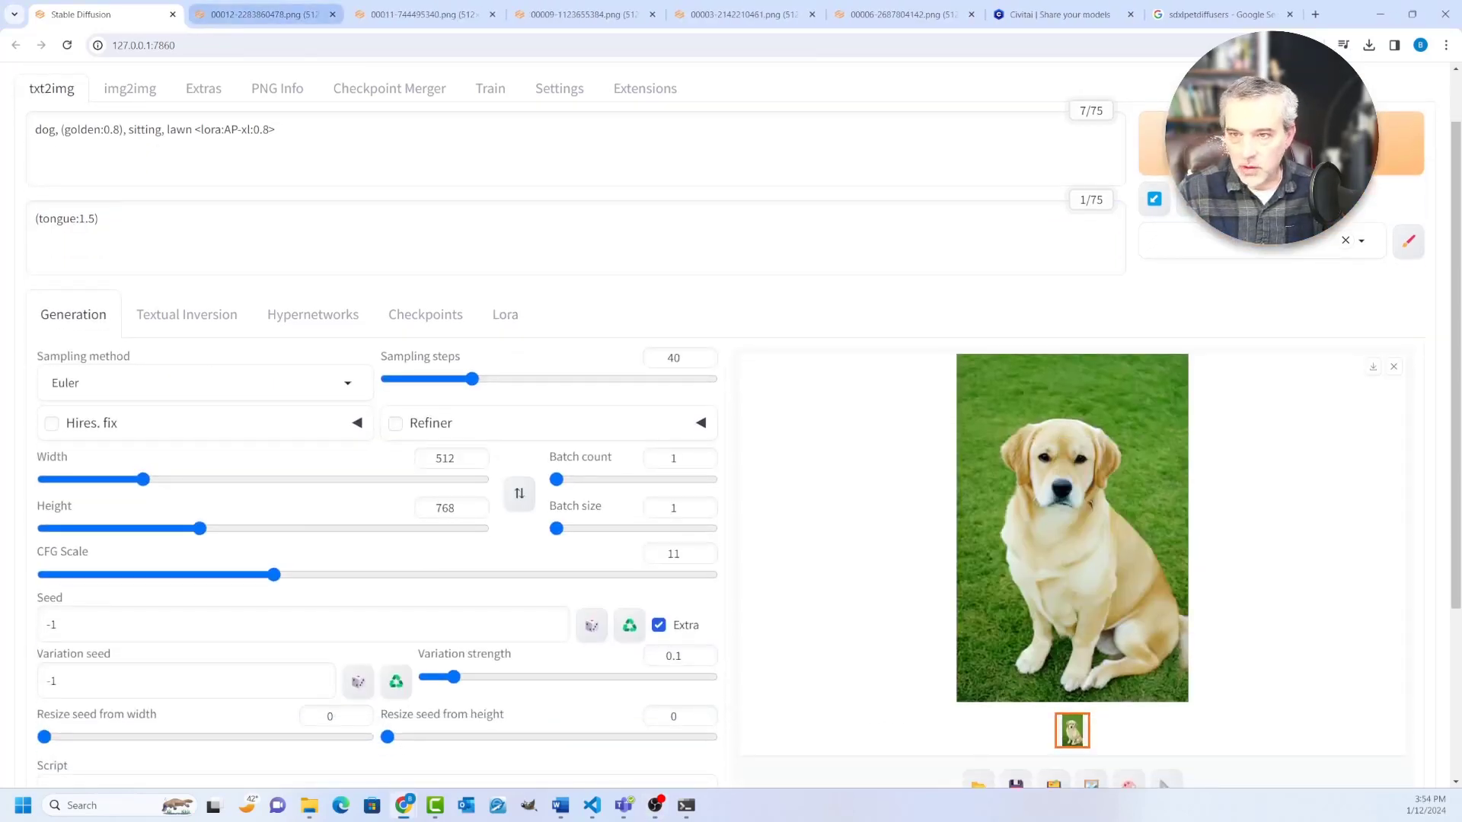
pyautogui.click(259, 14)
pyautogui.hotkey('ctrl', 'Tab')
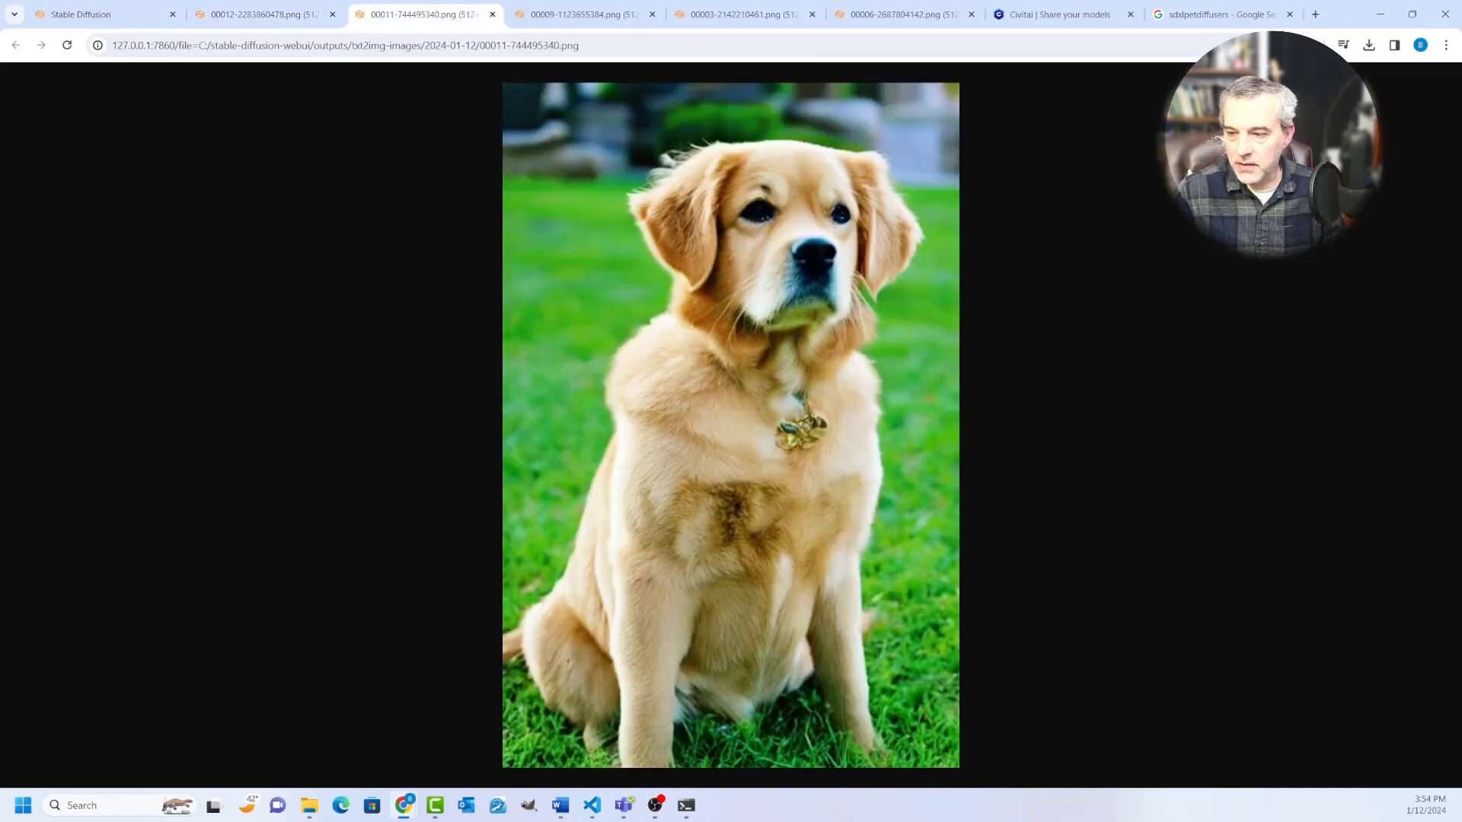
pyautogui.hotkey('ctrl', 'shift', 'Tab')
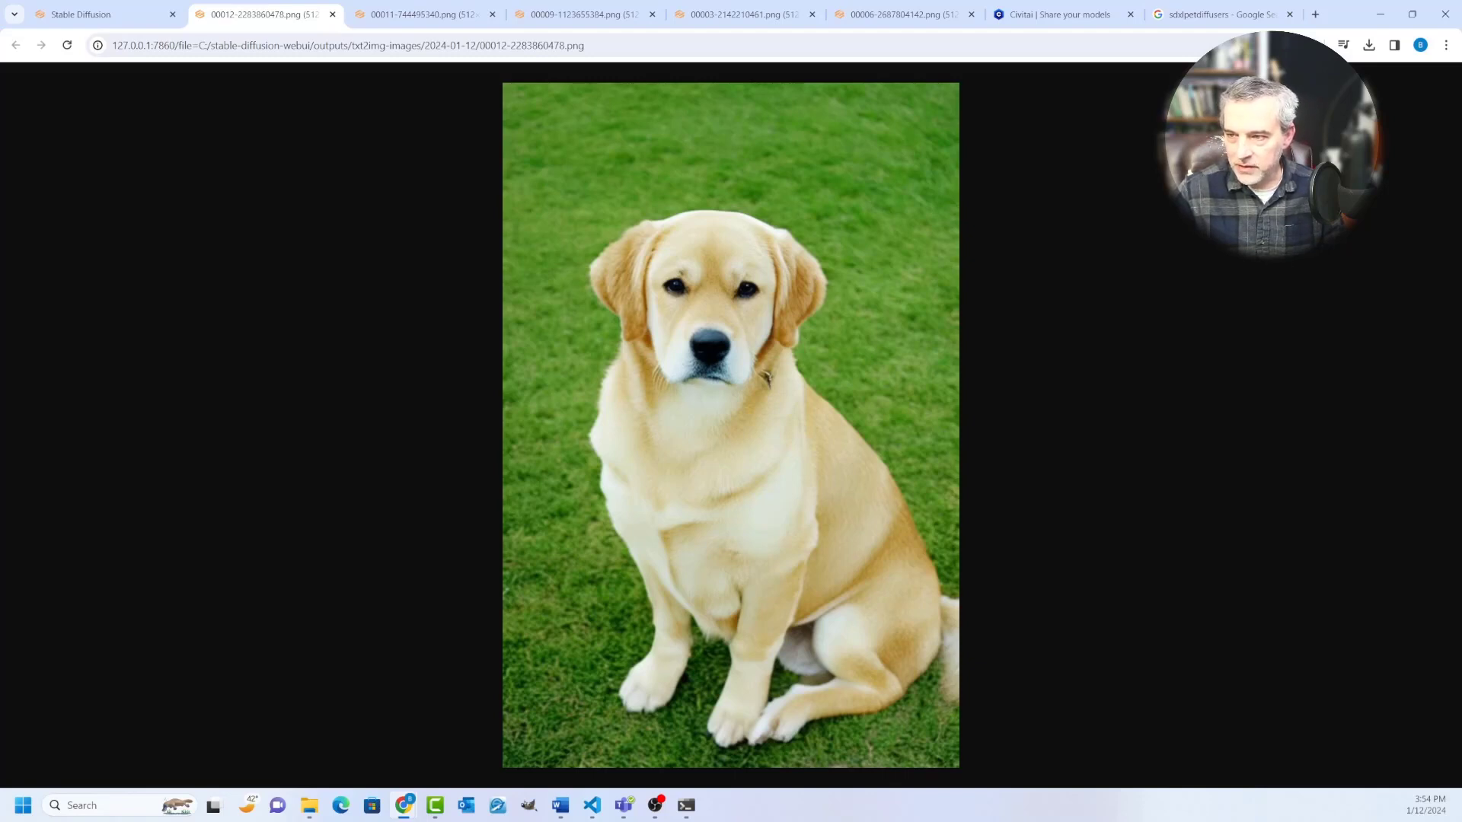
pyautogui.hotkey('ctrl', 'Tab')
pyautogui.hotkey('ctrl', 'Tab')
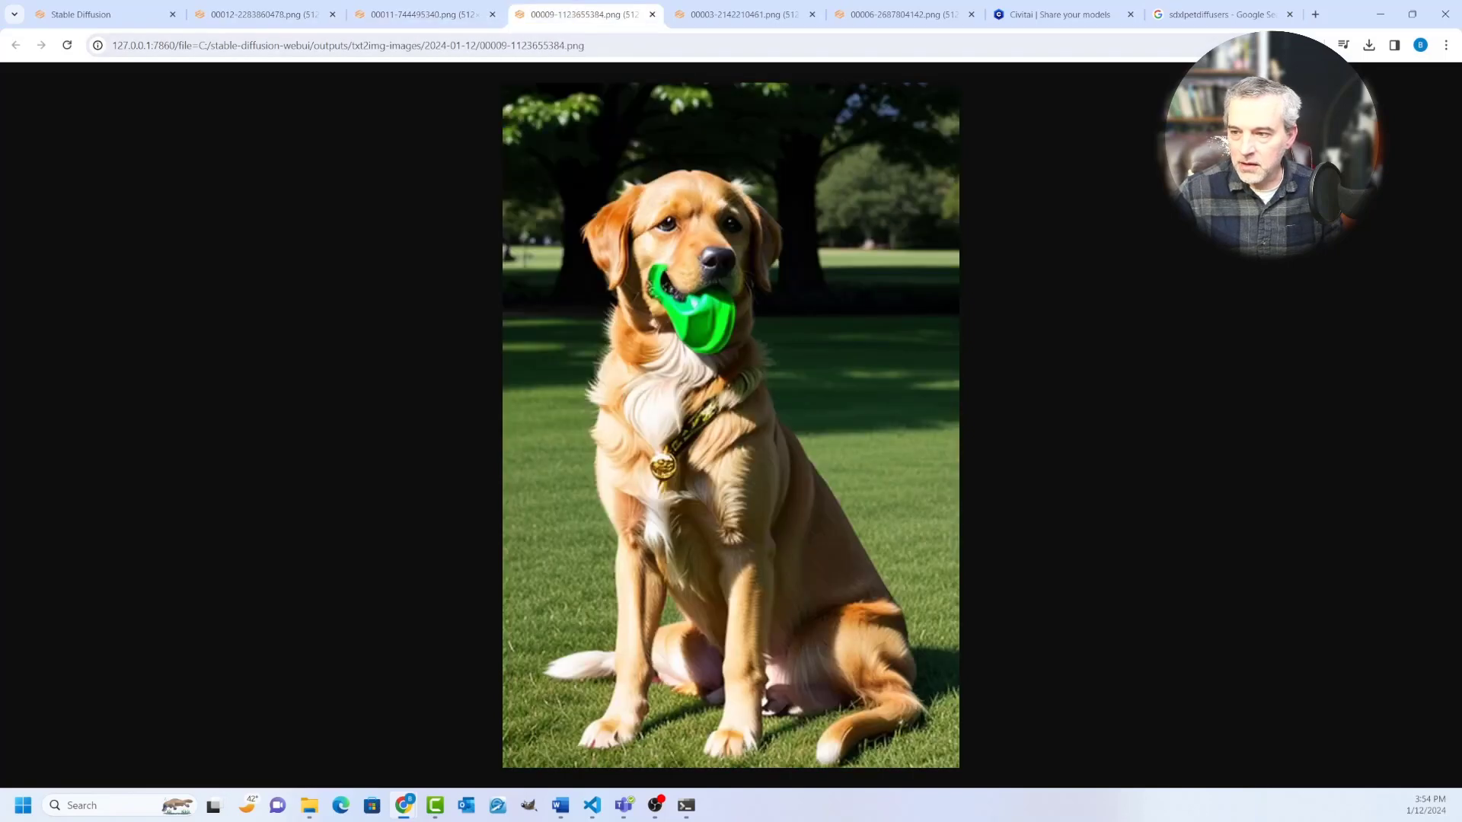
pyautogui.hotkey('ctrl', 'Tab')
pyautogui.hotkey('ctrl', 'Tab')
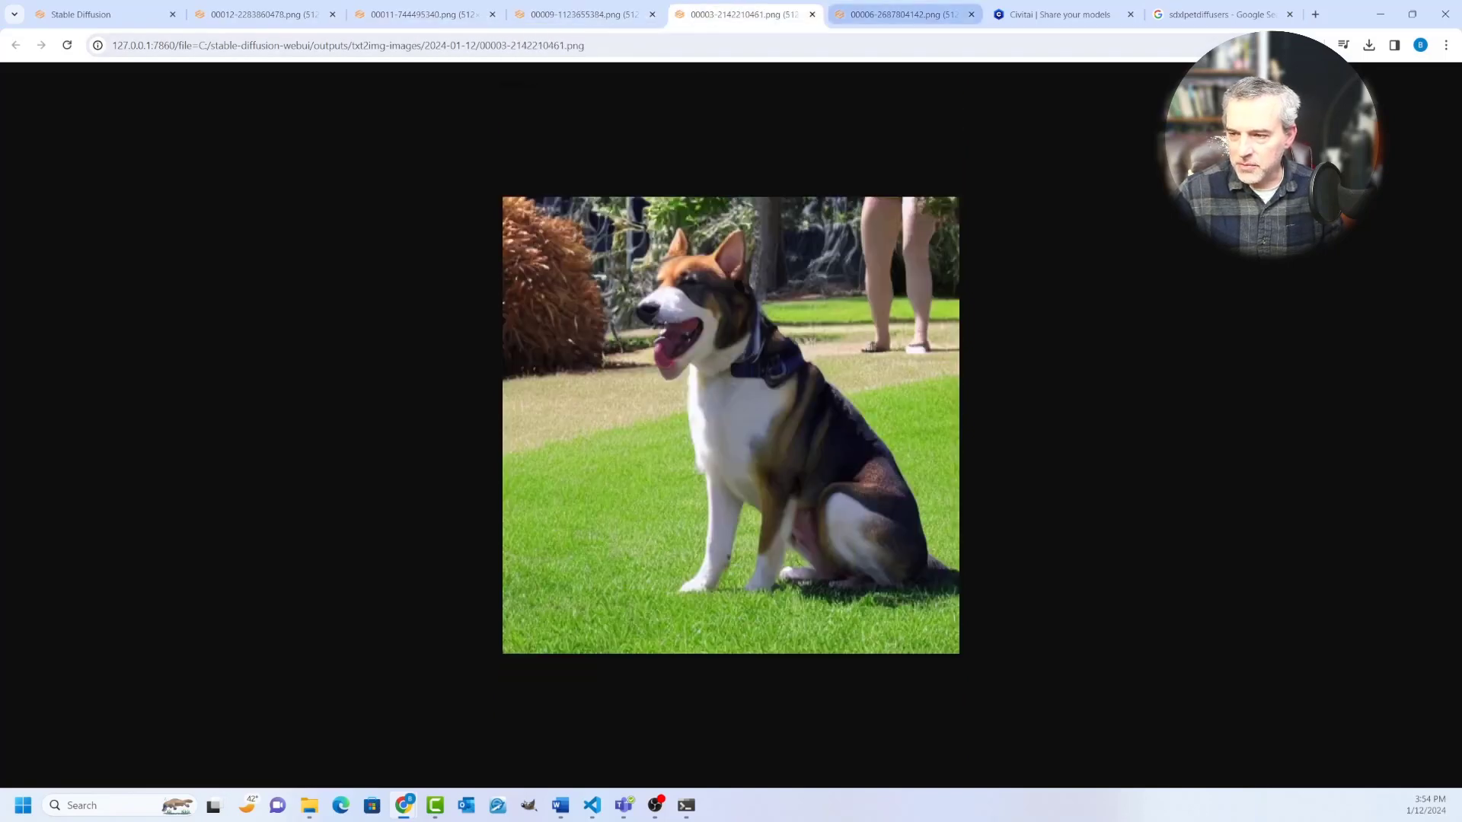
pyautogui.click(263, 14)
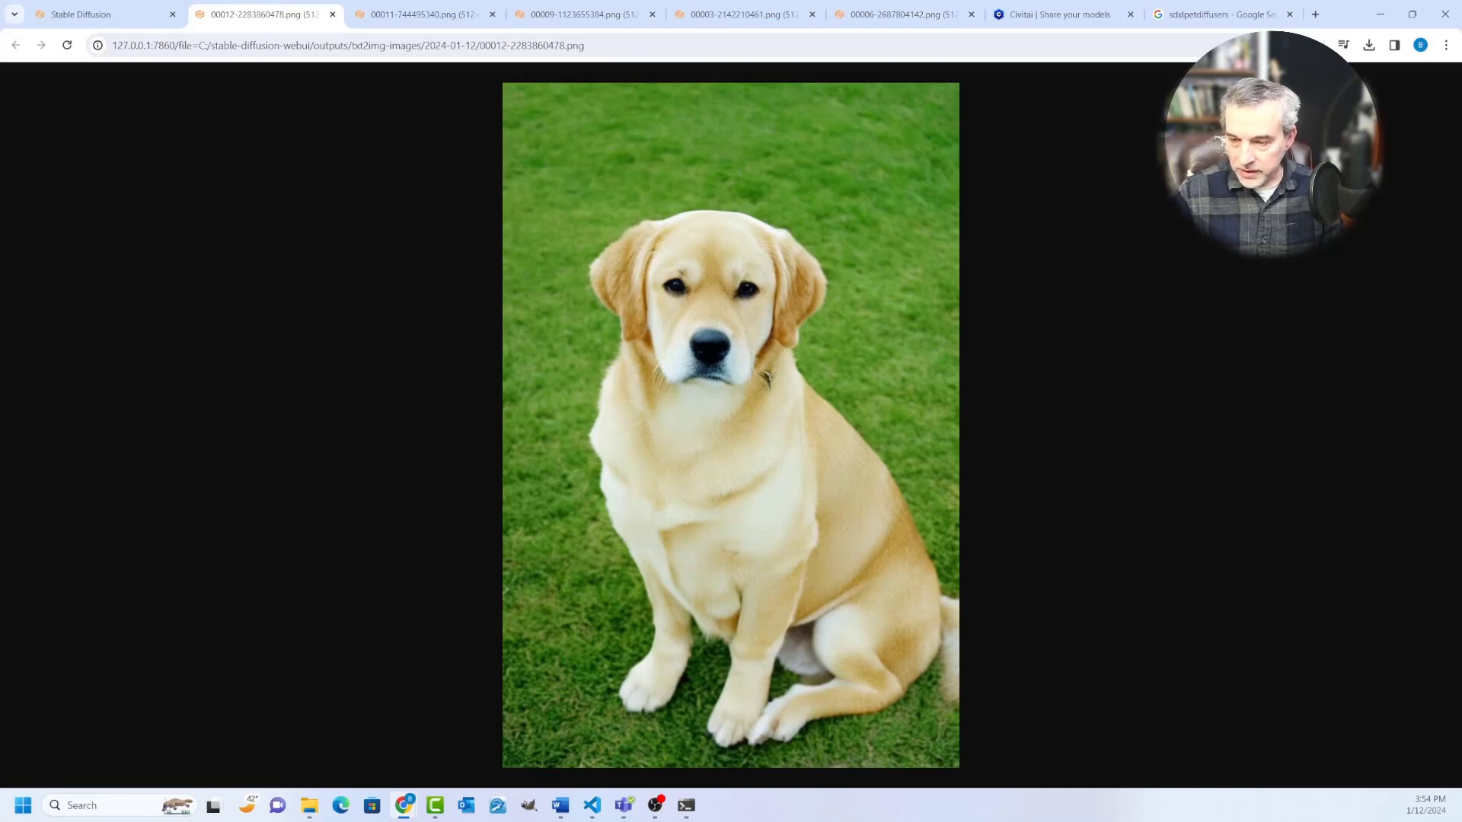
# Step: Return to the Stable Diffusion page, enable Hires. fix for the dog image and set its upscaler to None
pyautogui.click(91, 15)
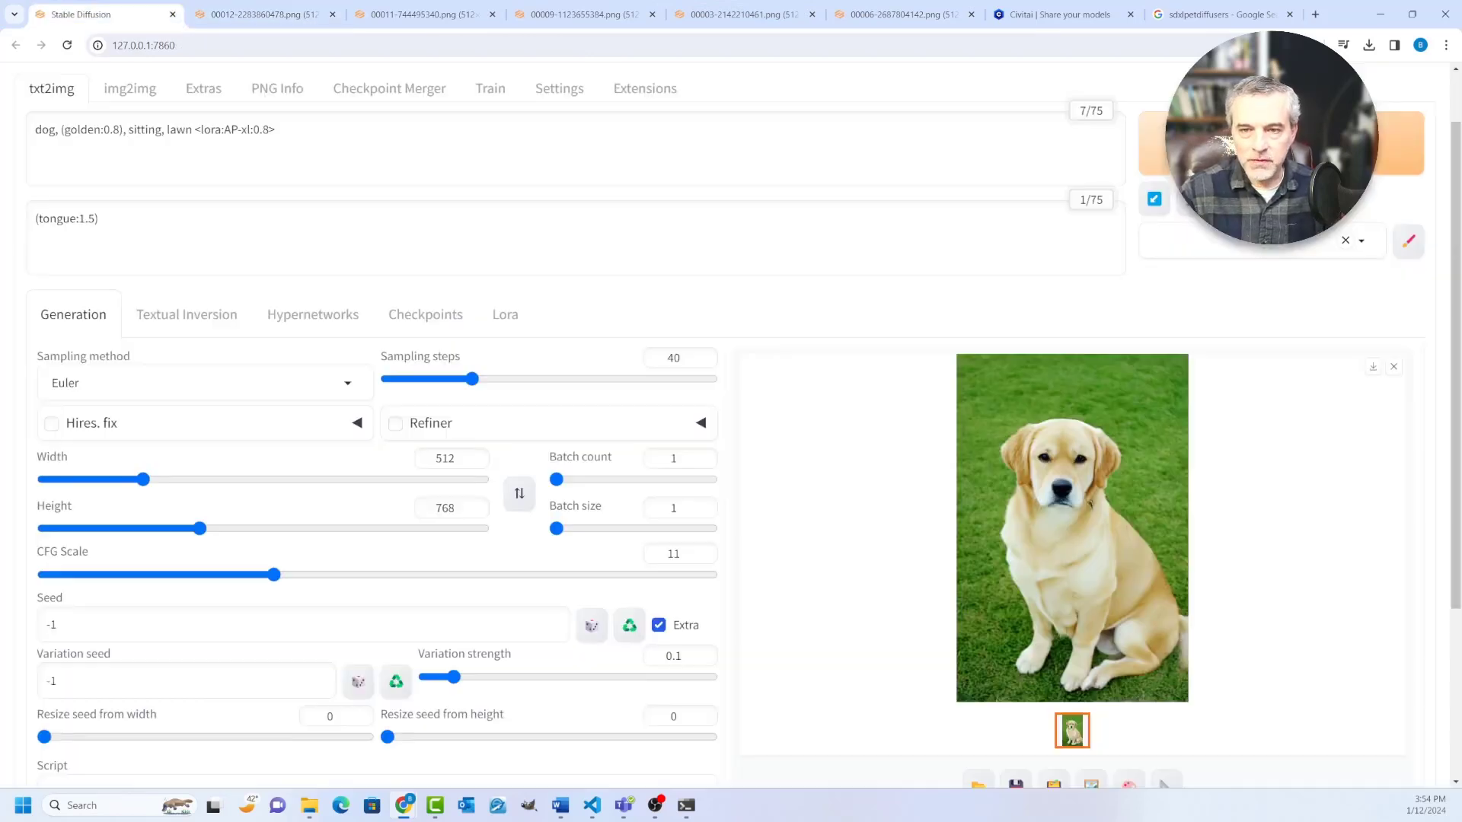
pyautogui.click(52, 424)
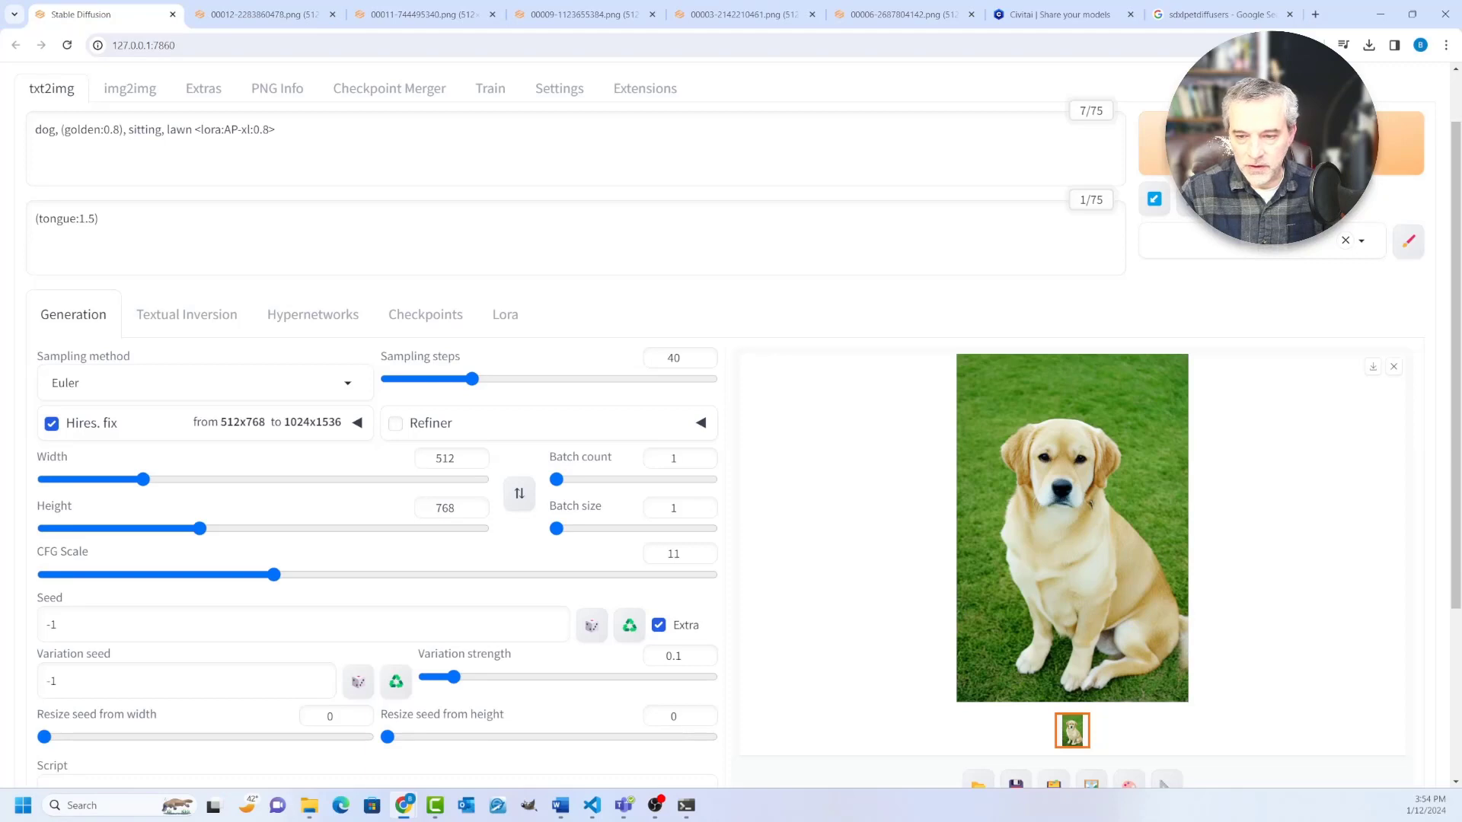
pyautogui.click(357, 424)
pyautogui.click(145, 475)
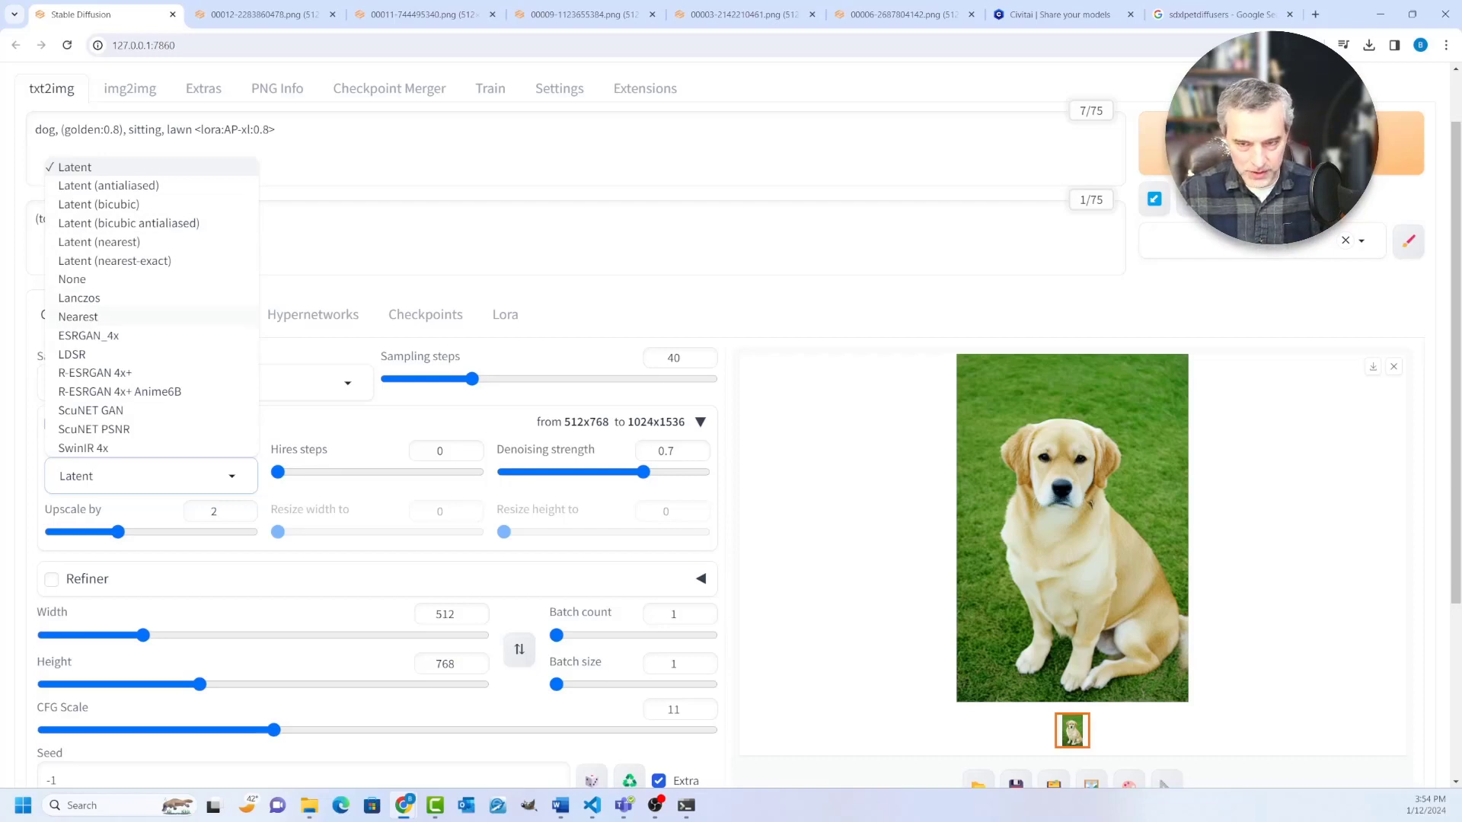
pyautogui.click(72, 280)
# Step: Set the Hires. fix upscale factor to 1 and the hires steps to 18
pyautogui.moveTo(118, 532); pyautogui.dragTo(47, 532)
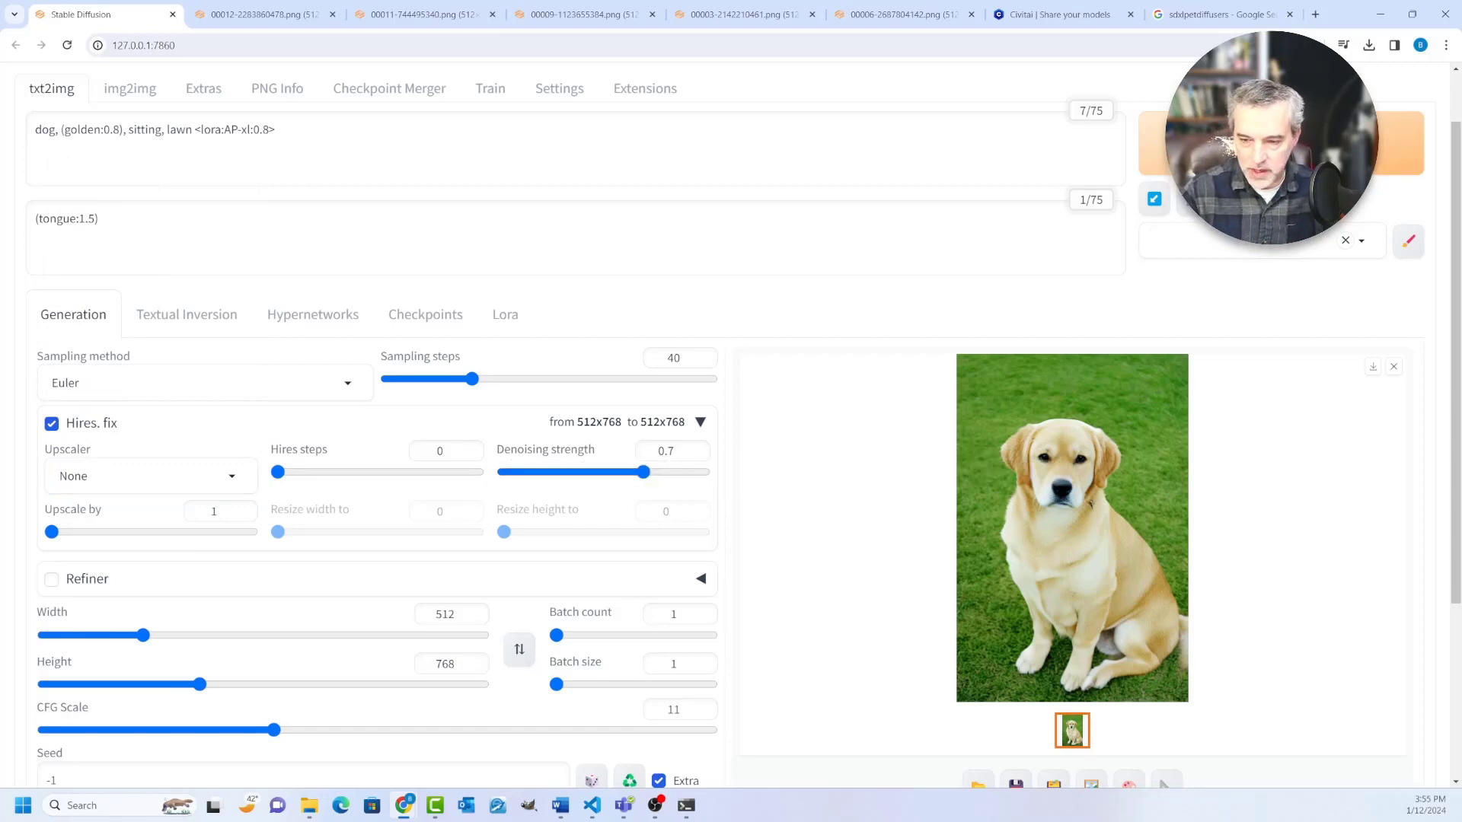
pyautogui.scroll(-1, 730, 418)
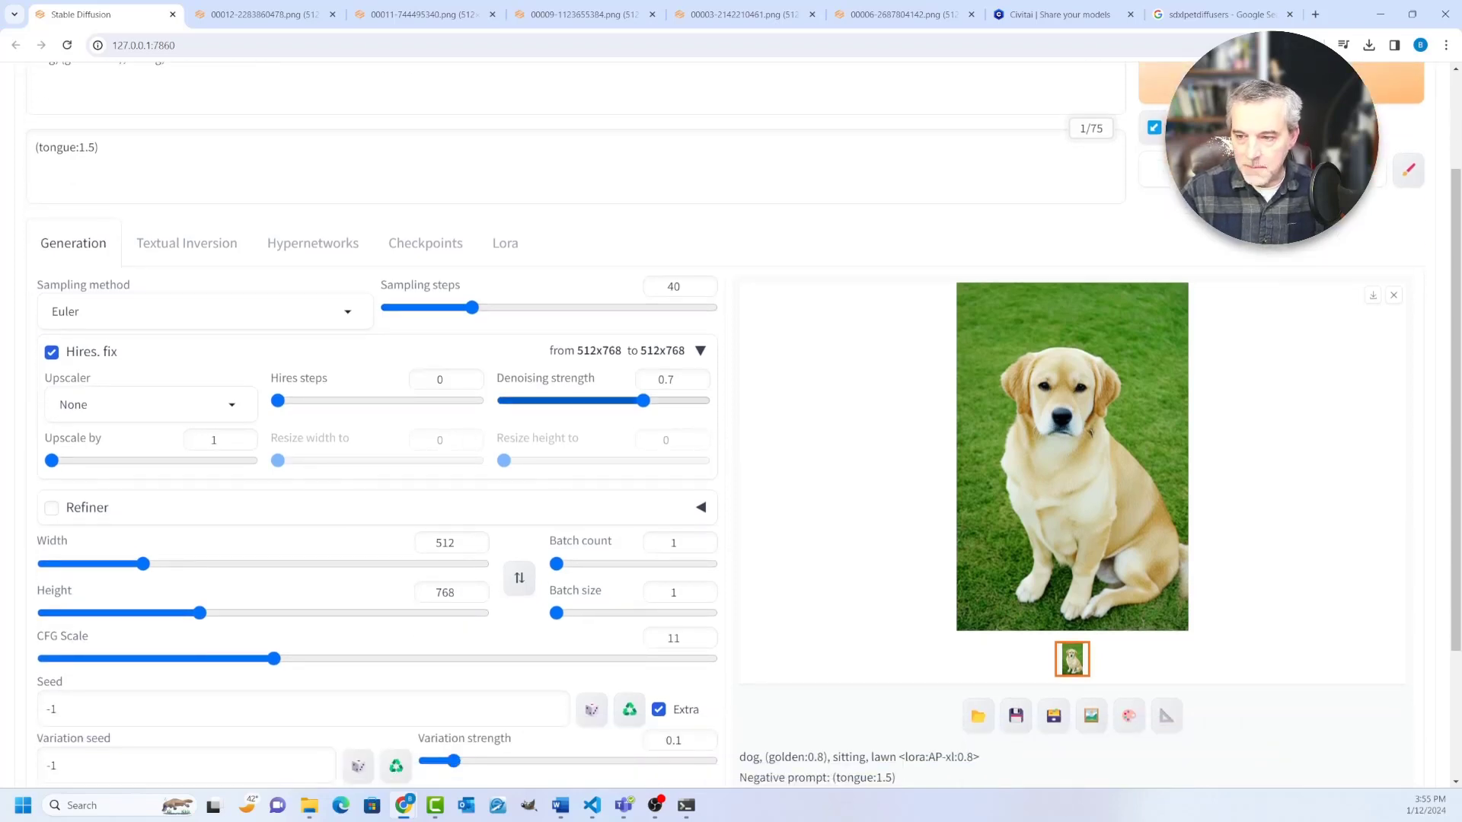
pyautogui.moveTo(278, 401); pyautogui.dragTo(302, 400)
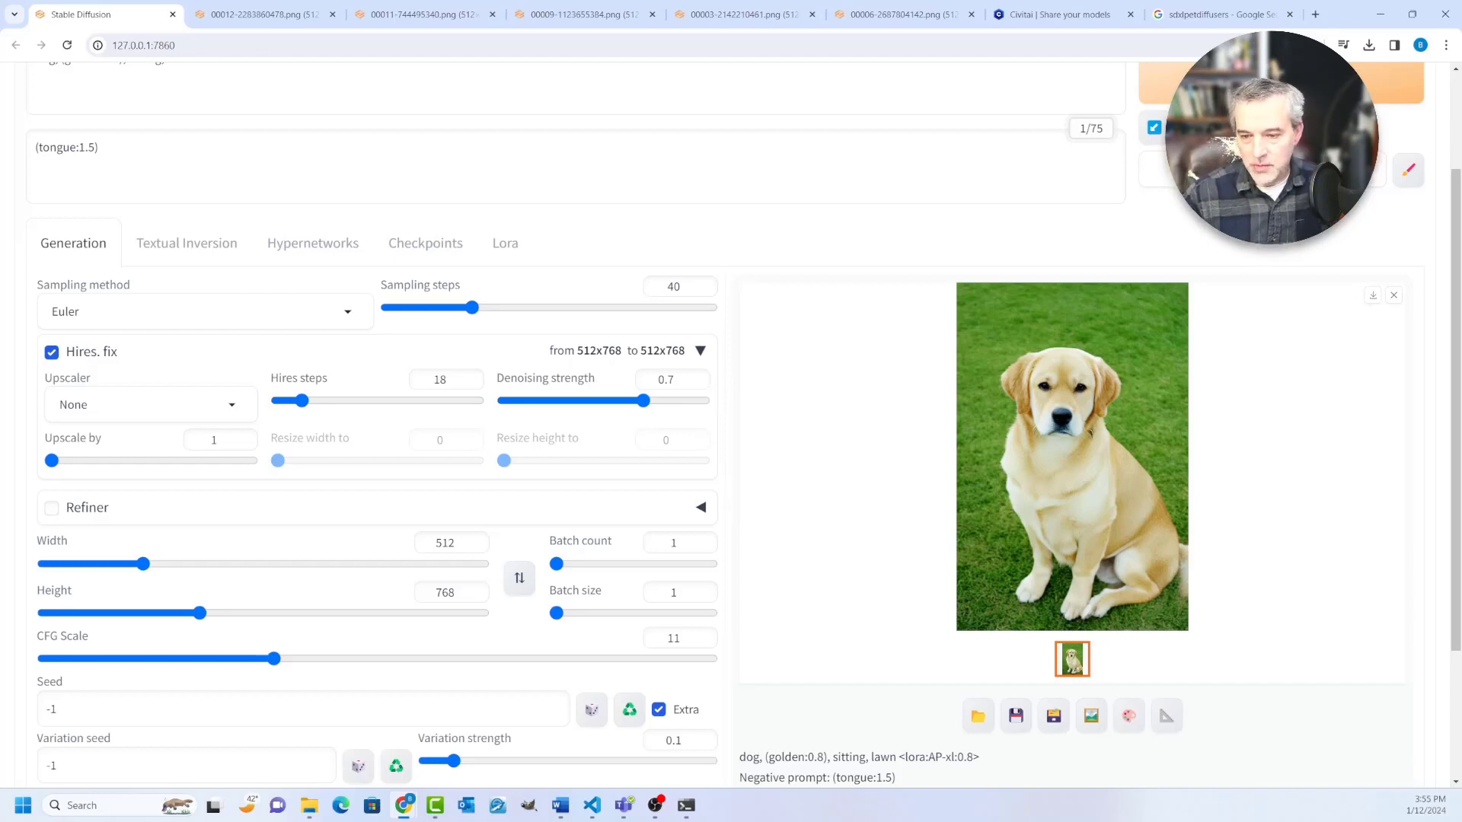
# Step: Review the txt2img generation settings and the dog image's generation details, and look briefly at the img2img page
pyautogui.scroll(-2, 731, 419)
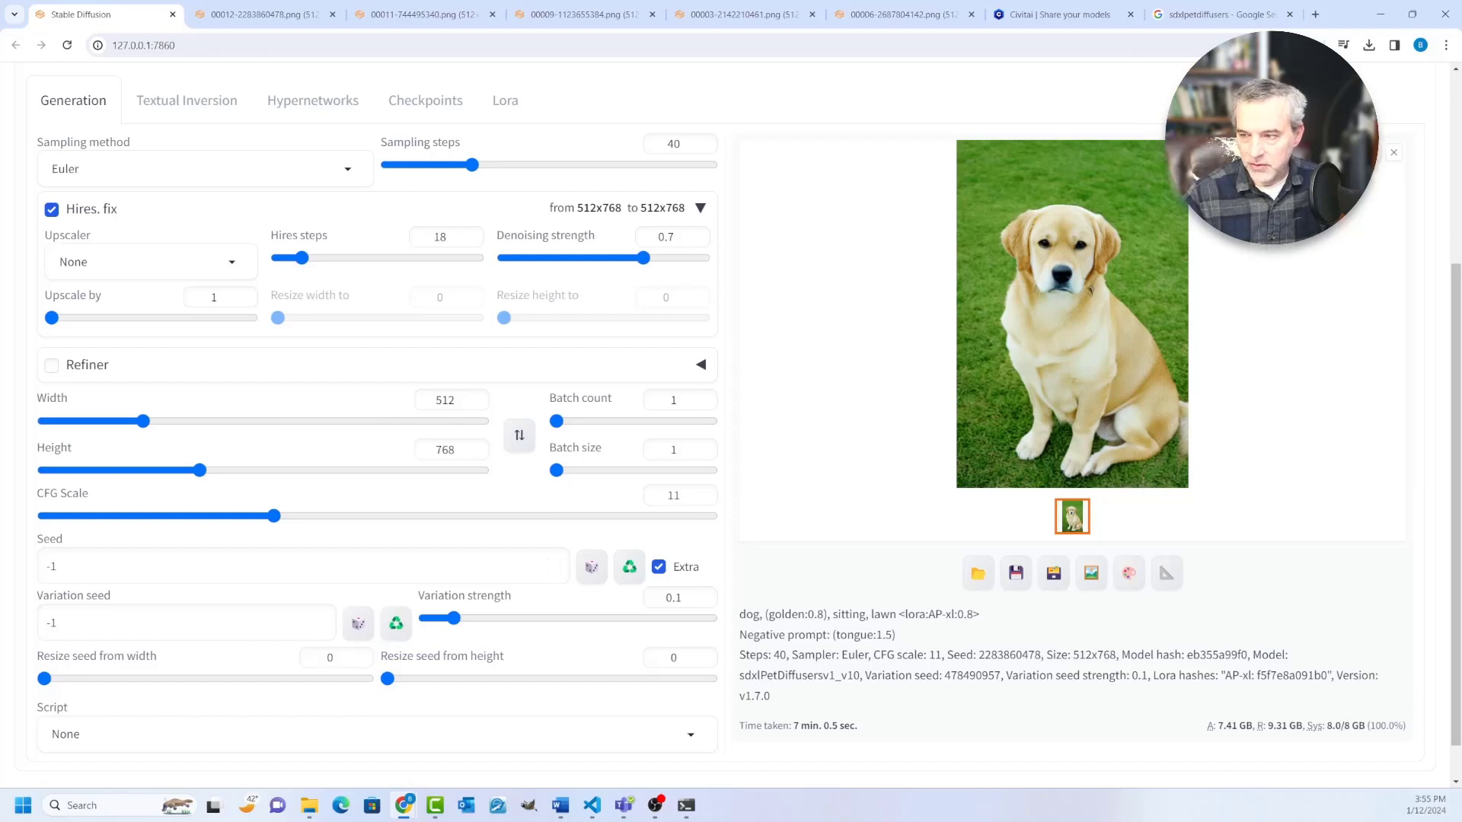
pyautogui.scroll(3, 731, 419)
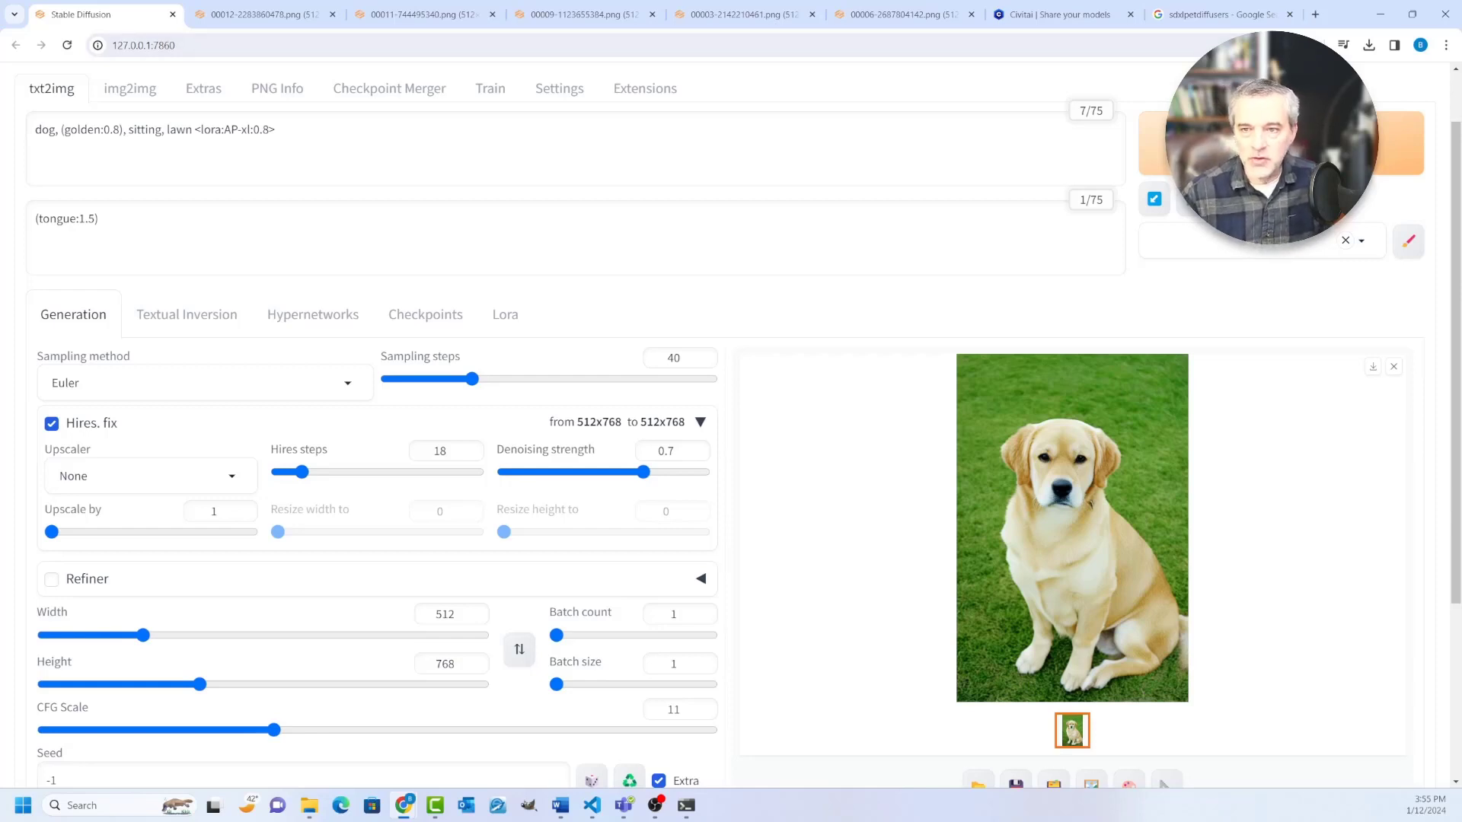
pyautogui.click(130, 88)
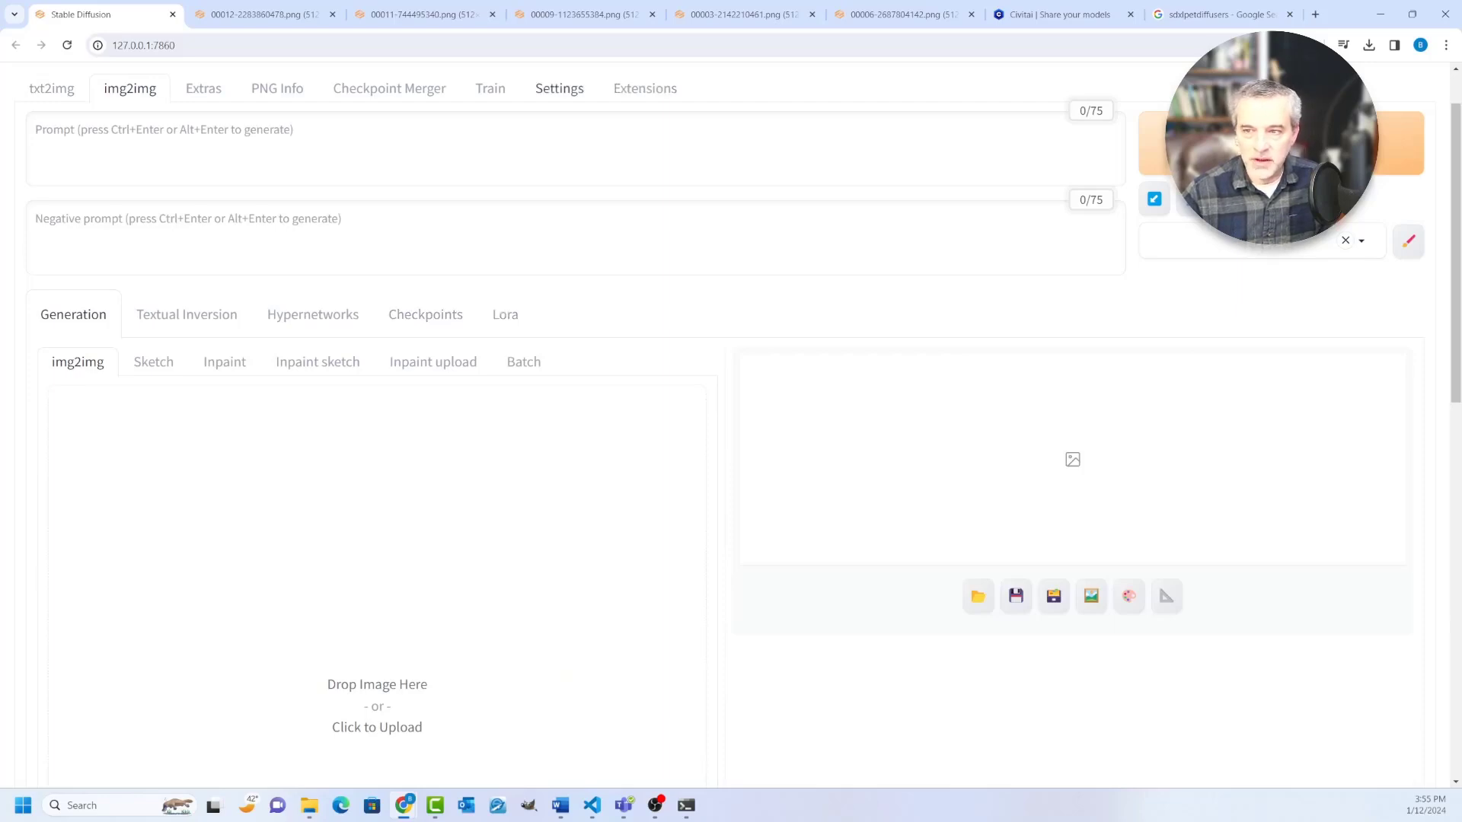
pyautogui.click(52, 89)
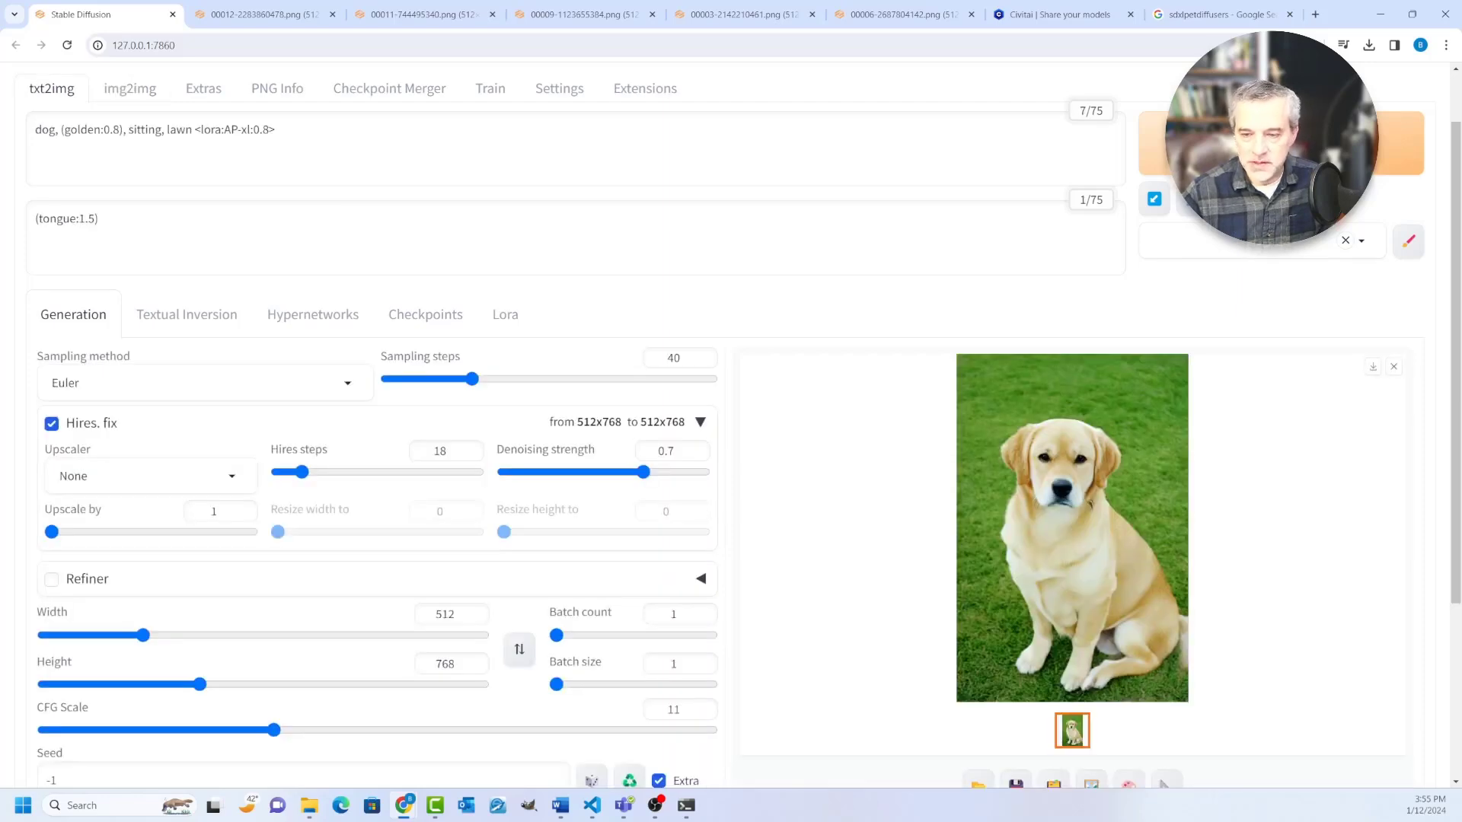
pyautogui.scroll(-3, 731, 434)
pyautogui.scroll(2, 730, 426)
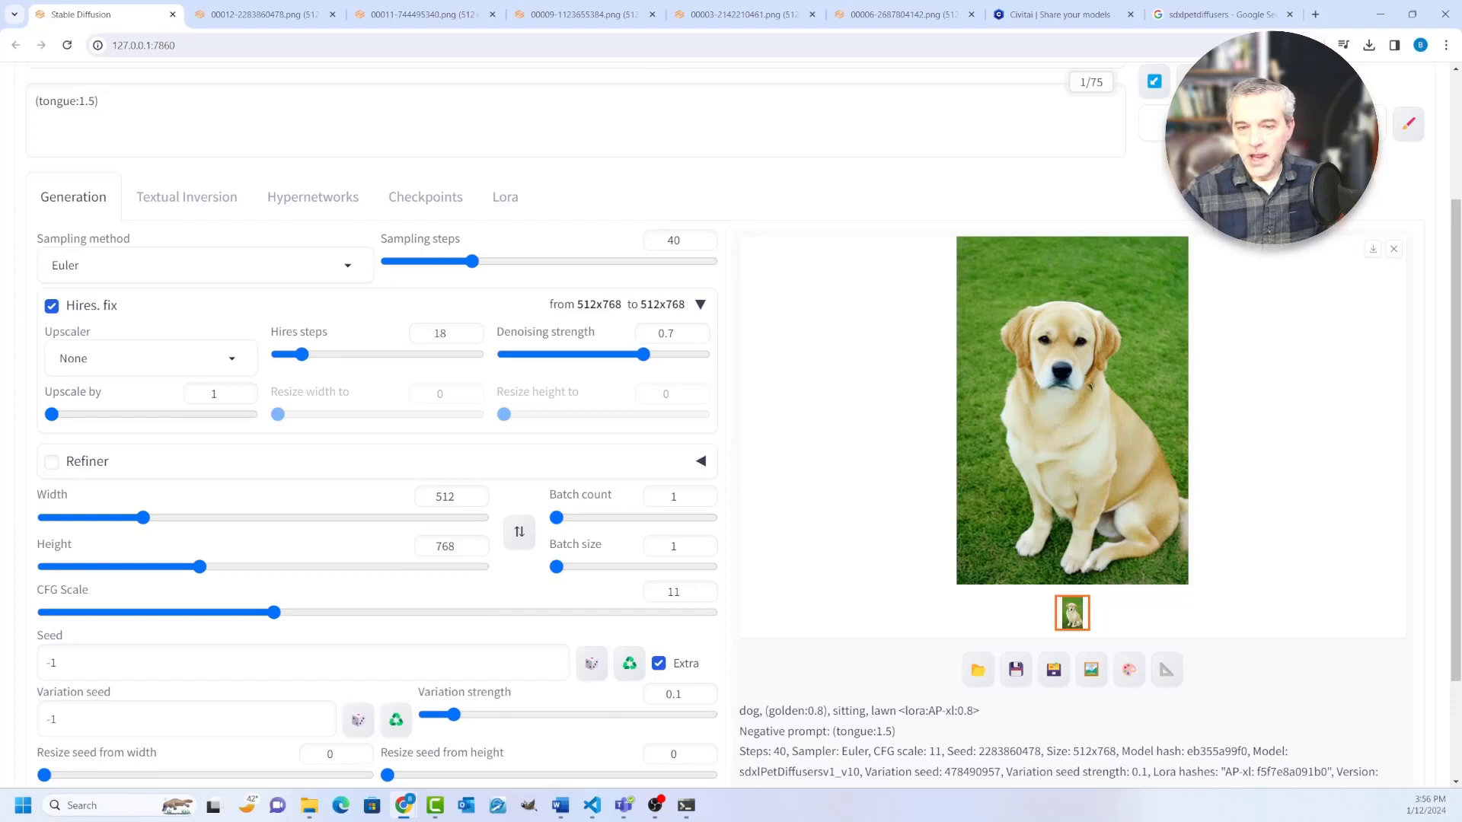
pyautogui.scroll(1, 731, 427)
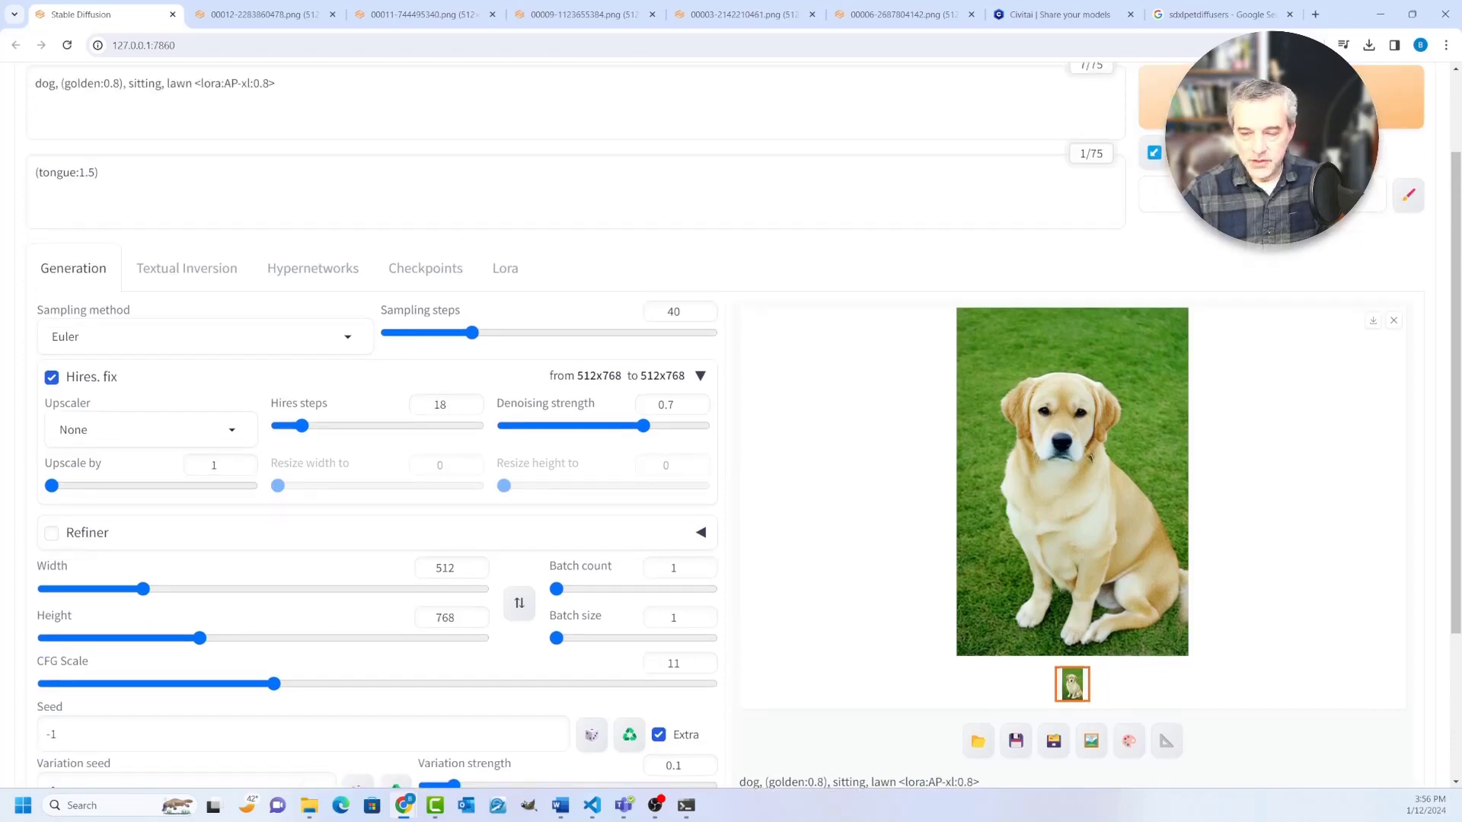
pyautogui.scroll(1, 731, 426)
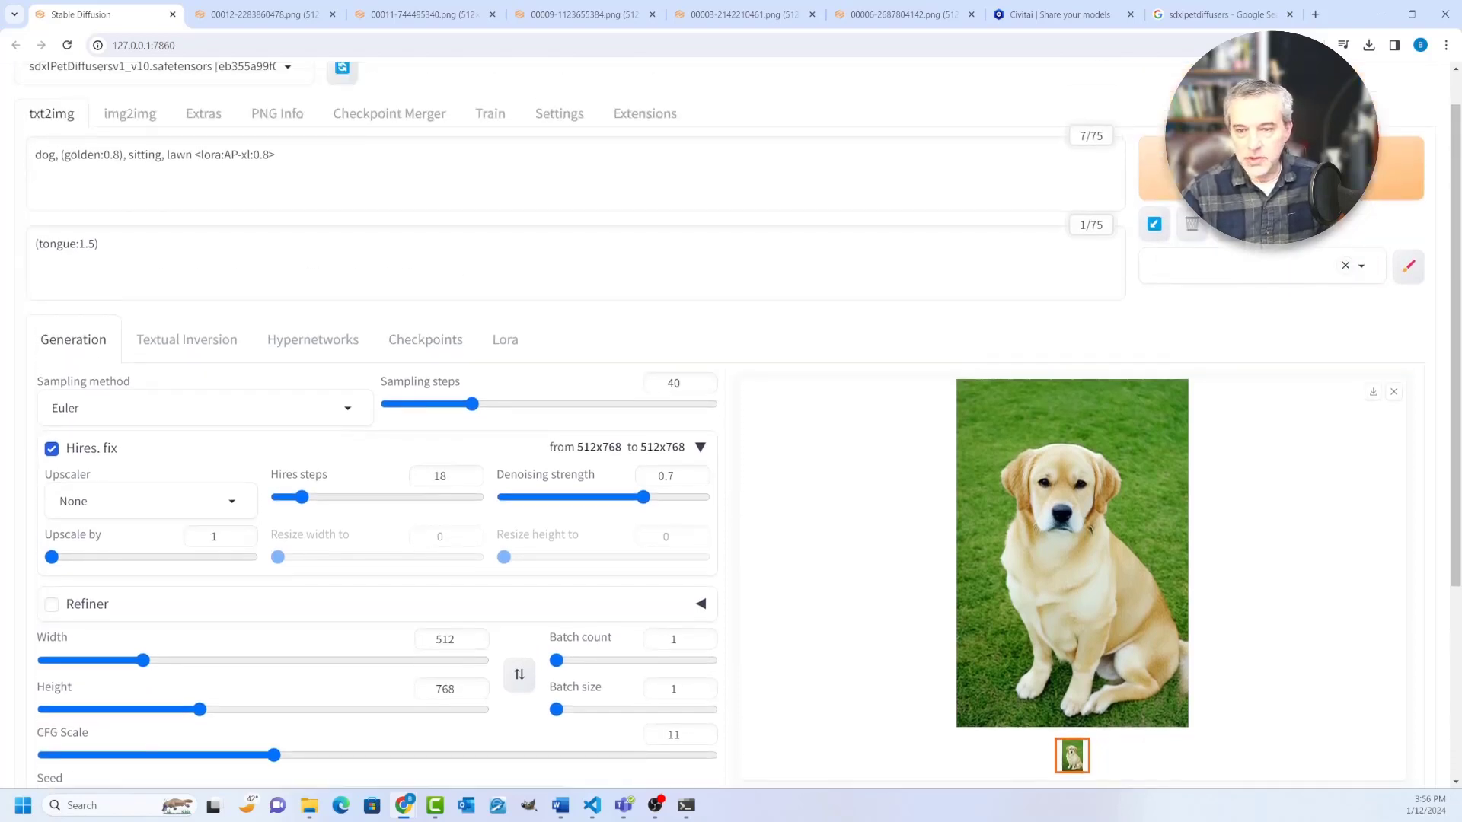
pyautogui.scroll(1, 731, 427)
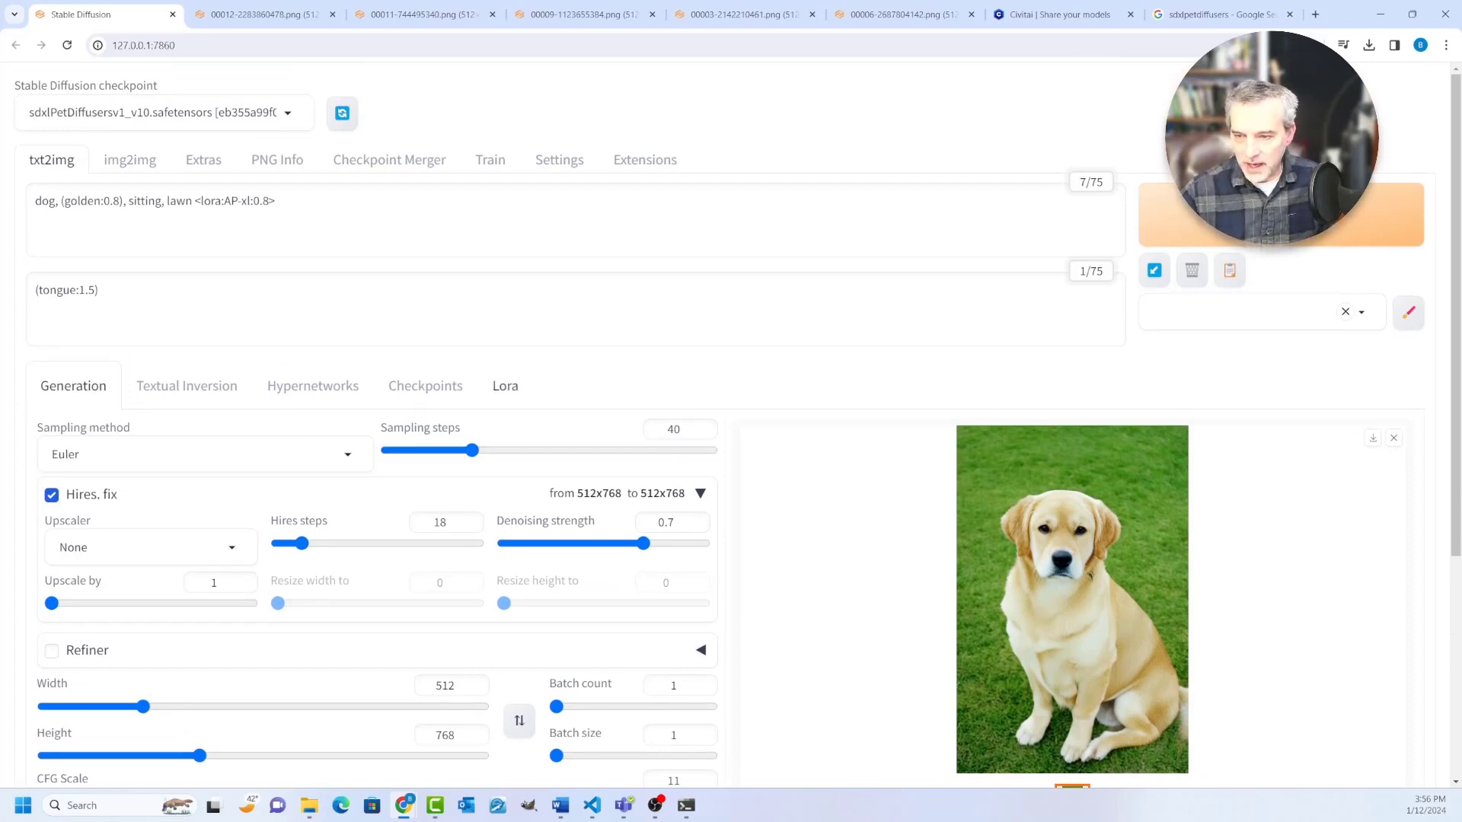
pyautogui.scroll(-1, 731, 427)
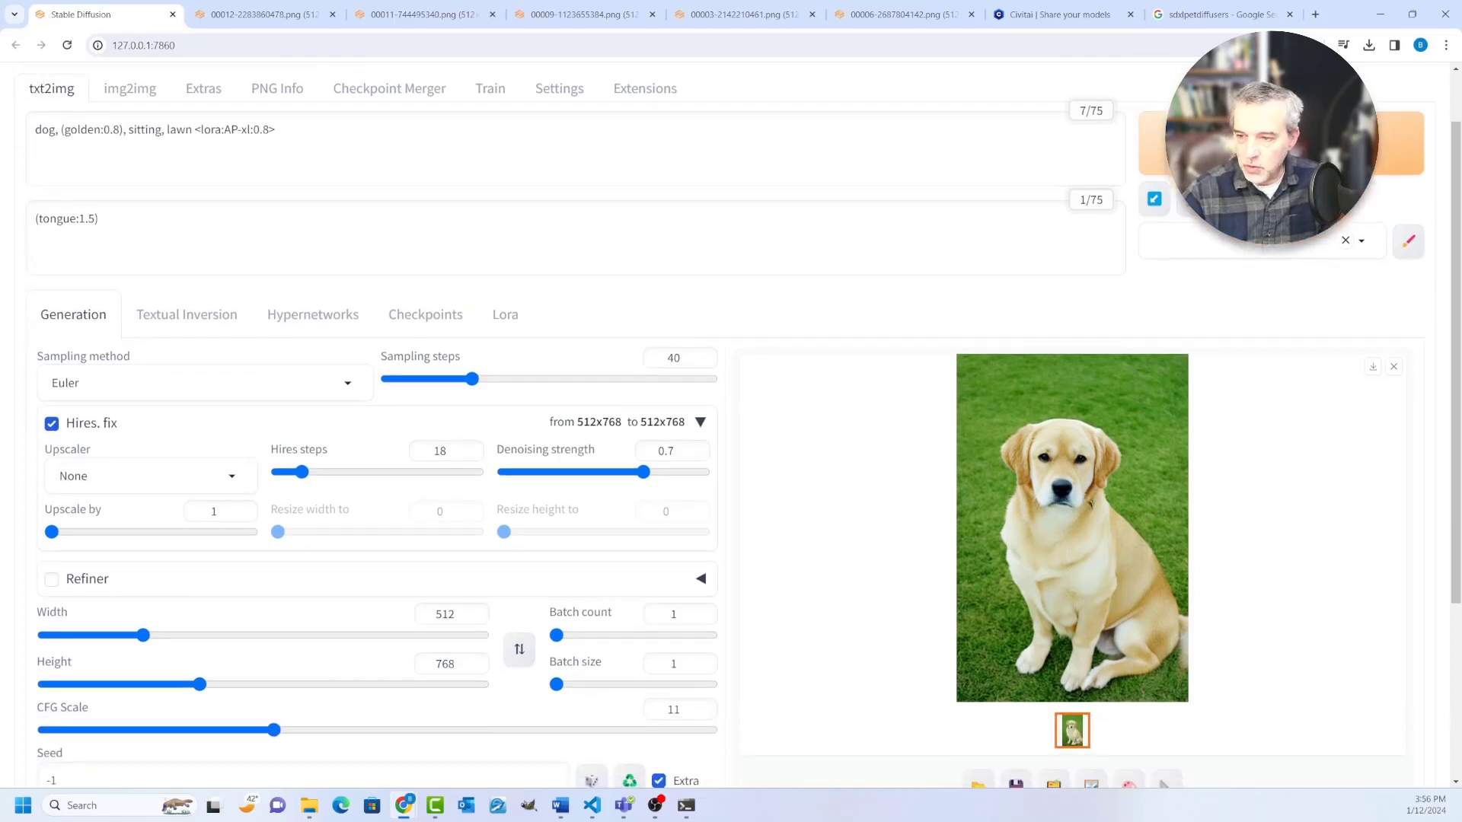